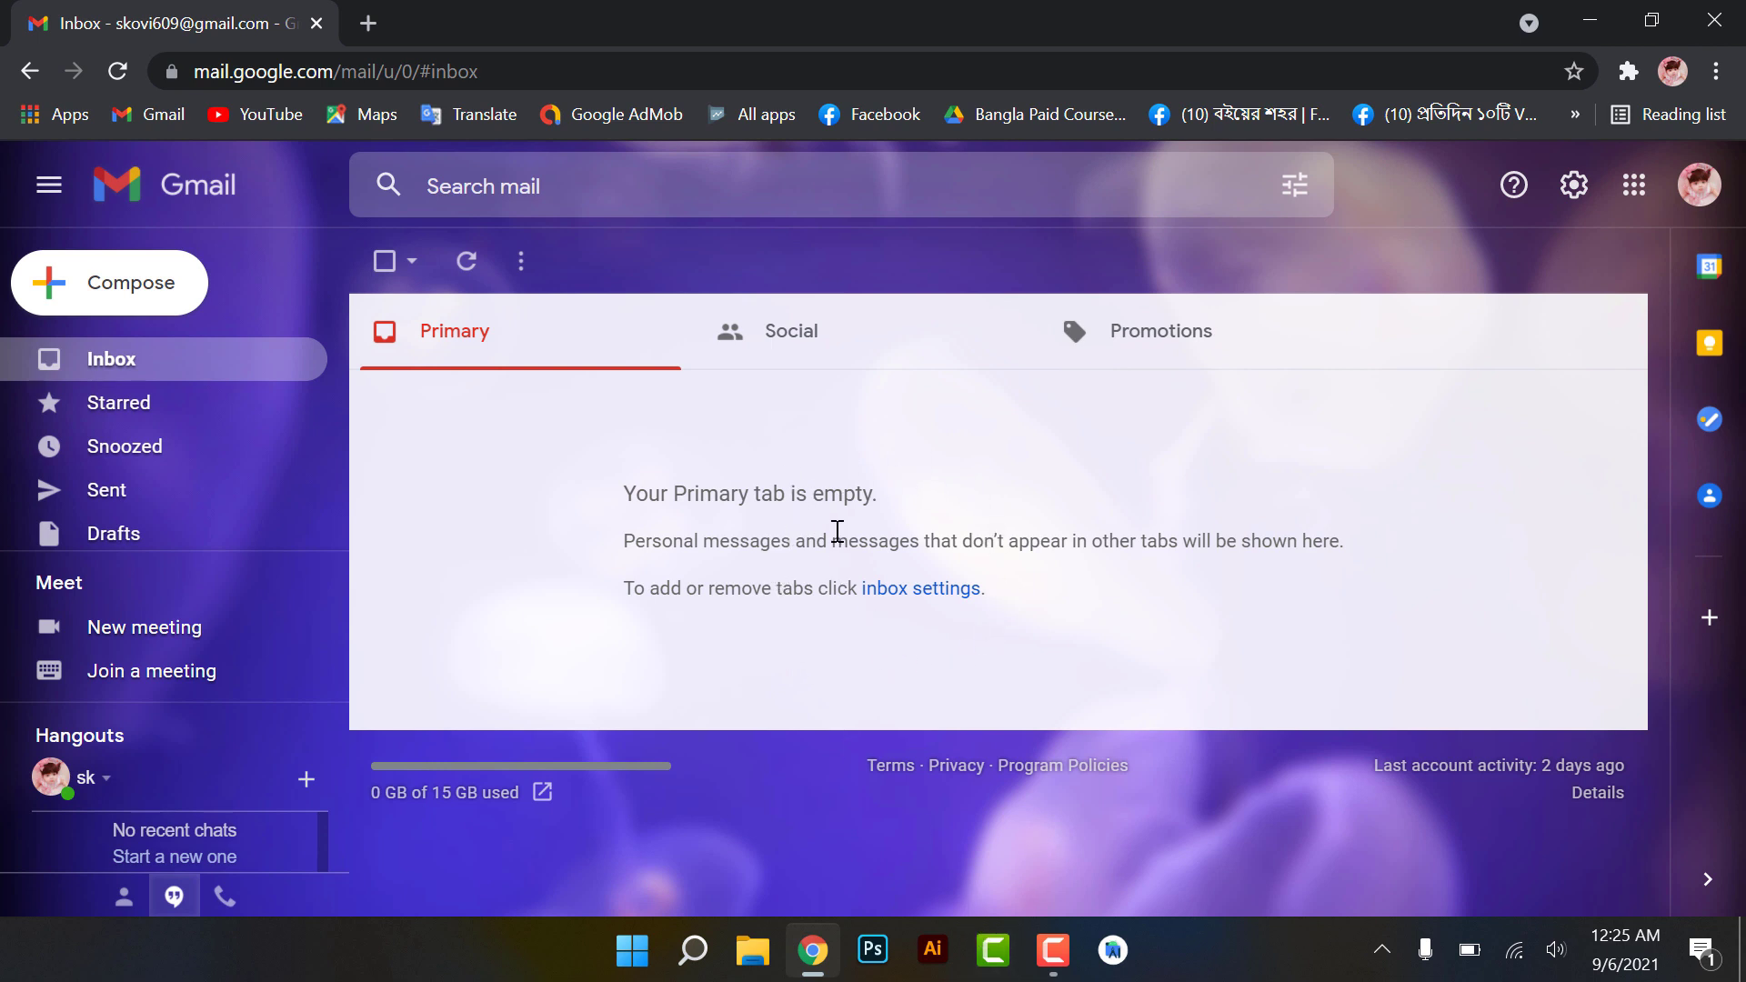
Open a new blank browser tab beside the Gmail inbox.
click(368, 20)
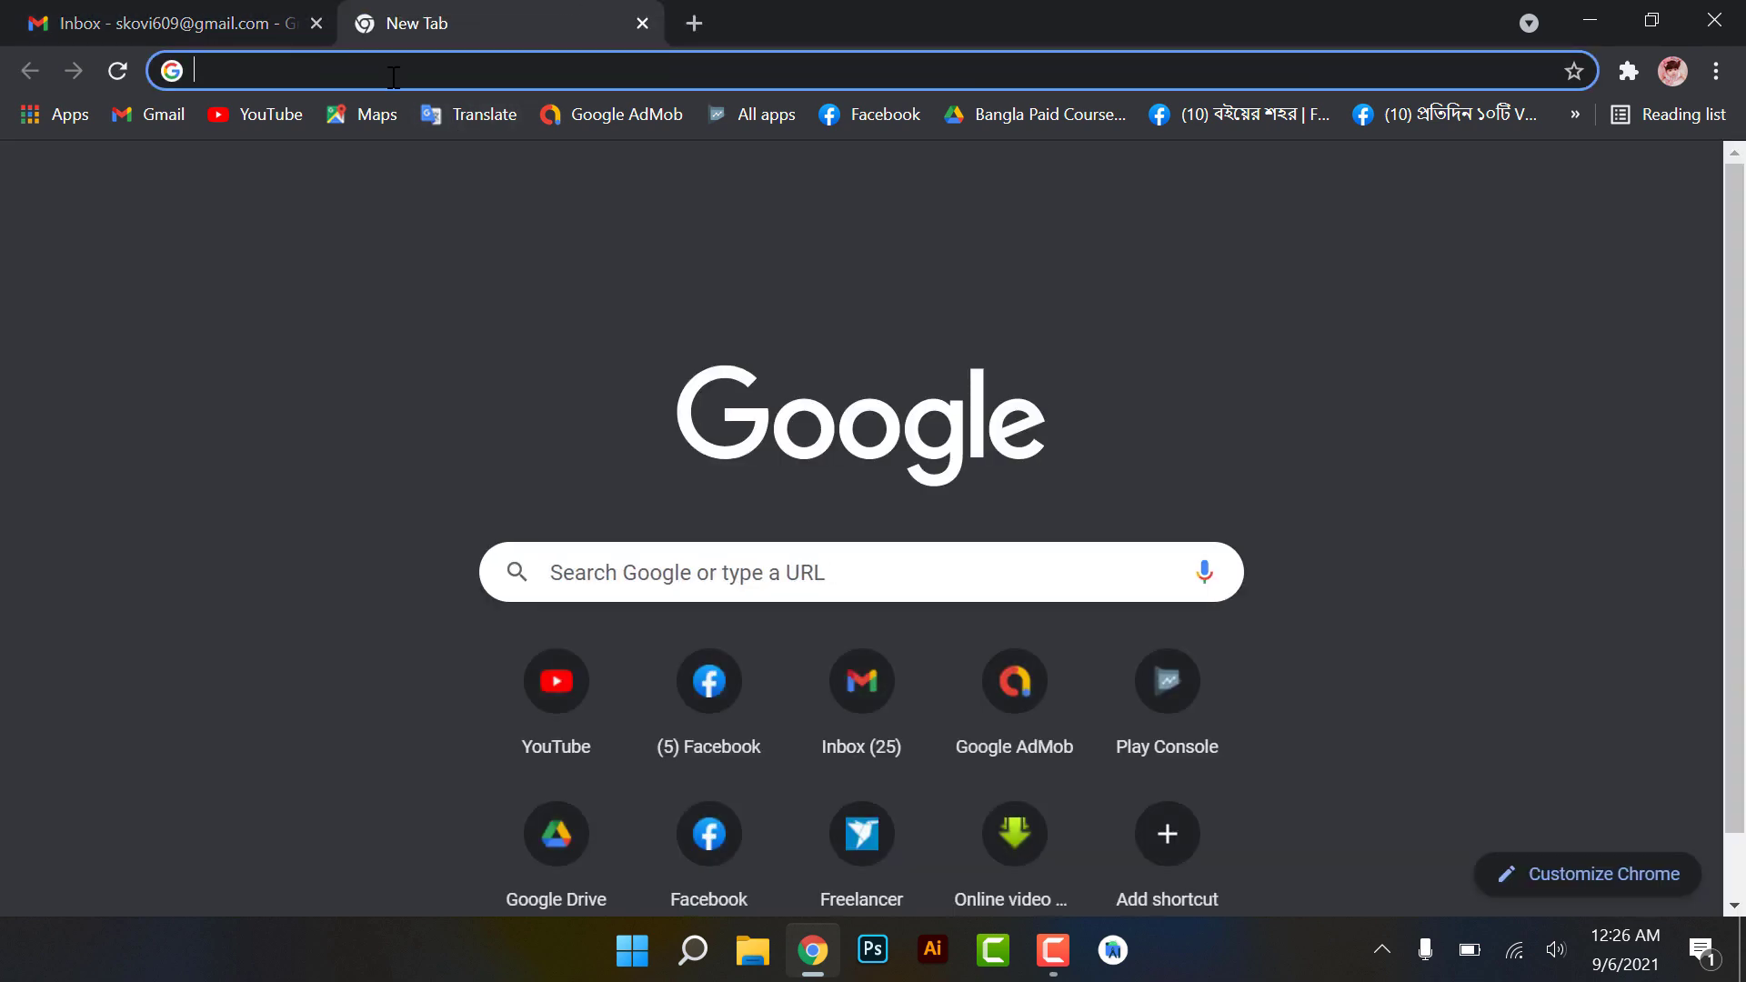
Search Google for 'instagram', open the Instagram website, and go to its Sign up page.
text(instagram)
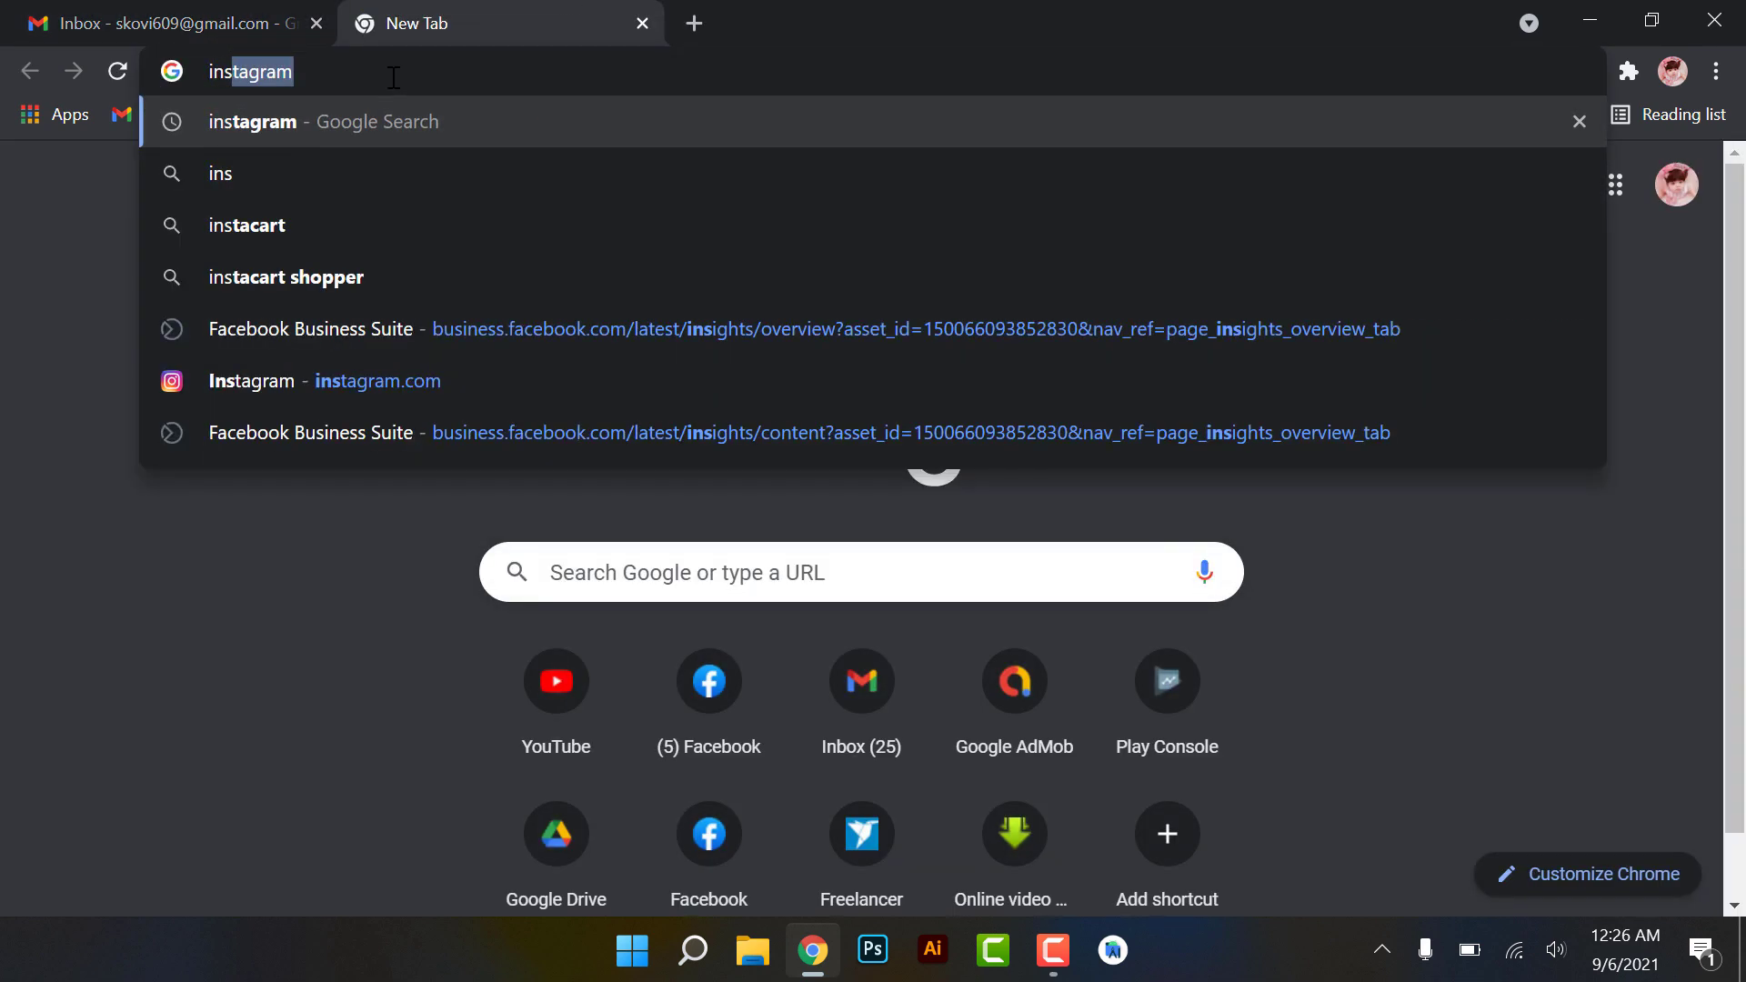
key(Return)
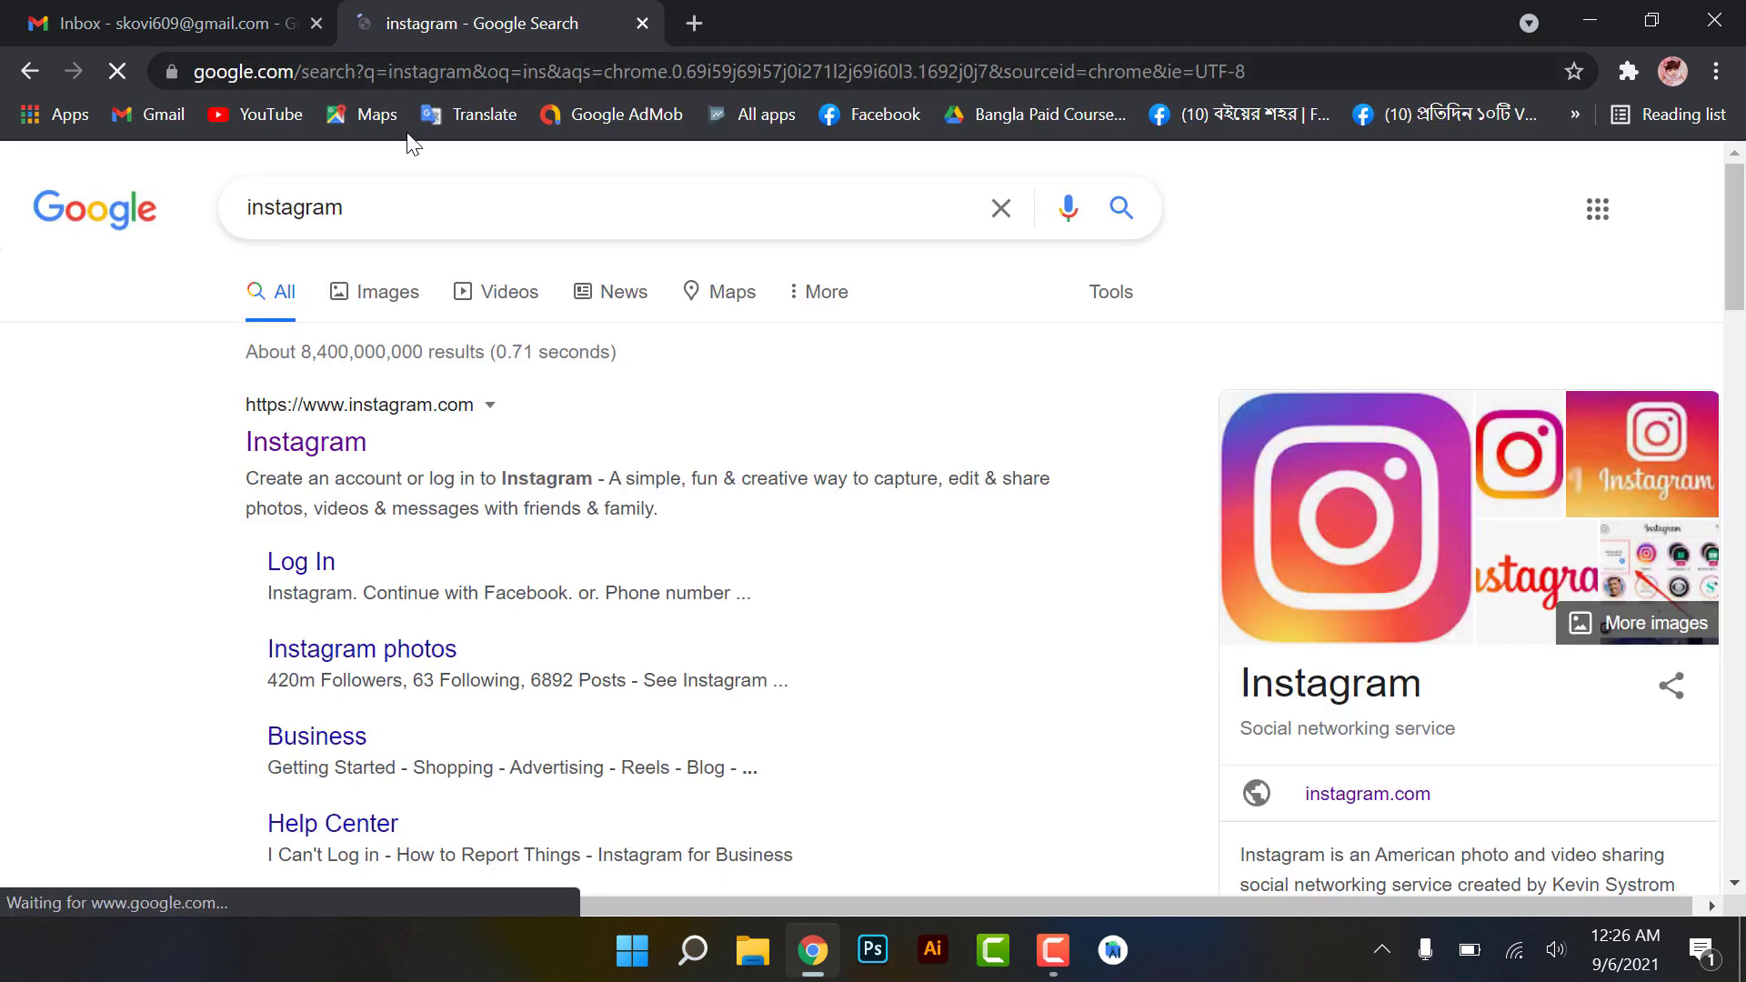
click(291, 449)
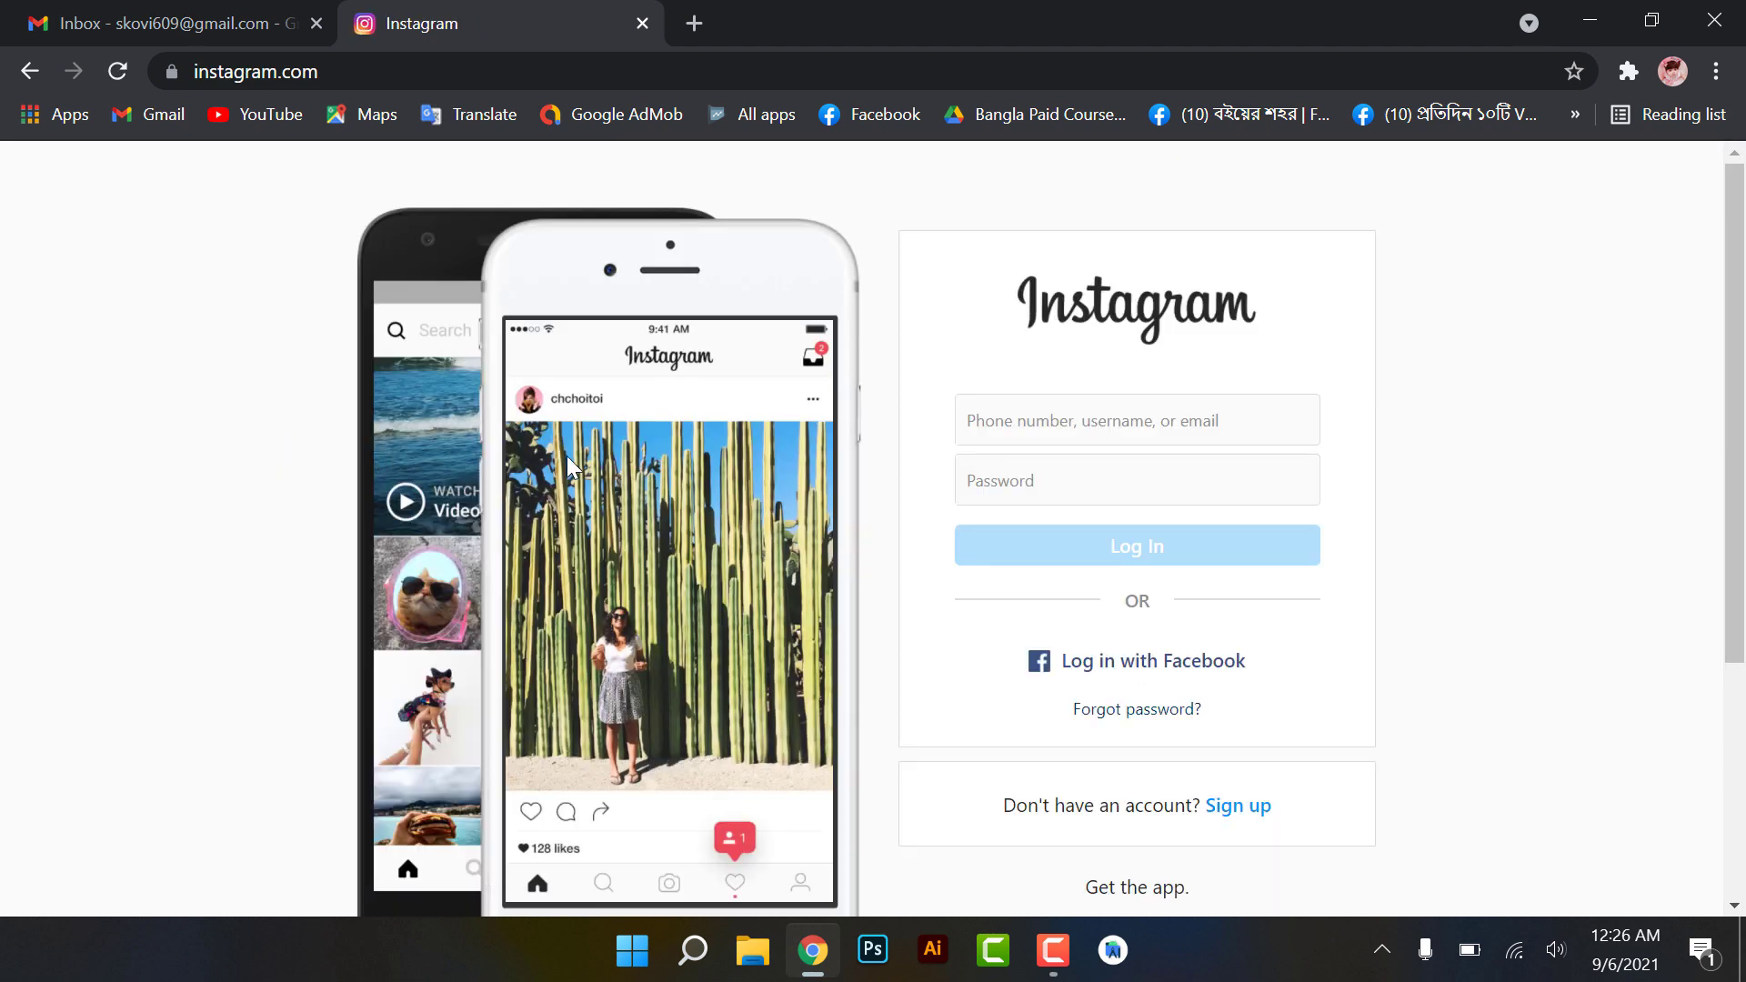
click(1237, 807)
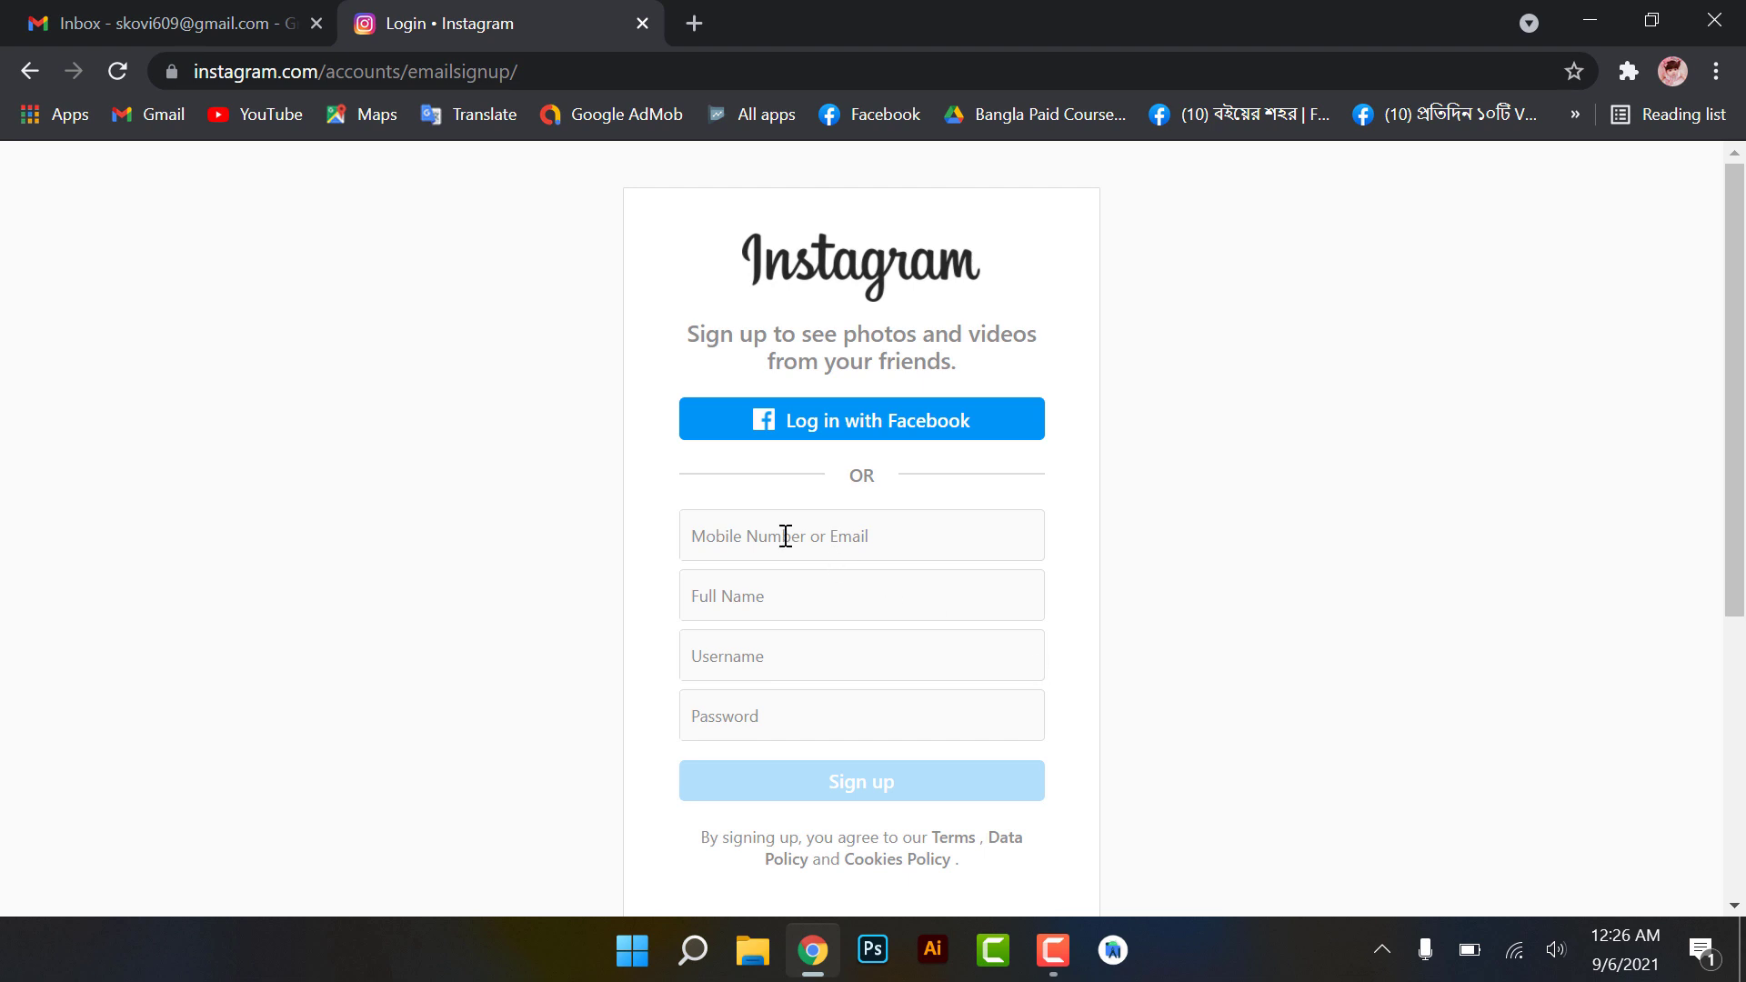
Paste the e-mail address, then enter the full name and a username in the sign-up form.
click(893, 542)
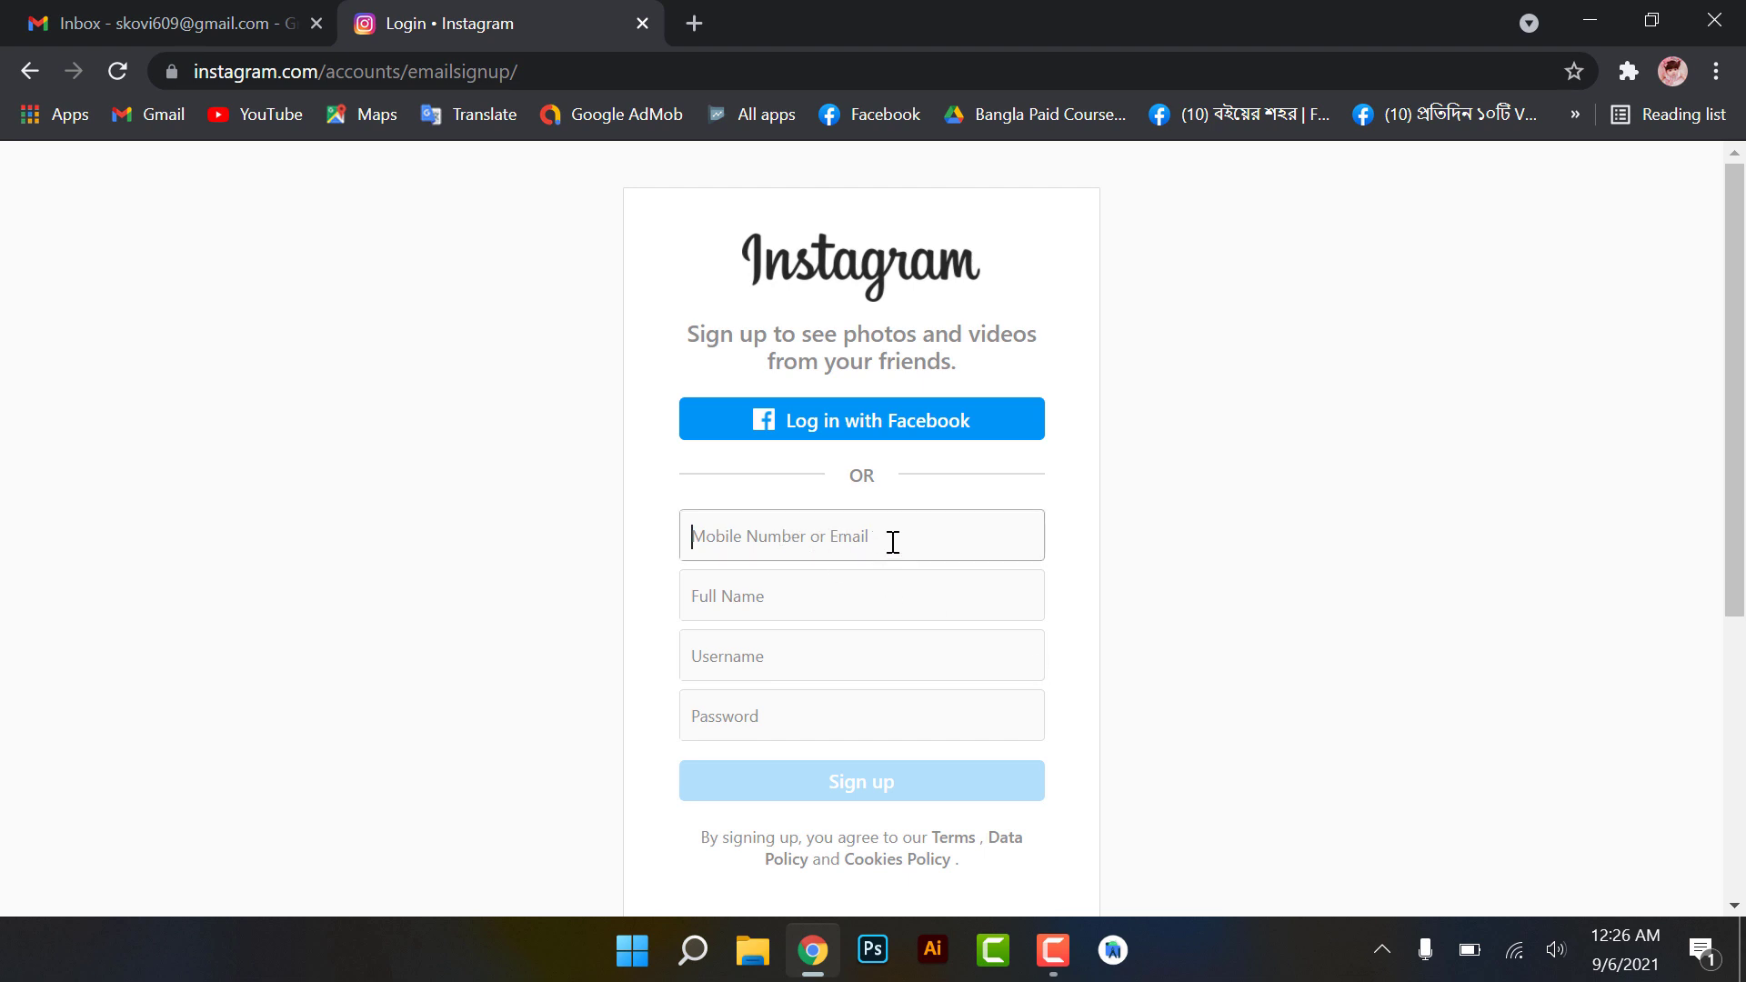
key(ctrl+v)
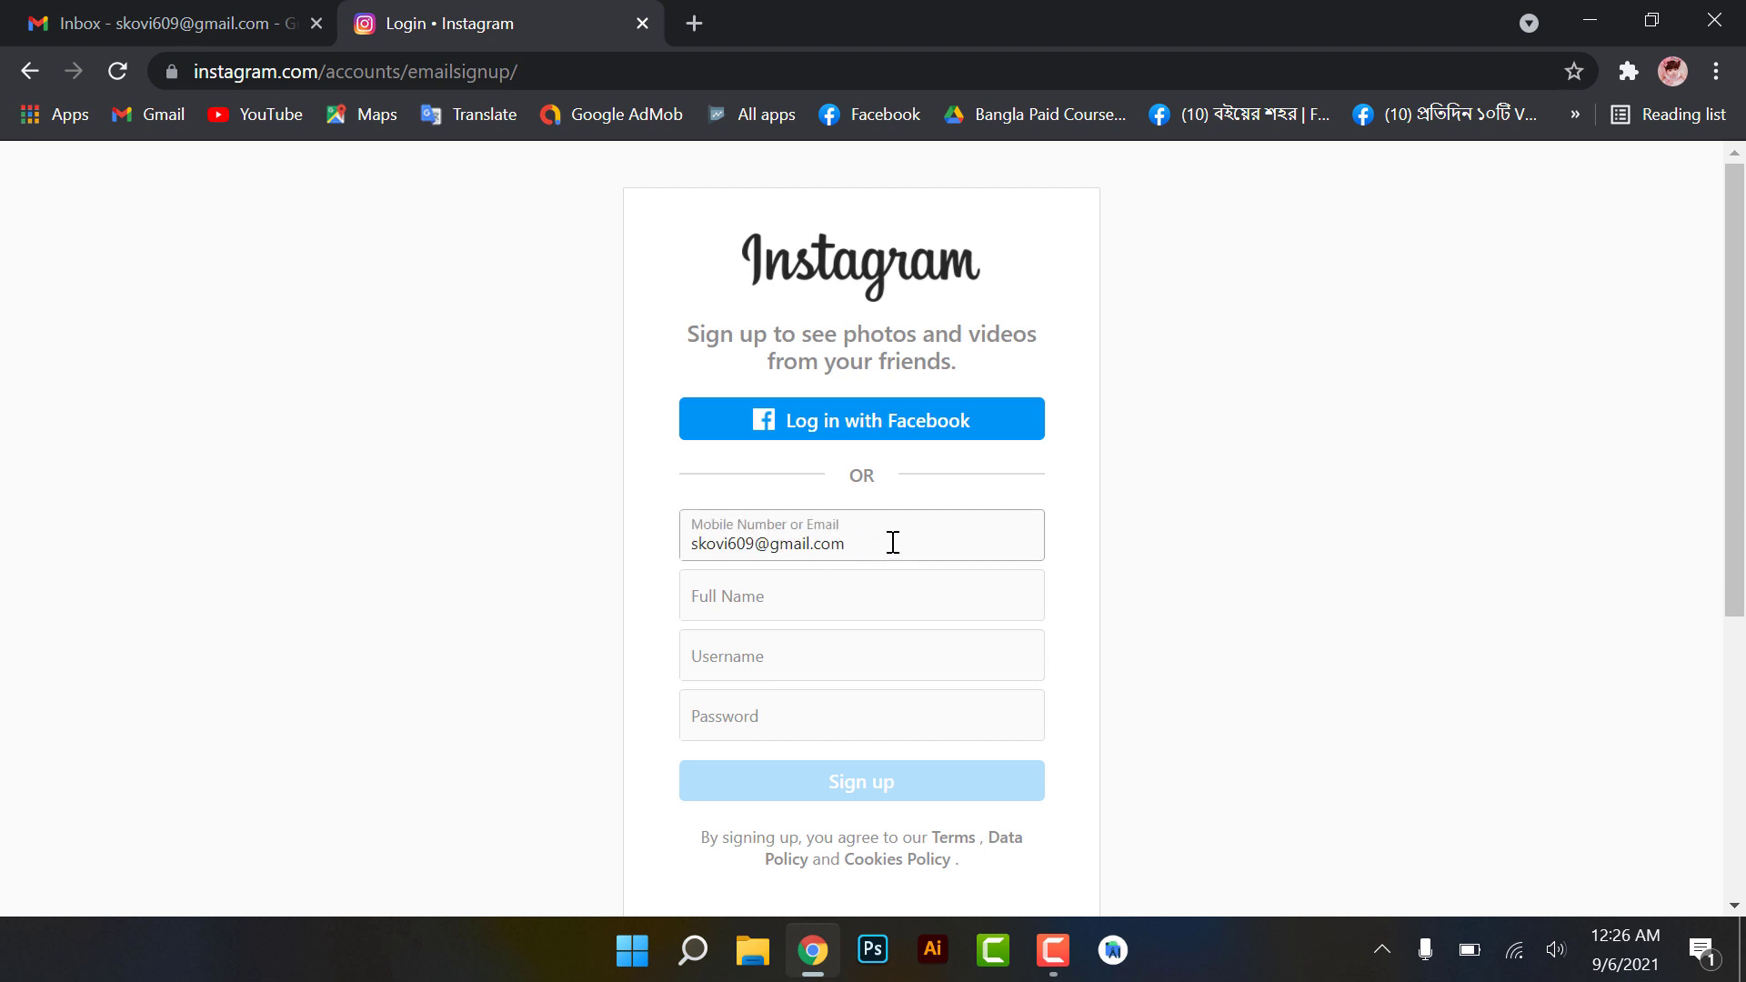
click(887, 590)
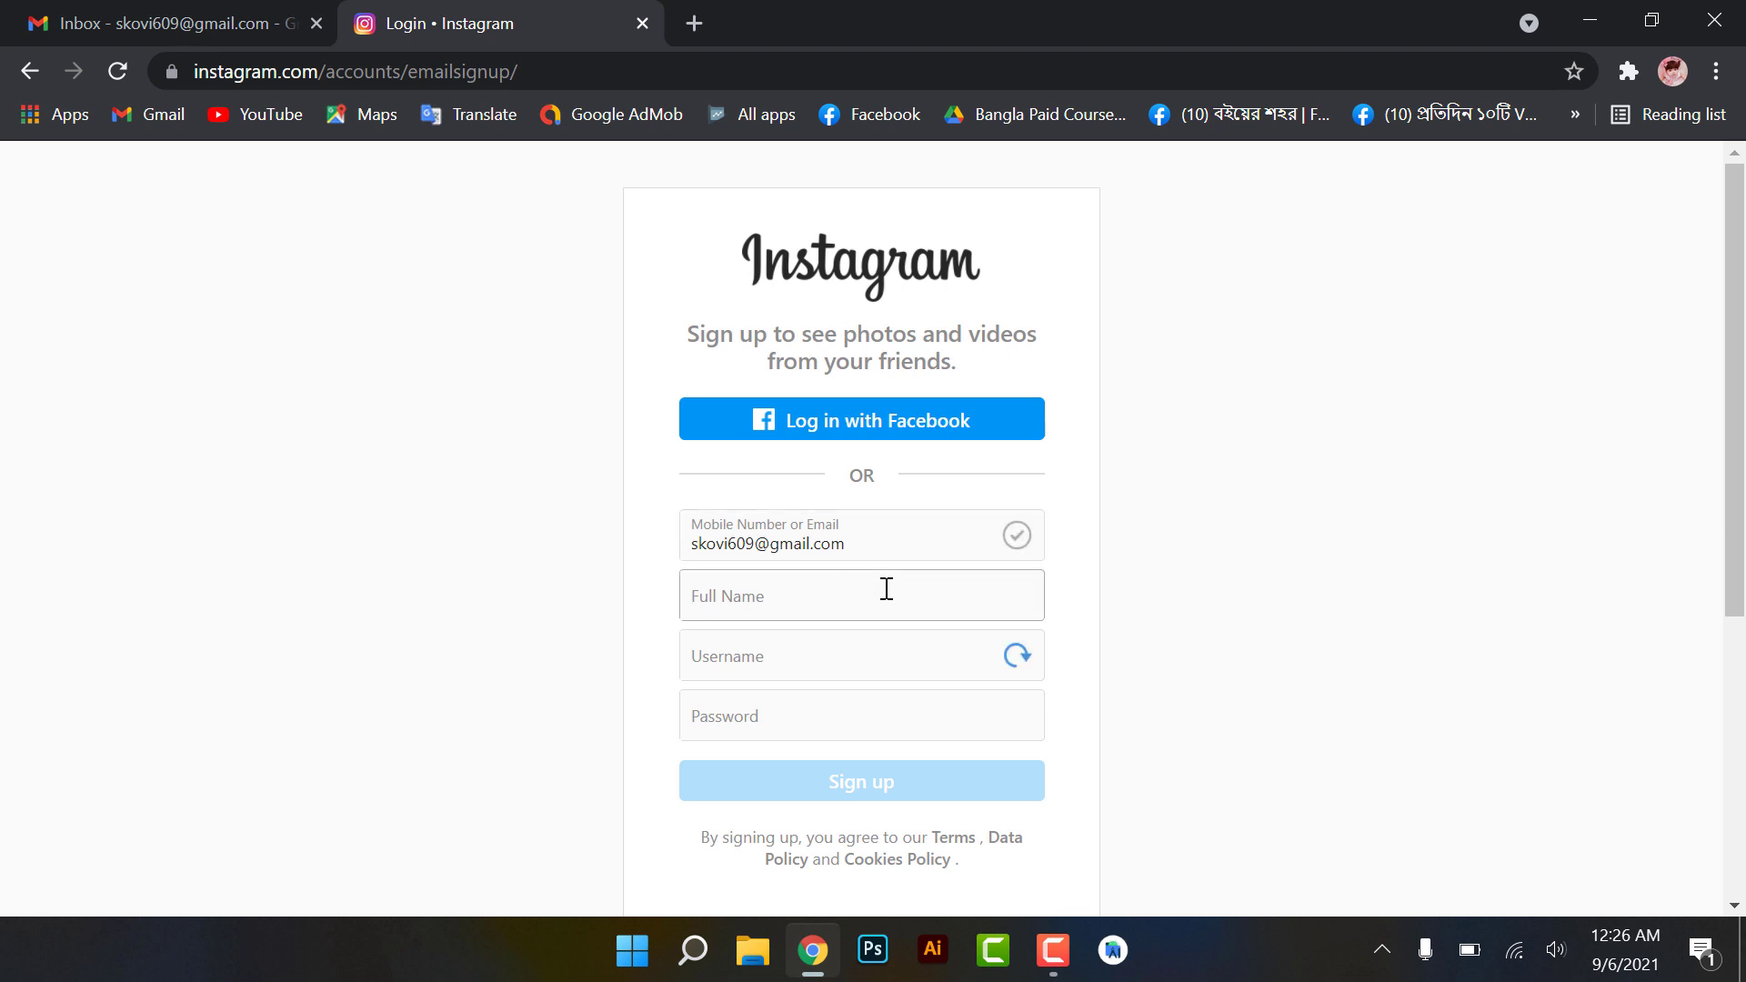
text(Sk Ovi)
click(889, 645)
text(skivu)
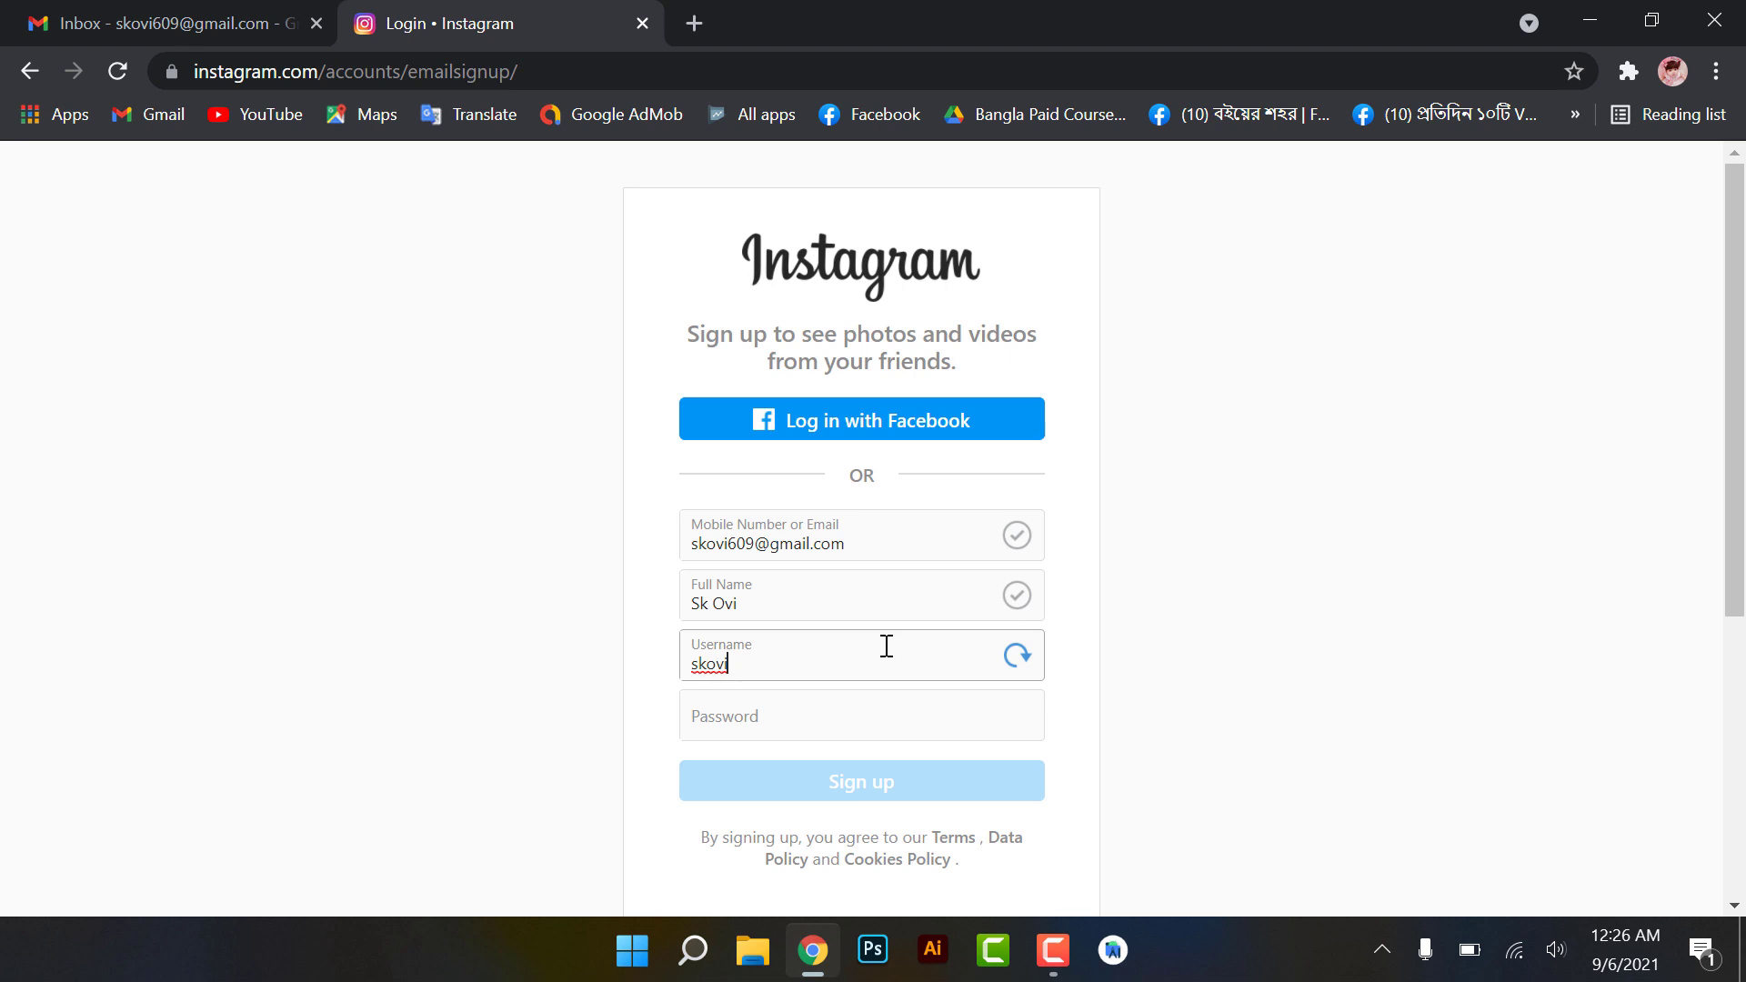
Fix the rejected username, enter the account password, and submit the sign-up form.
click(783, 718)
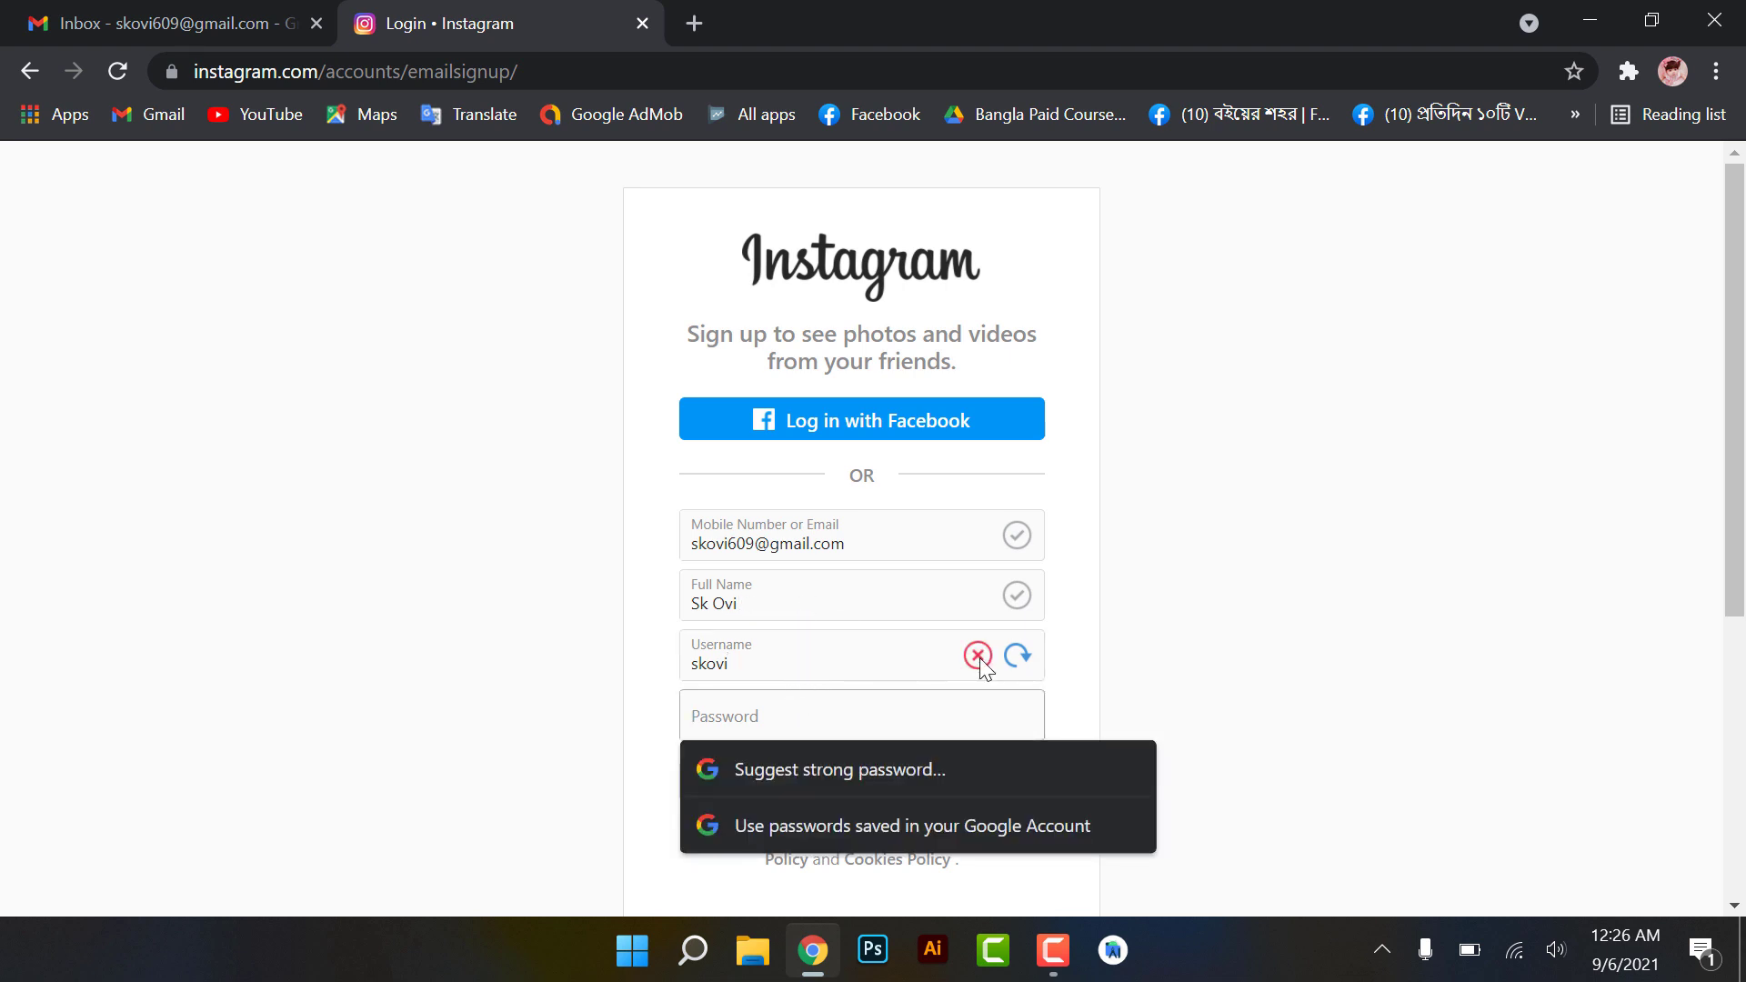
click(848, 661)
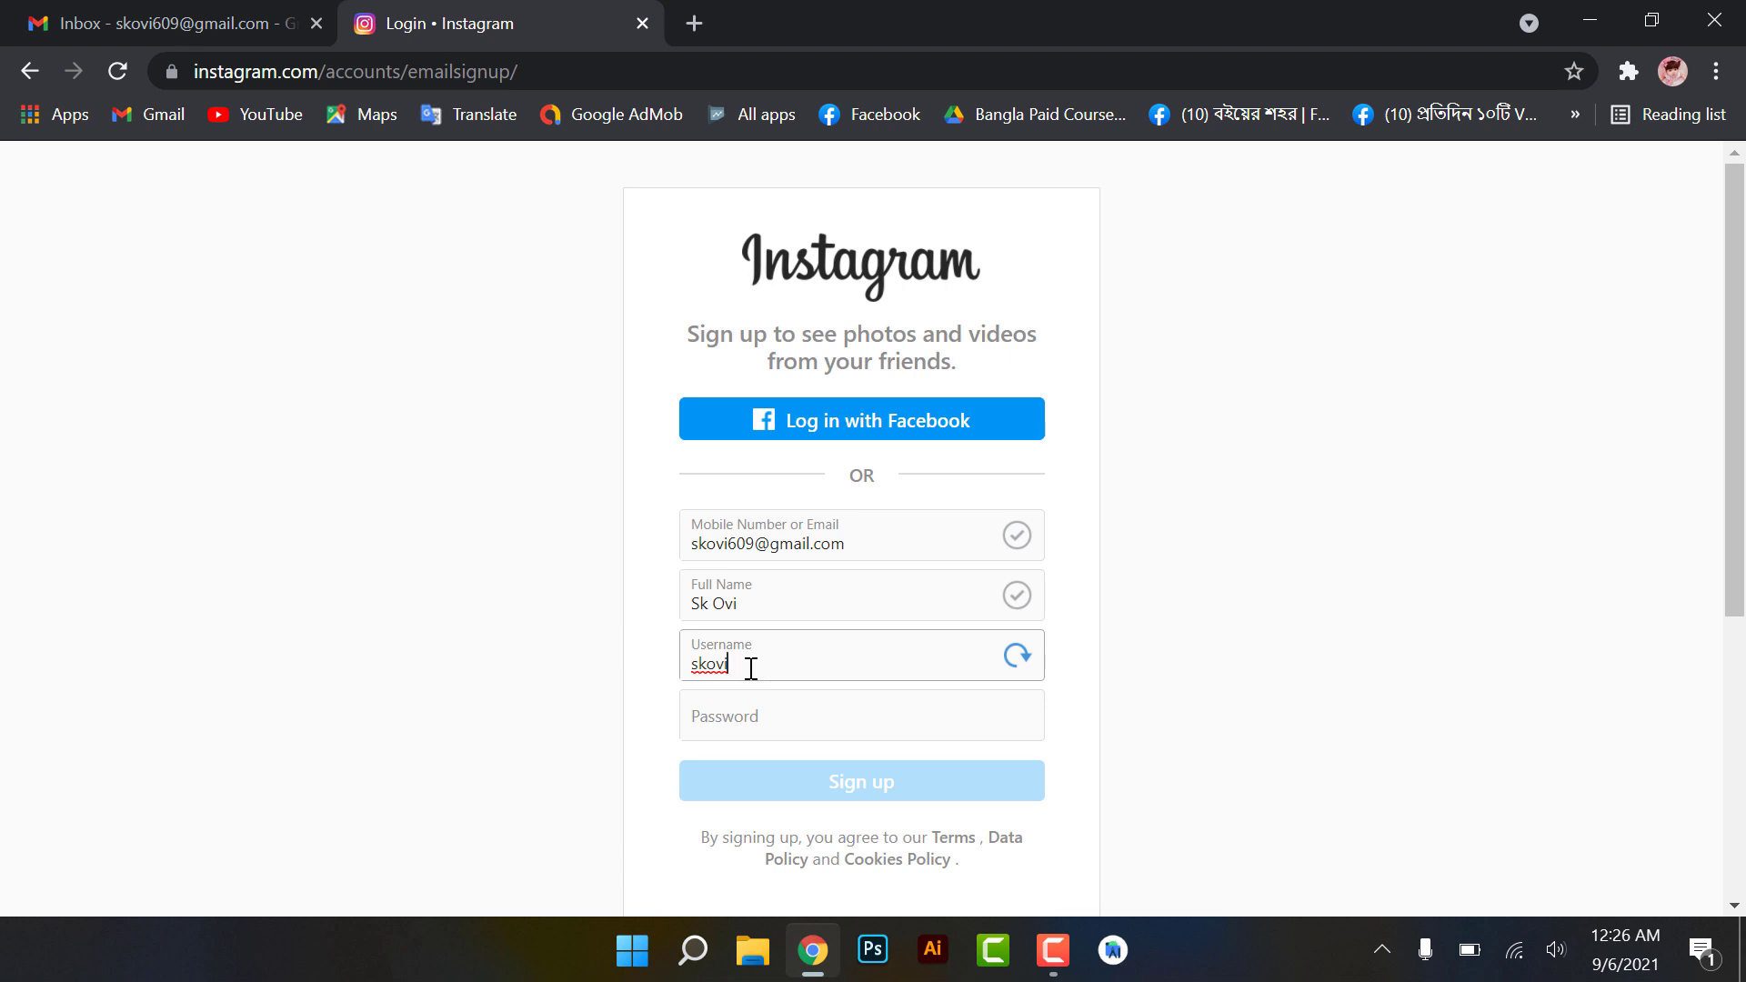
text(609)
click(824, 713)
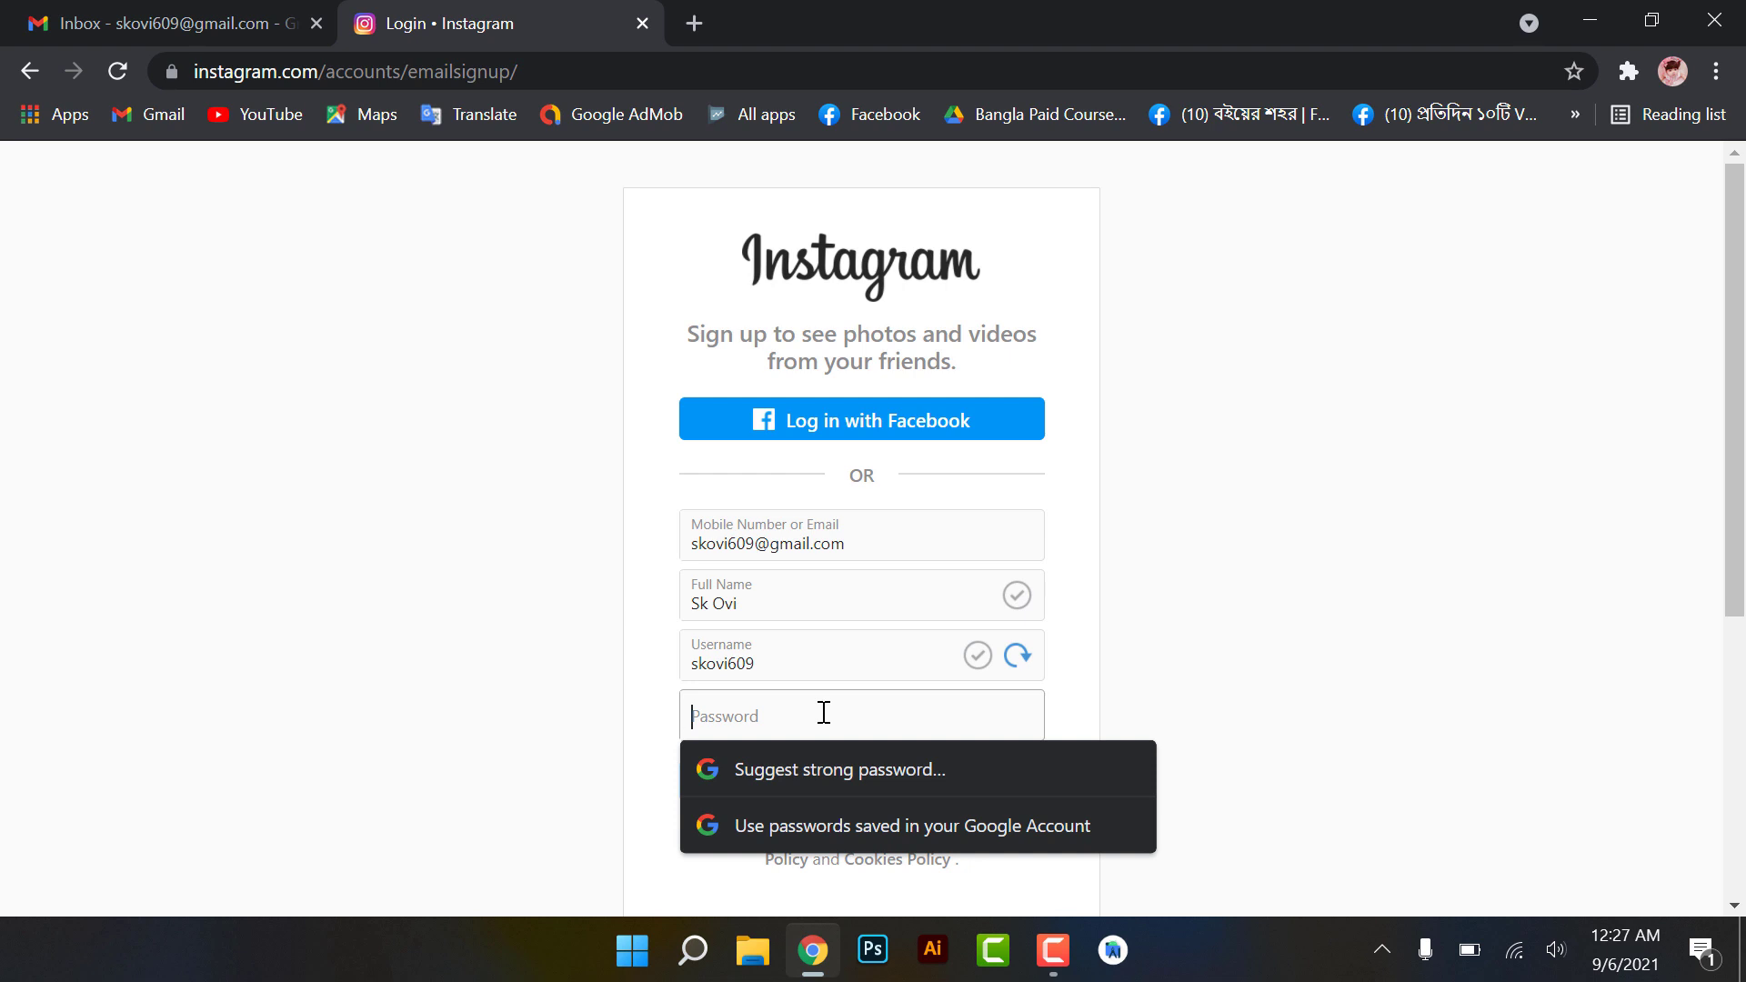
text(•••••)
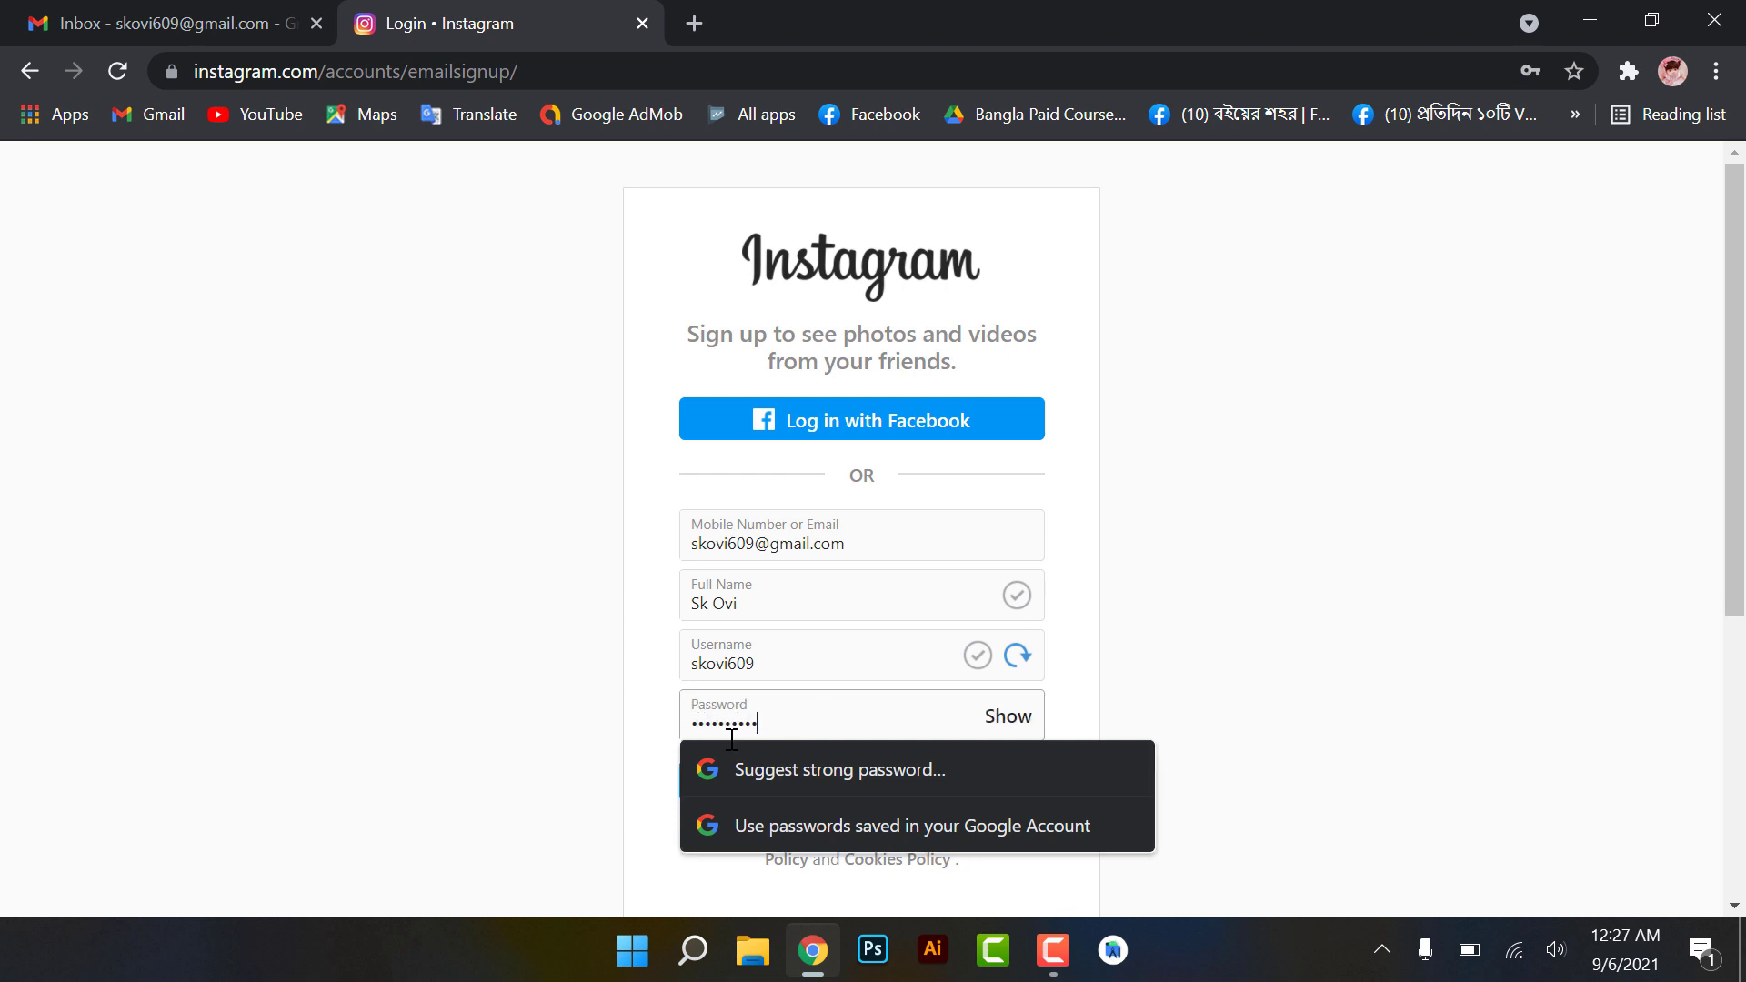
click(543, 758)
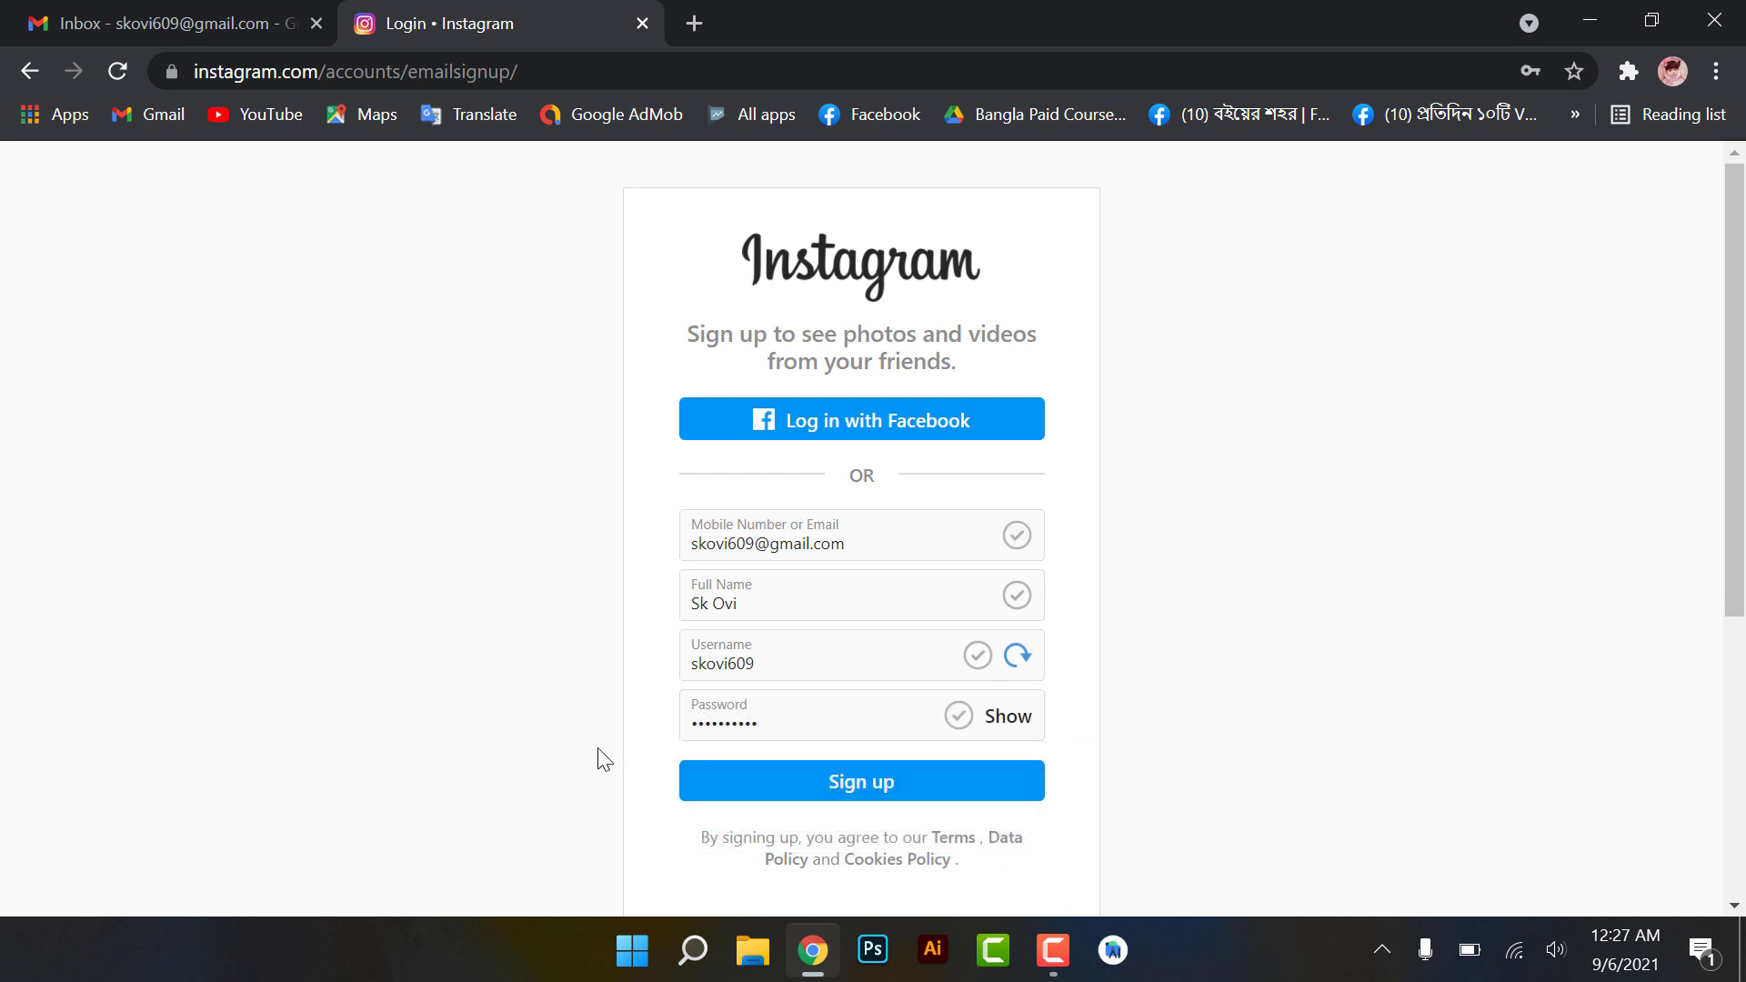
click(838, 788)
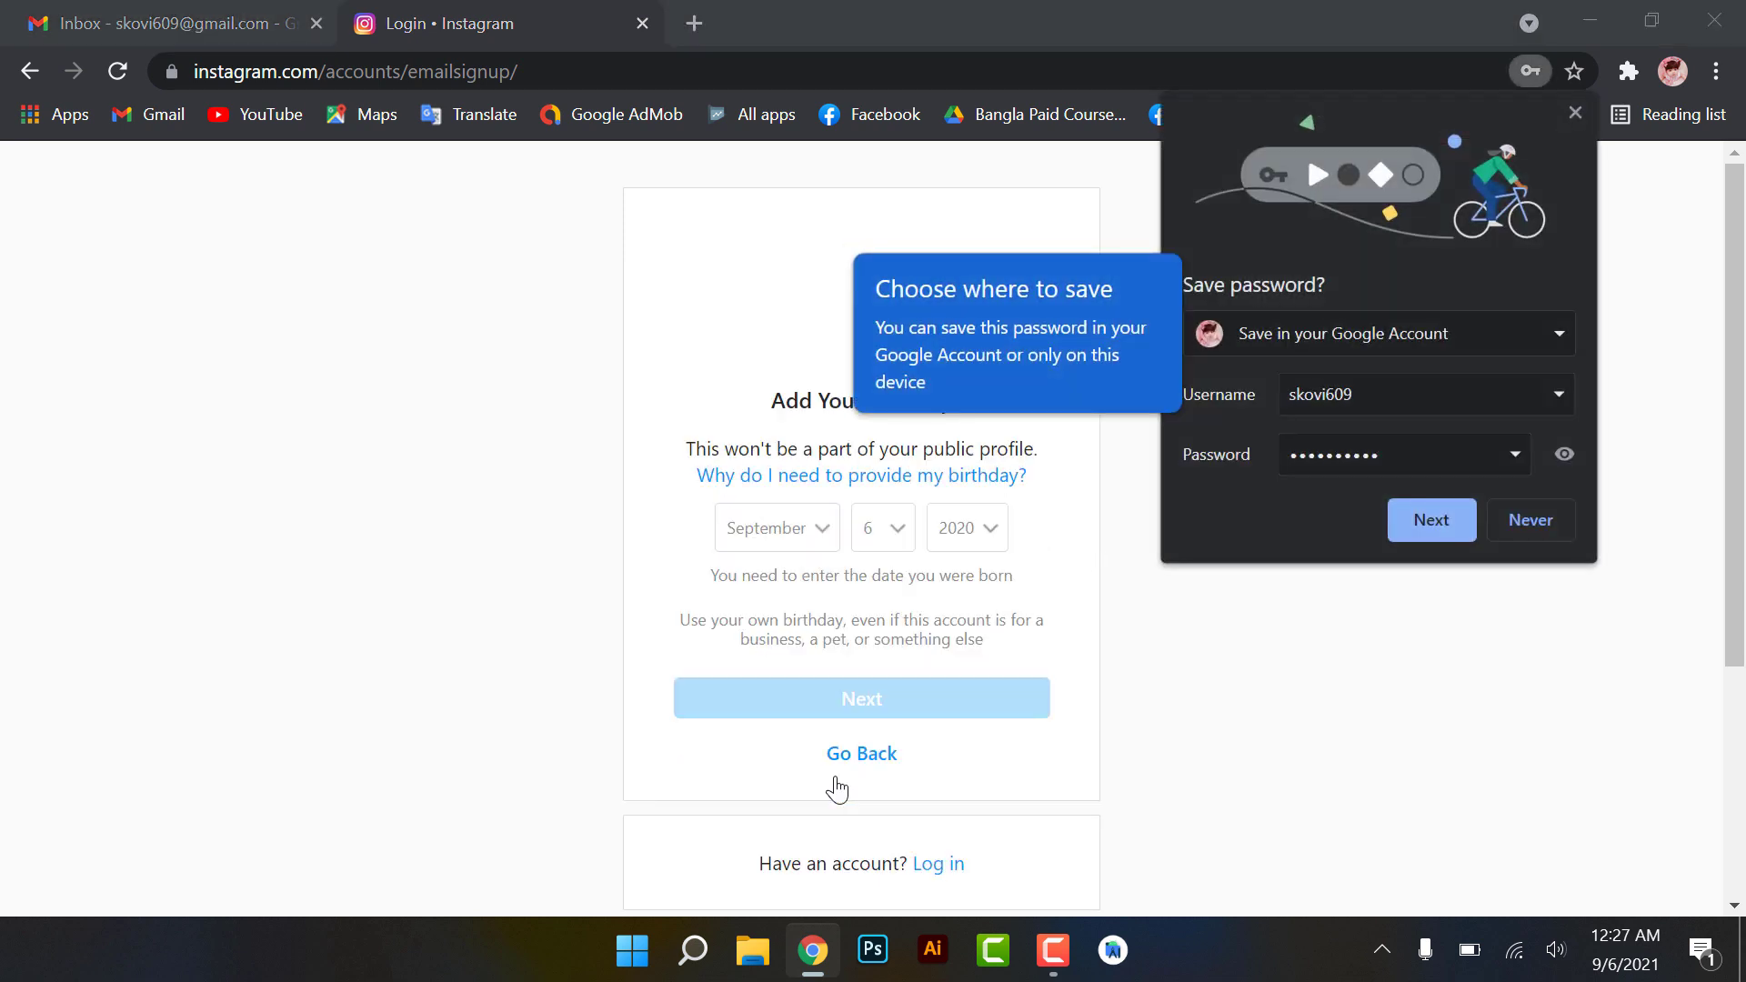
Decline saving the password, set the birthday with birth year 2000, continue, and return to Gmail.
click(1524, 522)
click(810, 522)
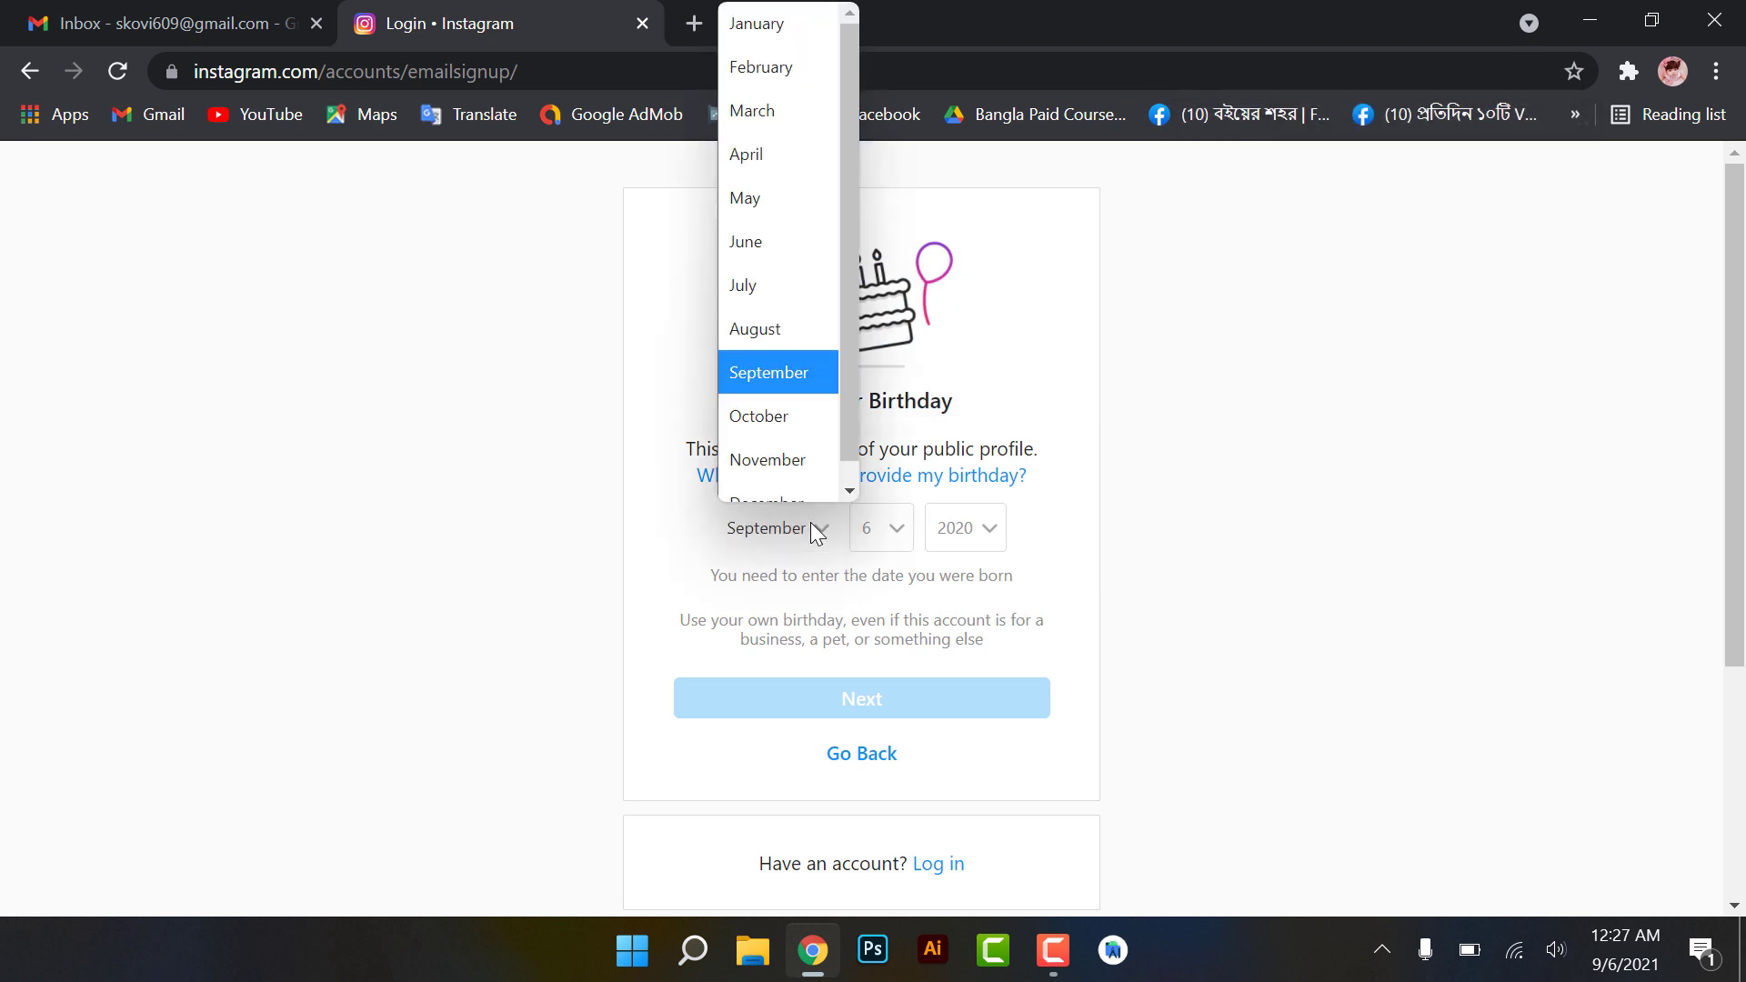
click(778, 24)
click(806, 526)
click(966, 528)
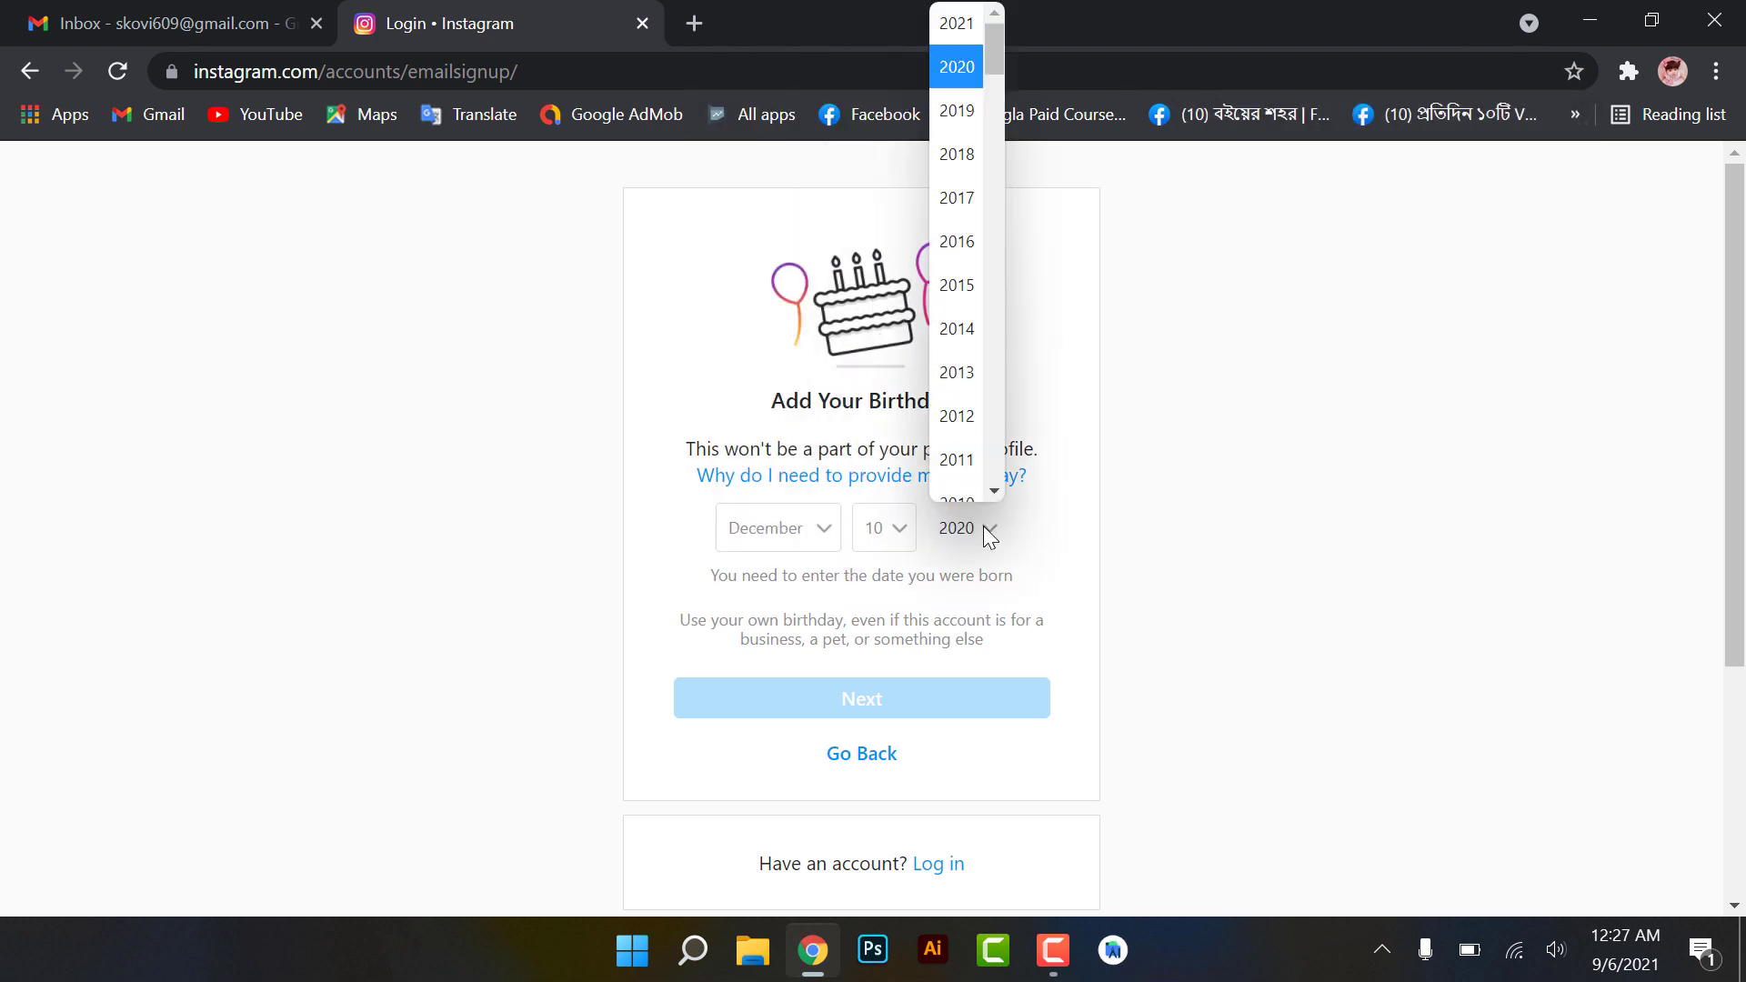
scroll(962, 364, down, 5)
click(955, 455)
click(850, 678)
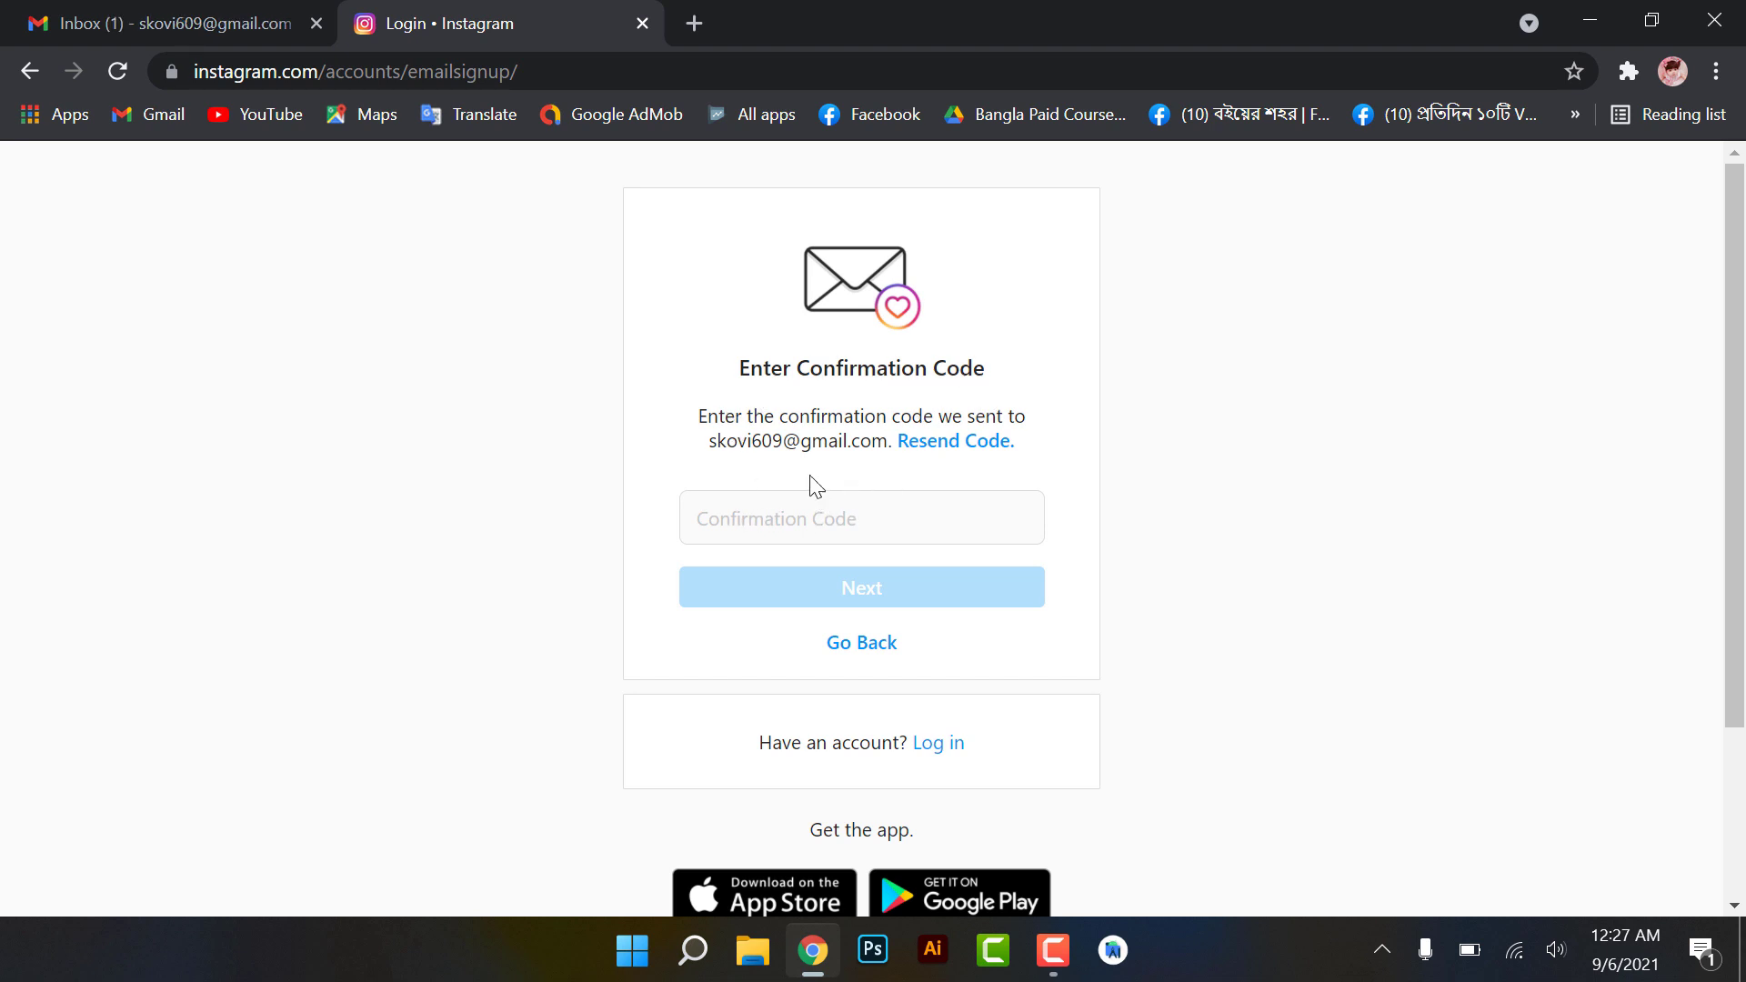
click(196, 41)
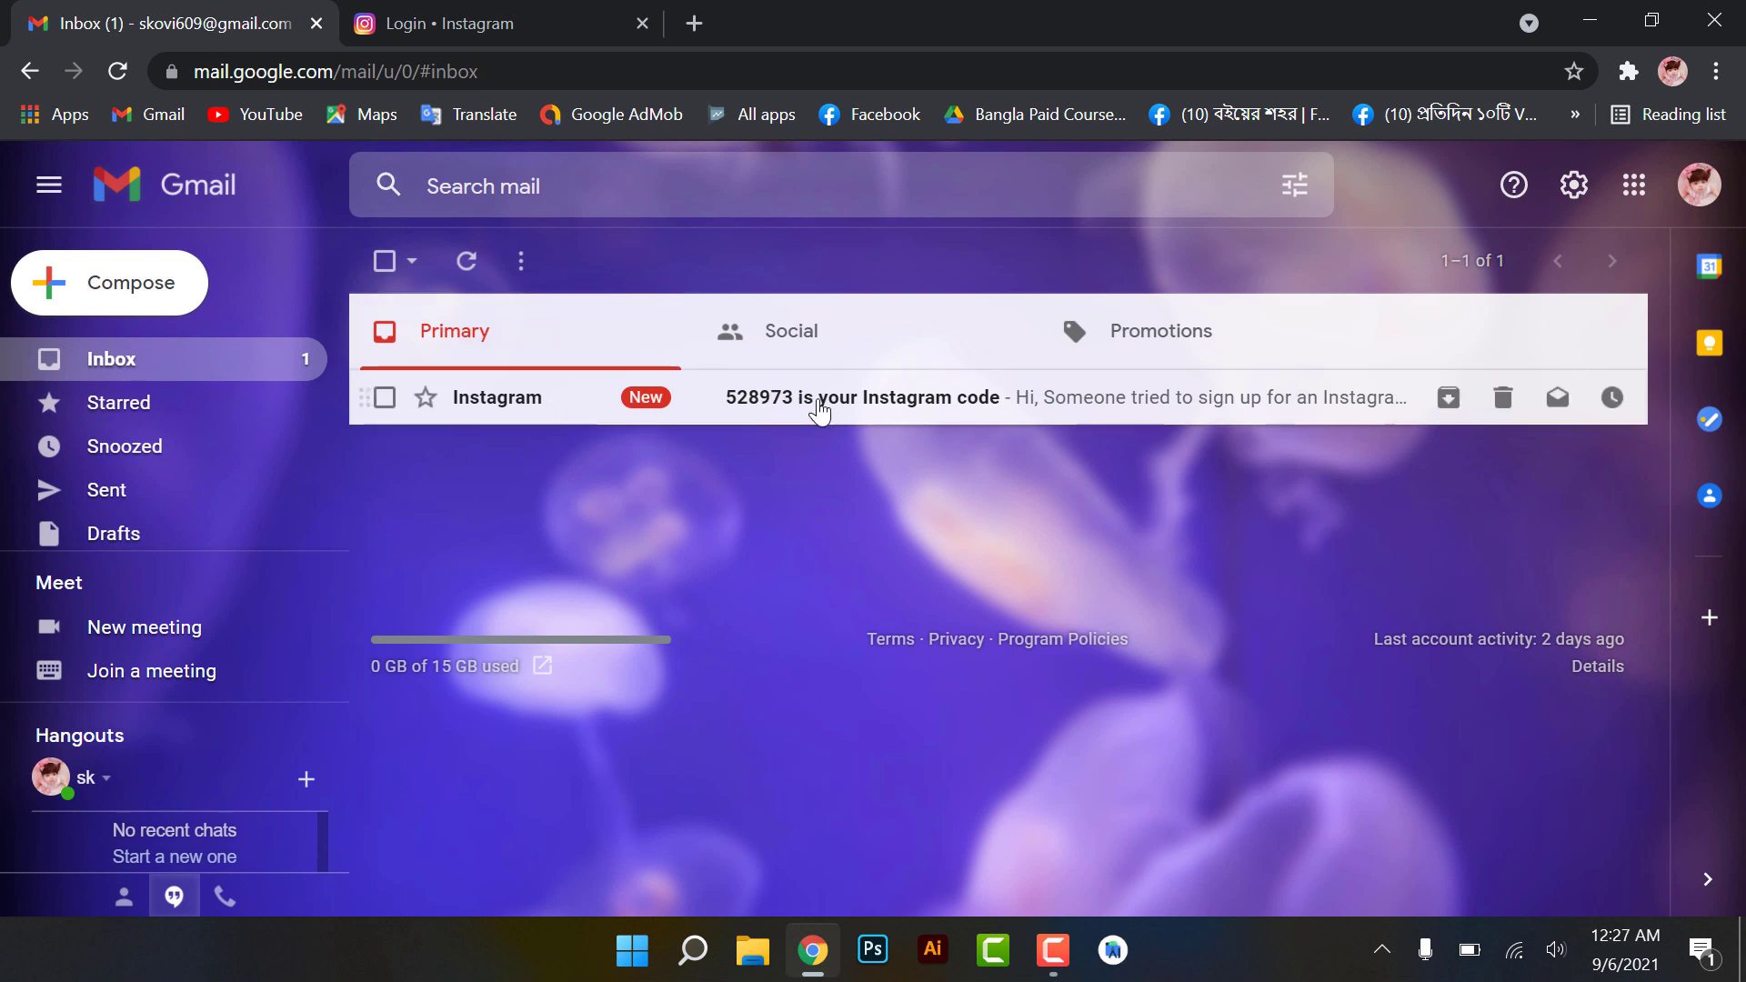
click(820, 409)
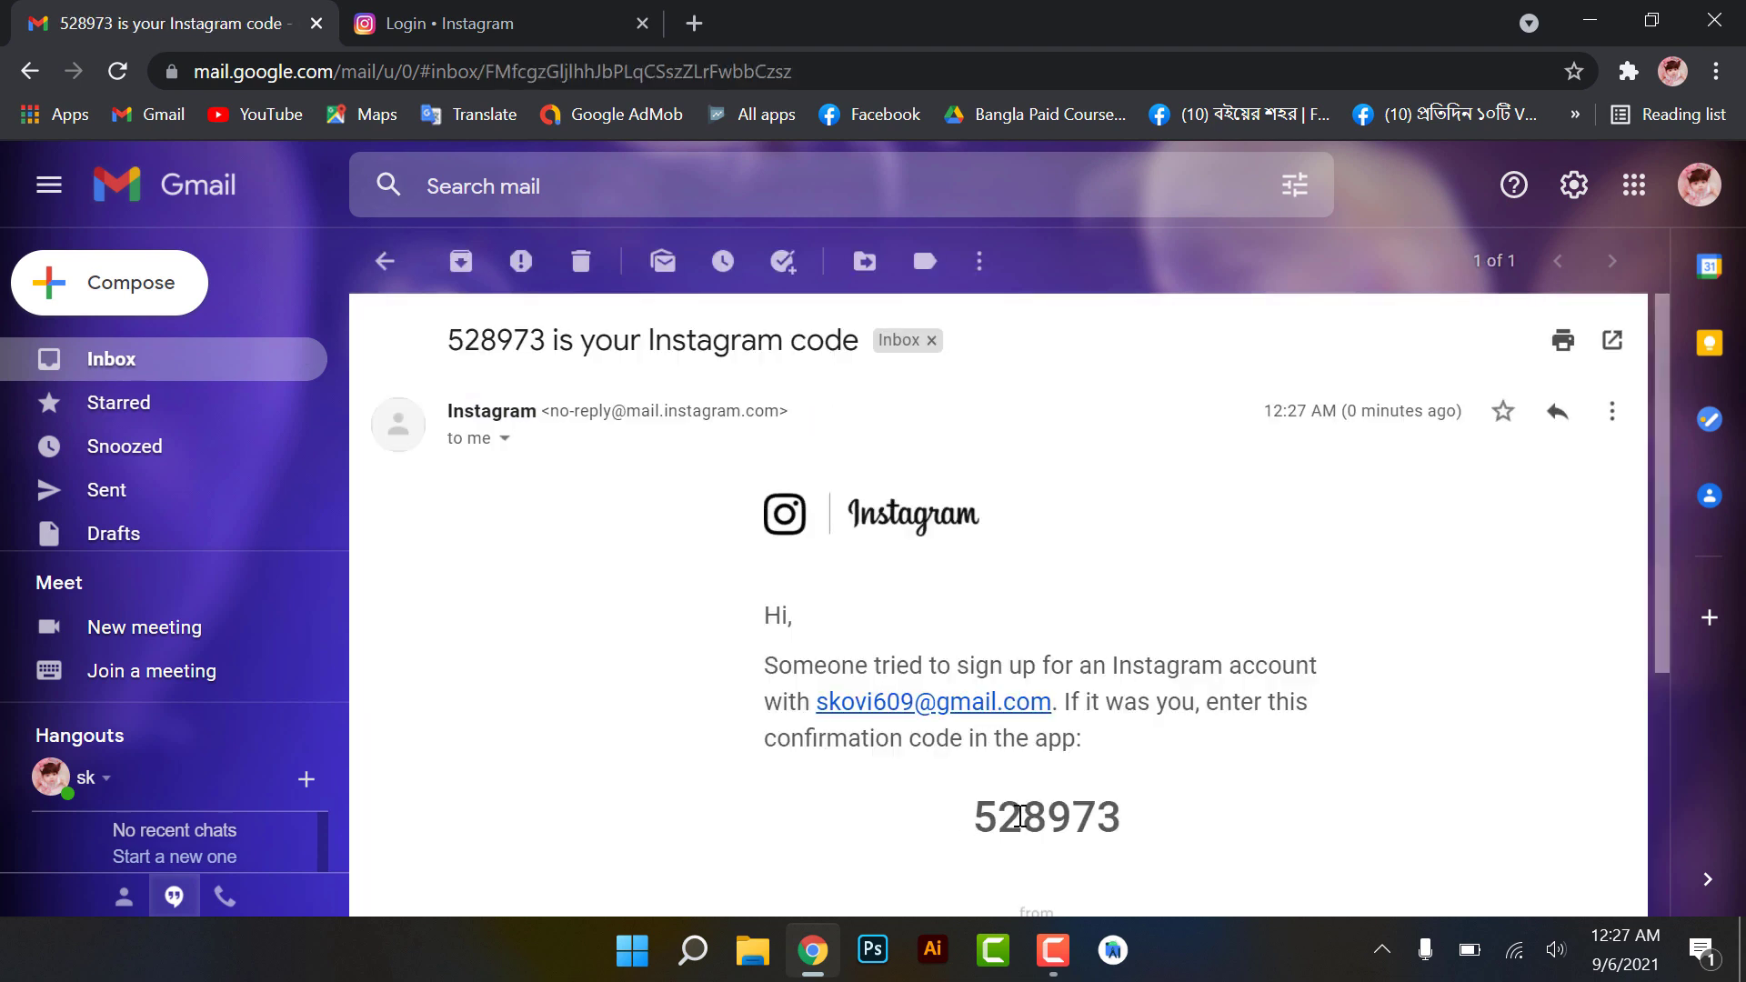
drag(970, 817, 1169, 828)
right_click(1057, 806)
click(1128, 636)
scroll(1099, 679, down, 4)
scroll(1096, 690, up, 3)
click(501, 29)
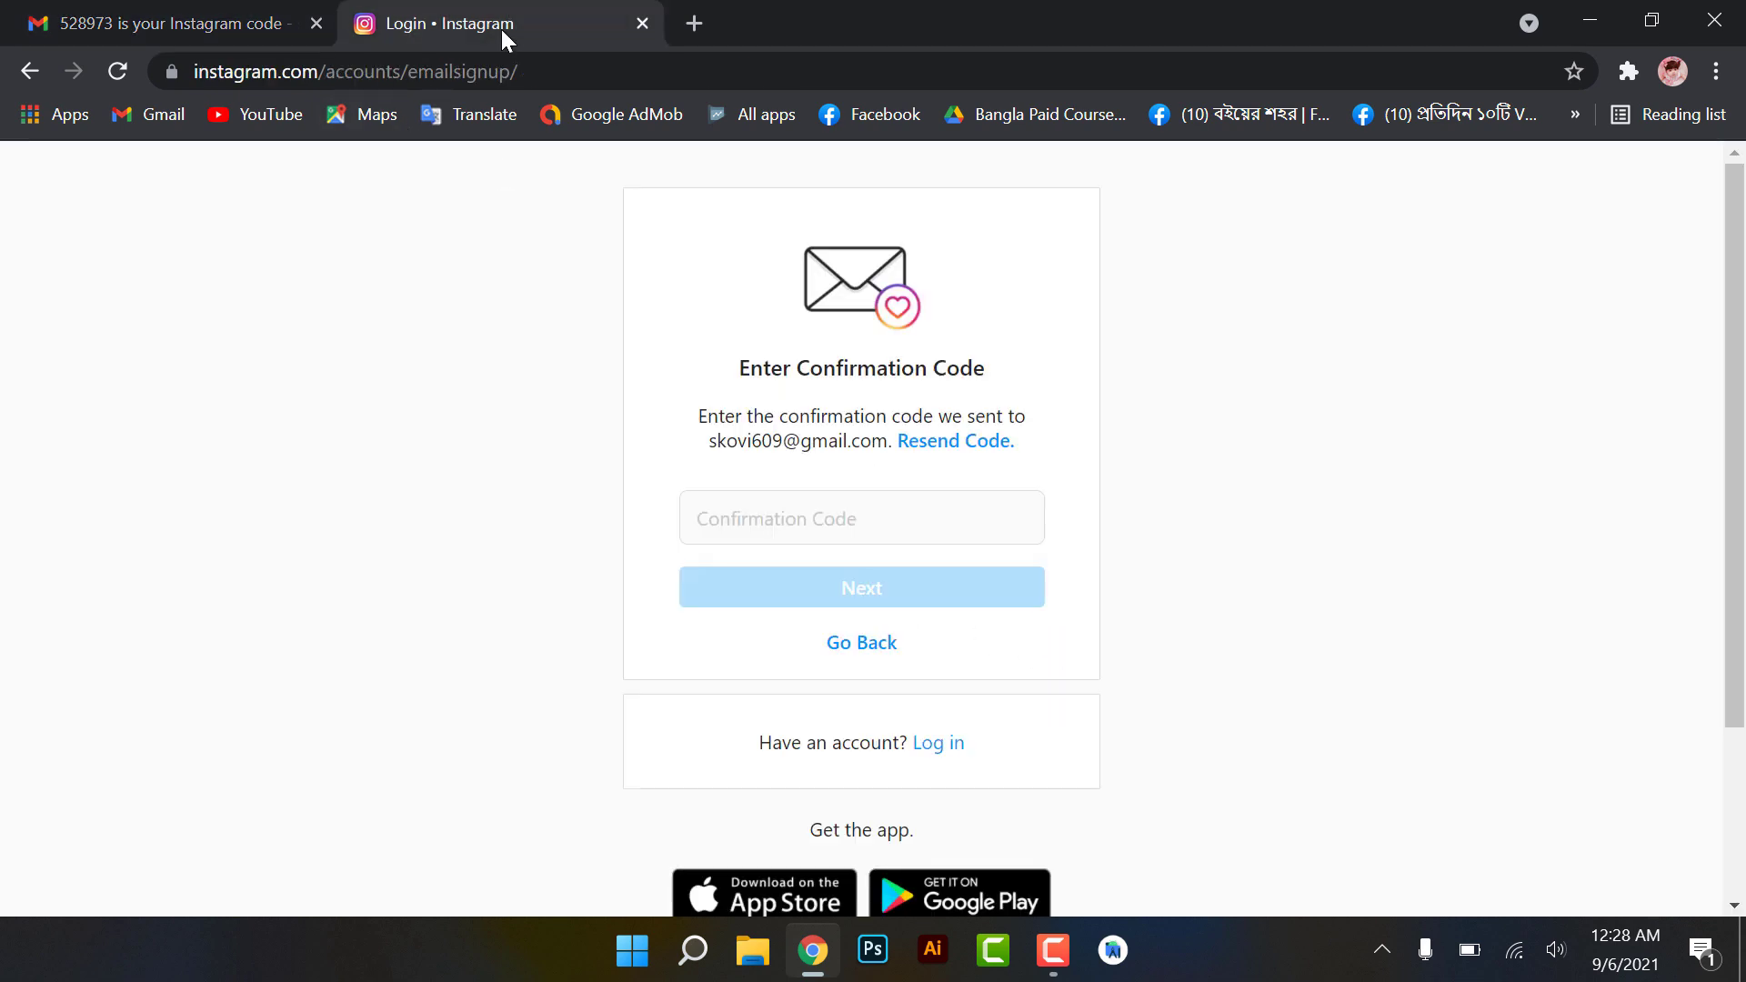
Enter the emailed confirmation code, submit it, and dismiss the notifications prompt.
click(776, 506)
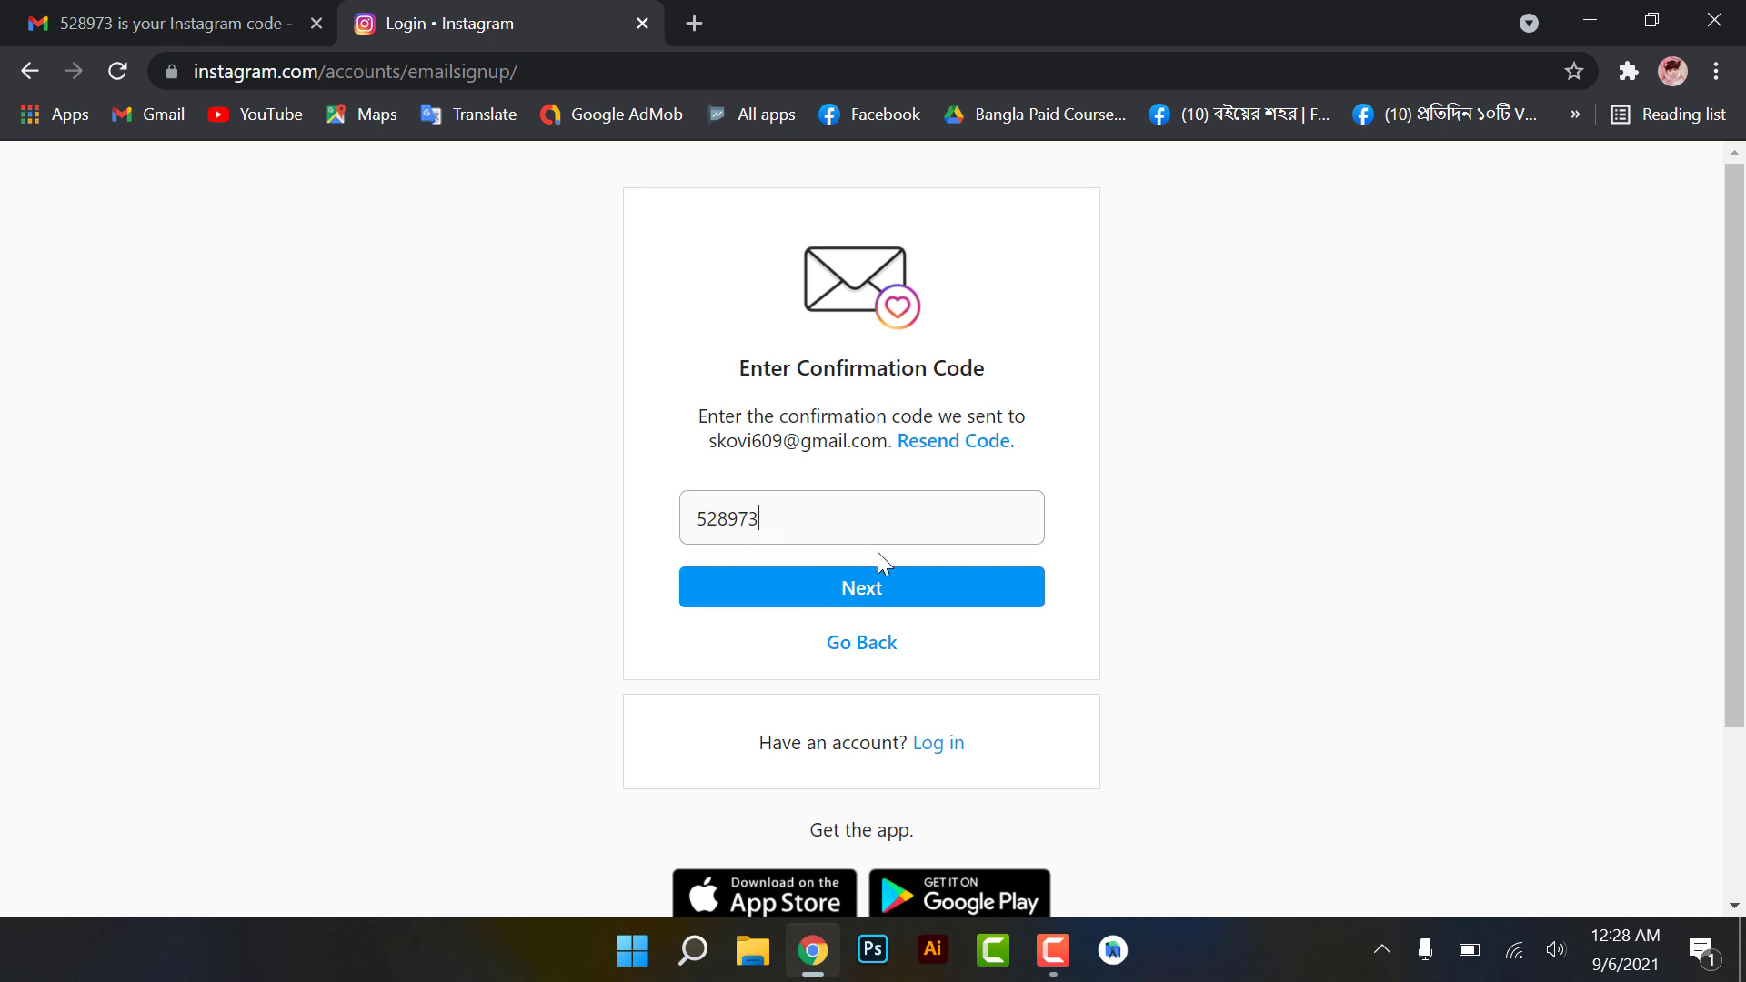
click(857, 596)
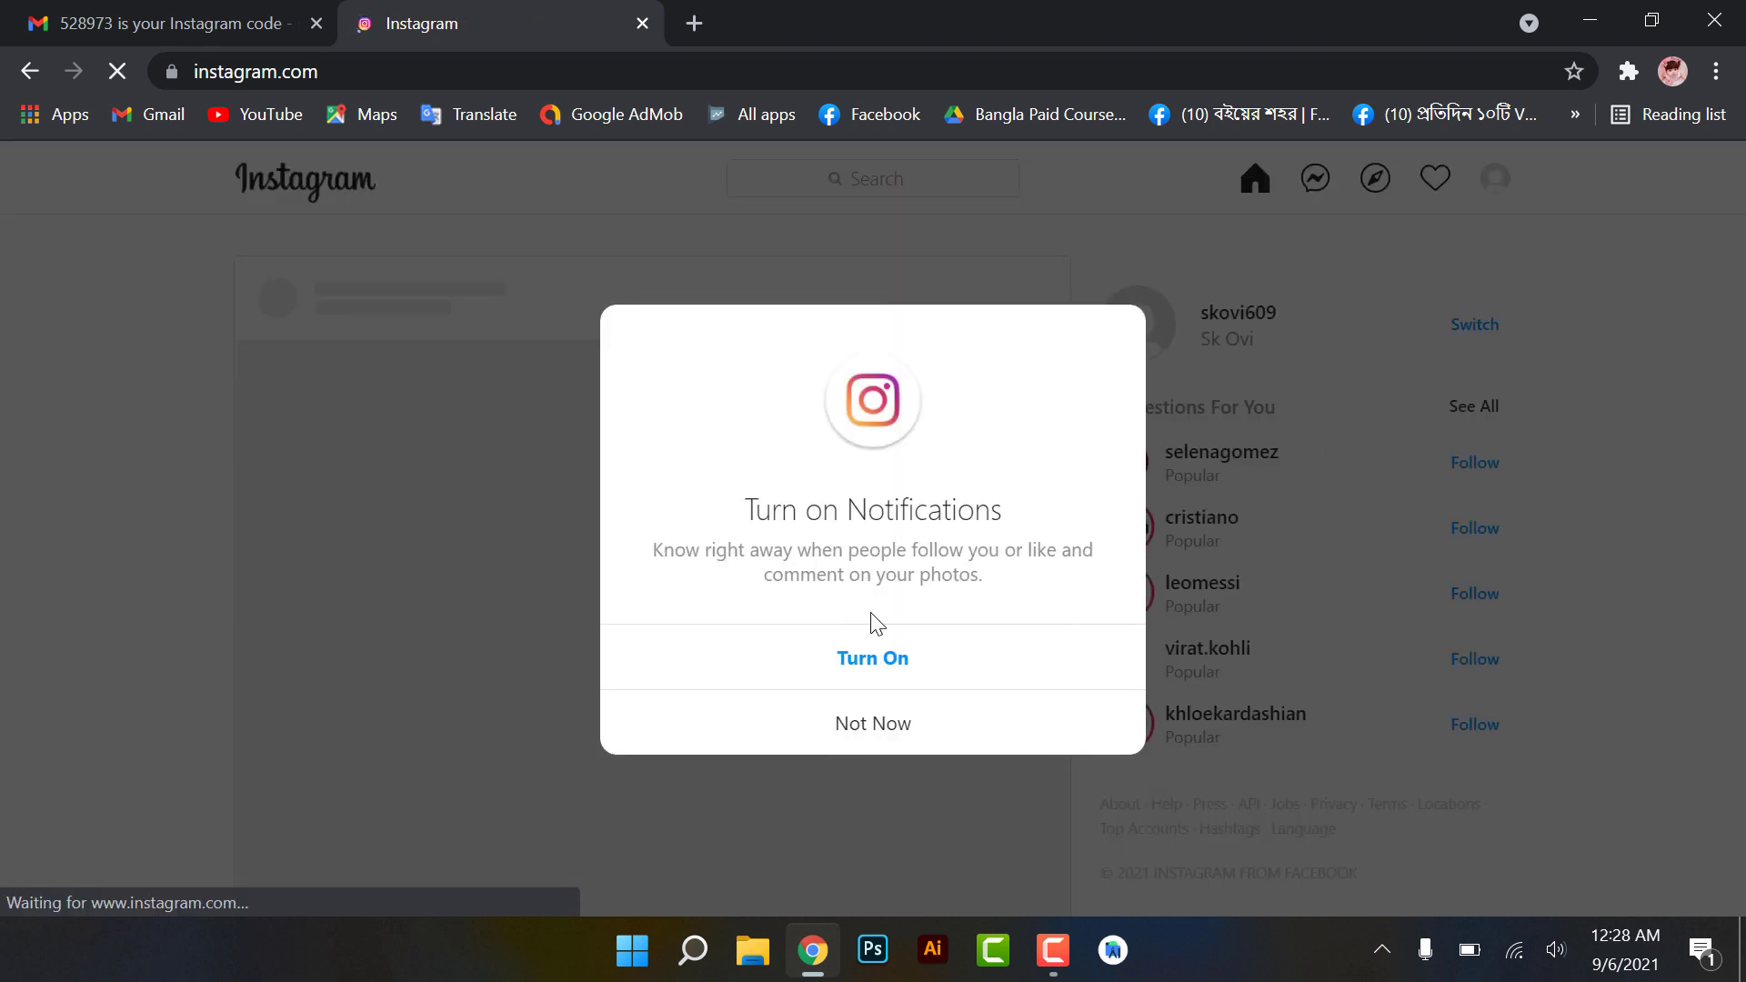
click(875, 662)
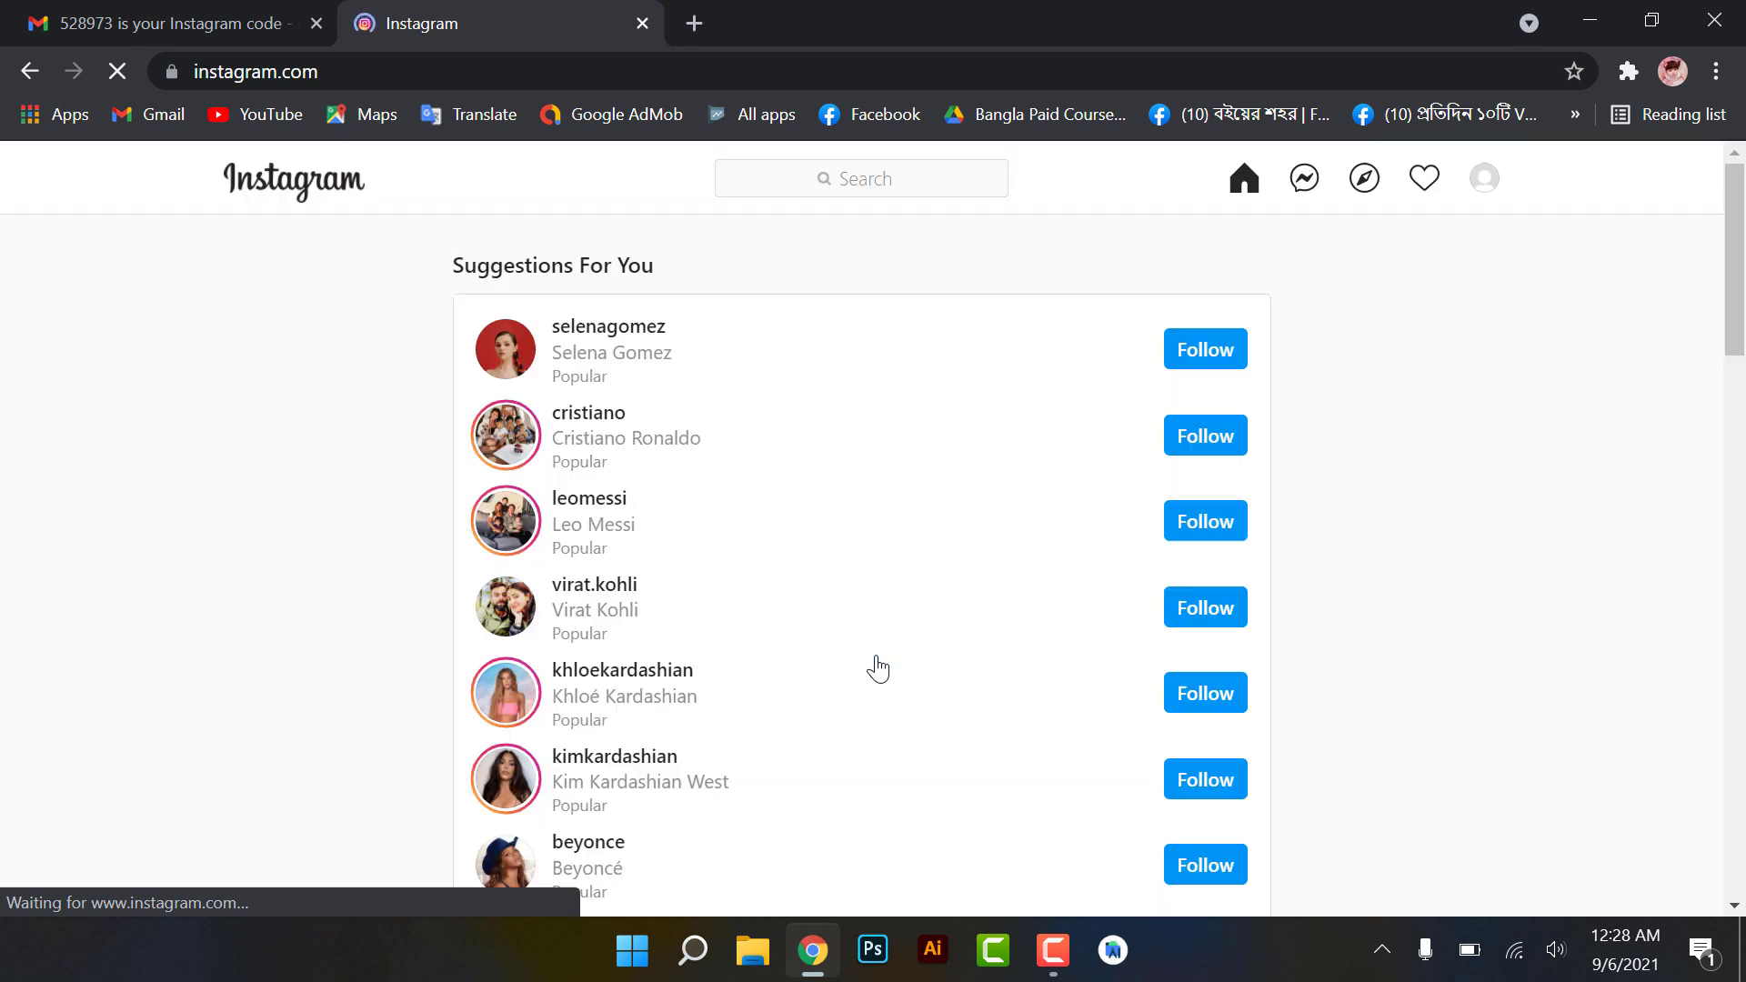
Search for 'Graphicd' and follow the Graphic Design Blog account.
click(795, 179)
text(Graphicd)
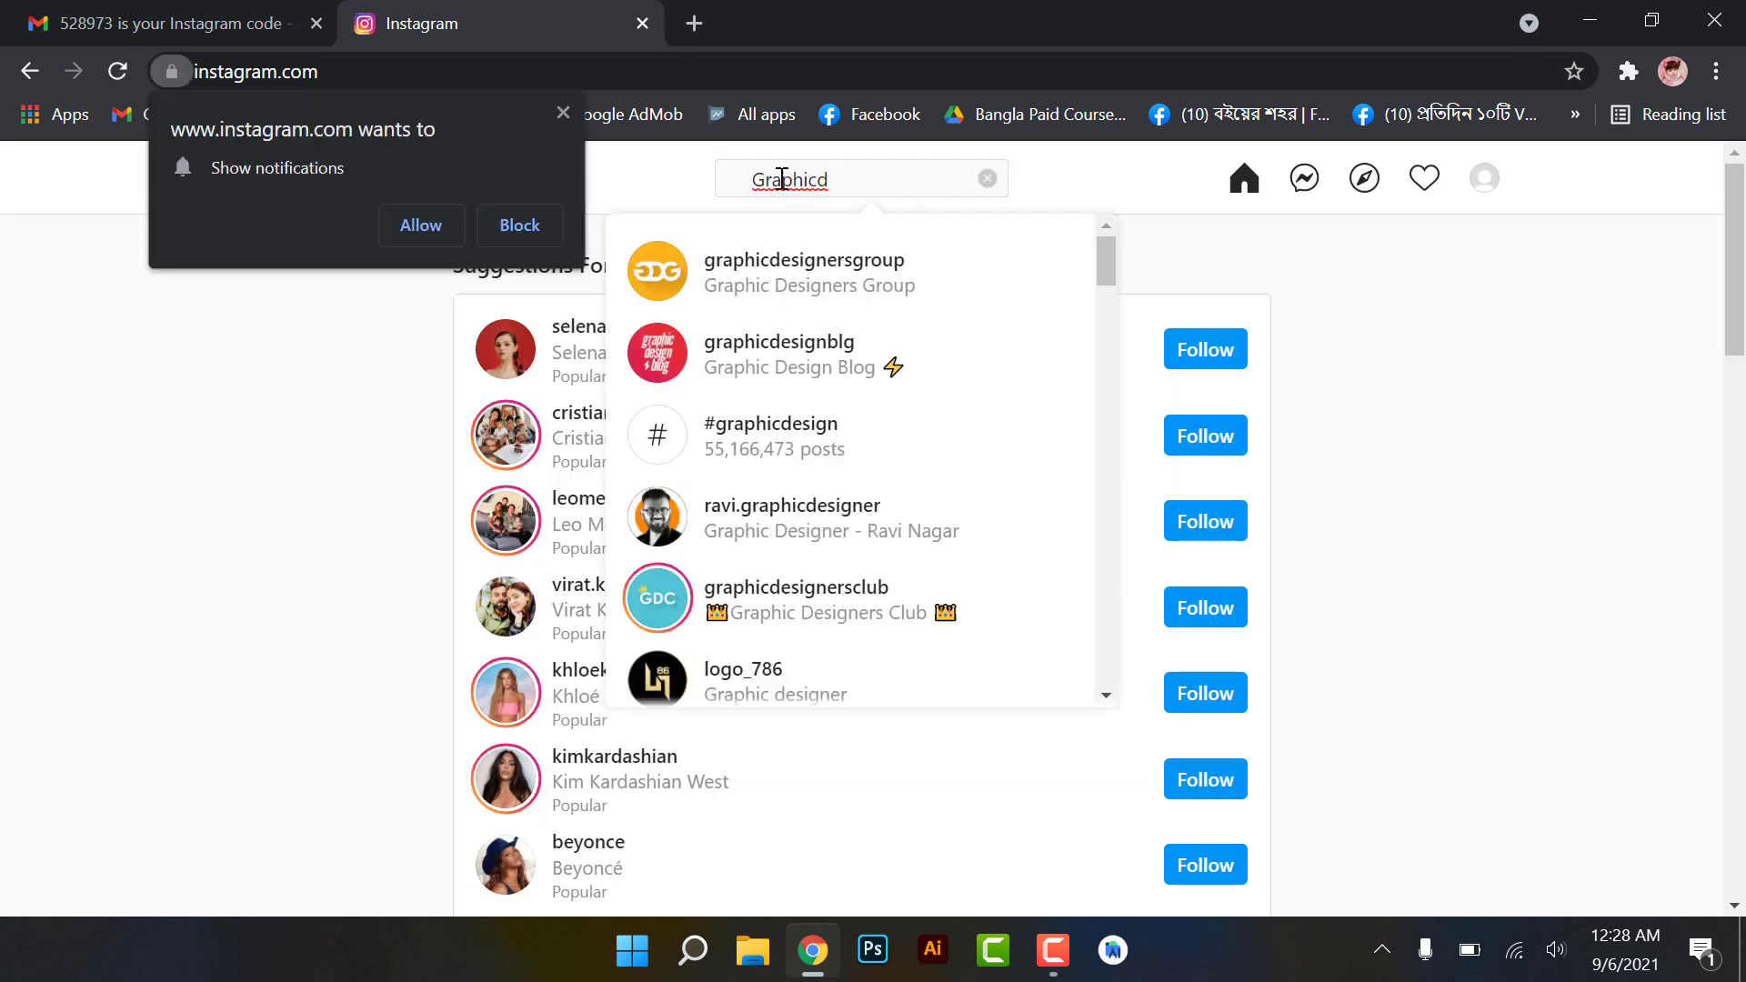
click(752, 368)
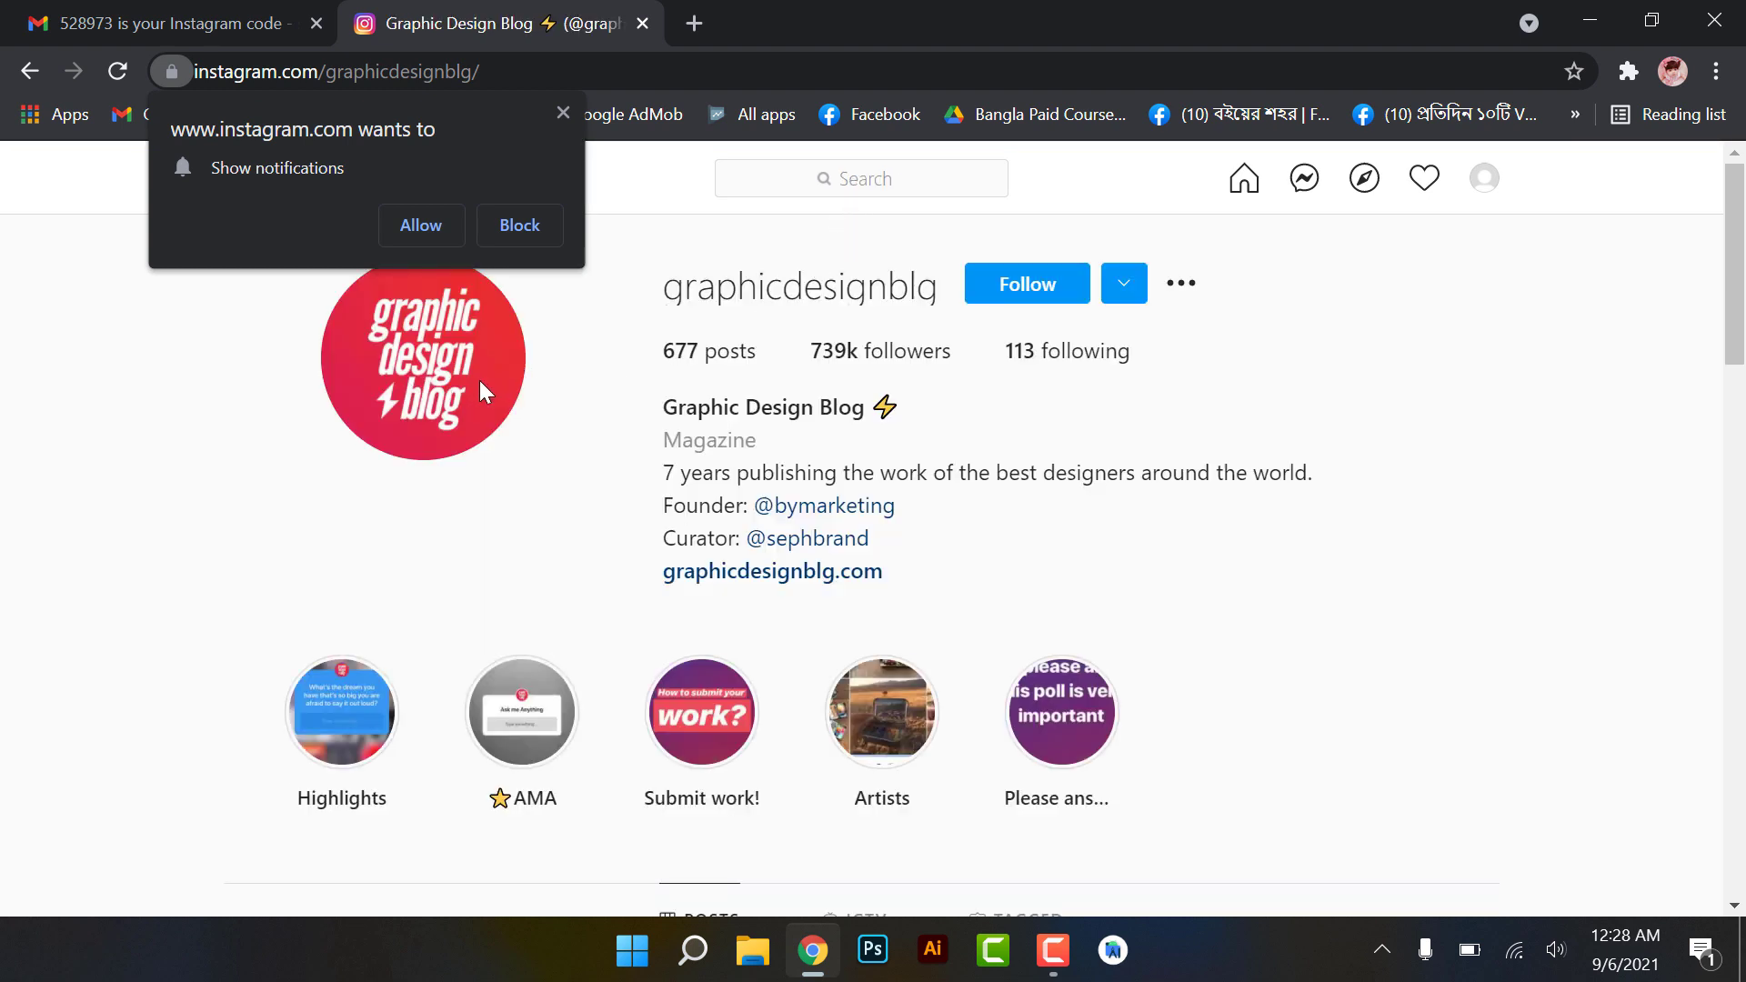
click(1024, 298)
Follow the suggested GDC design, motion graphics, dribbblers and twinelogos accounts.
scroll(681, 523, down, 1)
scroll(681, 530, down, 3)
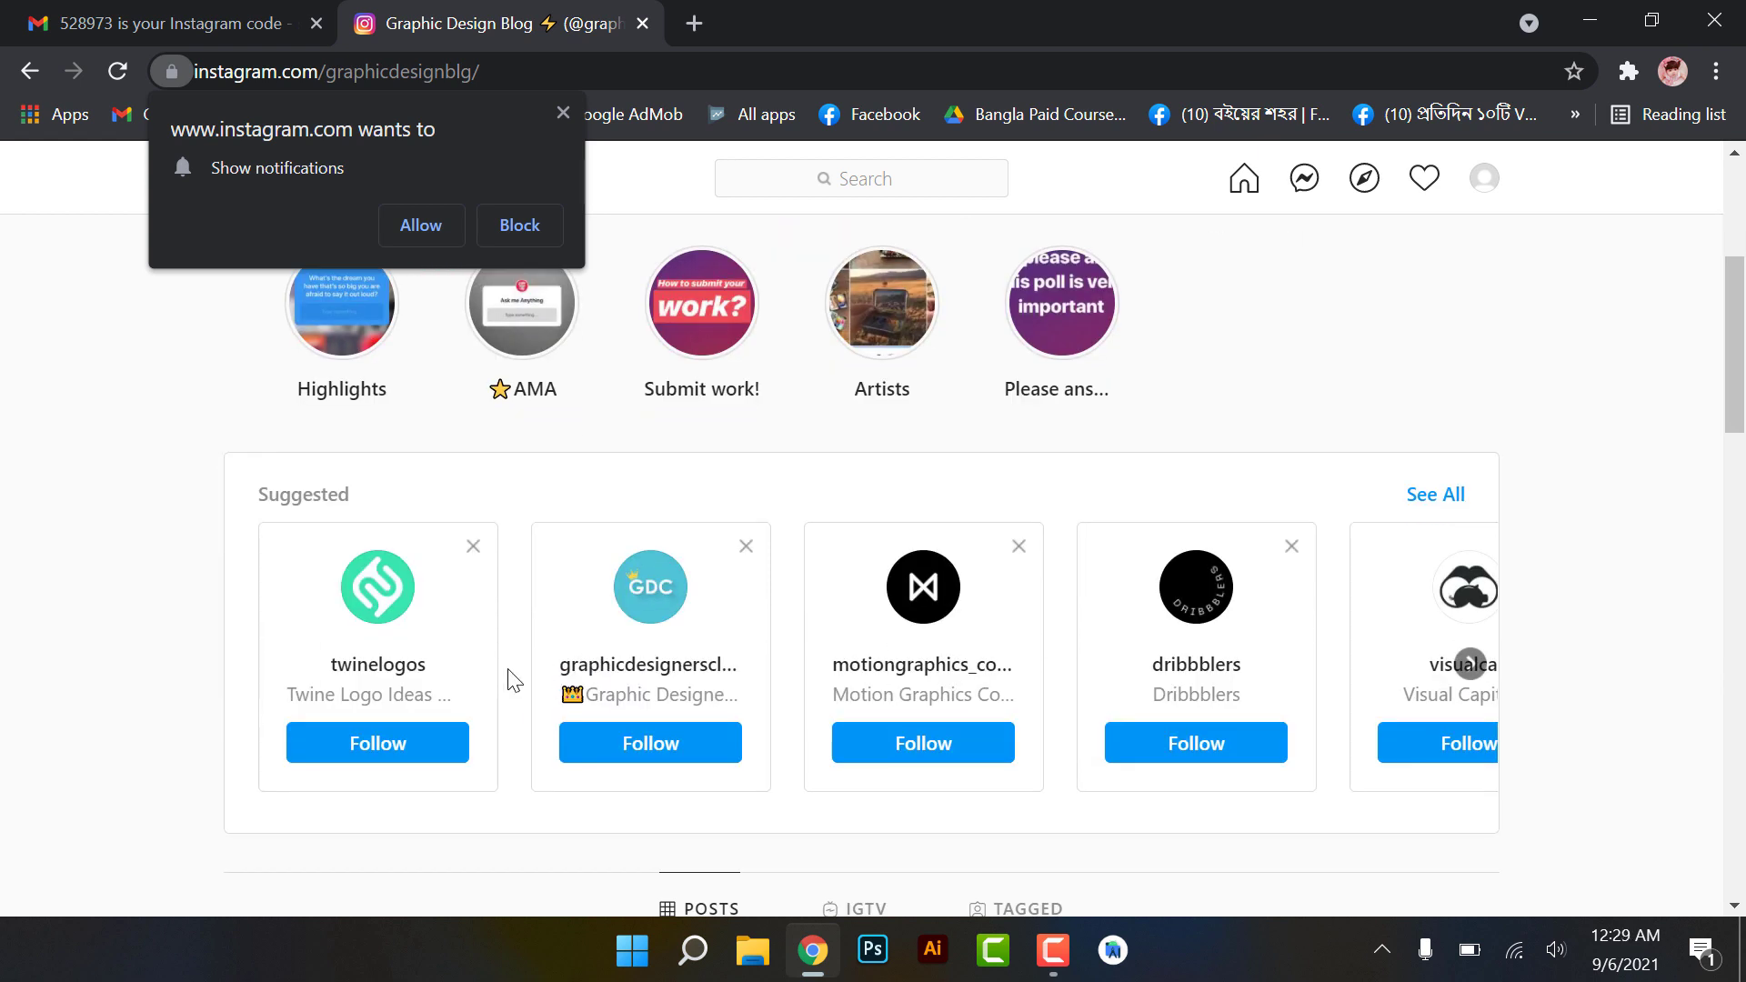
click(664, 748)
click(914, 749)
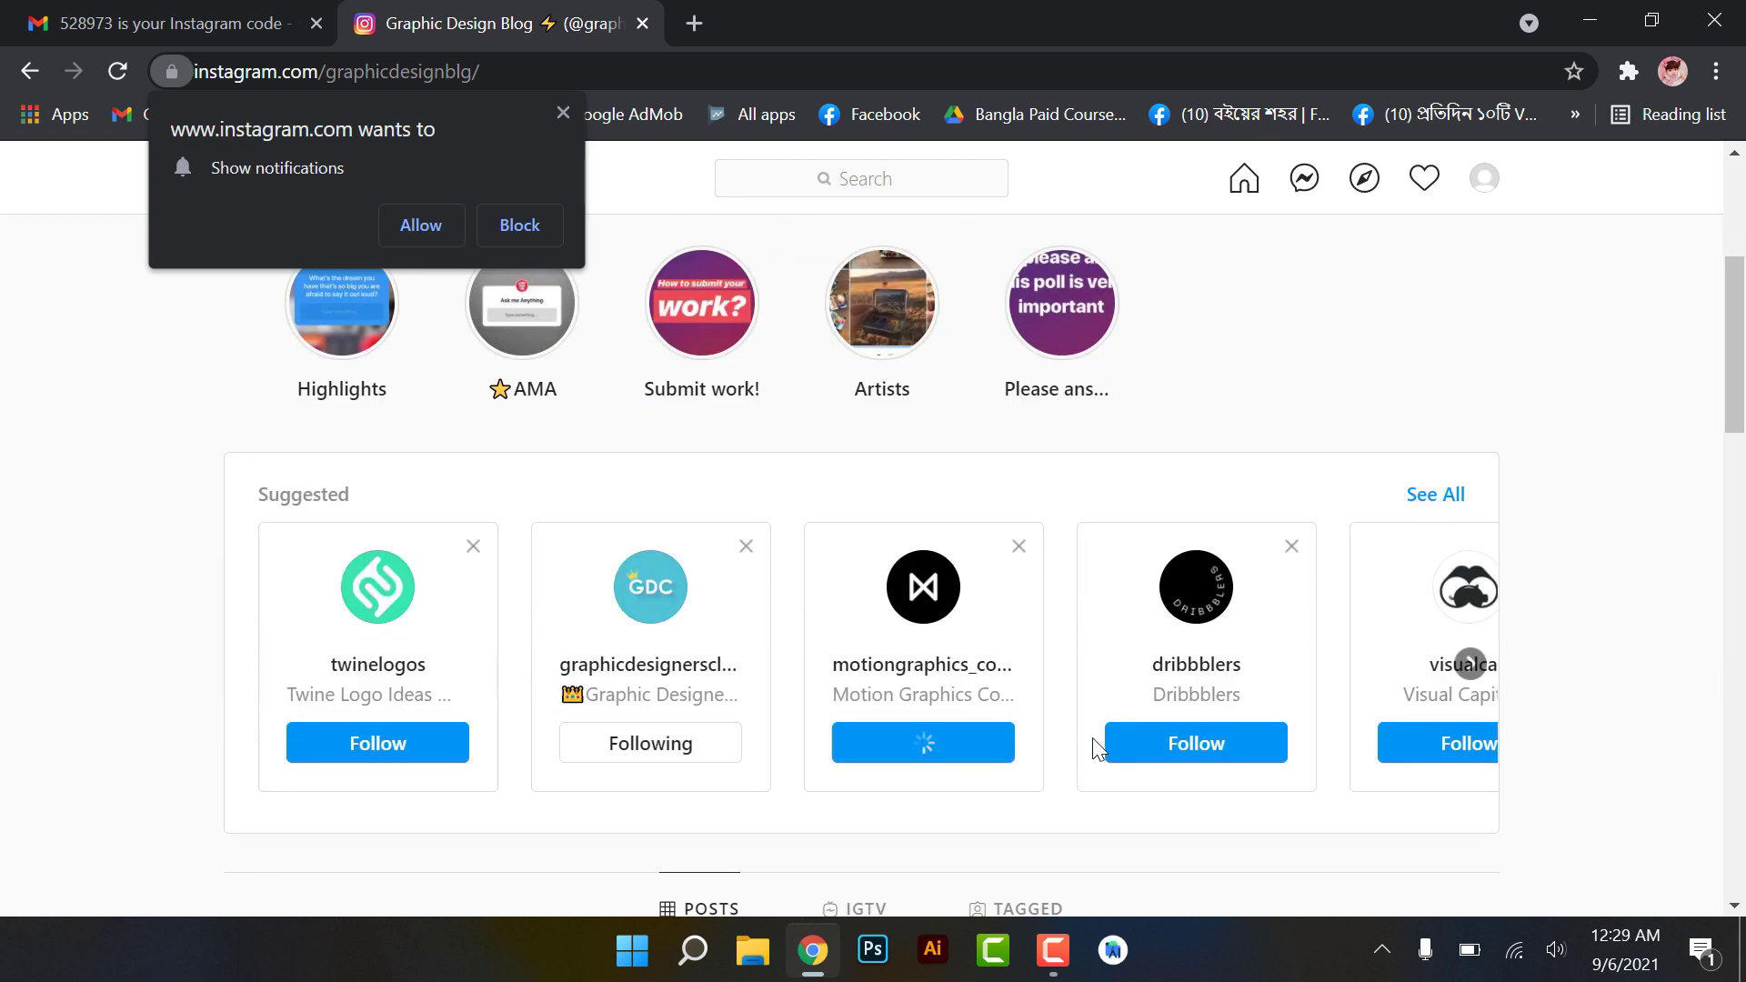
click(1192, 758)
click(411, 751)
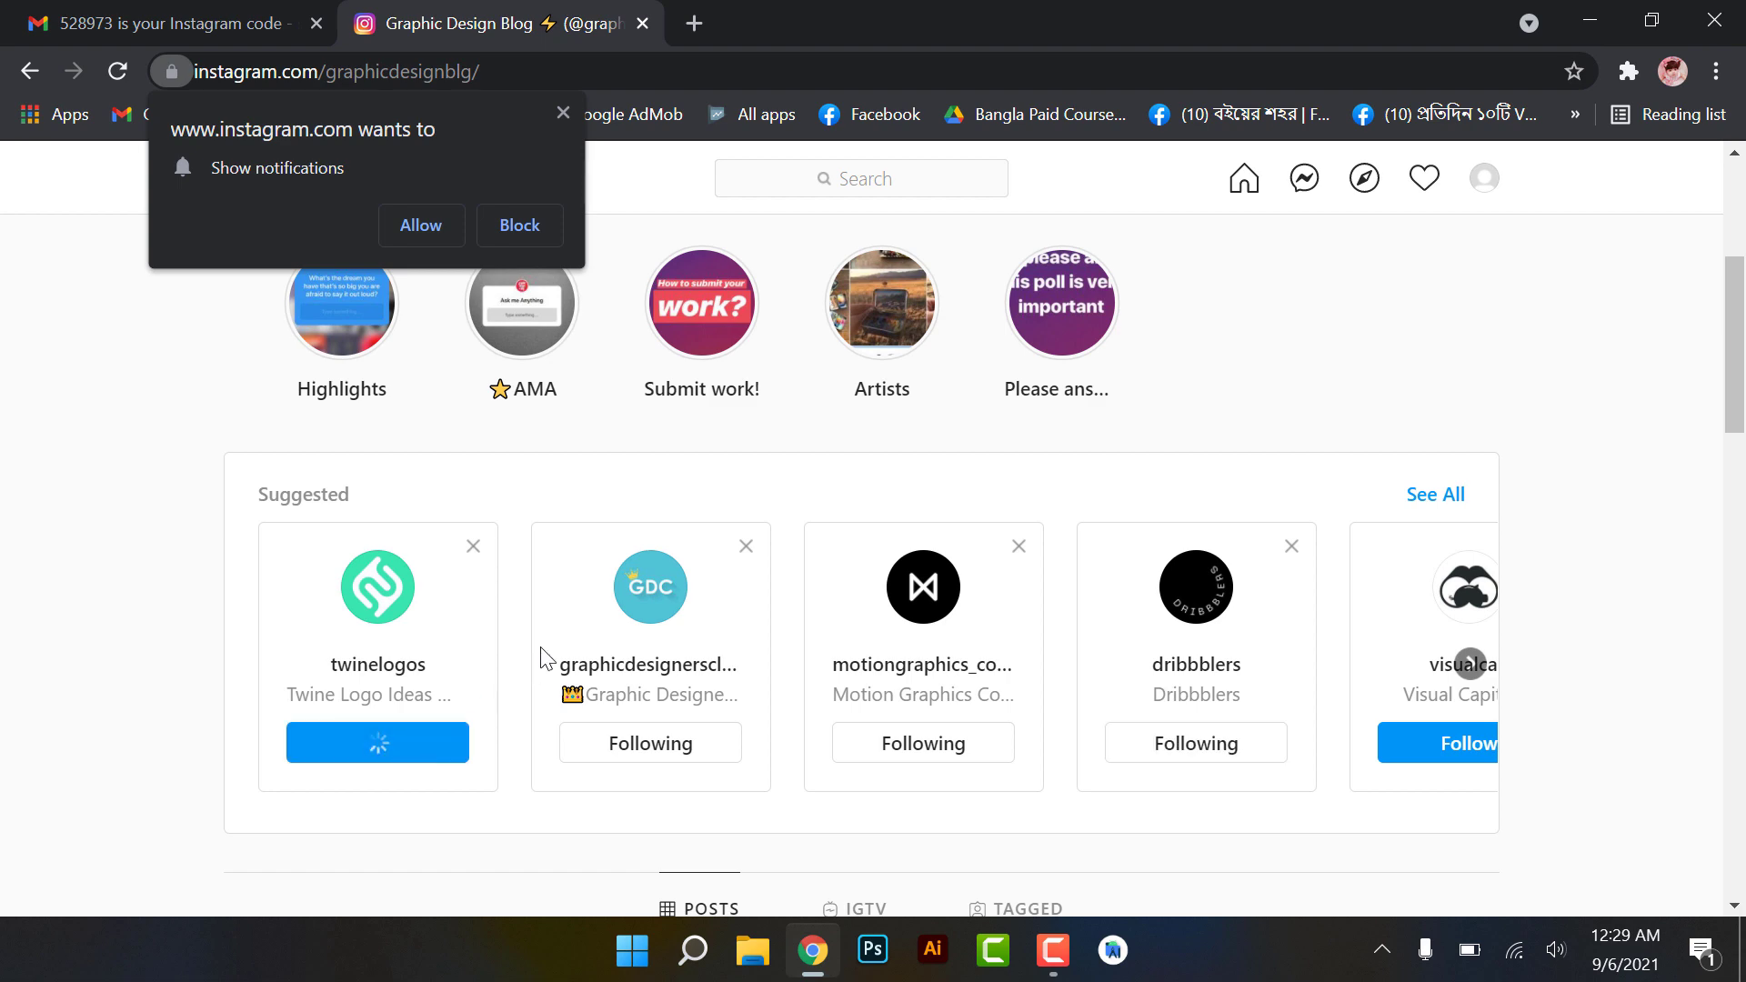
scroll(544, 644, up, 5)
Return to the home feed and allow Instagram notifications in Chrome.
click(1248, 184)
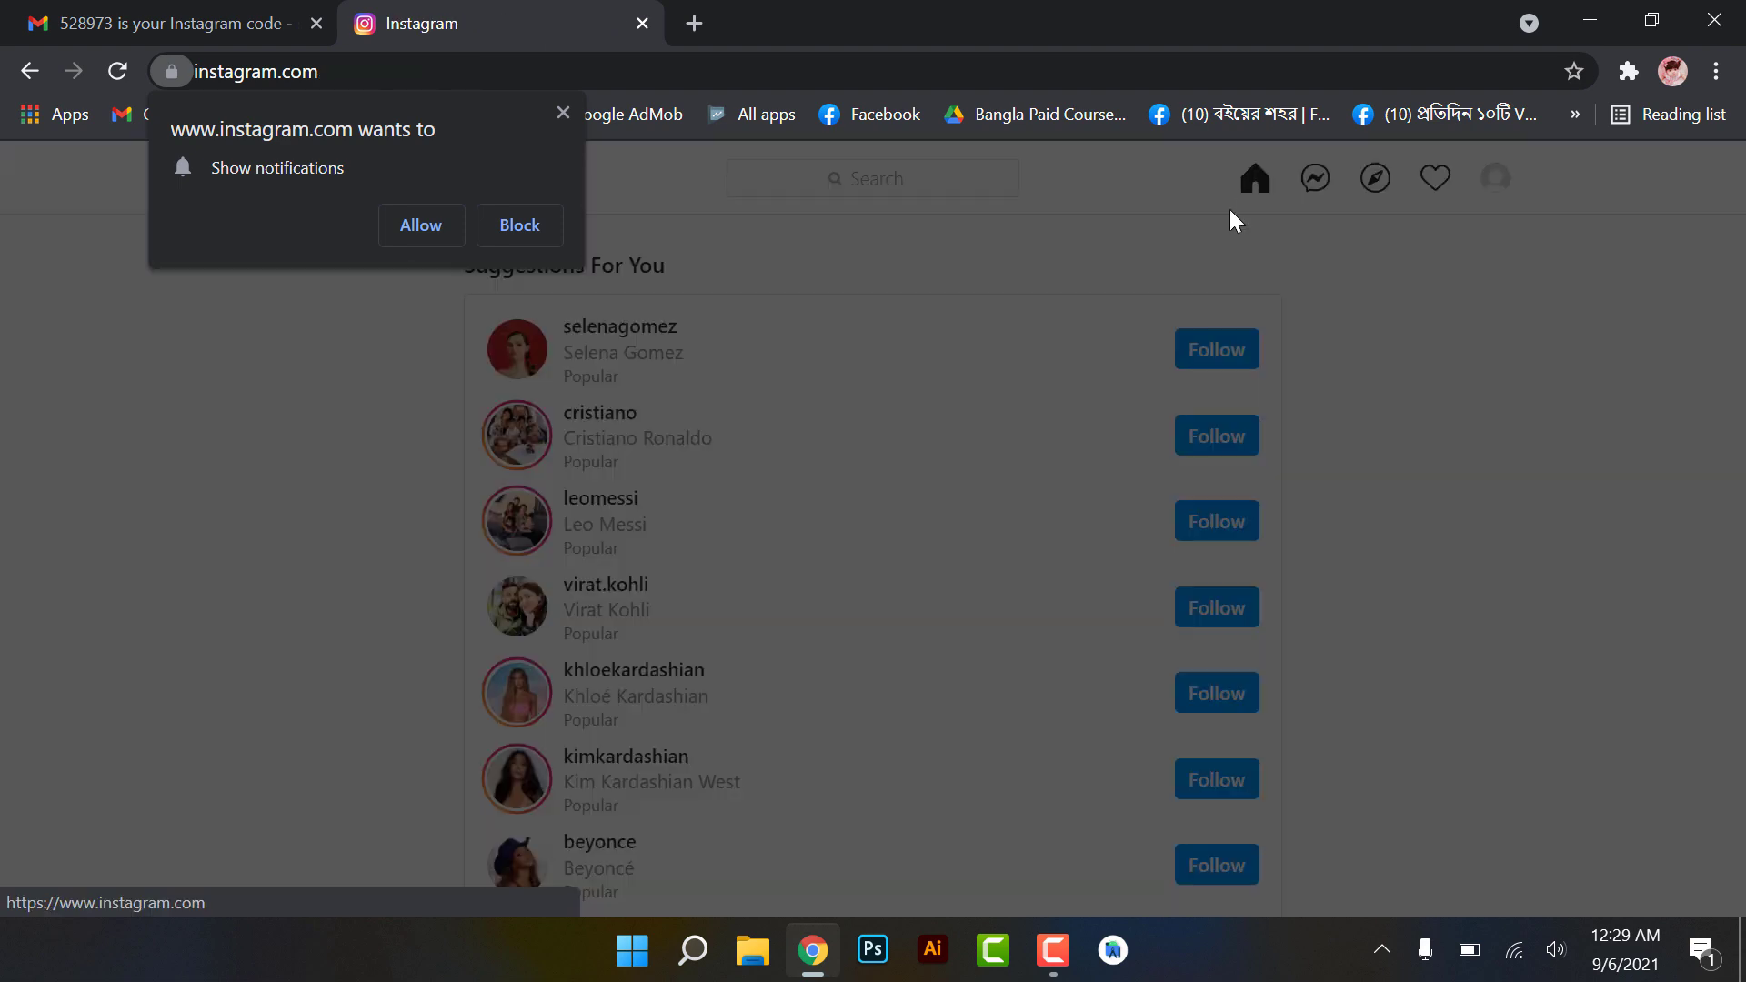
click(883, 664)
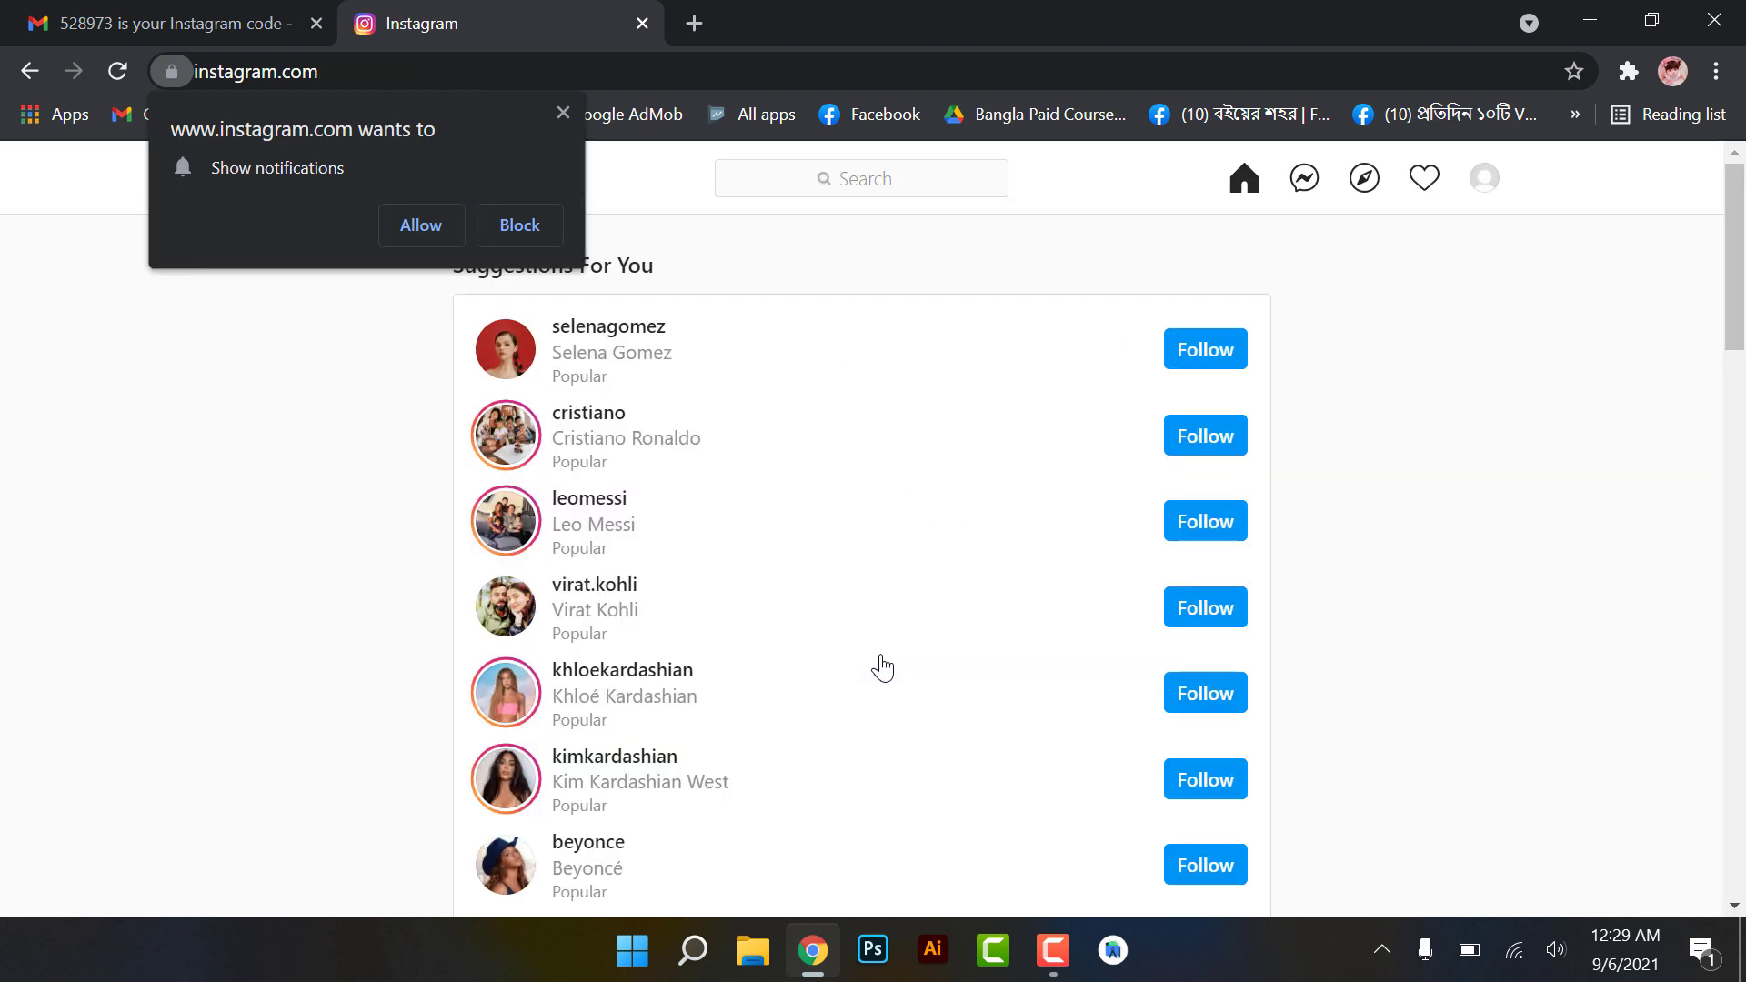
click(415, 227)
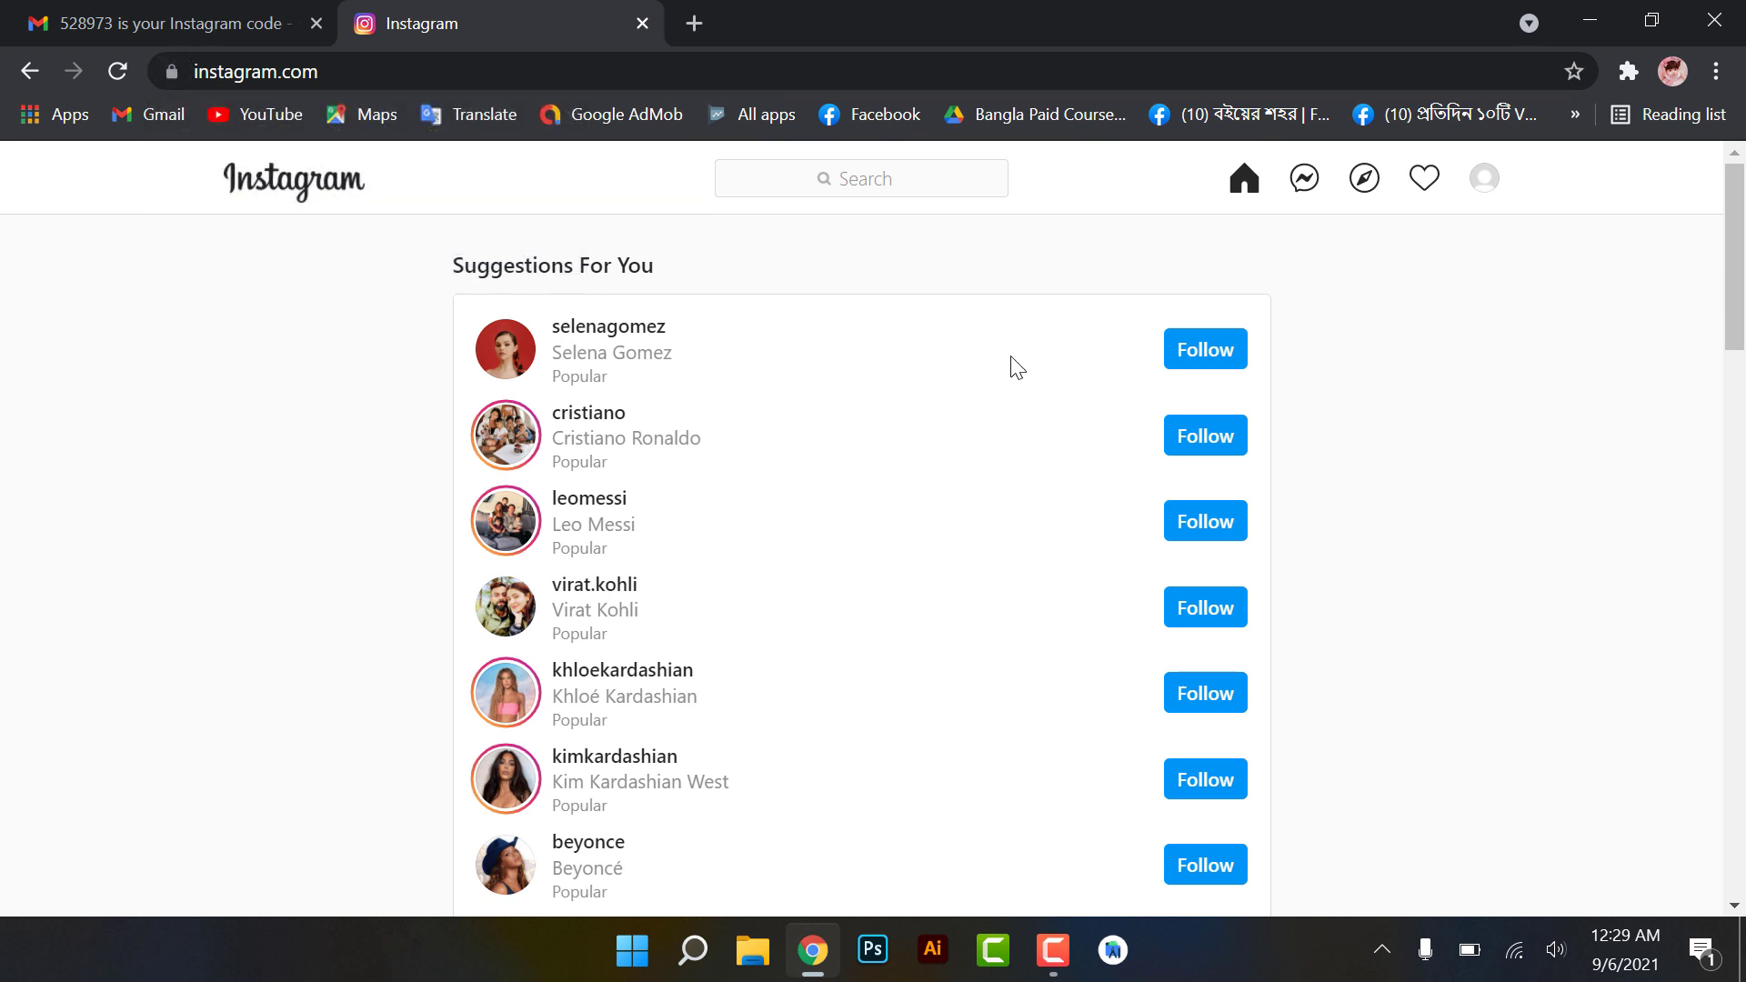
scroll(1017, 367, down, 15)
Open account Settings from the profile menu and choose Switch to Professional Account.
click(867, 675)
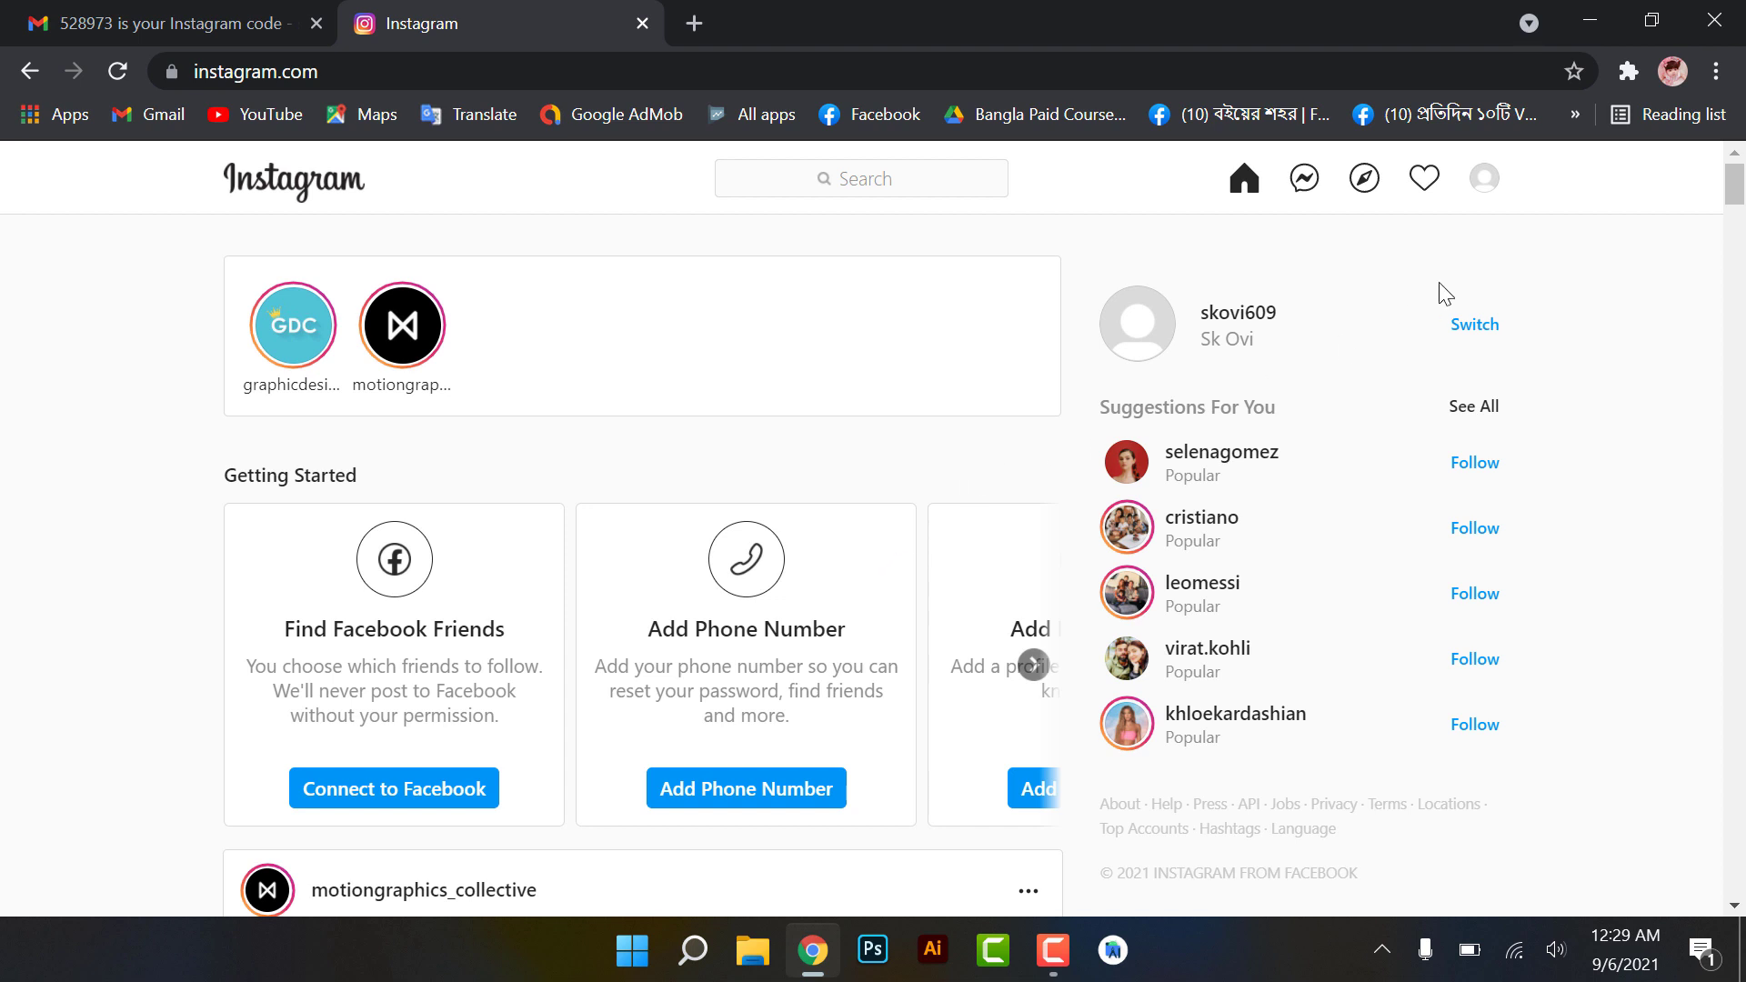
click(1481, 182)
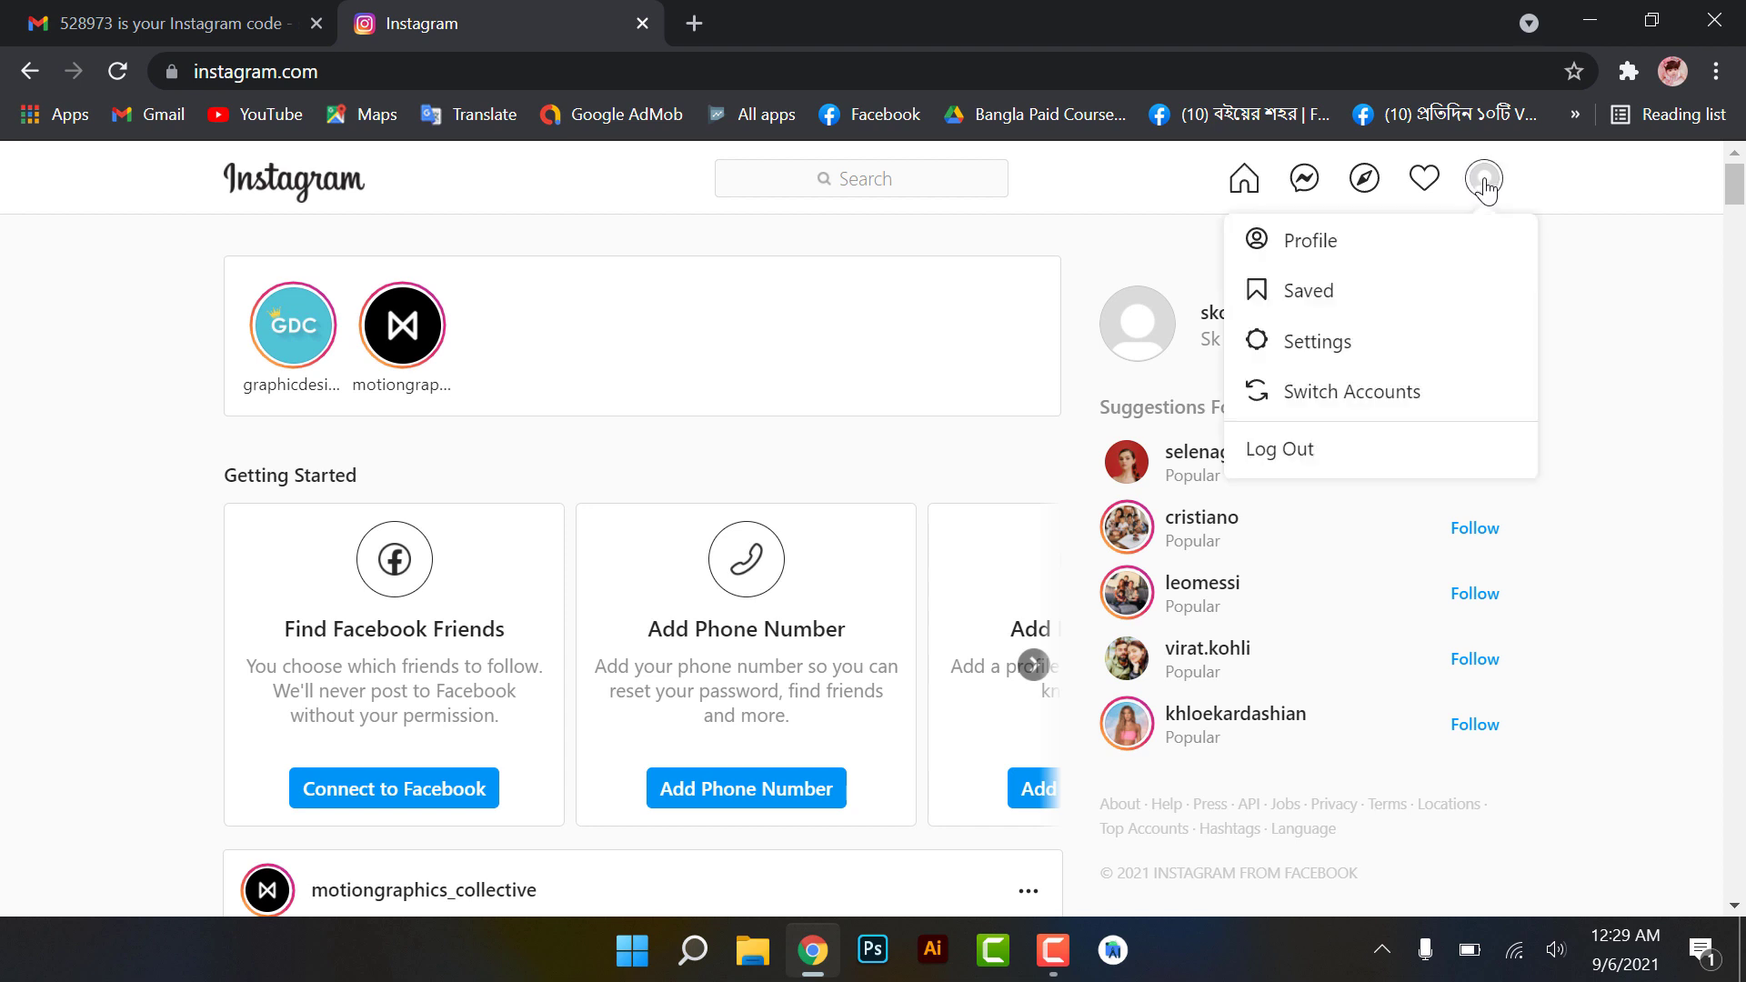
click(1343, 355)
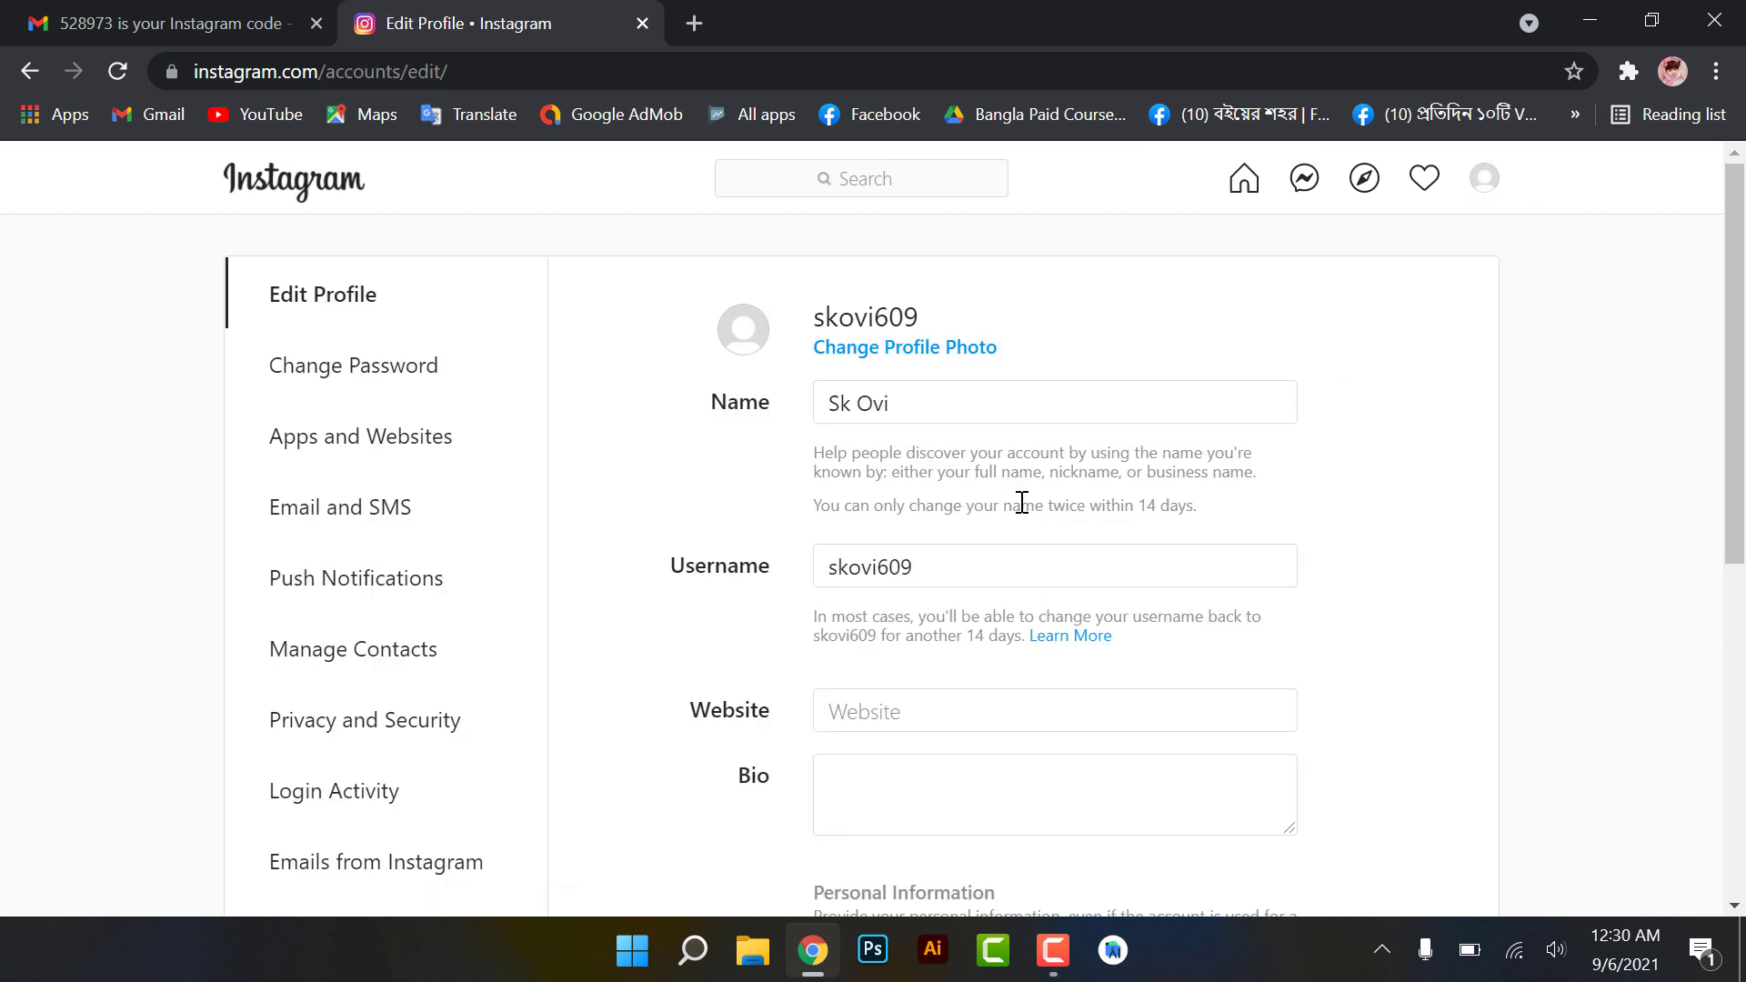
scroll(1022, 502, down, 7)
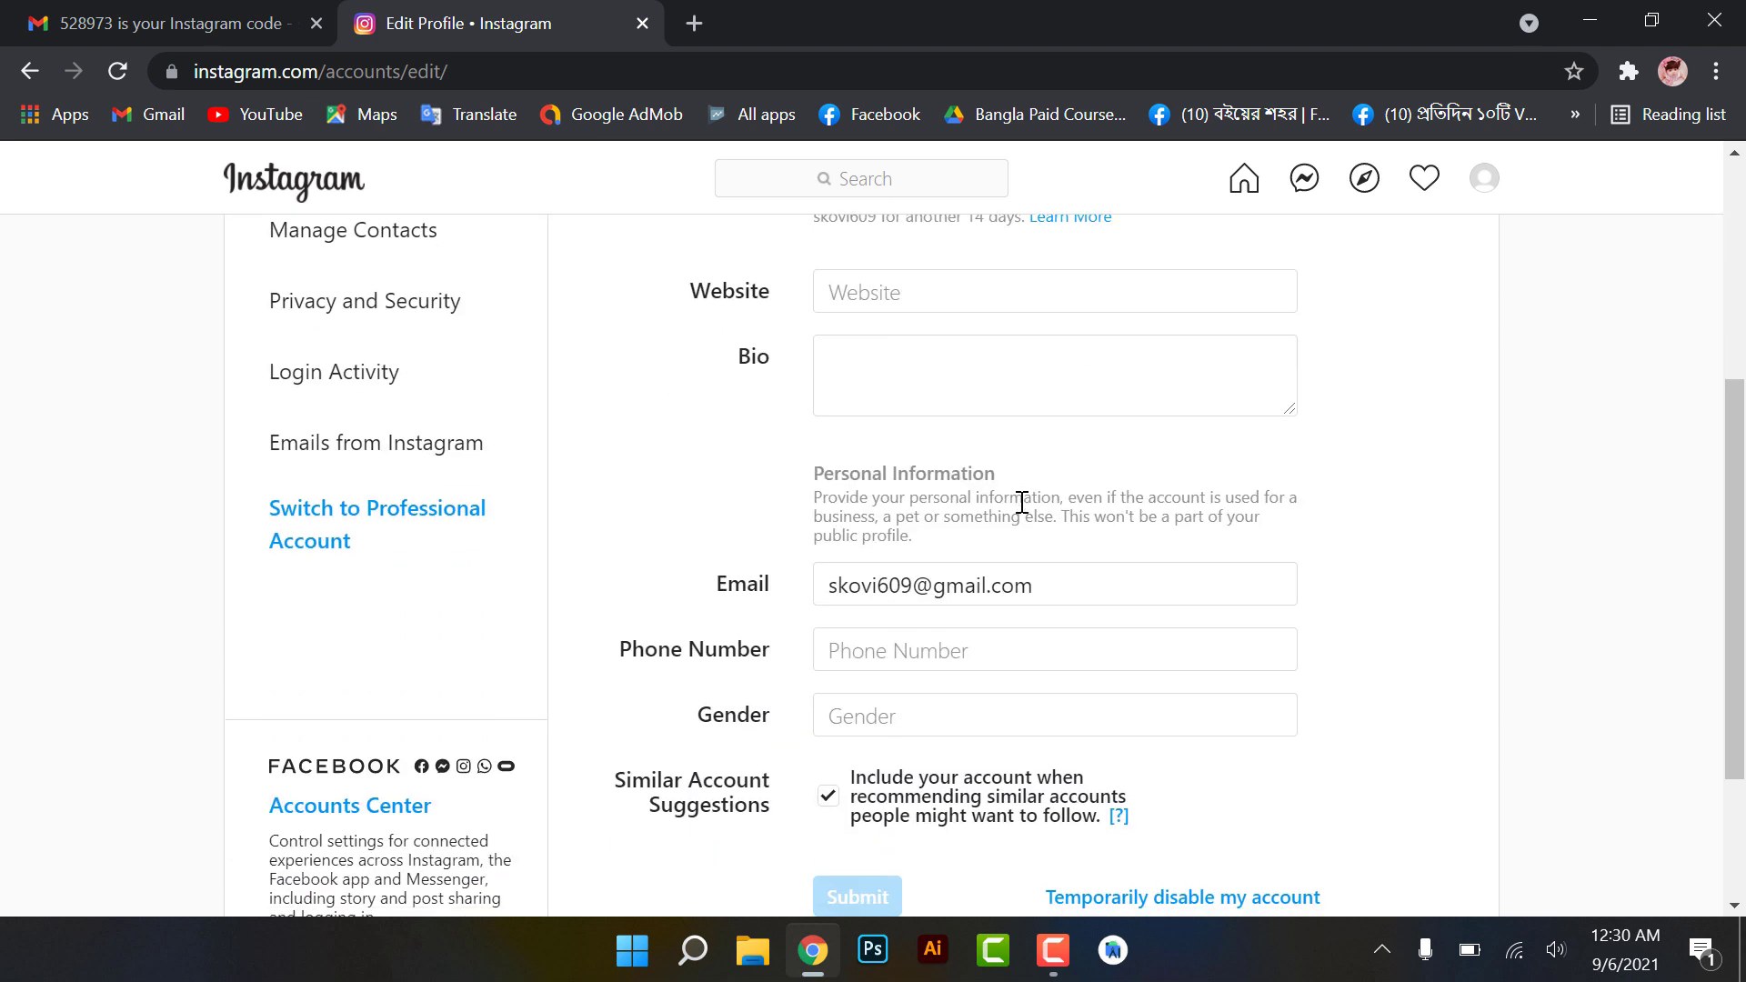
scroll(1022, 503, up, 3)
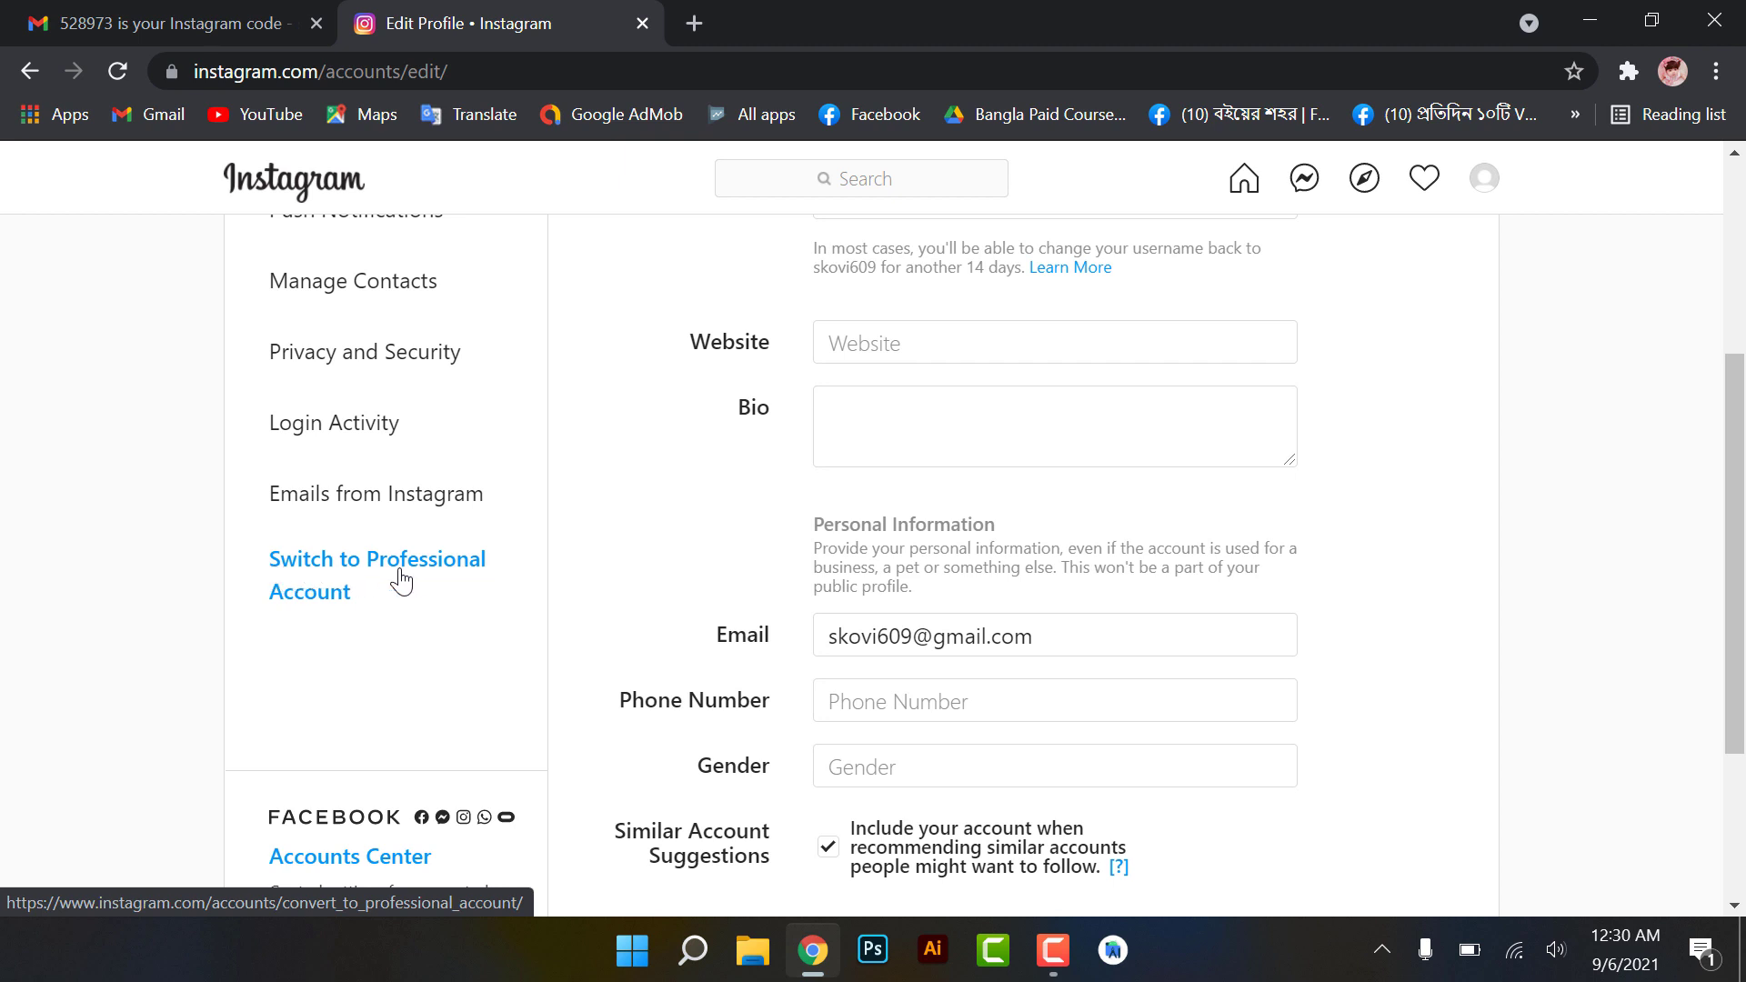
click(325, 580)
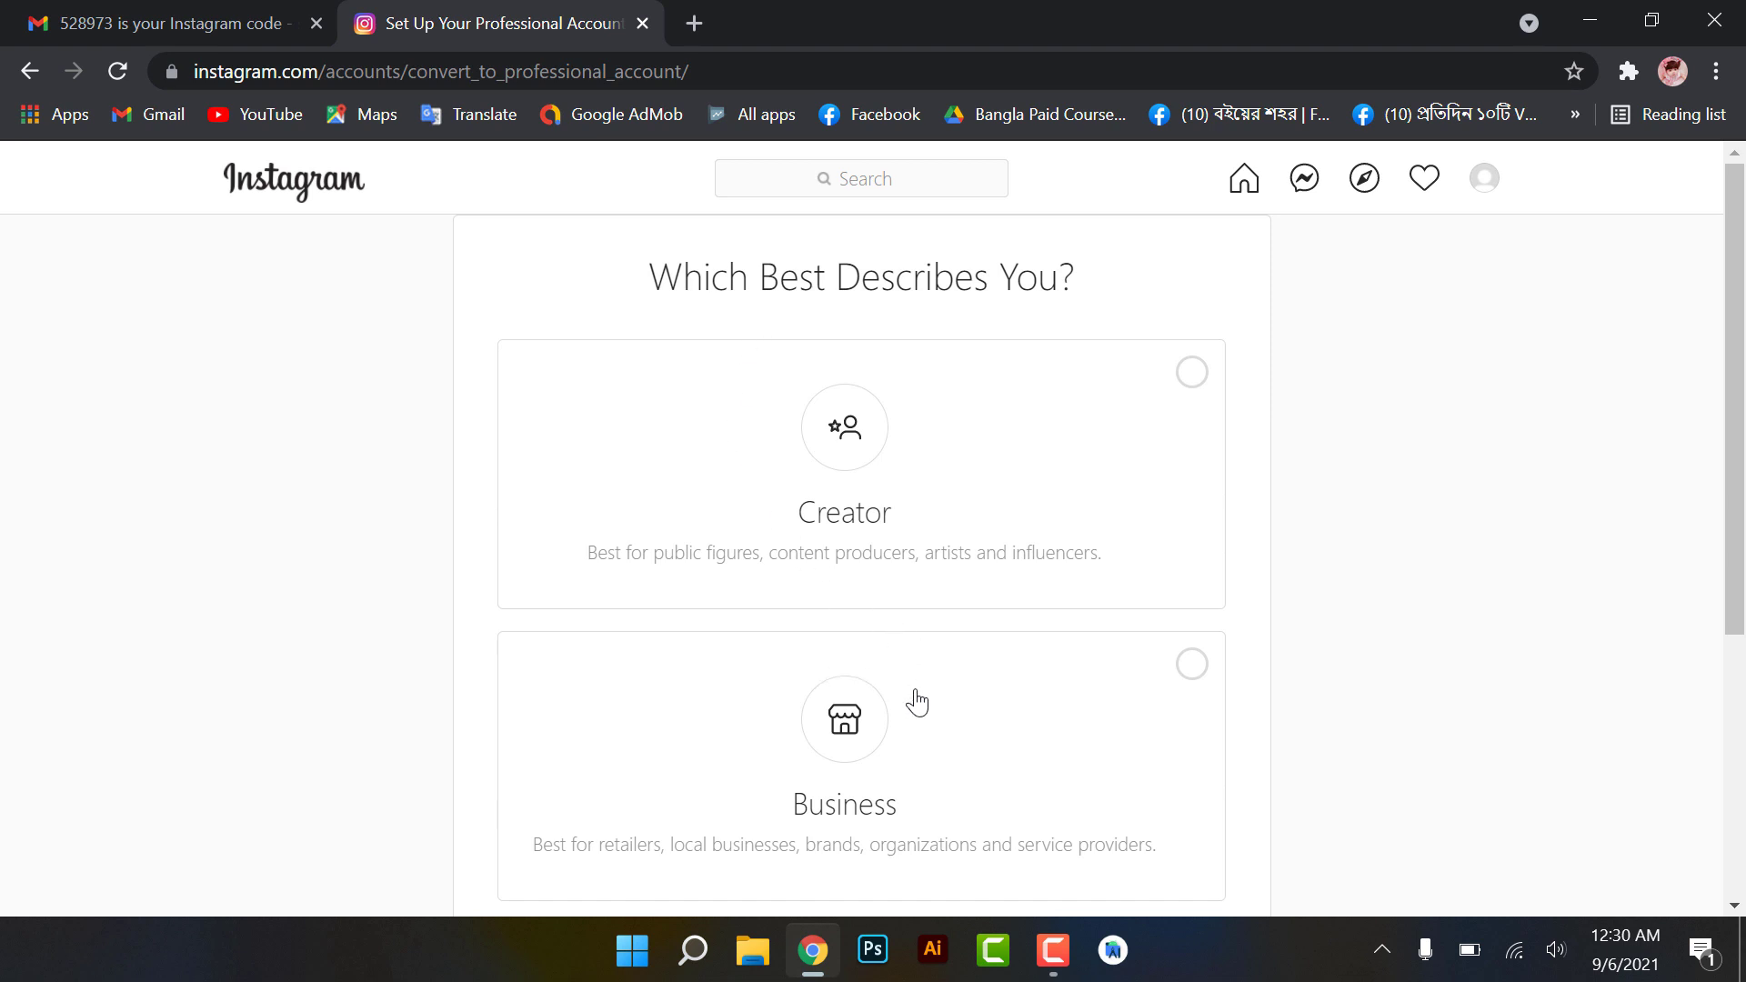
Choose the Business account type and continue past the benefits overview.
click(1192, 665)
scroll(1074, 711, down, 3)
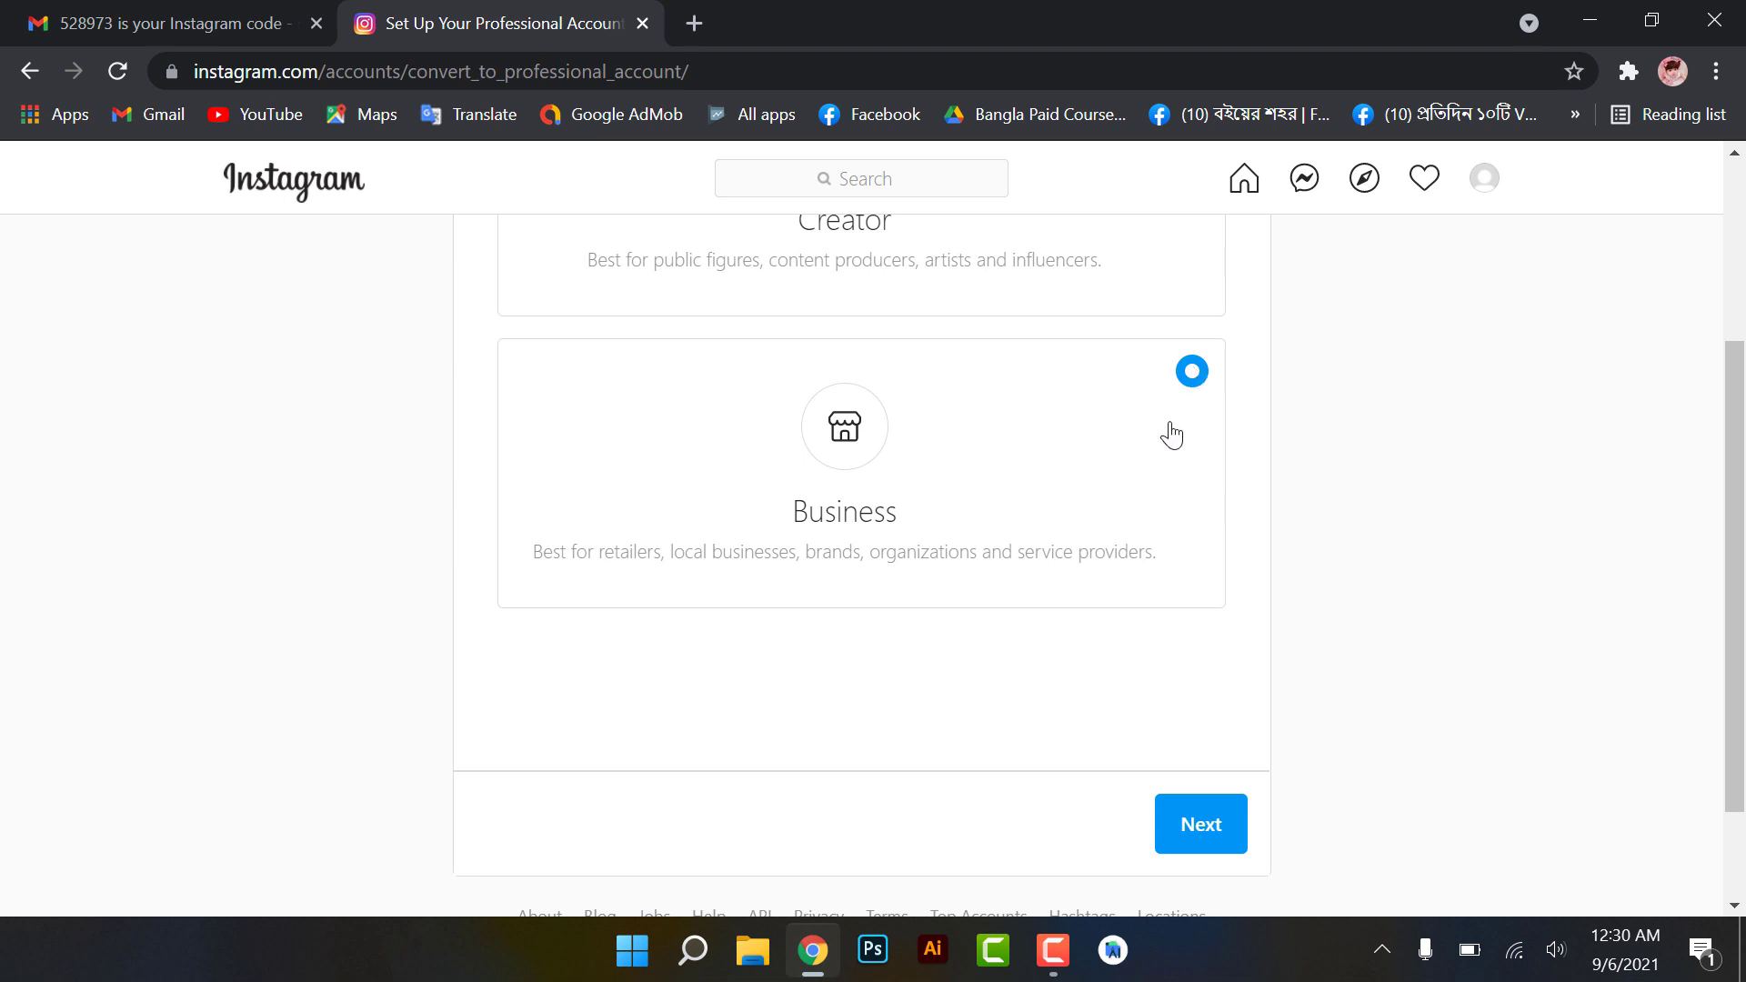
click(1189, 832)
scroll(1016, 684, up, 3)
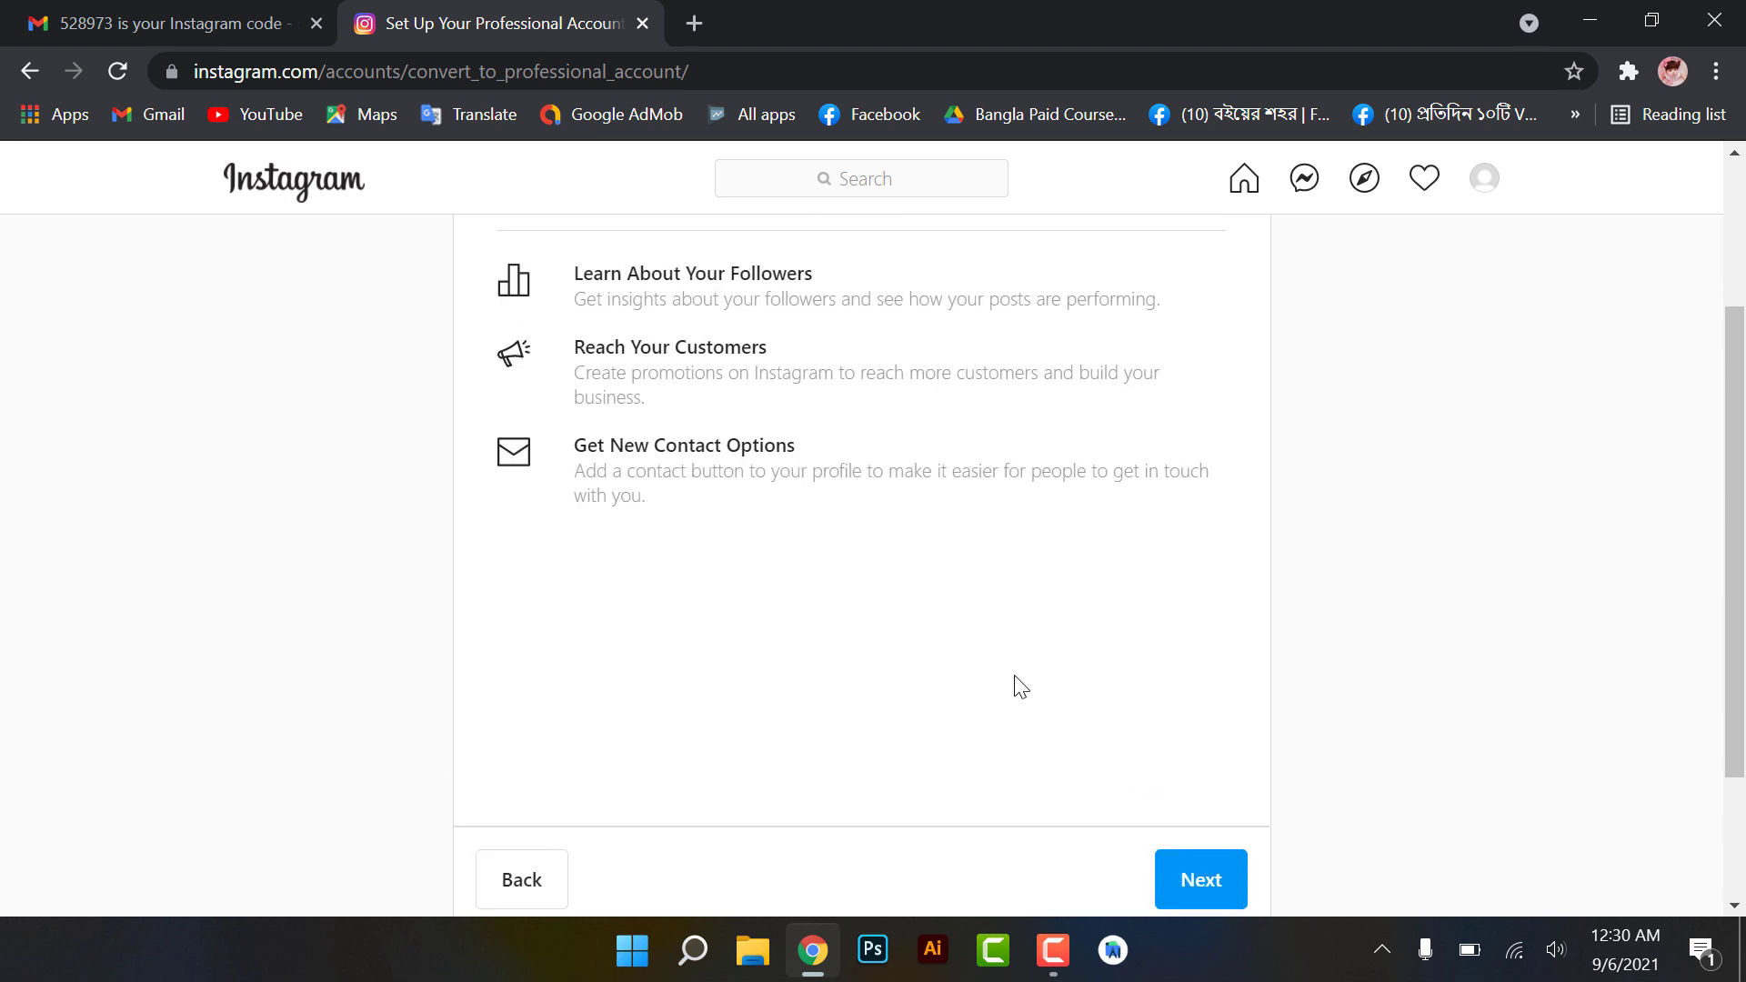
scroll(1014, 675, down, 5)
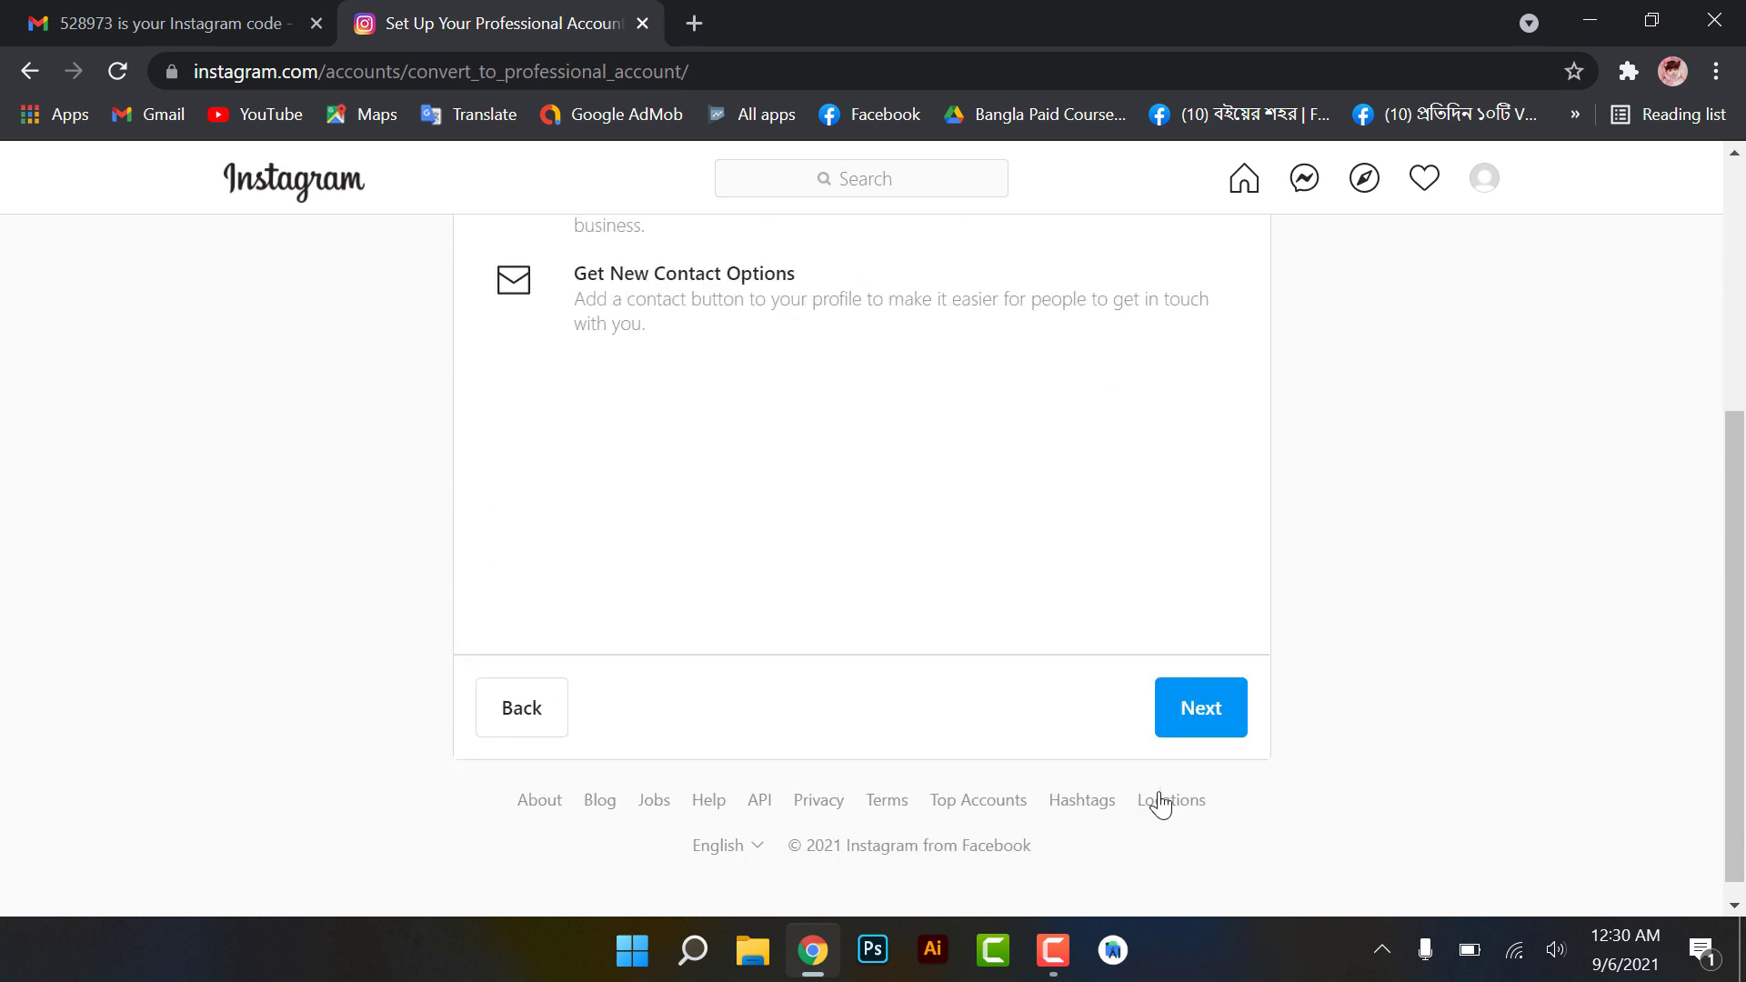
click(1197, 708)
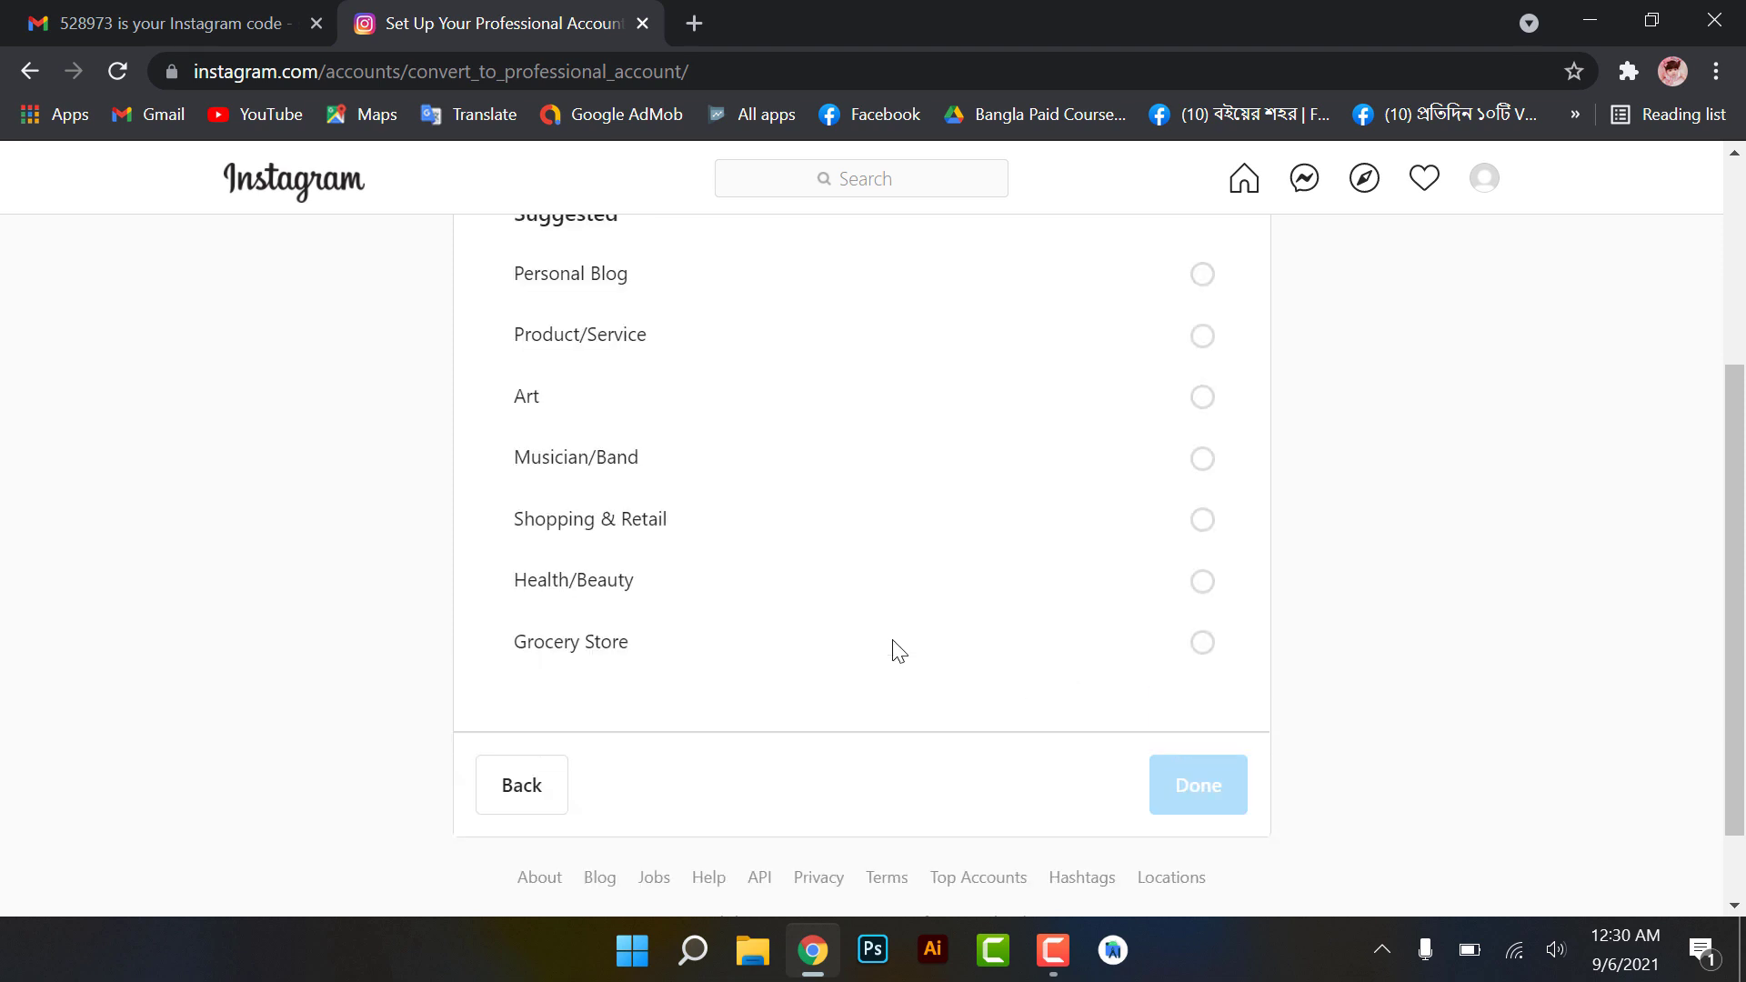
scroll(889, 651, up, 4)
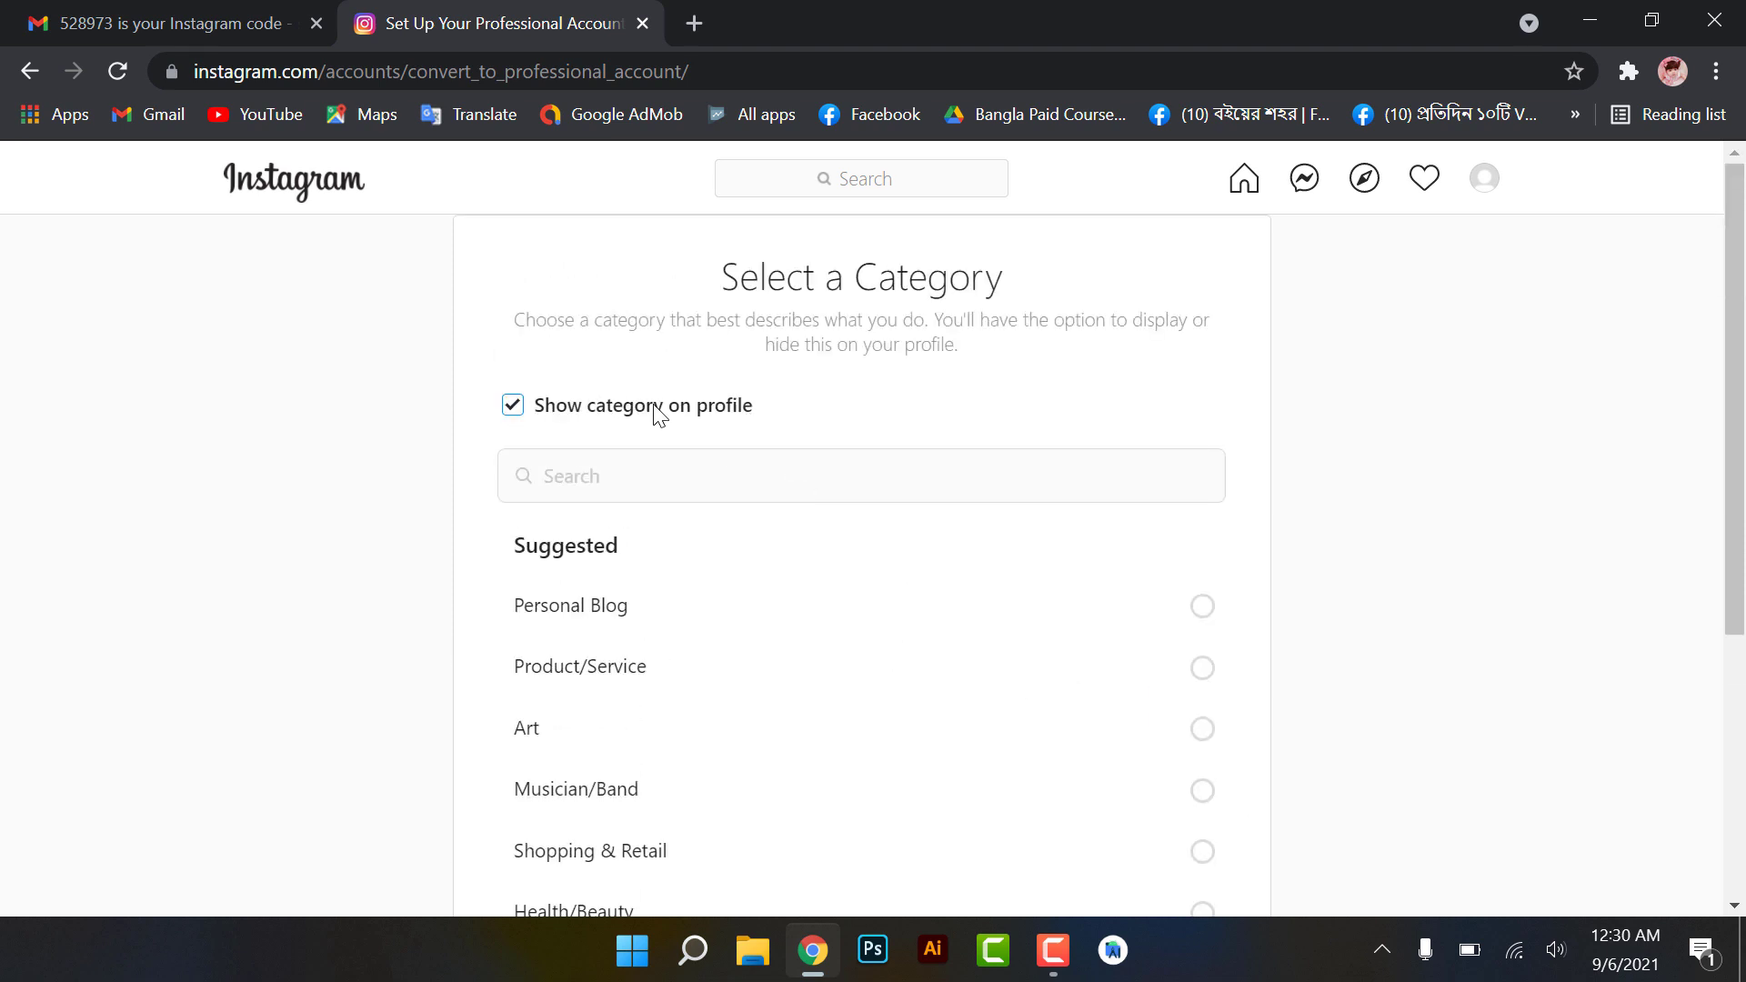
Search categories for 'Gra', pick Graphic Designer, and confirm the category.
click(671, 488)
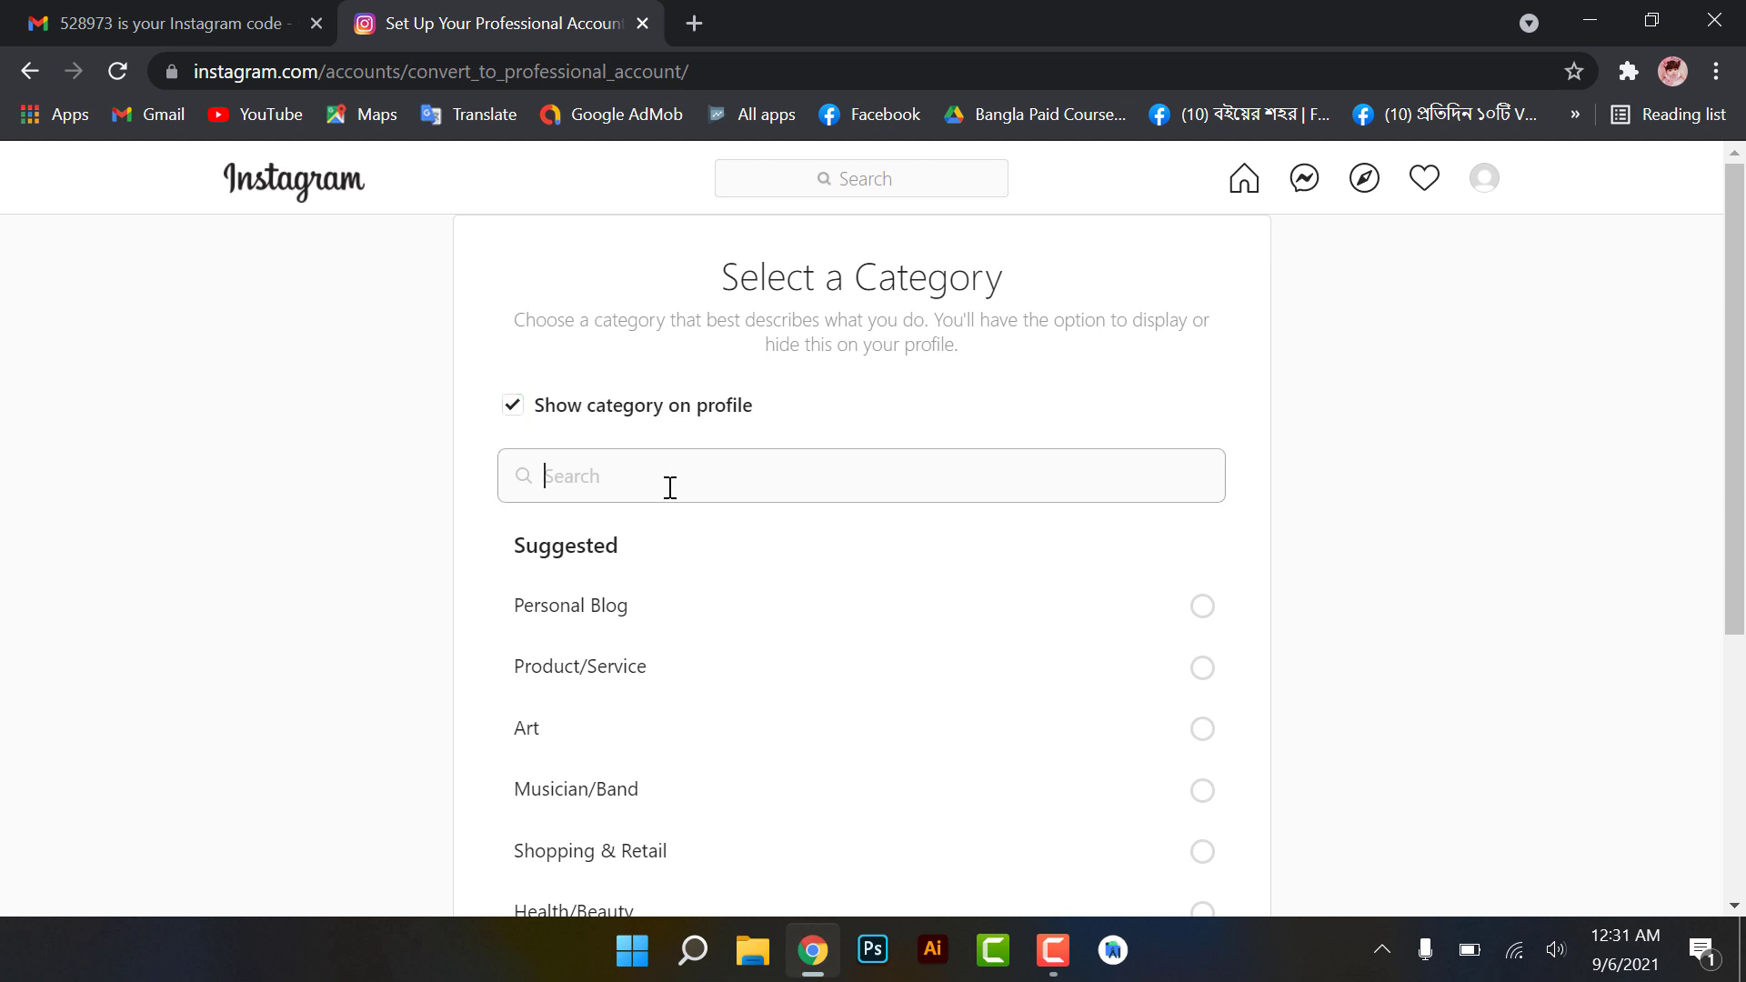
text(Gra)
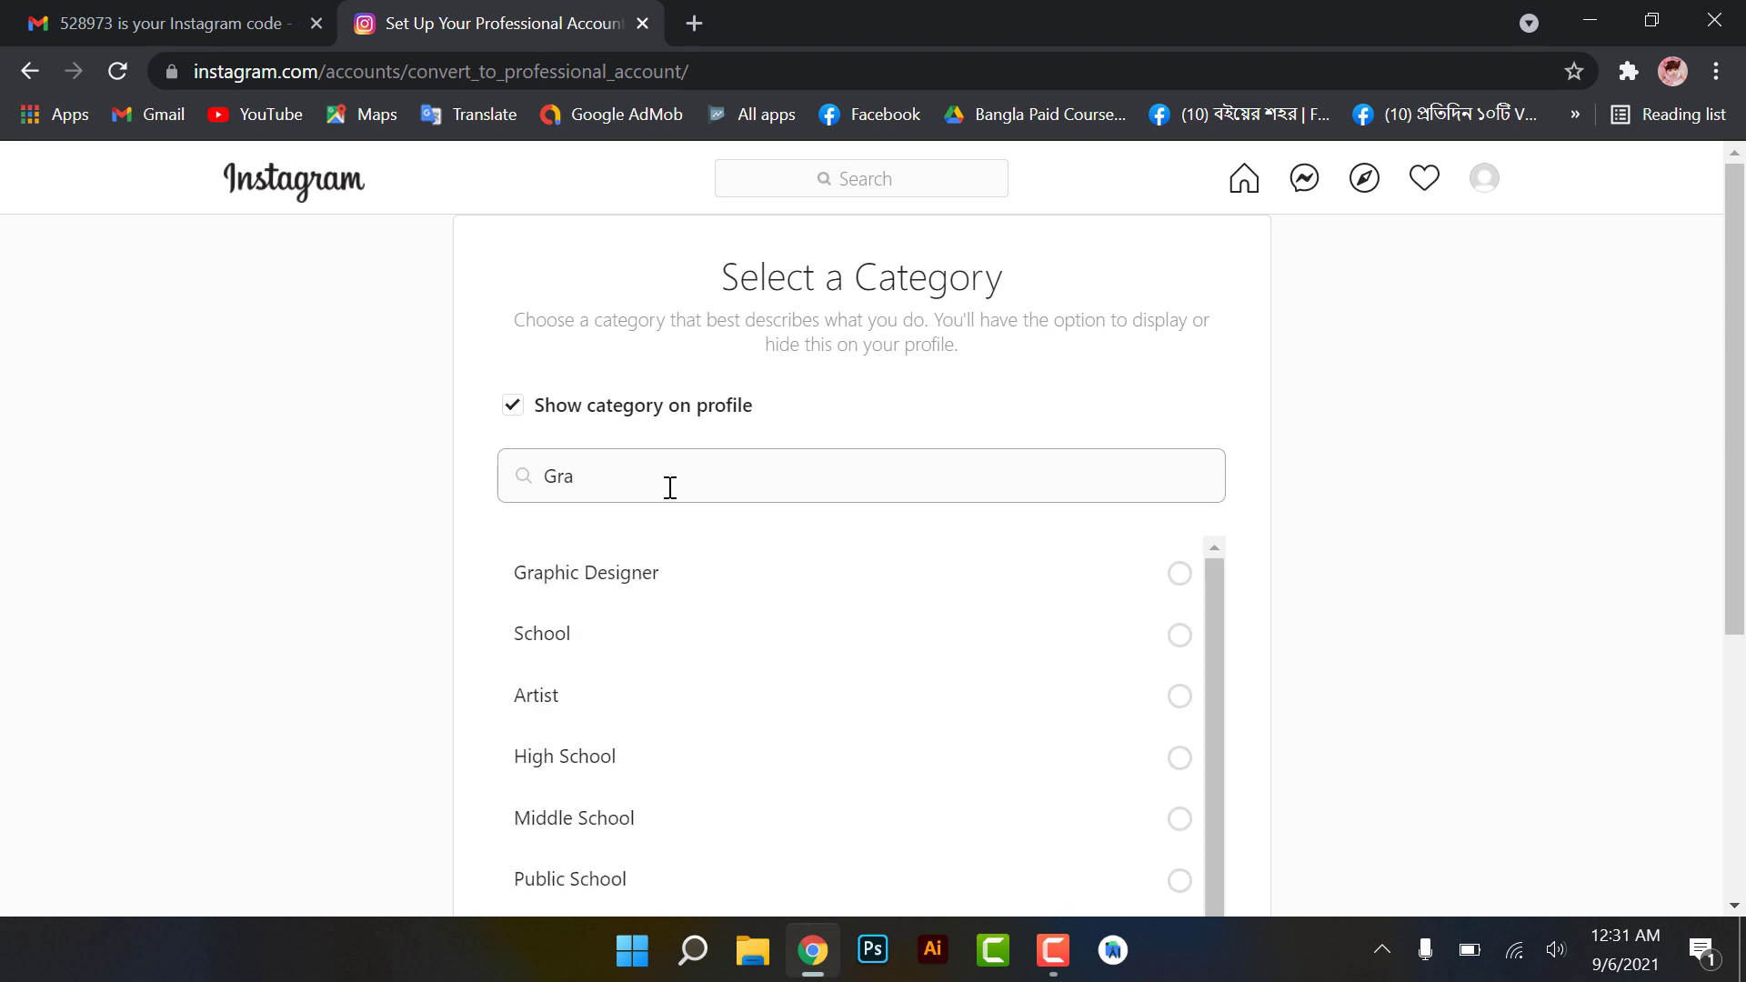
click(661, 590)
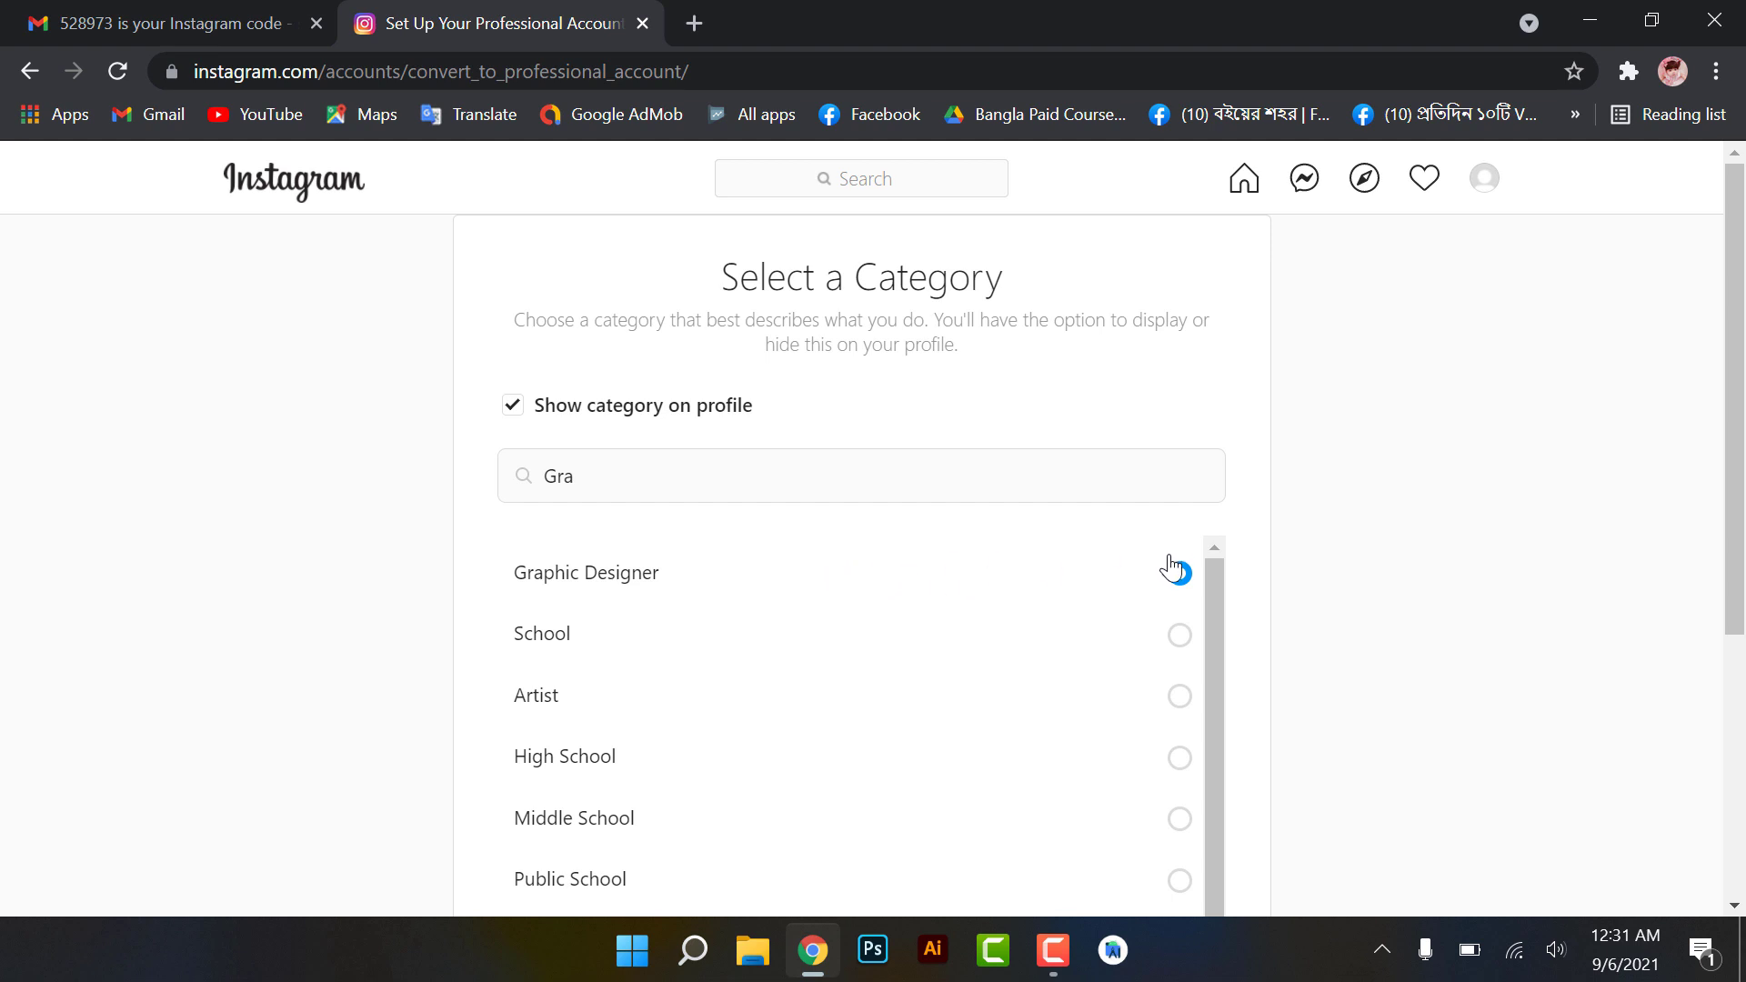
scroll(1012, 562, down, 1)
scroll(1271, 616, down, 5)
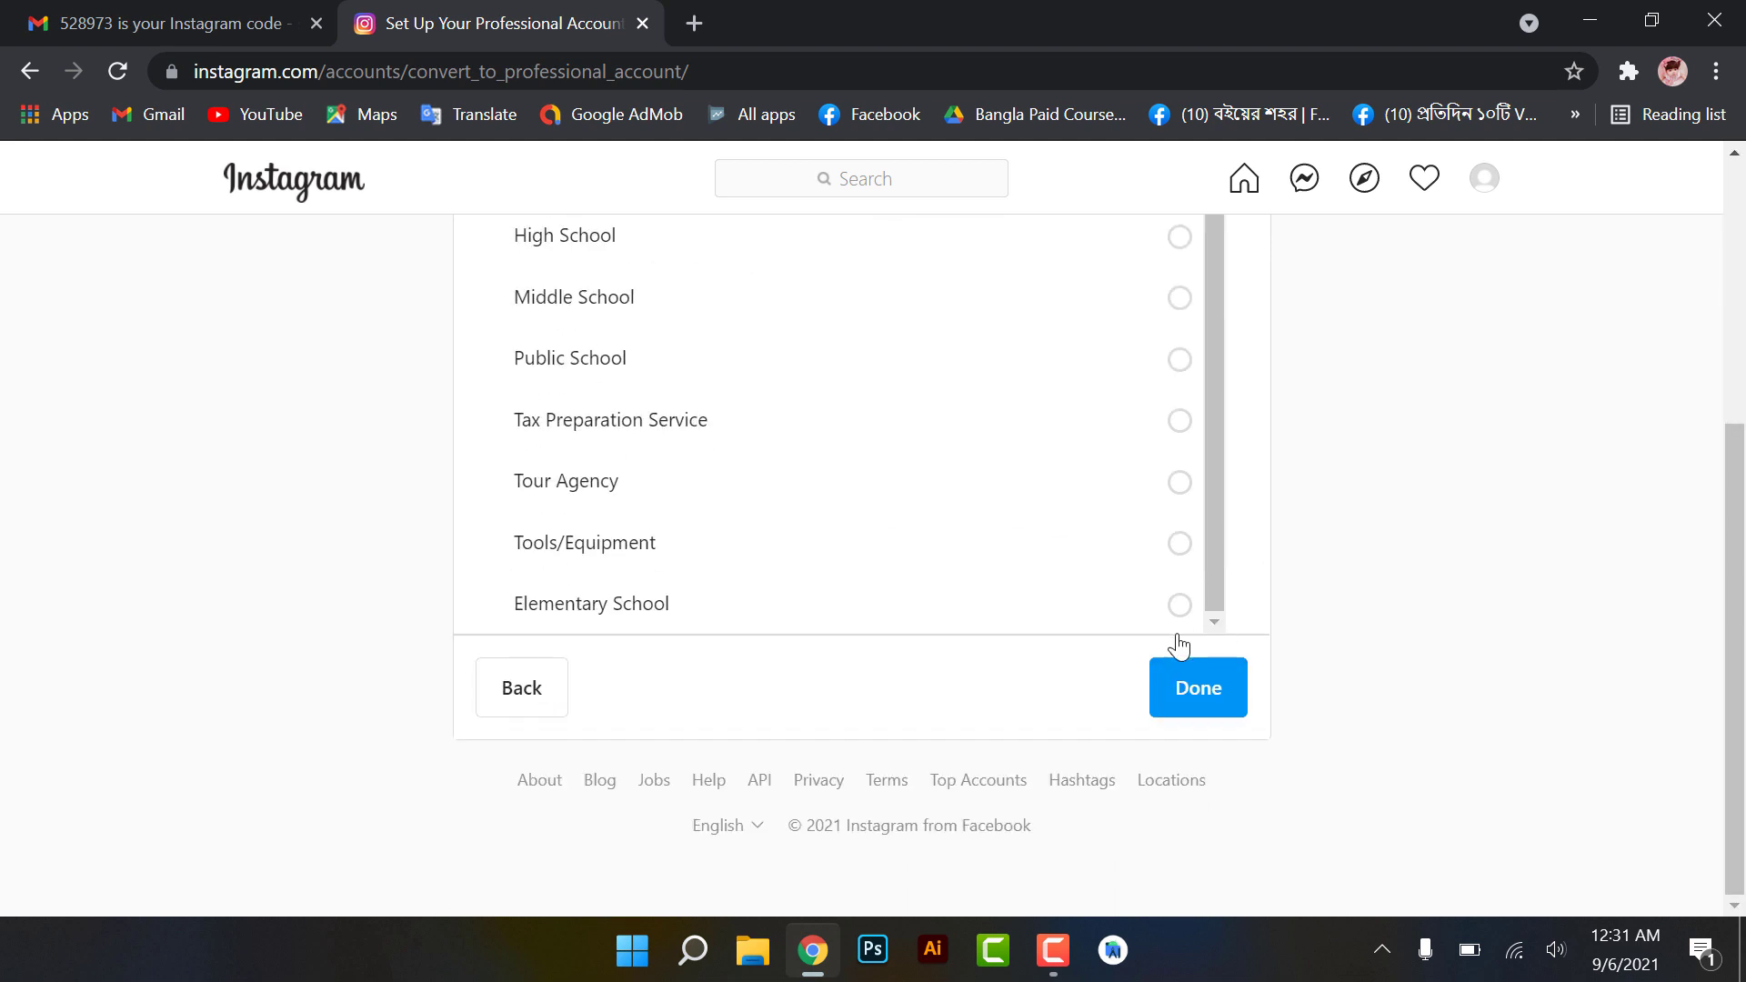
click(1197, 701)
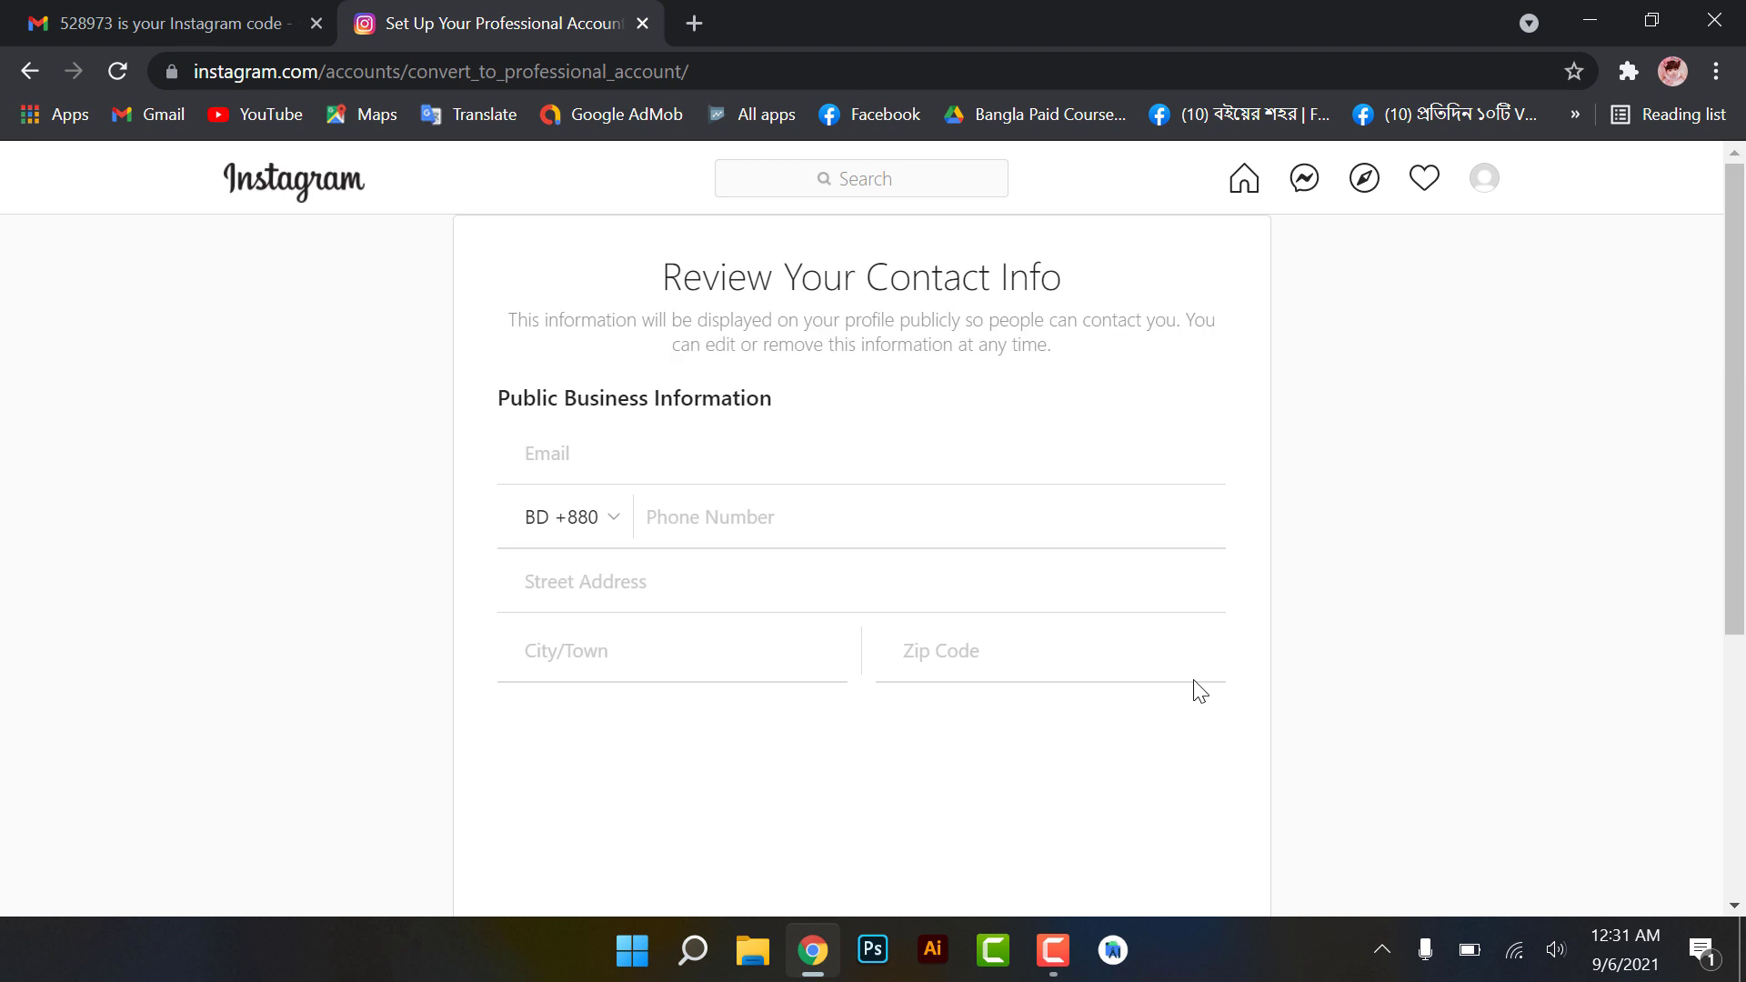
Enter the public contact e-mail and choose the business city from the suggestions.
click(768, 453)
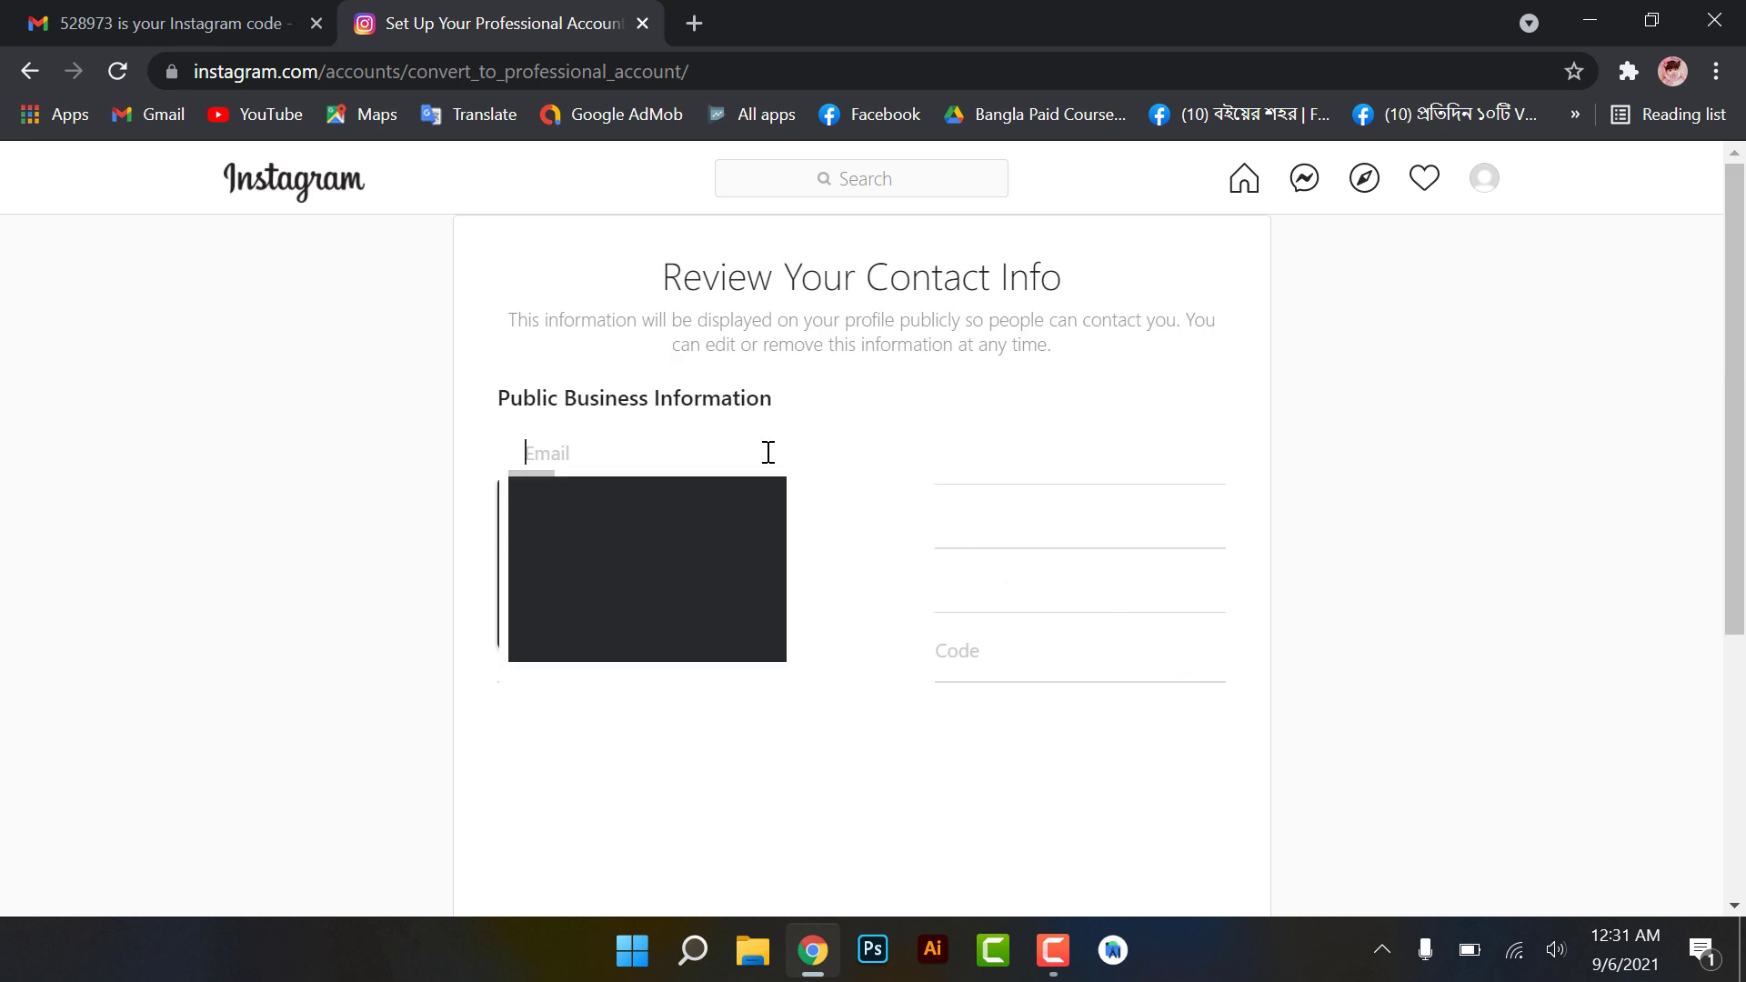
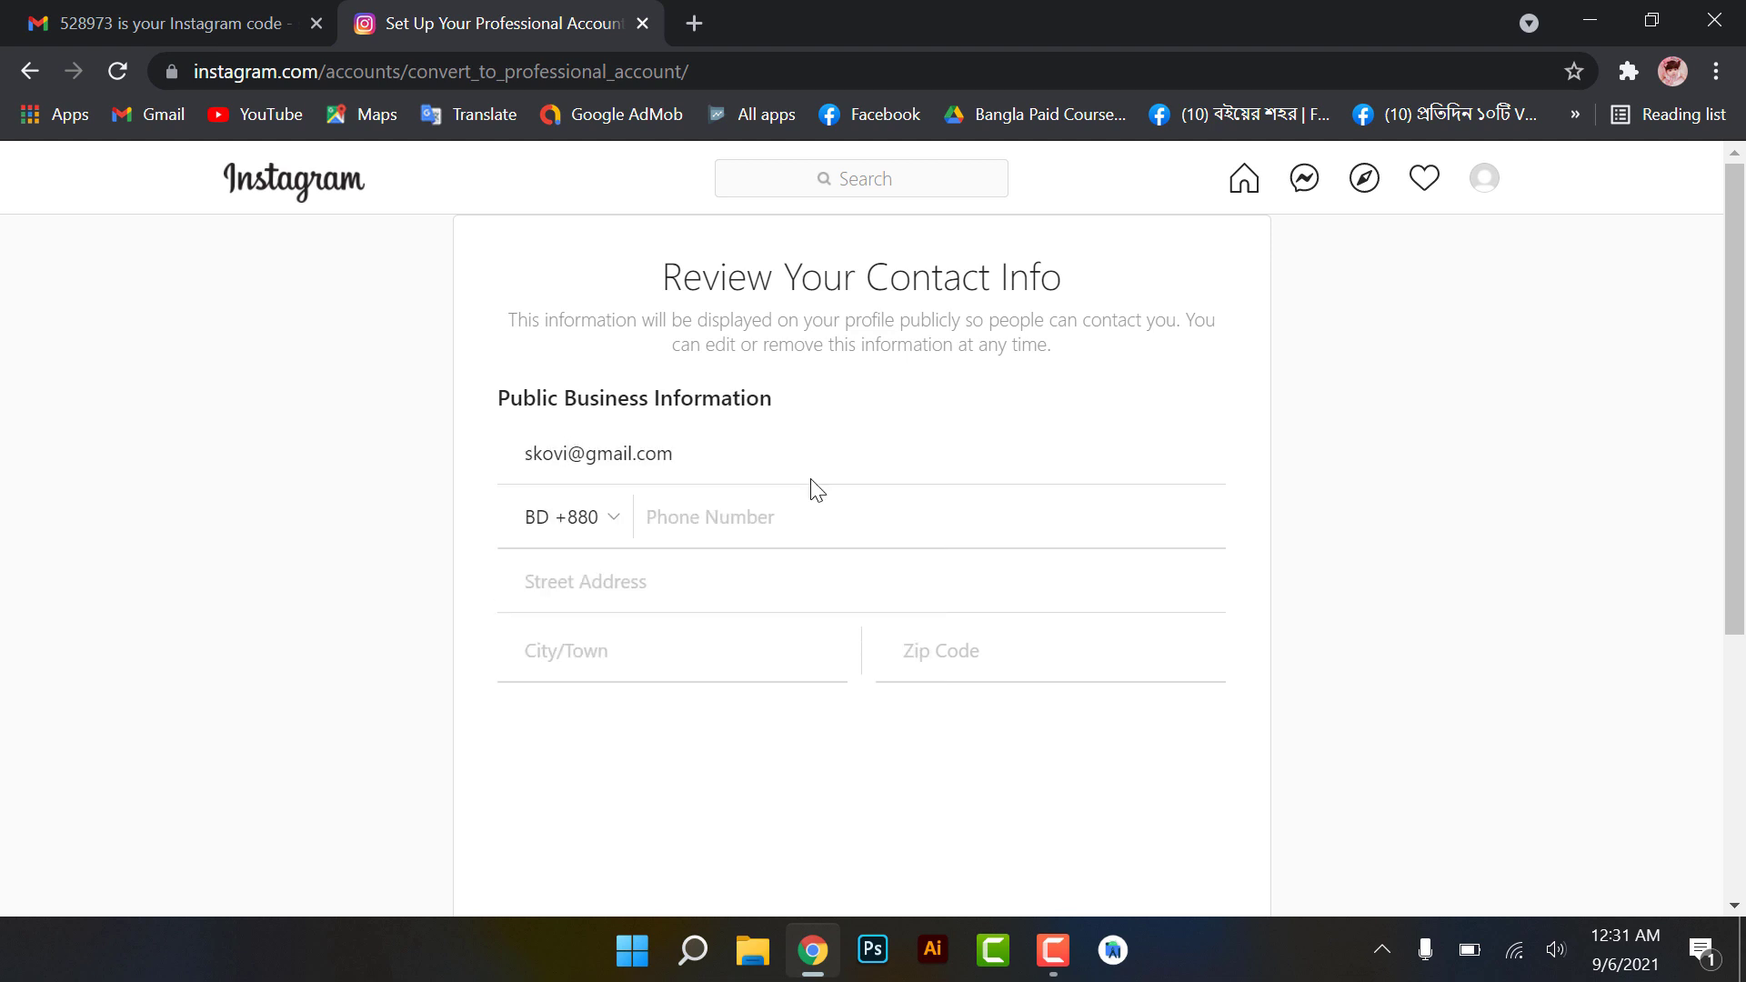
text(6-9)
key(BackSpace)
key(BackSpace)
key(BackSpace)
text(609)
text(Ga)
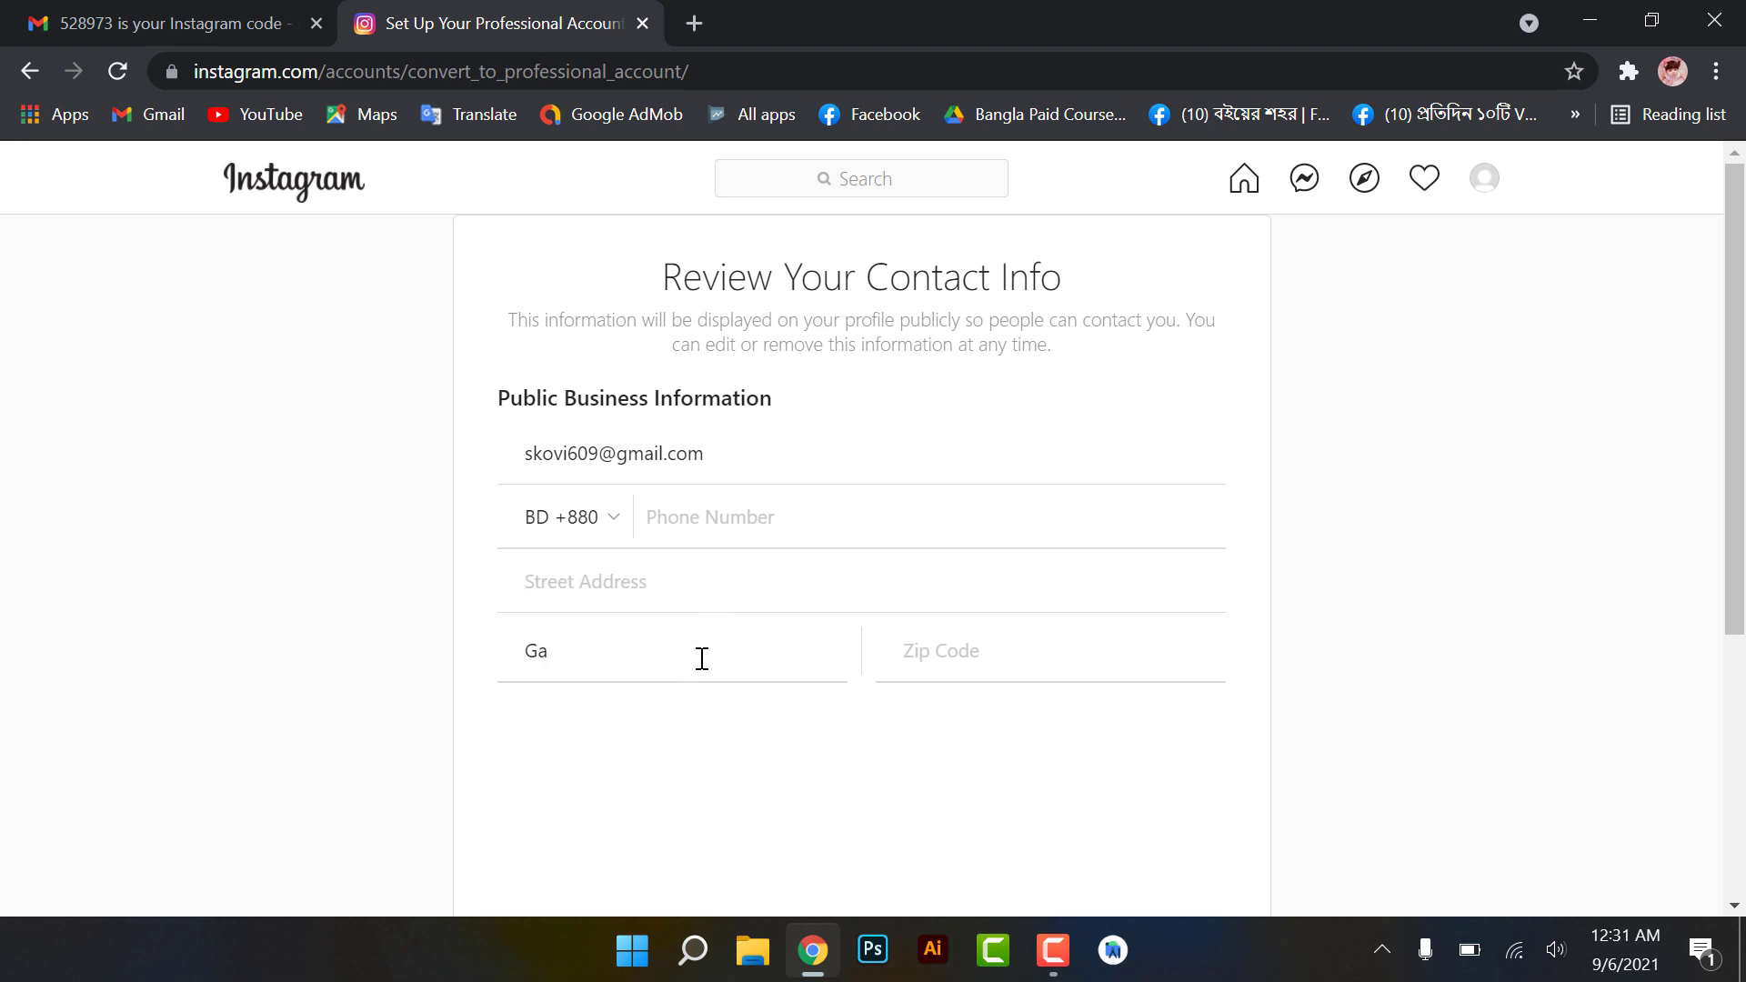
text(zipi)
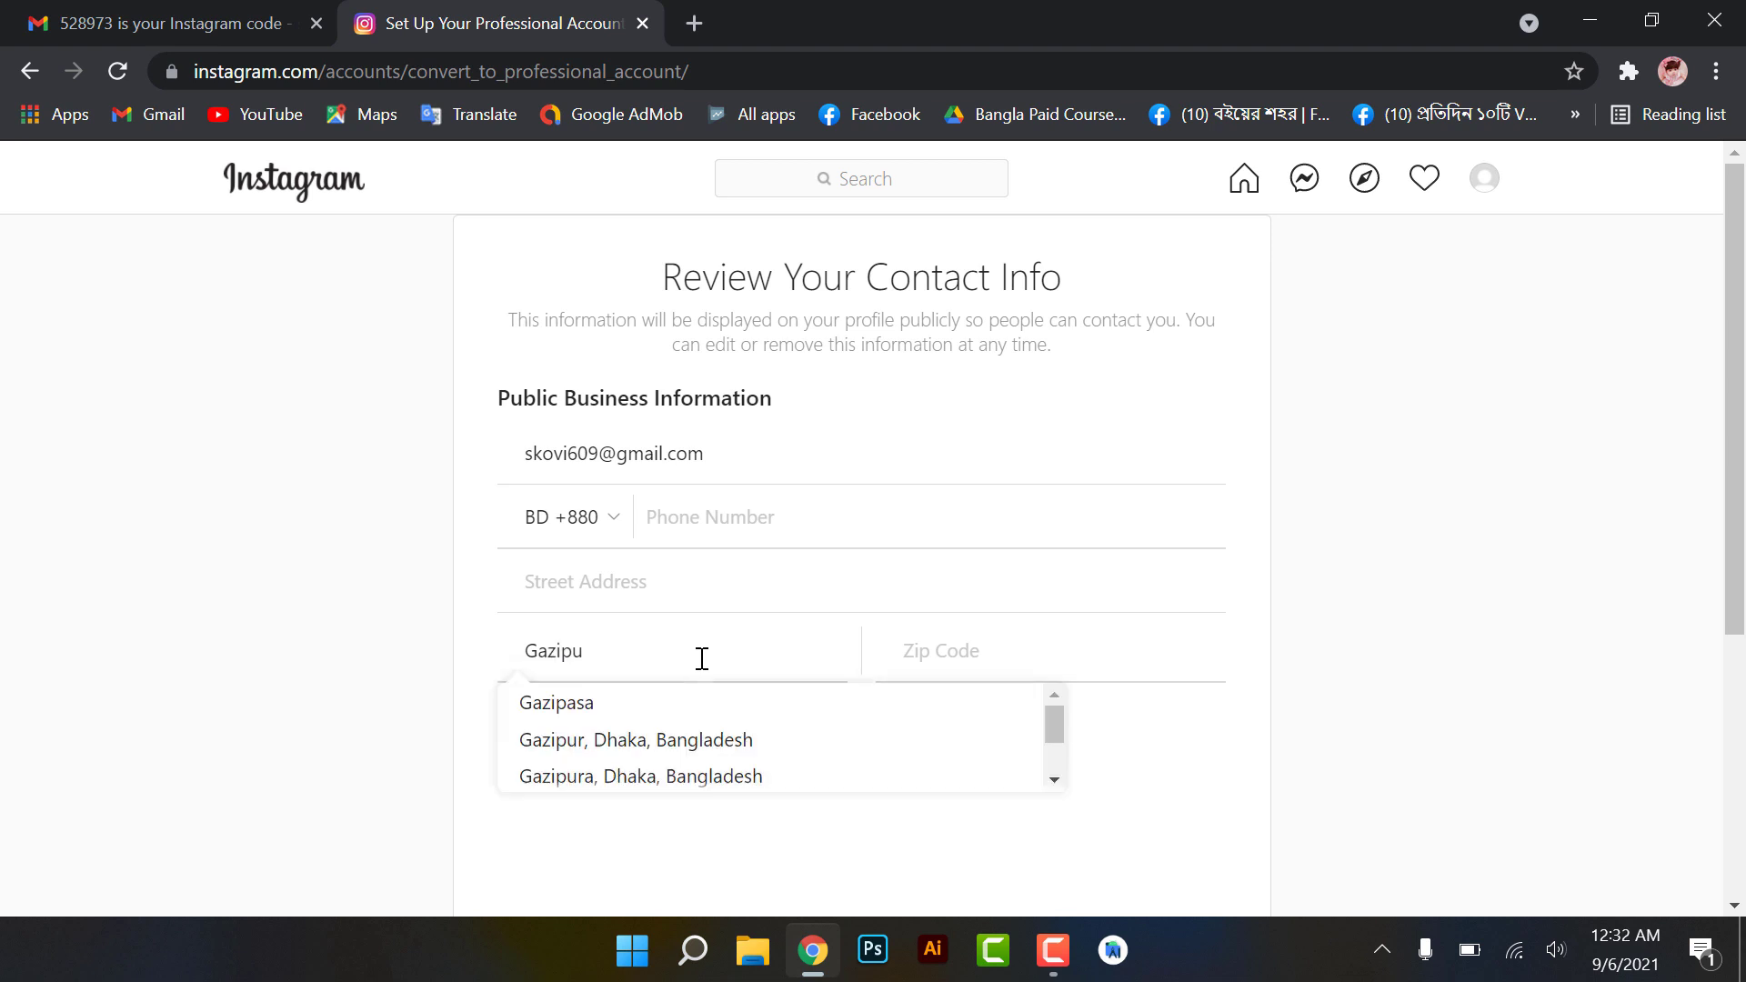
text(r)
click(719, 703)
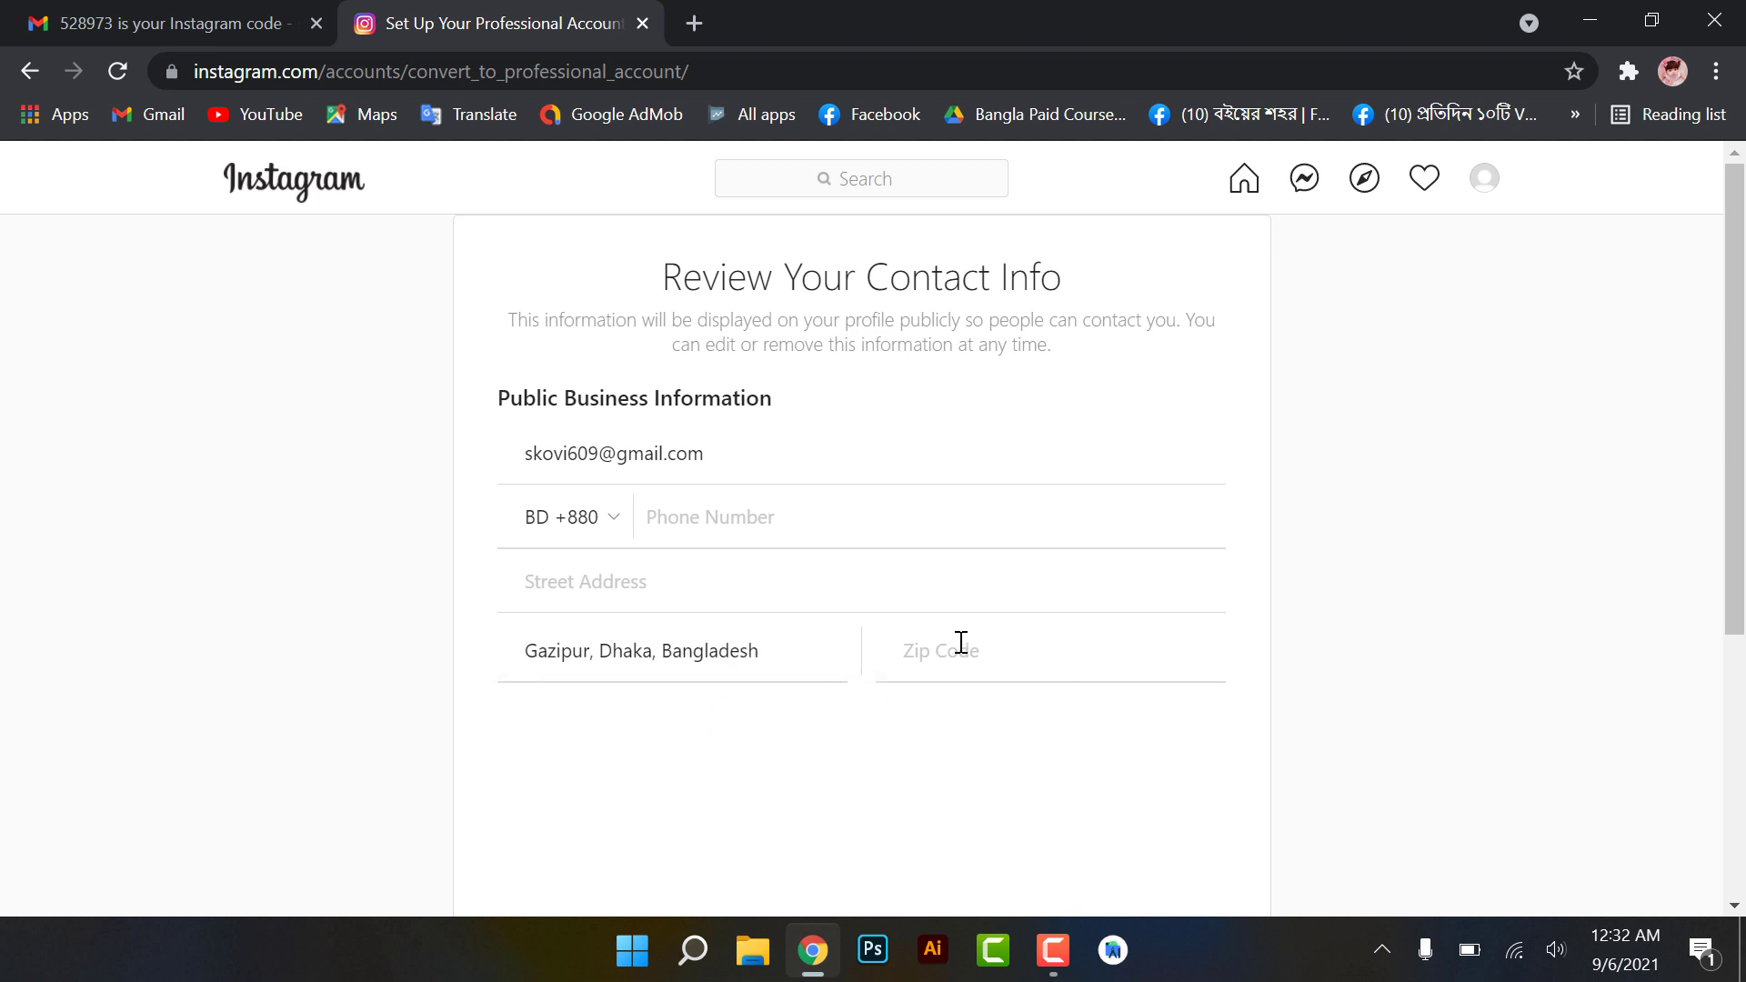
text(1700)
Add the street address, save the contact info, and finish the business account setup.
click(791, 595)
text(Bangla)
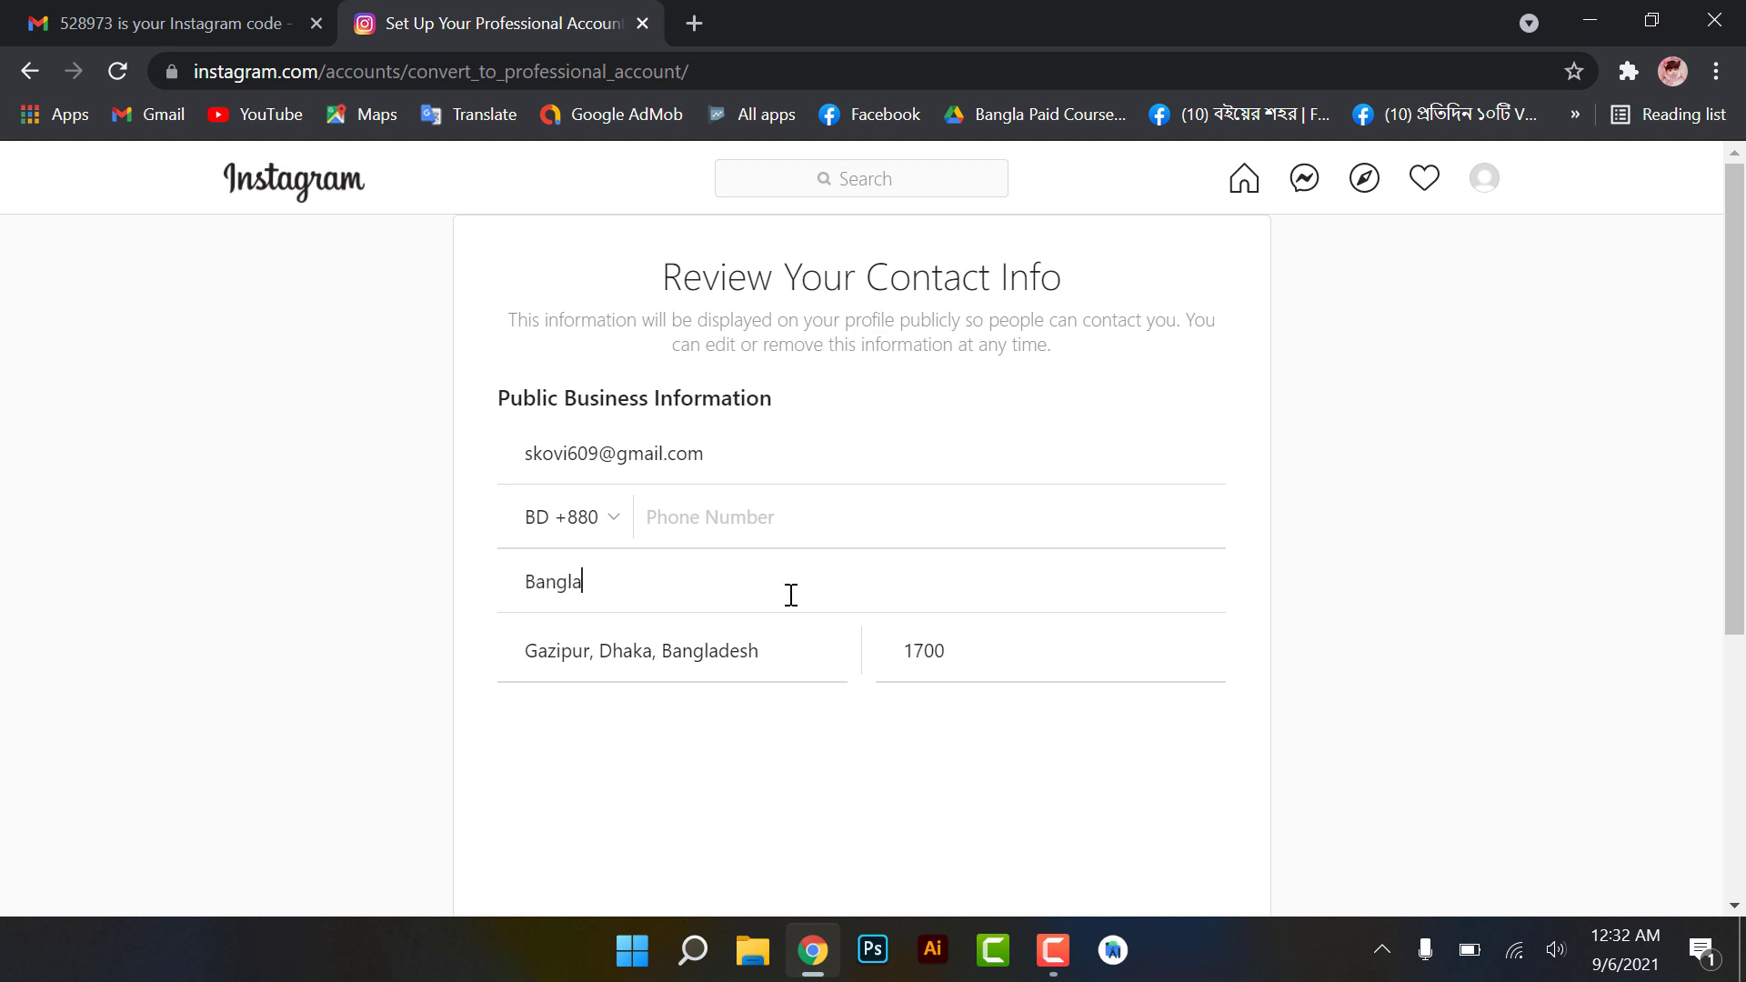
text(desh)
scroll(979, 678, down, 5)
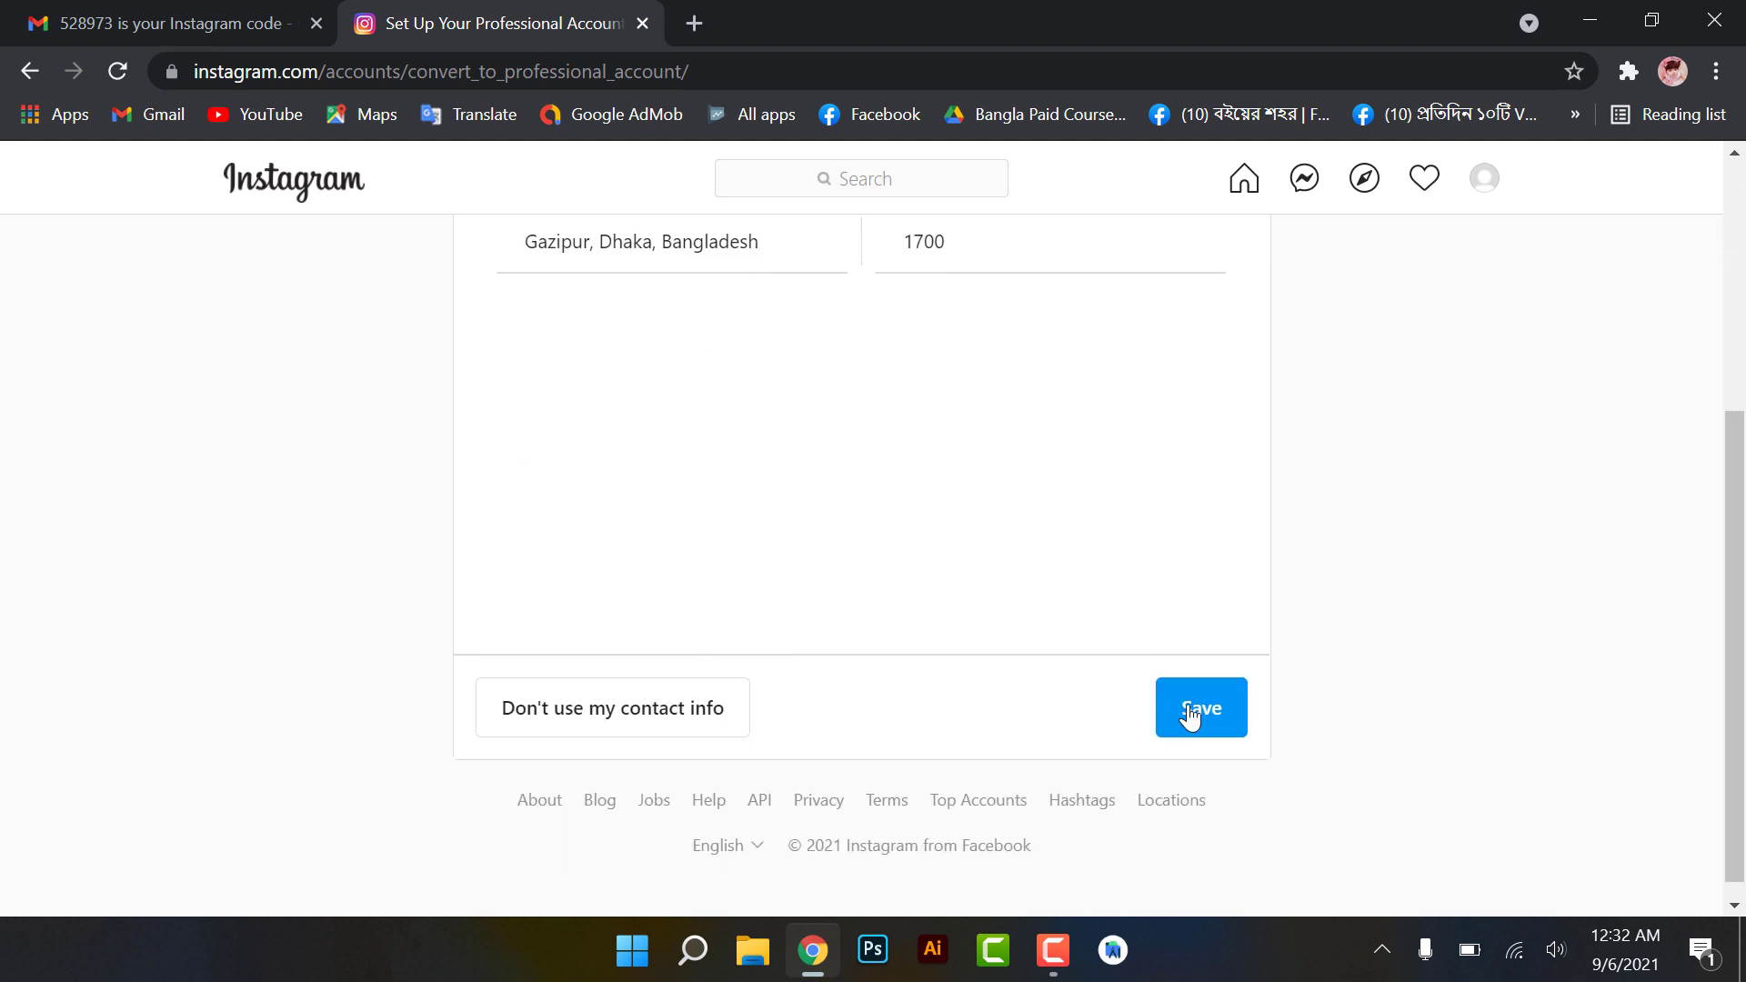
click(1161, 713)
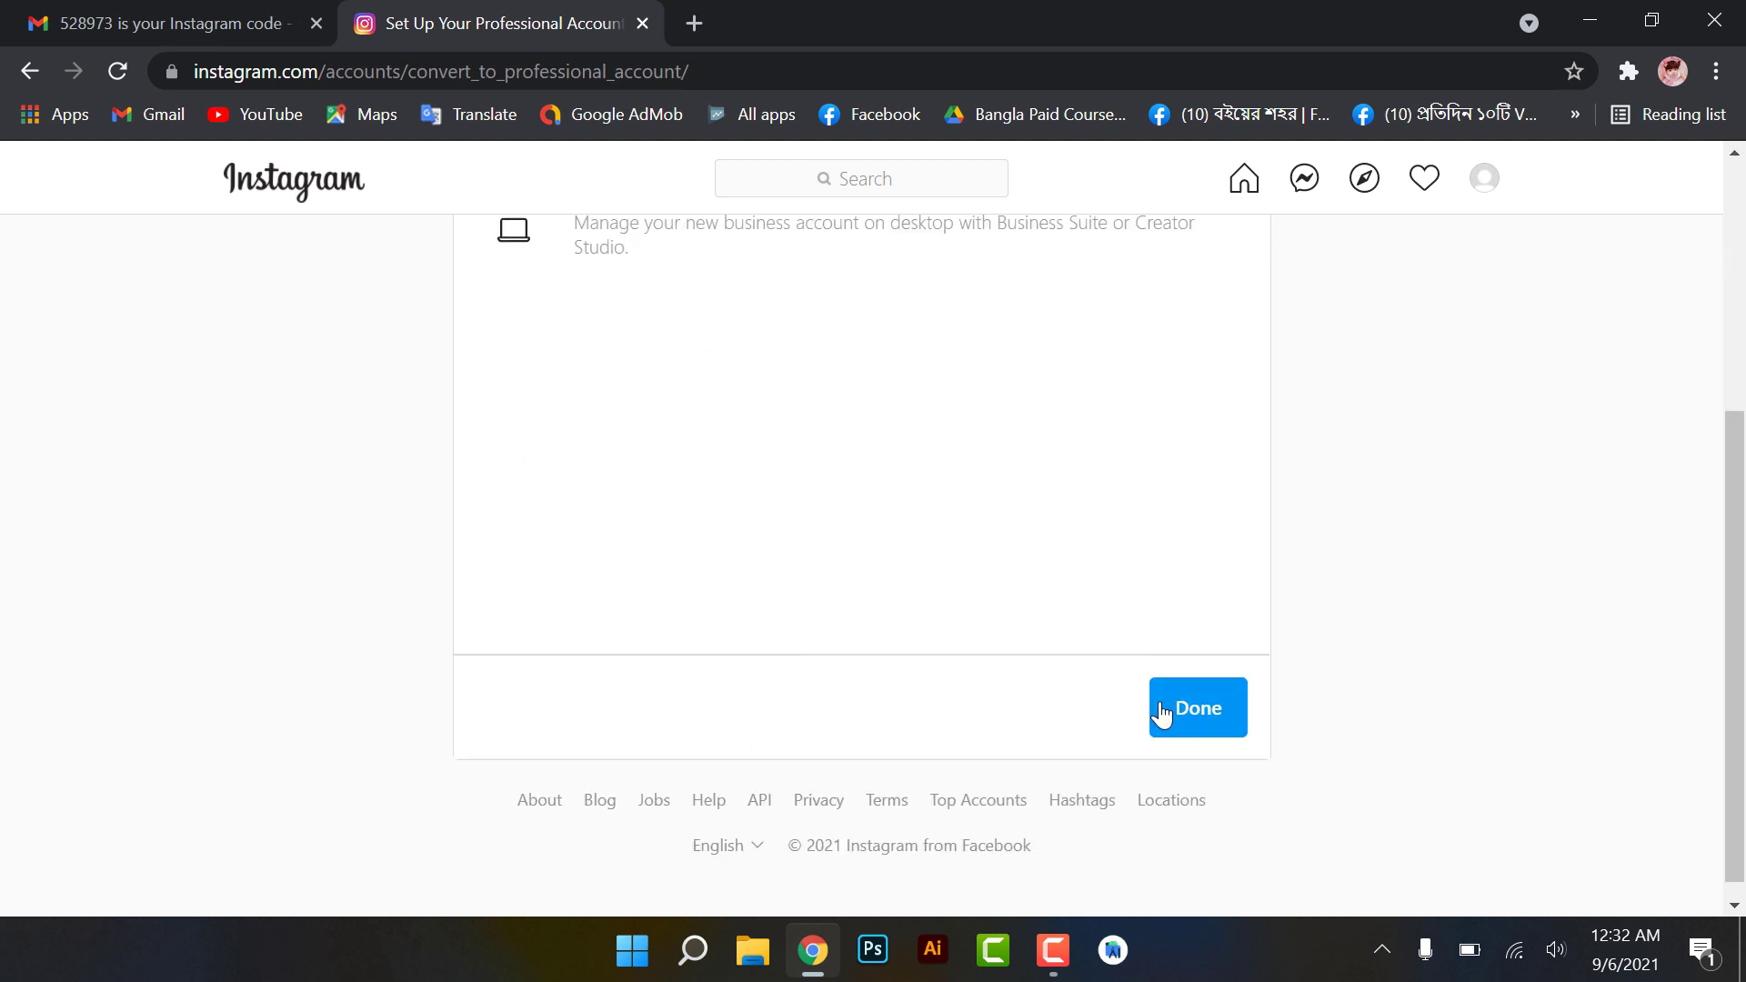
scroll(1048, 629, down, 2)
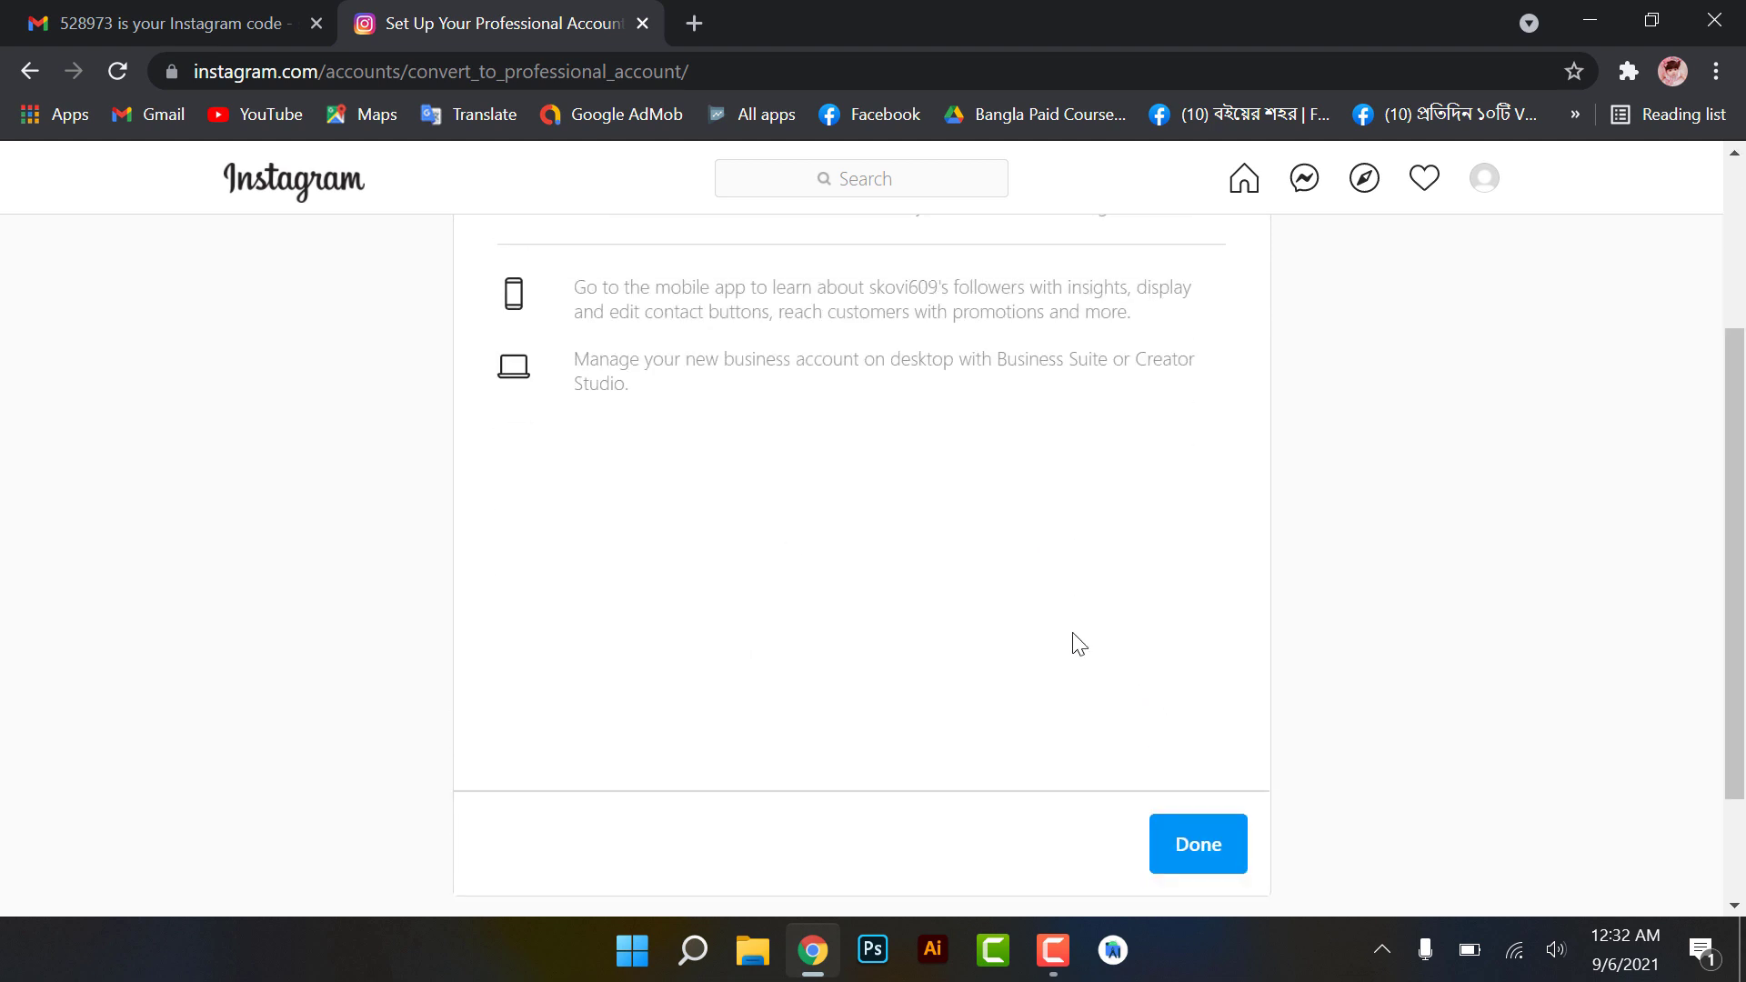
scroll(1077, 643, up, 4)
drag(544, 443, 1220, 460)
scroll(1220, 605, down, 5)
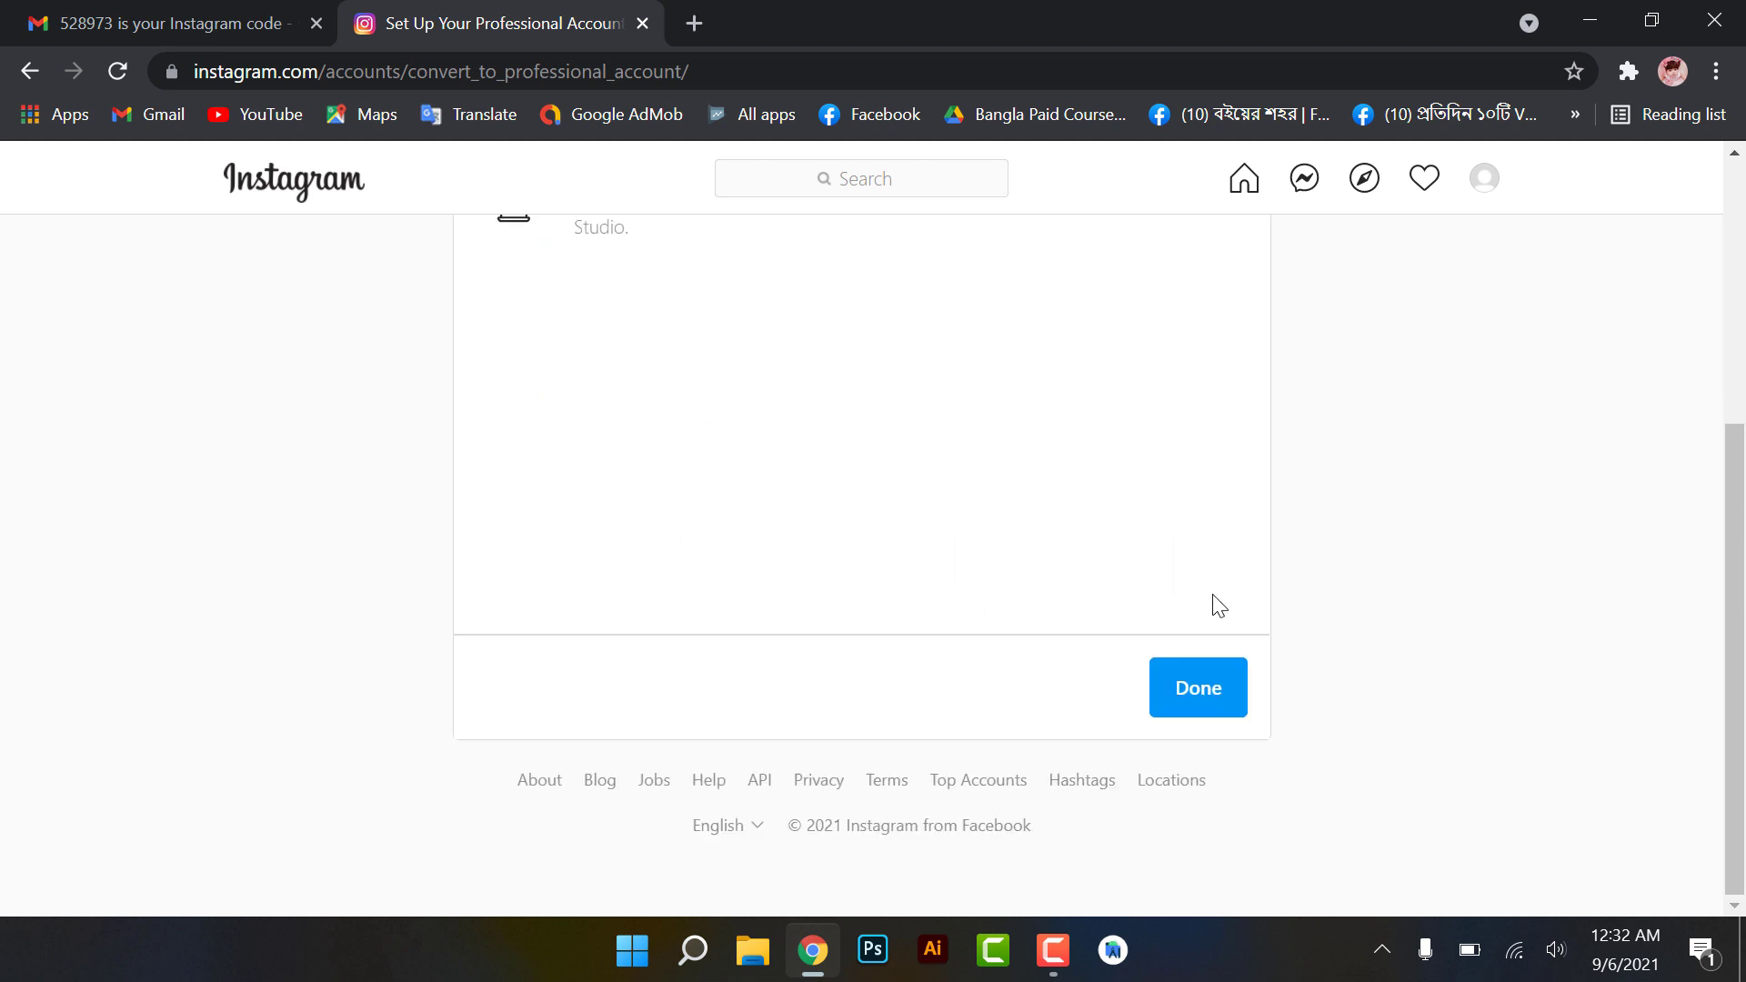
click(1199, 717)
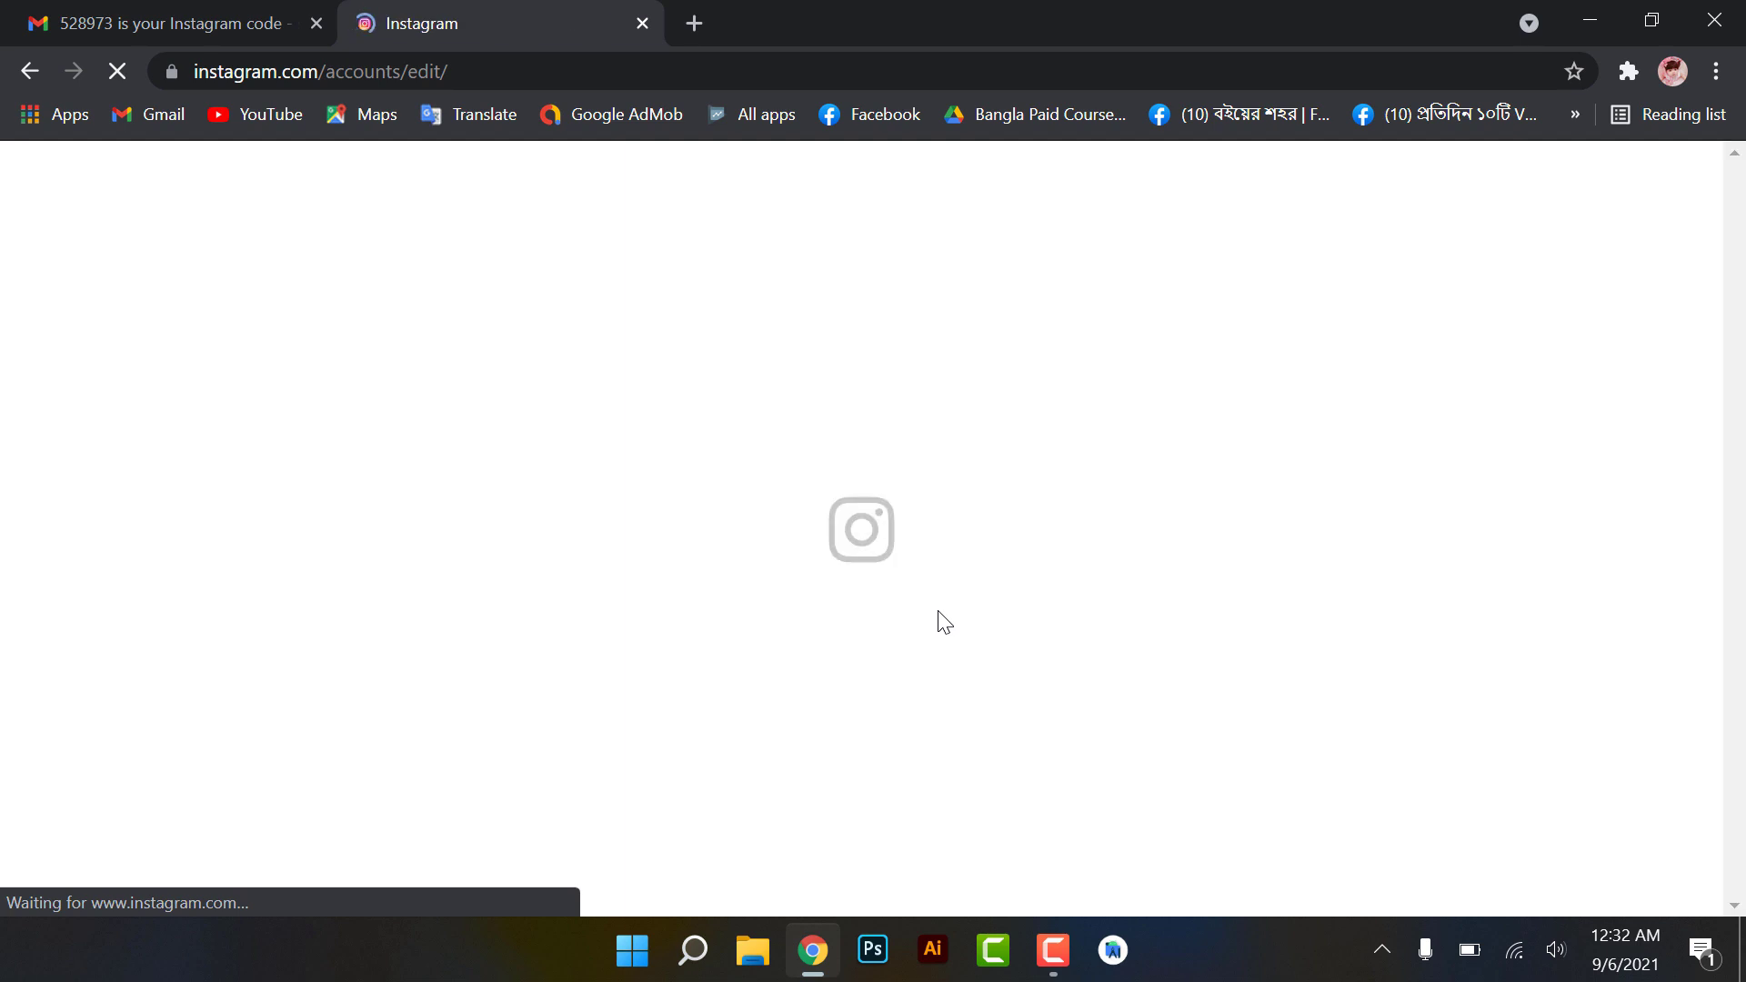
Enter the Fiverr portfolio link as the profile website.
scroll(937, 618, down, 4)
scroll(930, 600, up, 4)
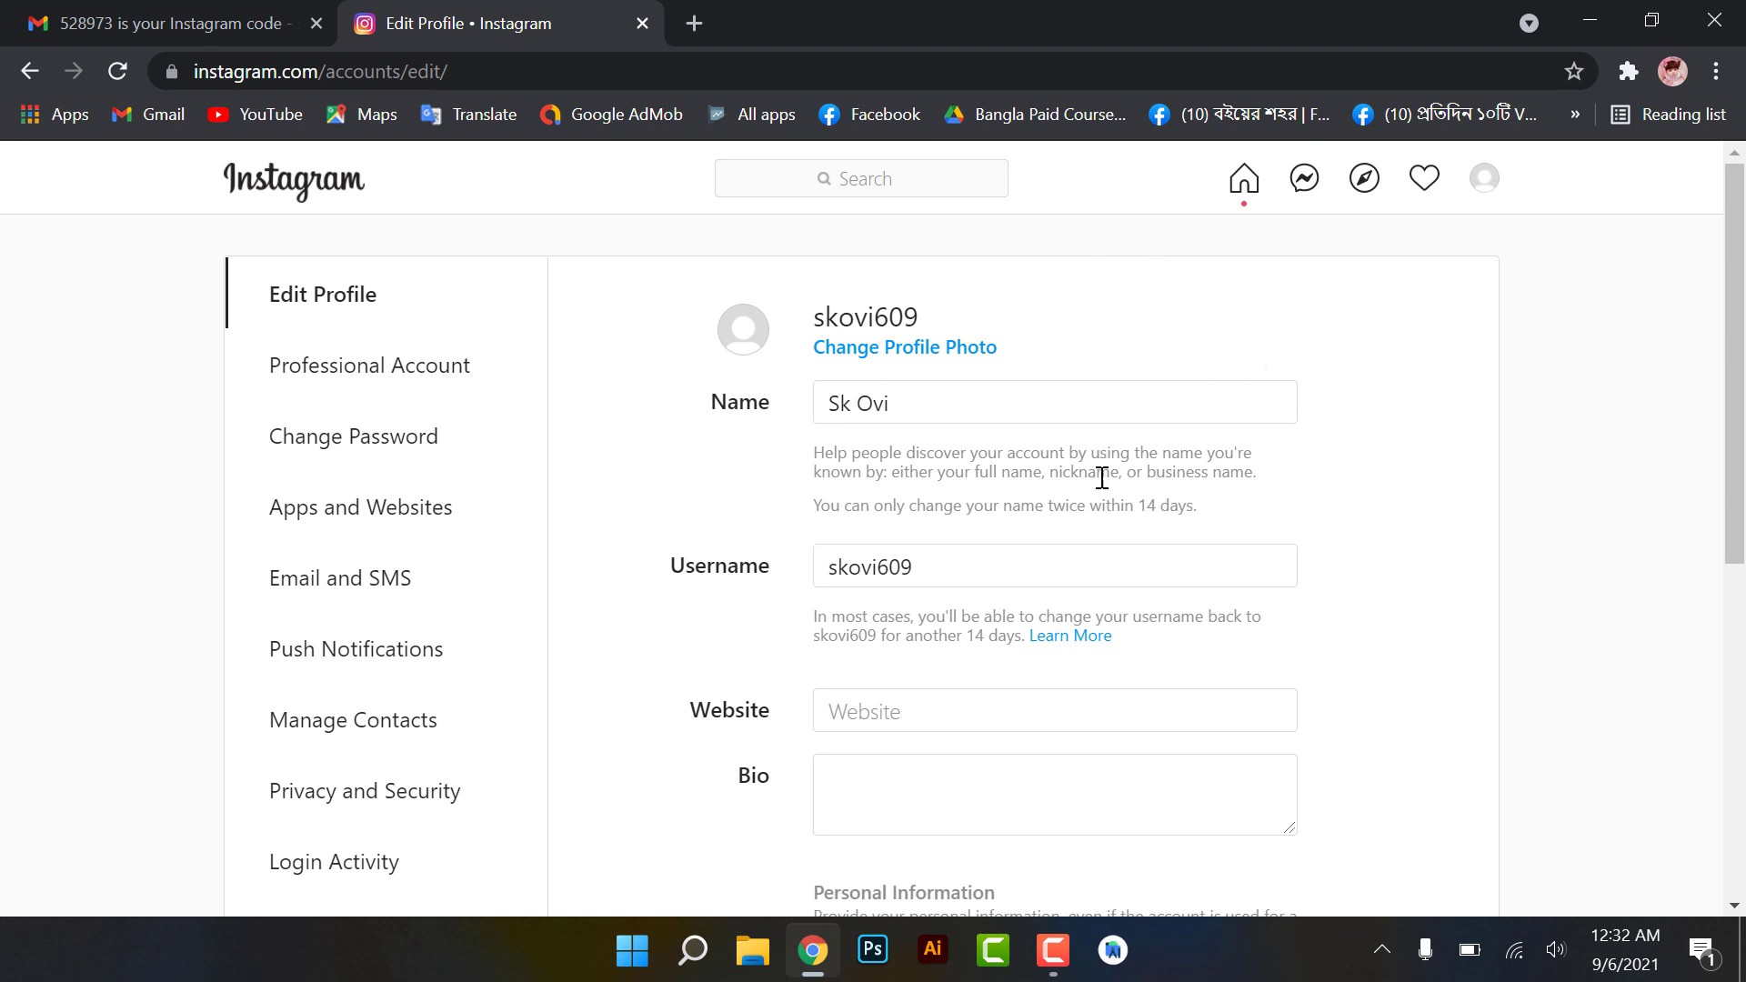
scroll(1074, 649, down, 1)
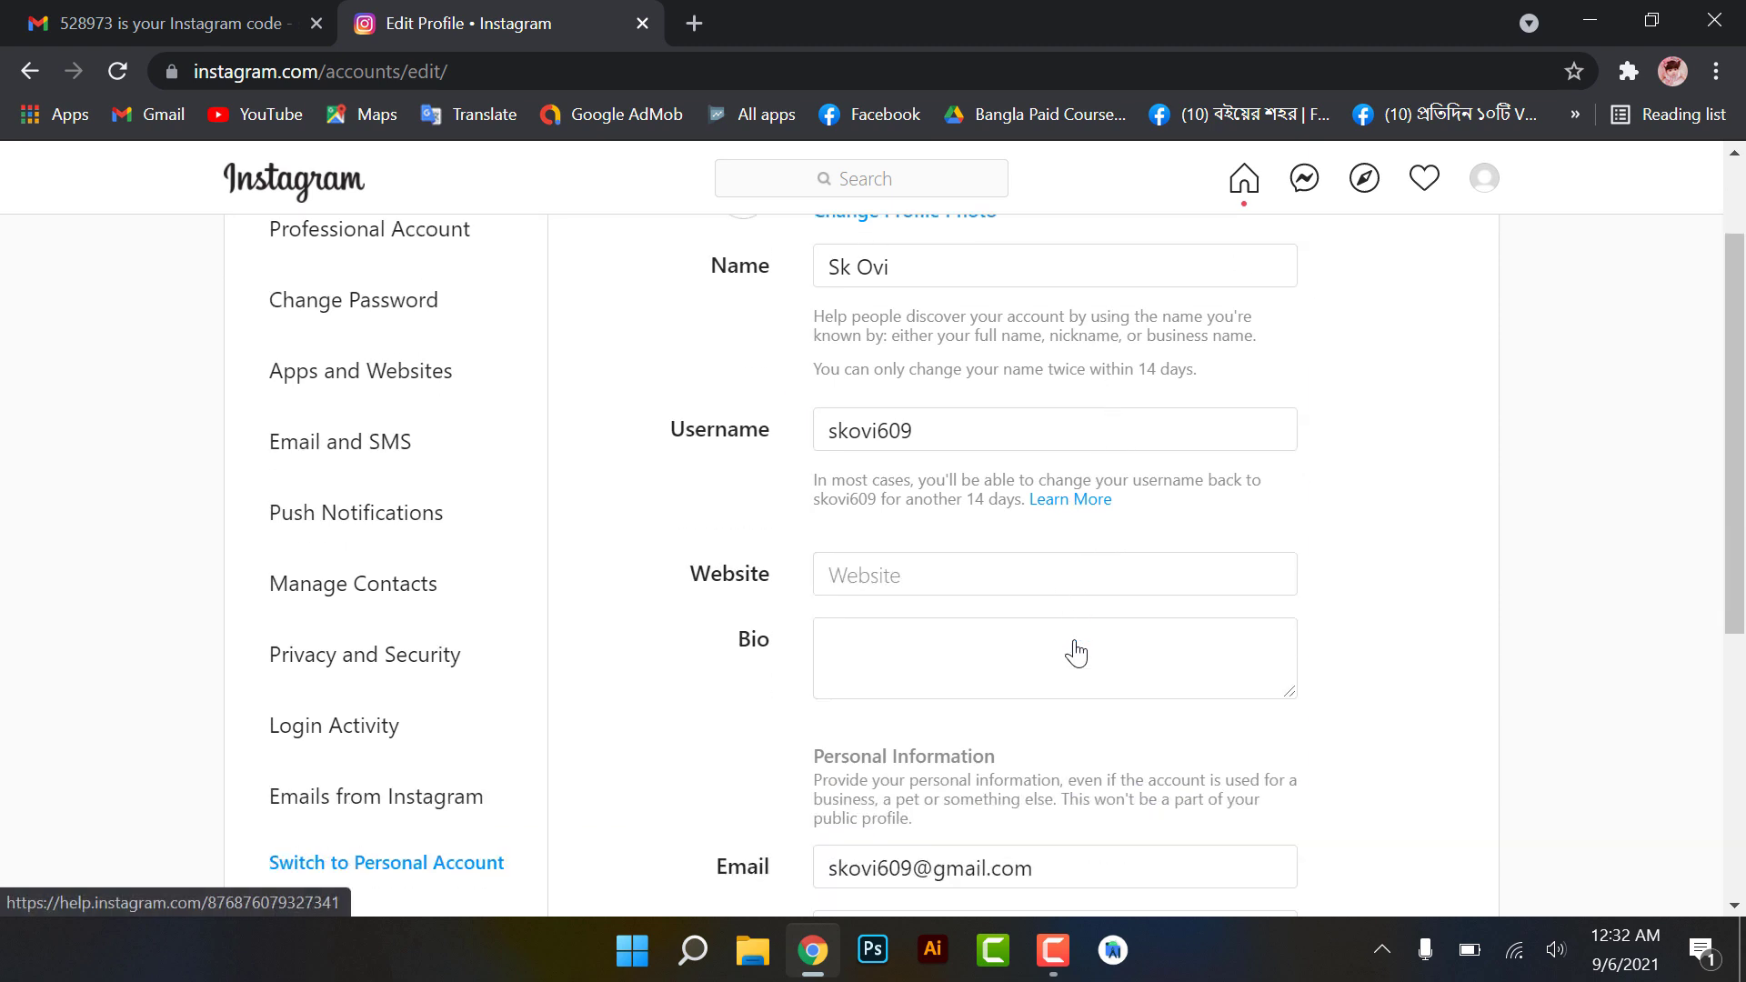
click(1020, 580)
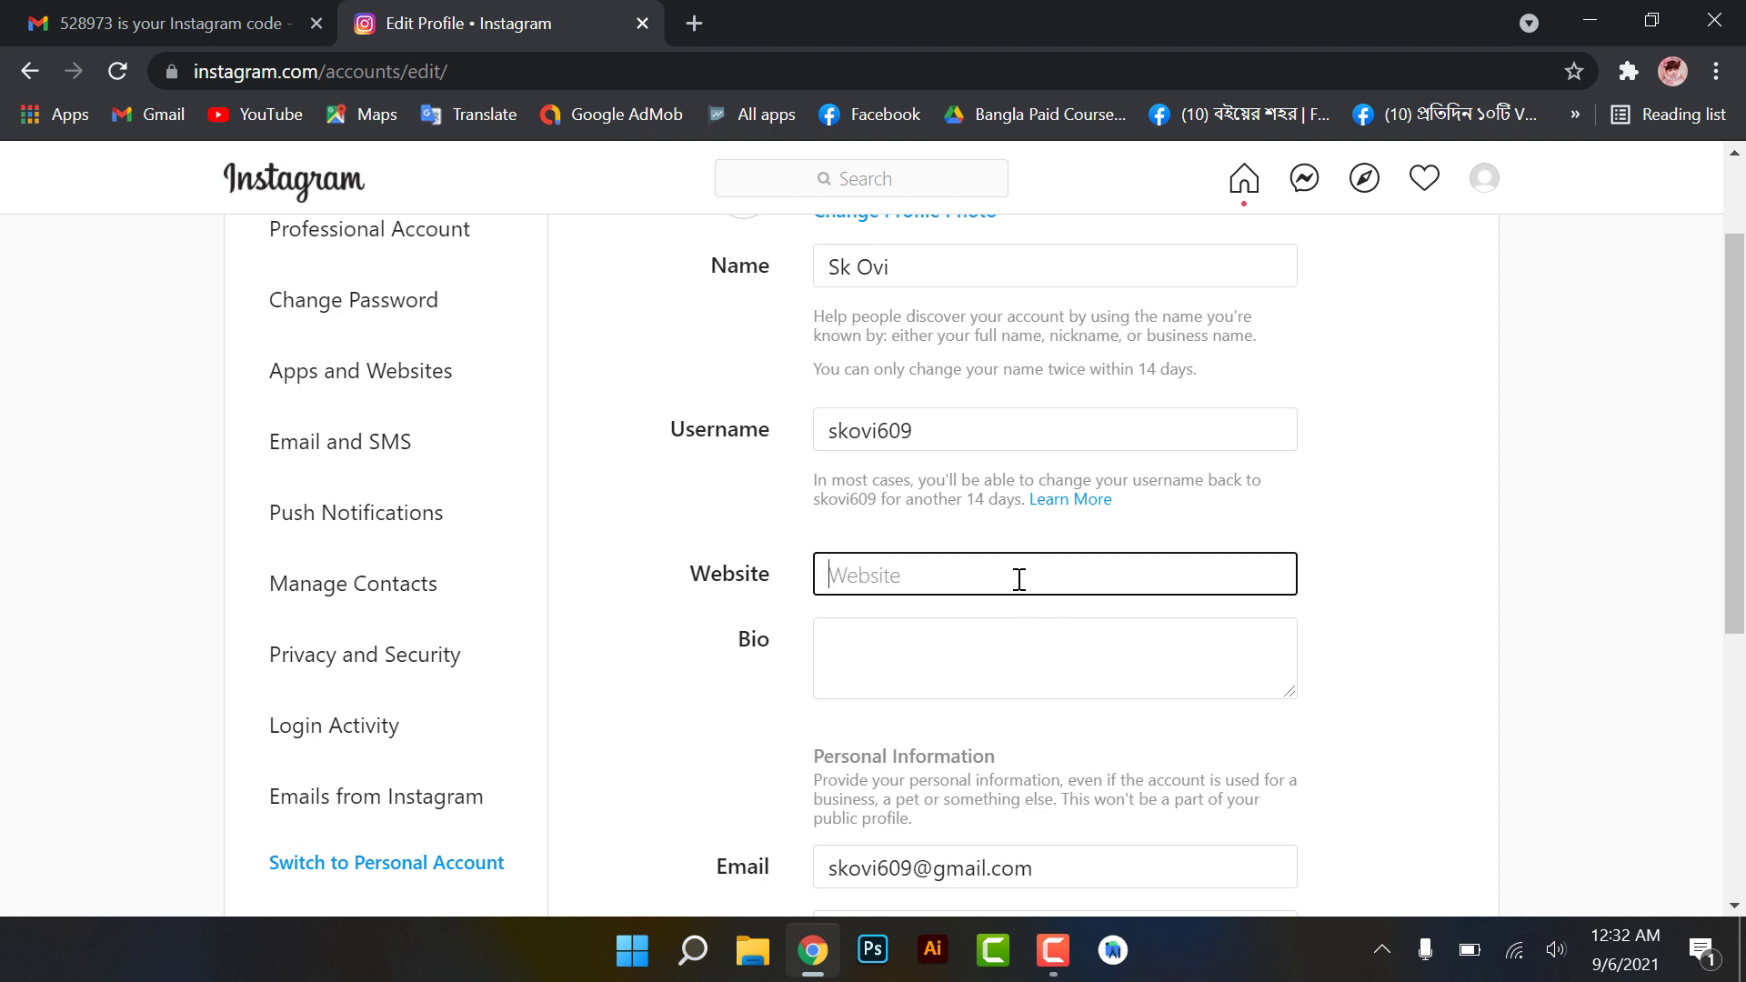
text(www.fiverr.com/skovi)
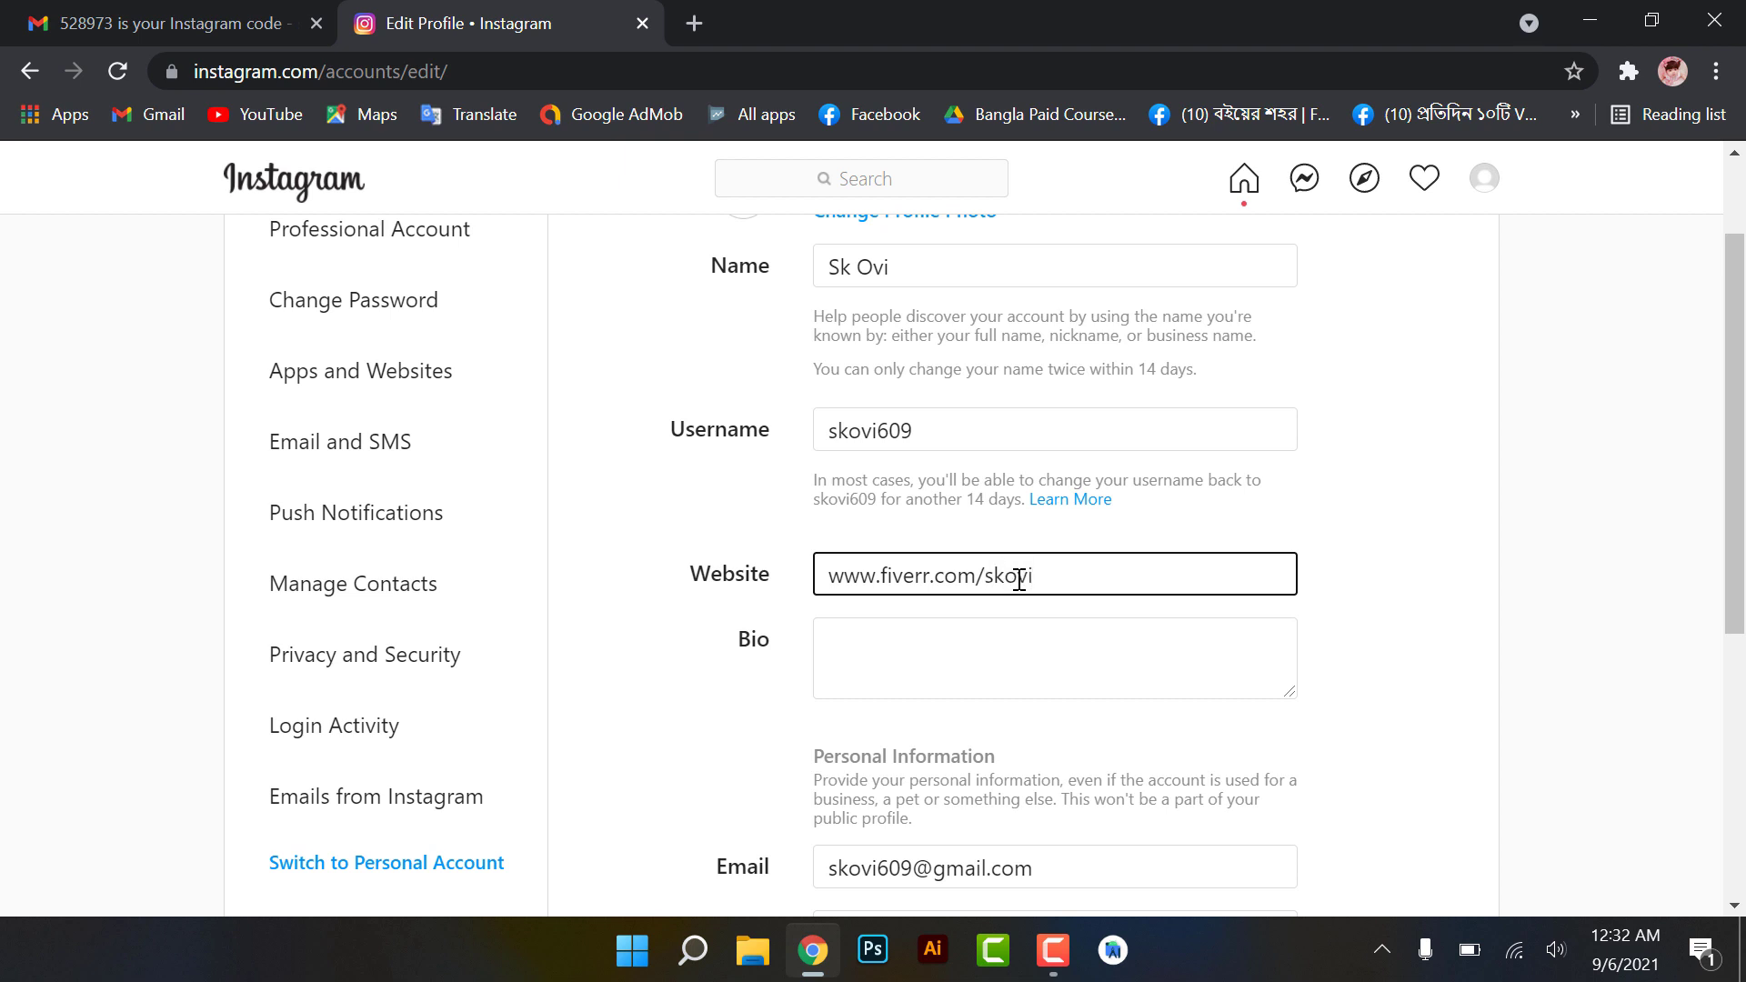
drag(1092, 579, 806, 579)
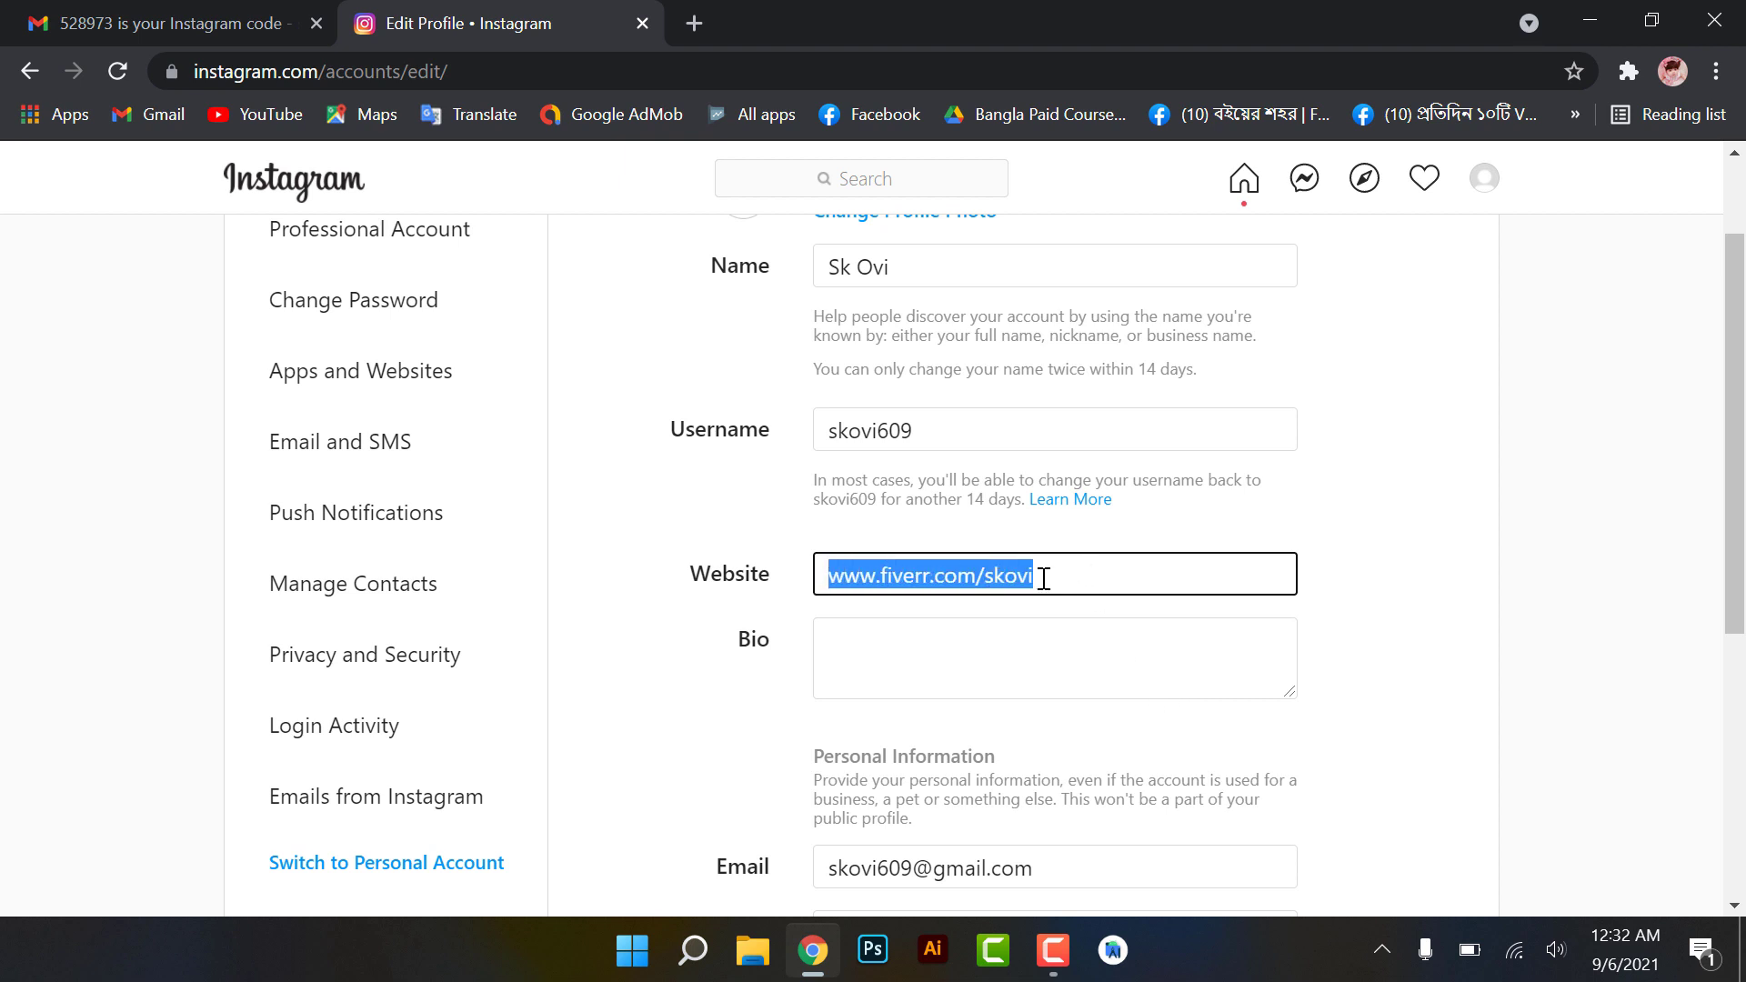
Write a bio listing the design services and submit the profile.
click(1004, 665)
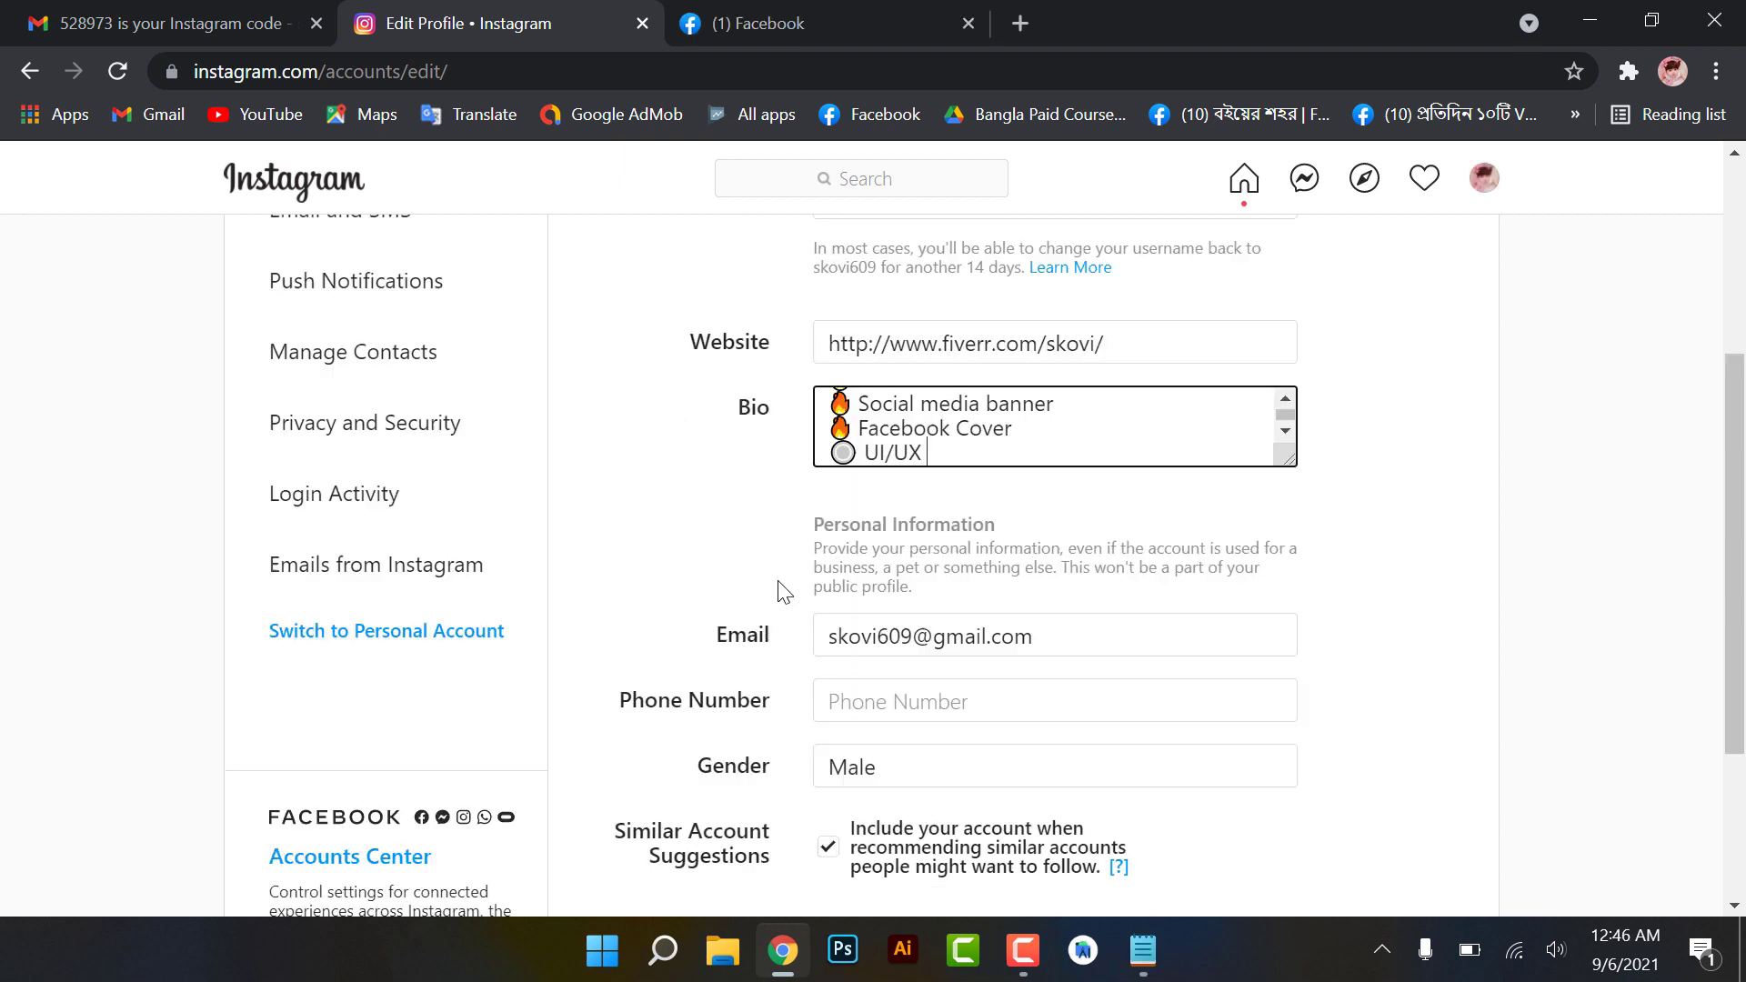
scroll(755, 637, down, 5)
click(837, 678)
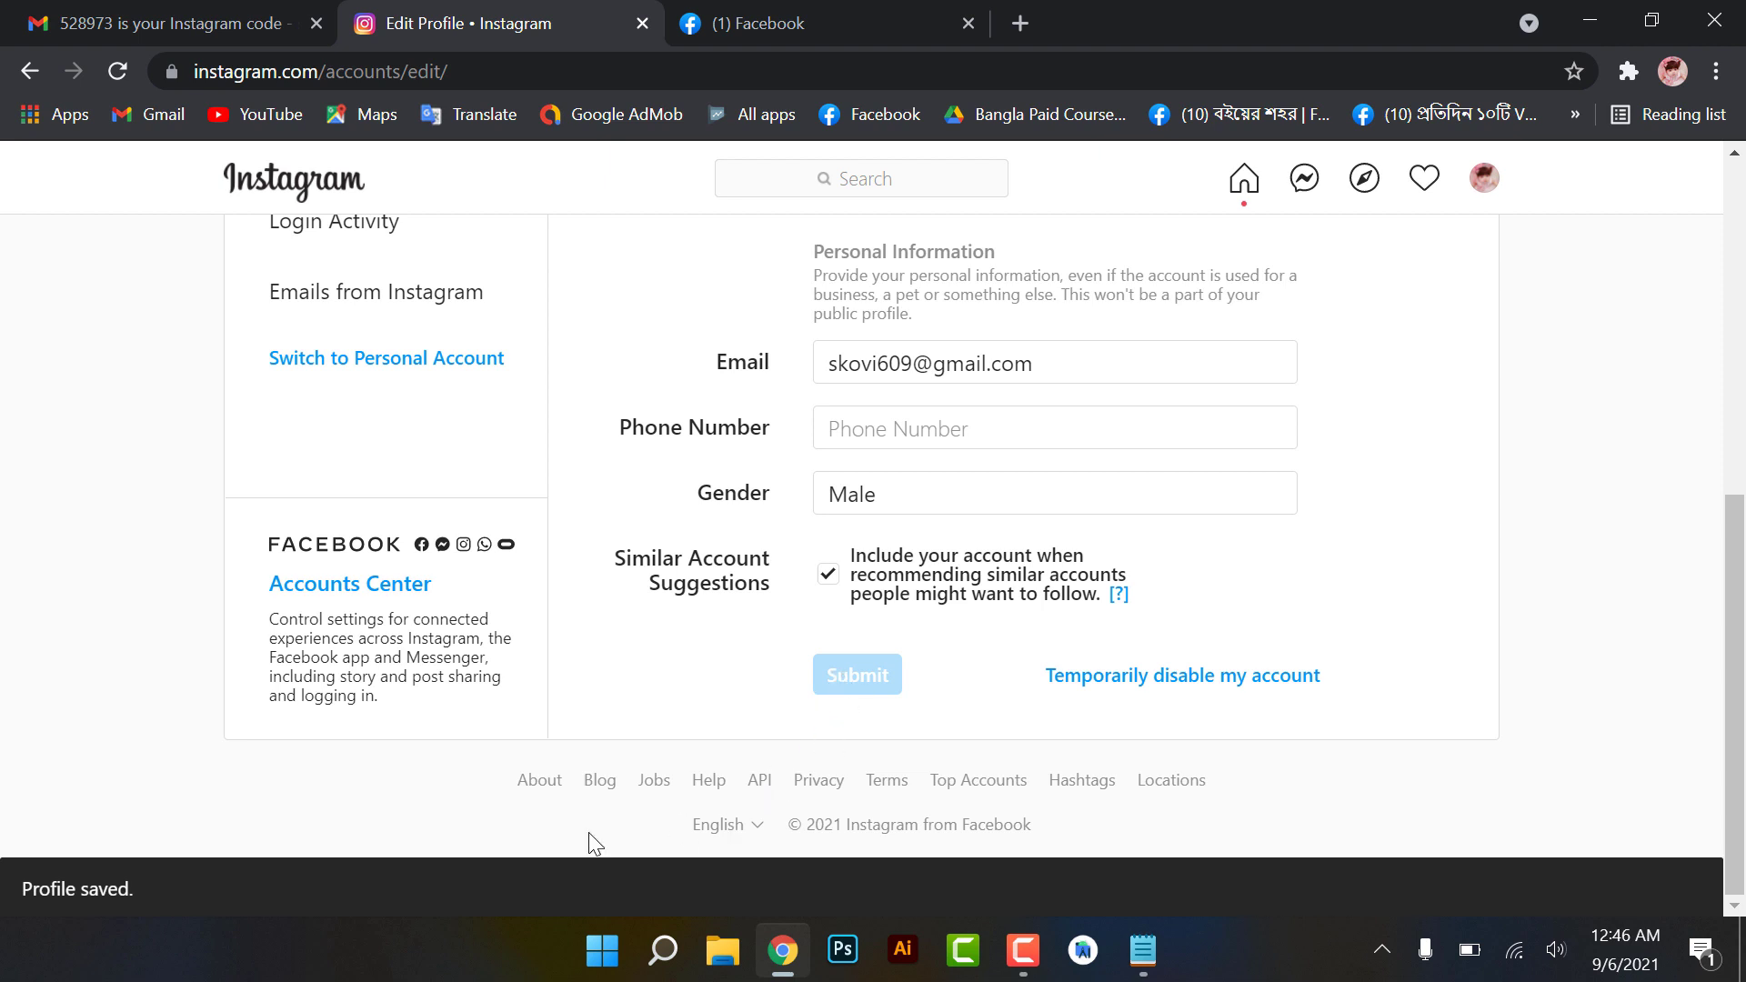
Open the account's own profile and scroll through the Graphic Designer bio and Fiverr link.
scroll(980, 472, up, 7)
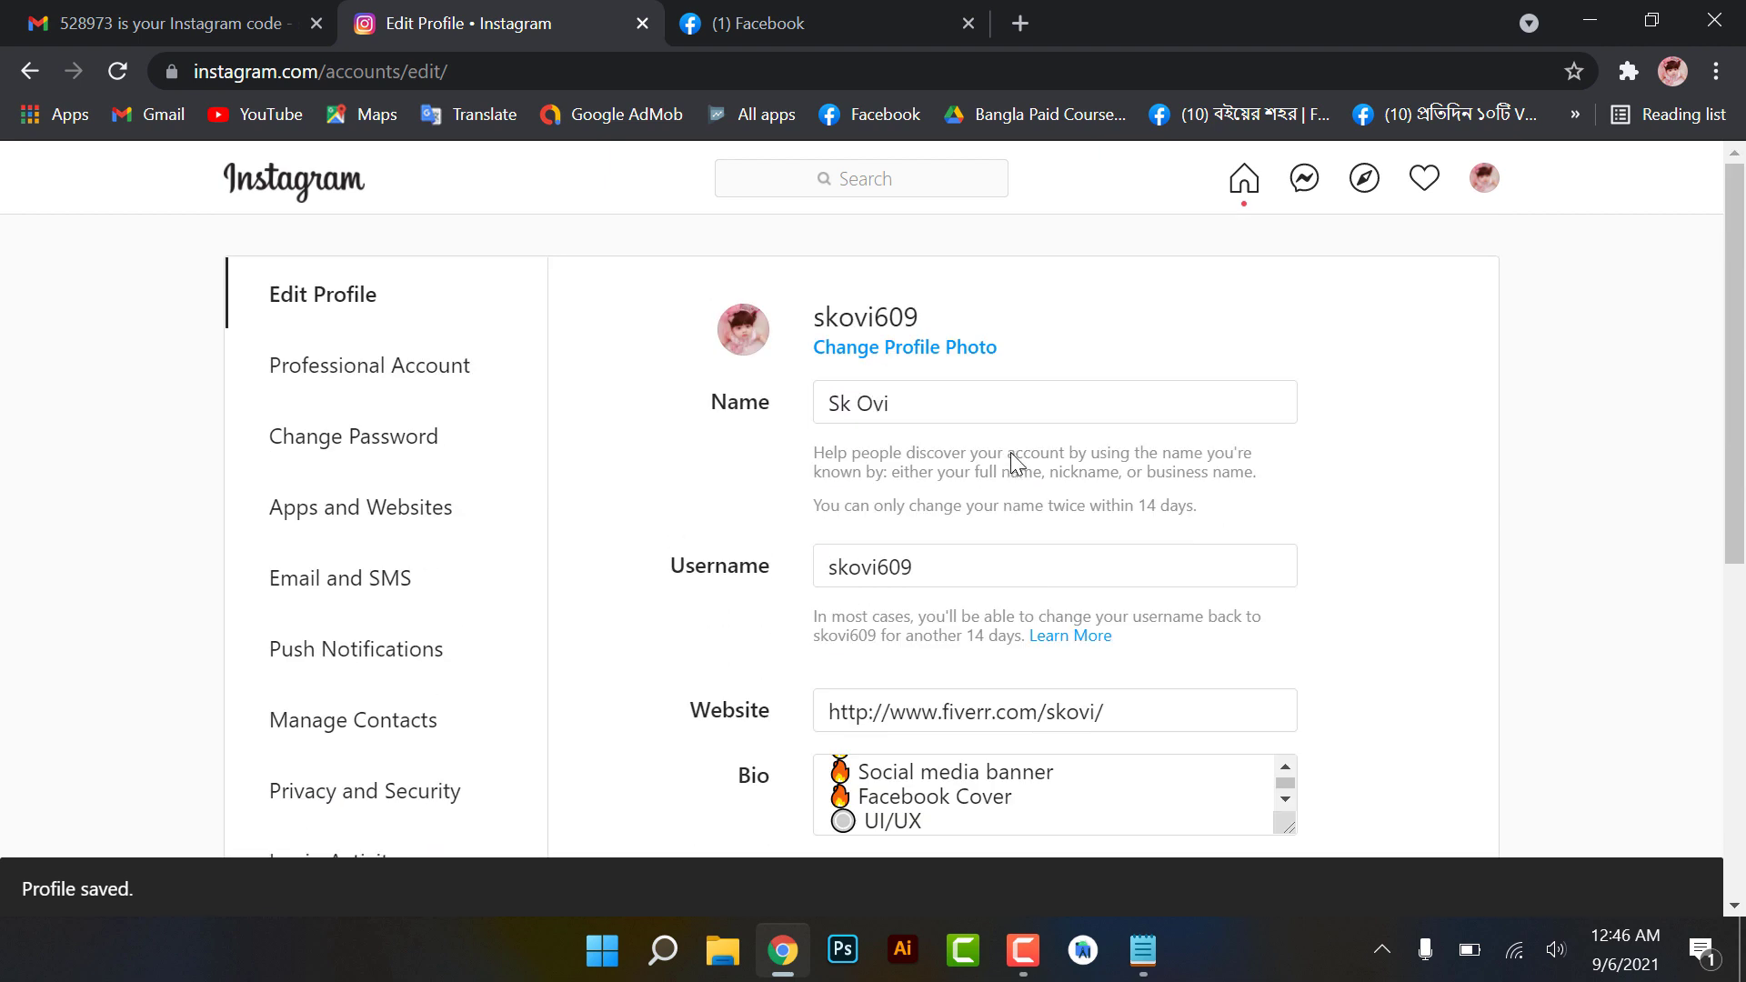
click(1251, 198)
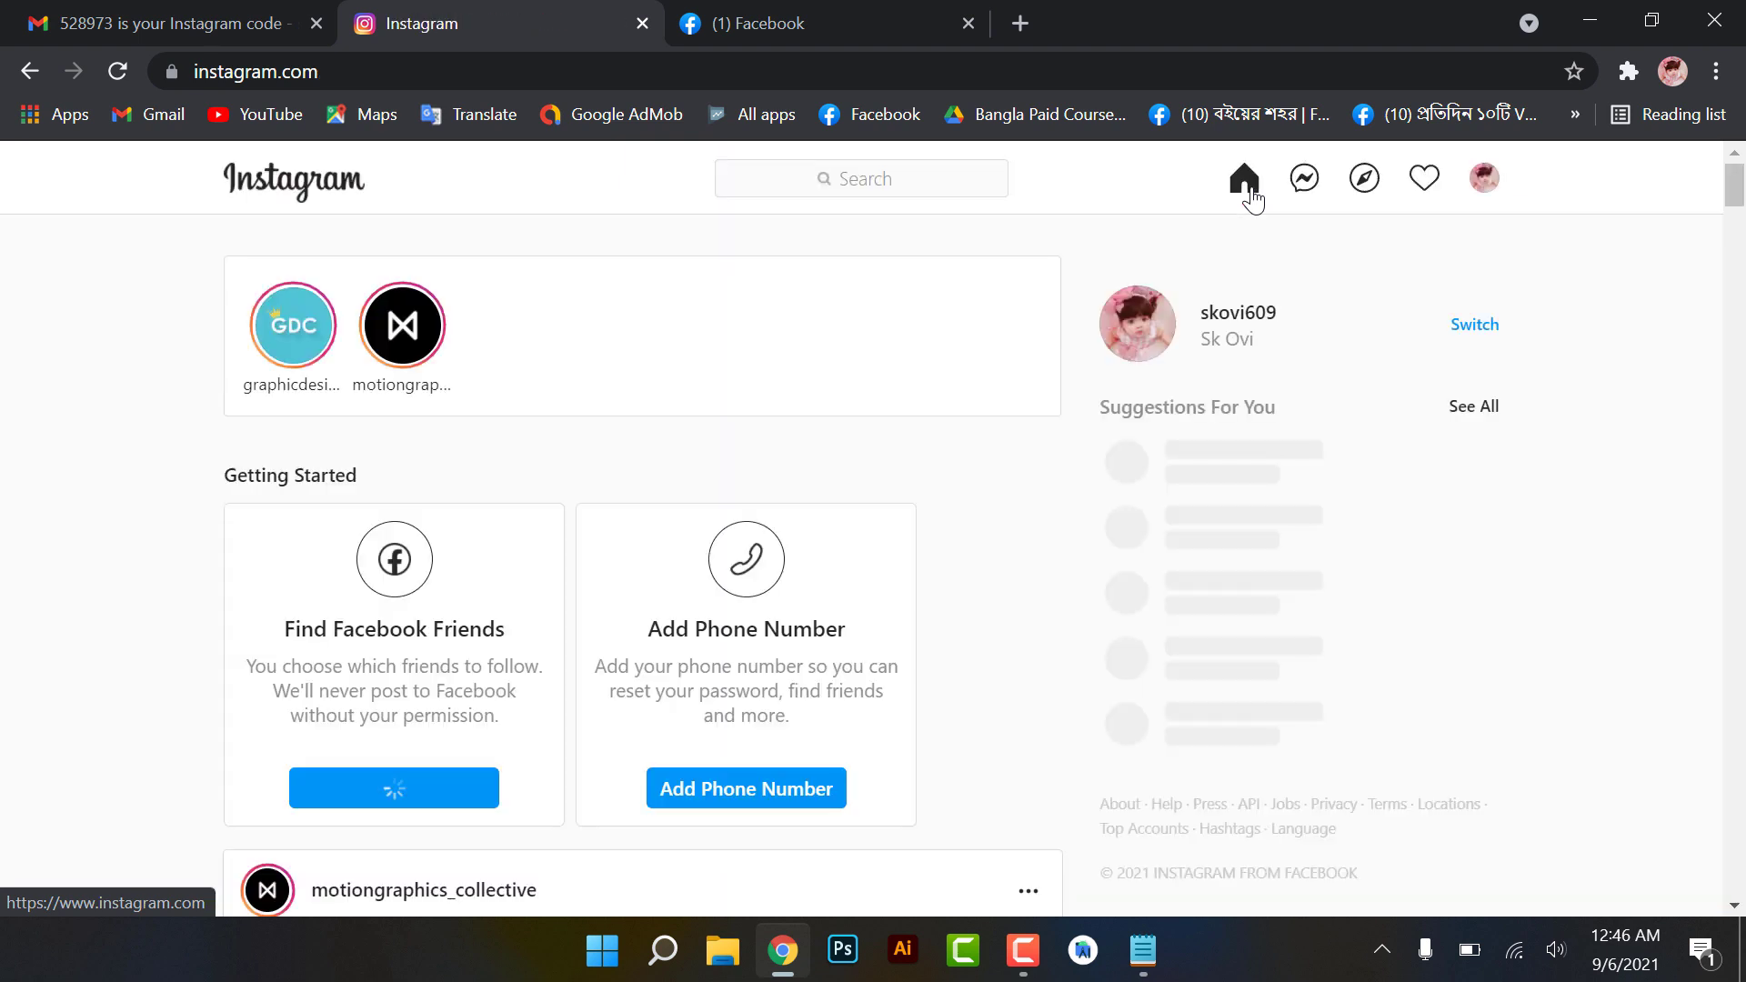
click(1164, 341)
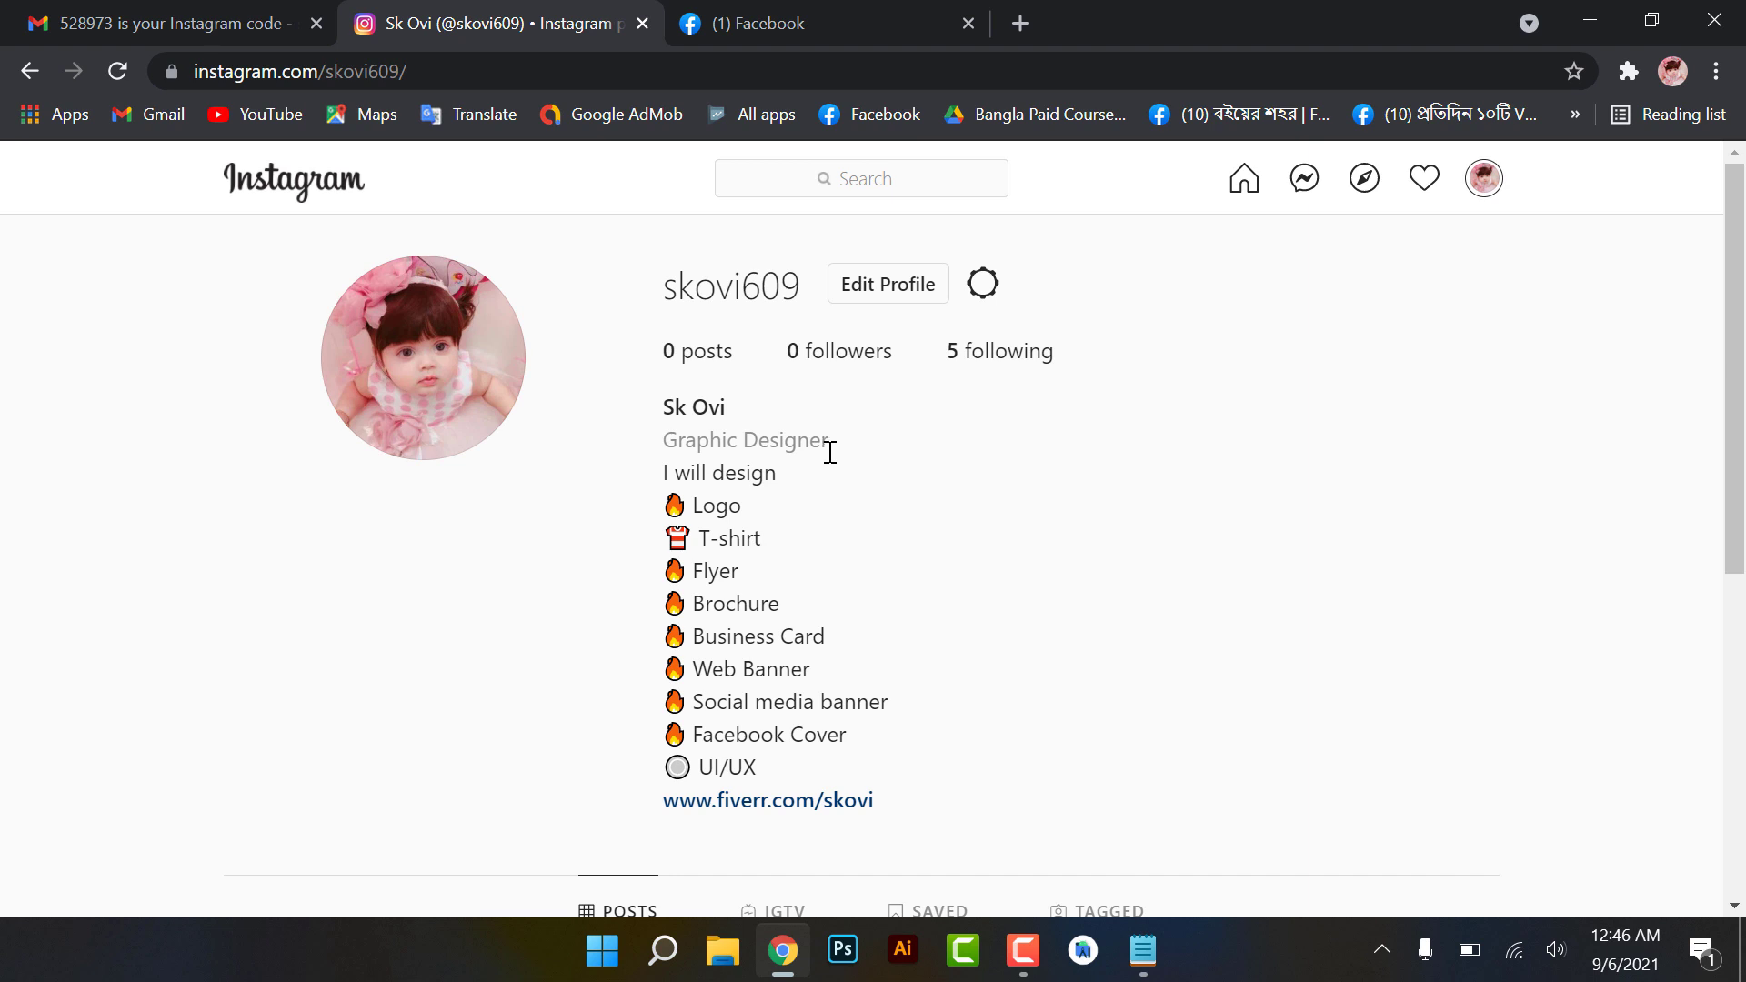
scroll(855, 677, down, 3)
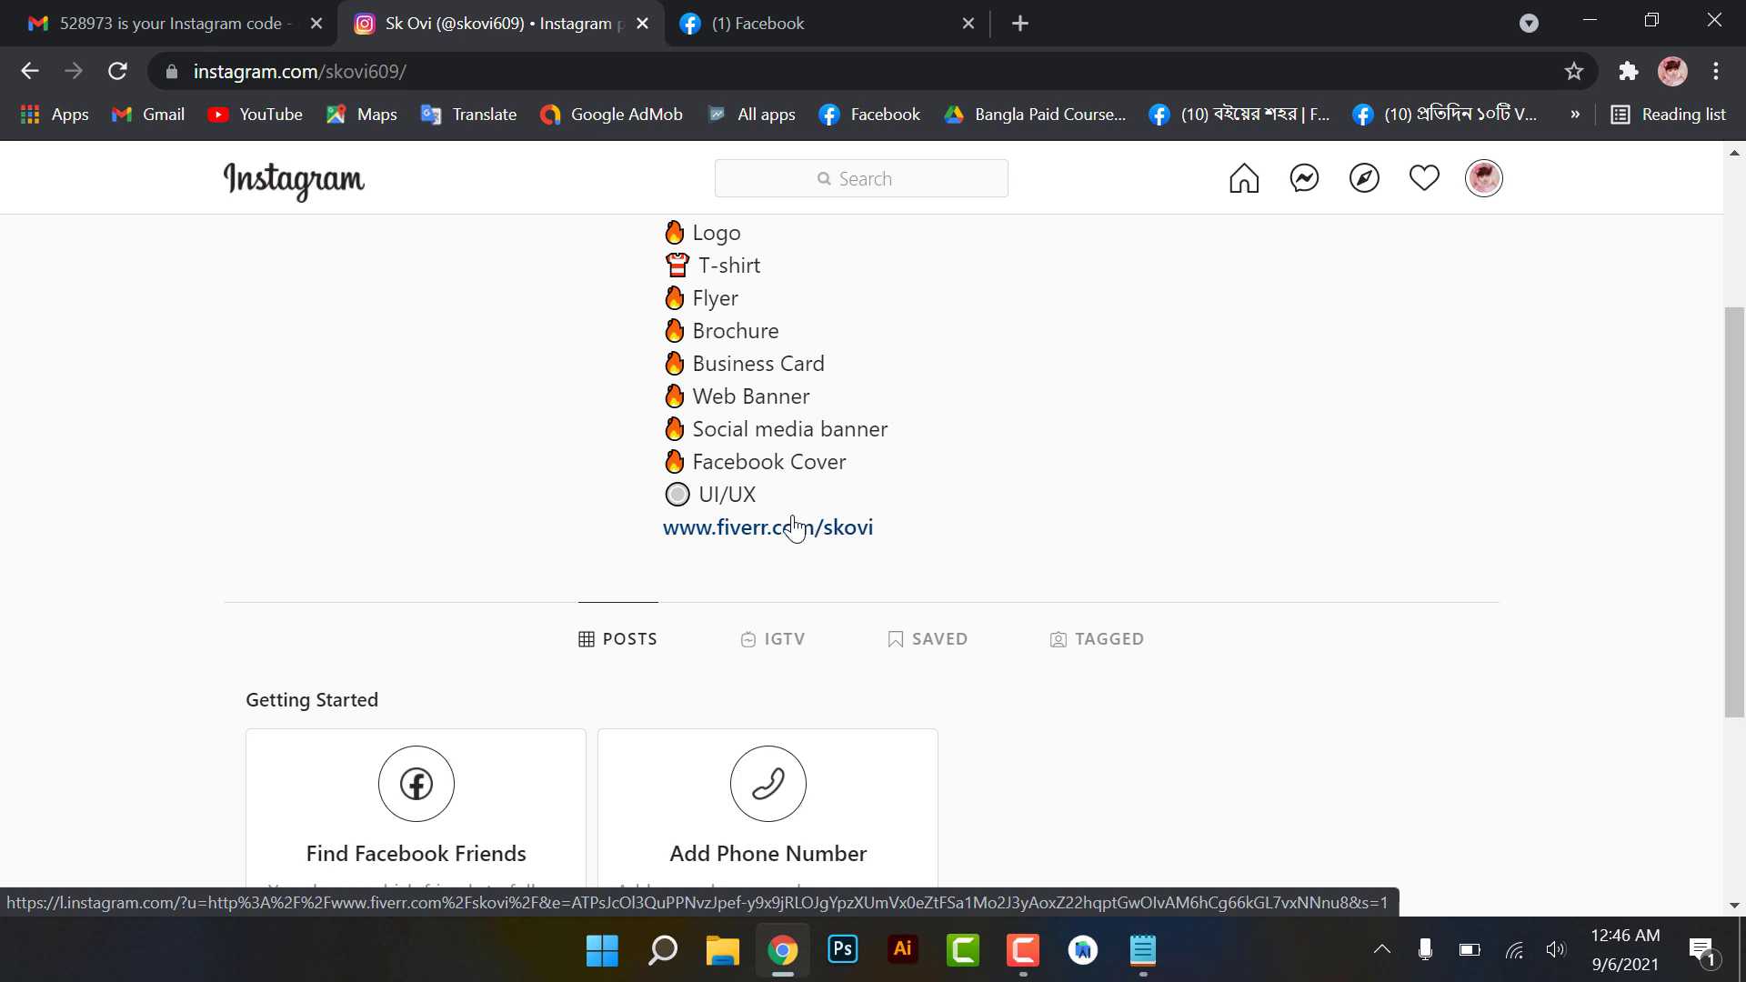
scroll(846, 539, down, 3)
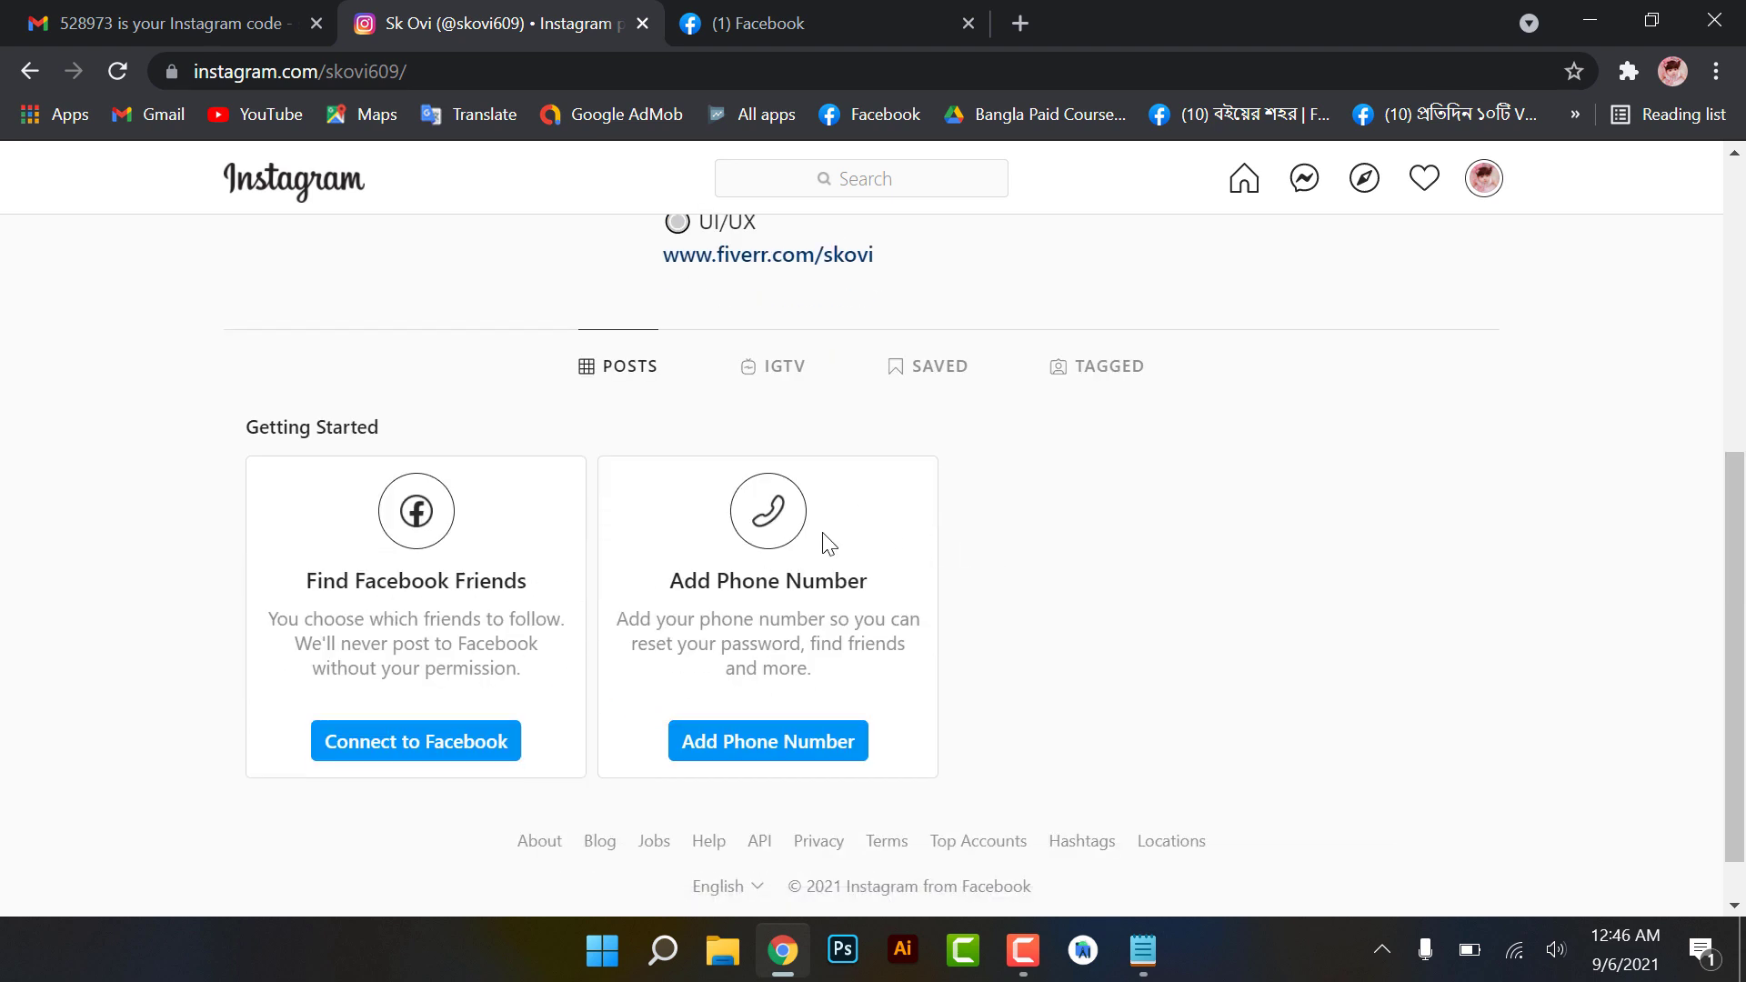
scroll(846, 534, up, 6)
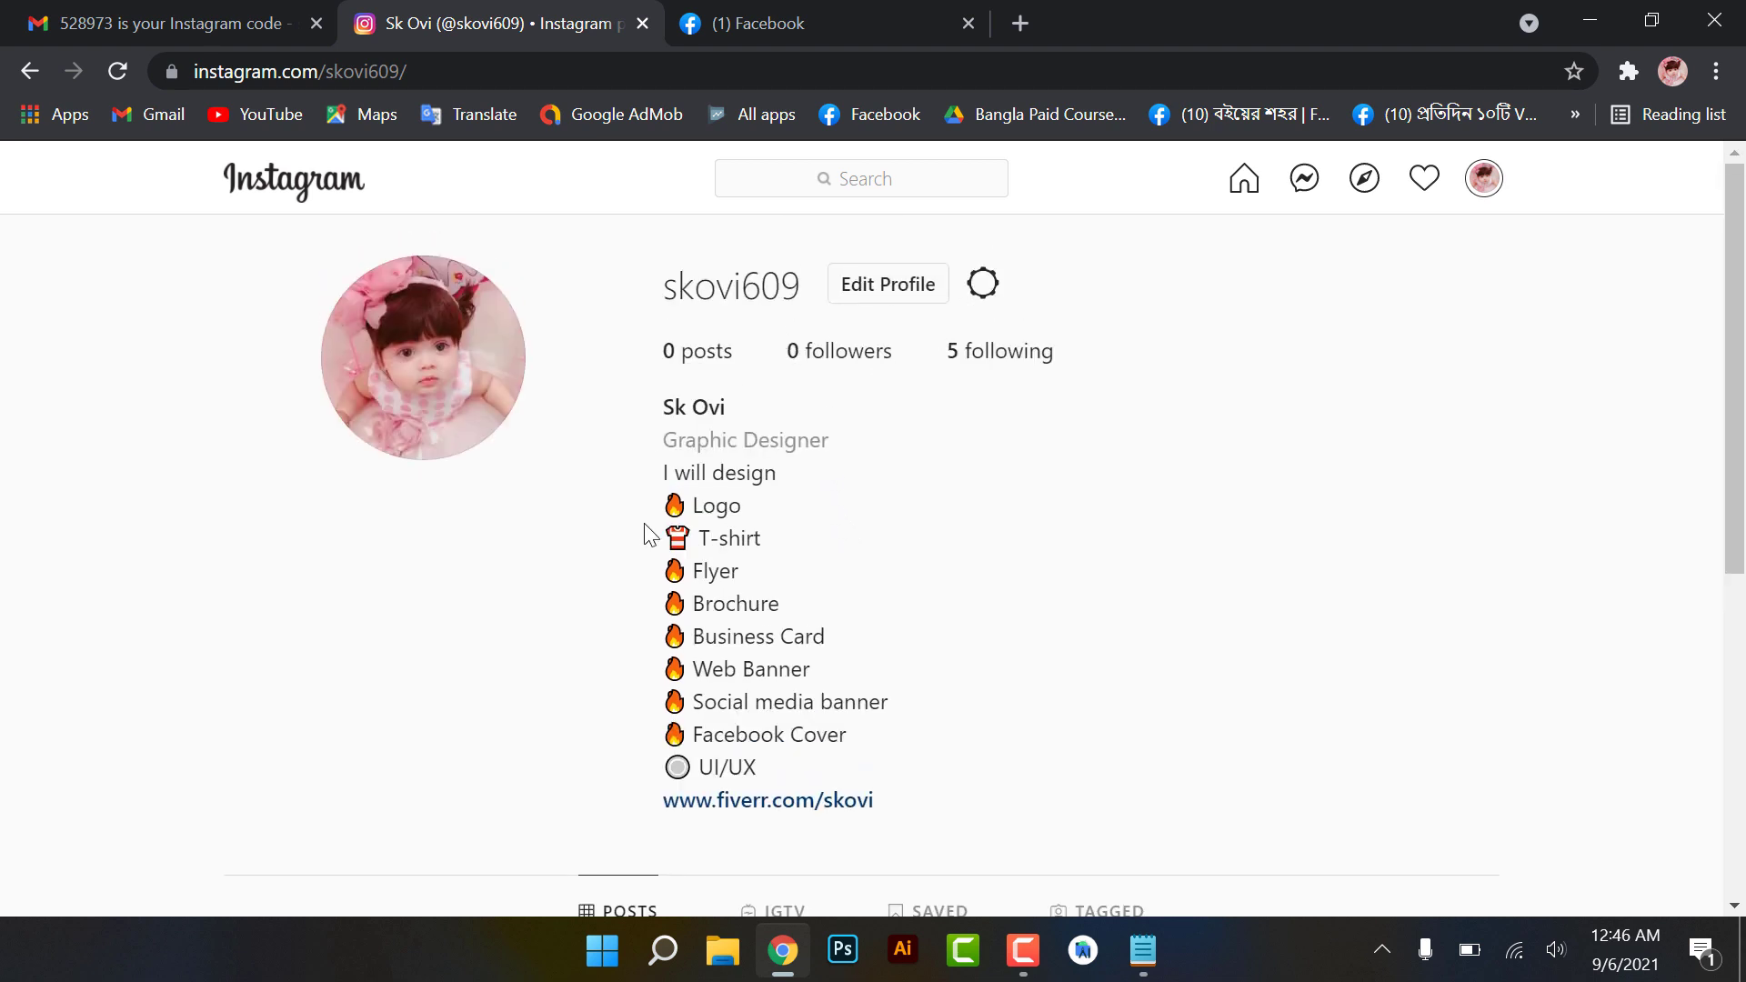
Go back to the home feed via the Instagram logo and scroll the posts.
click(283, 189)
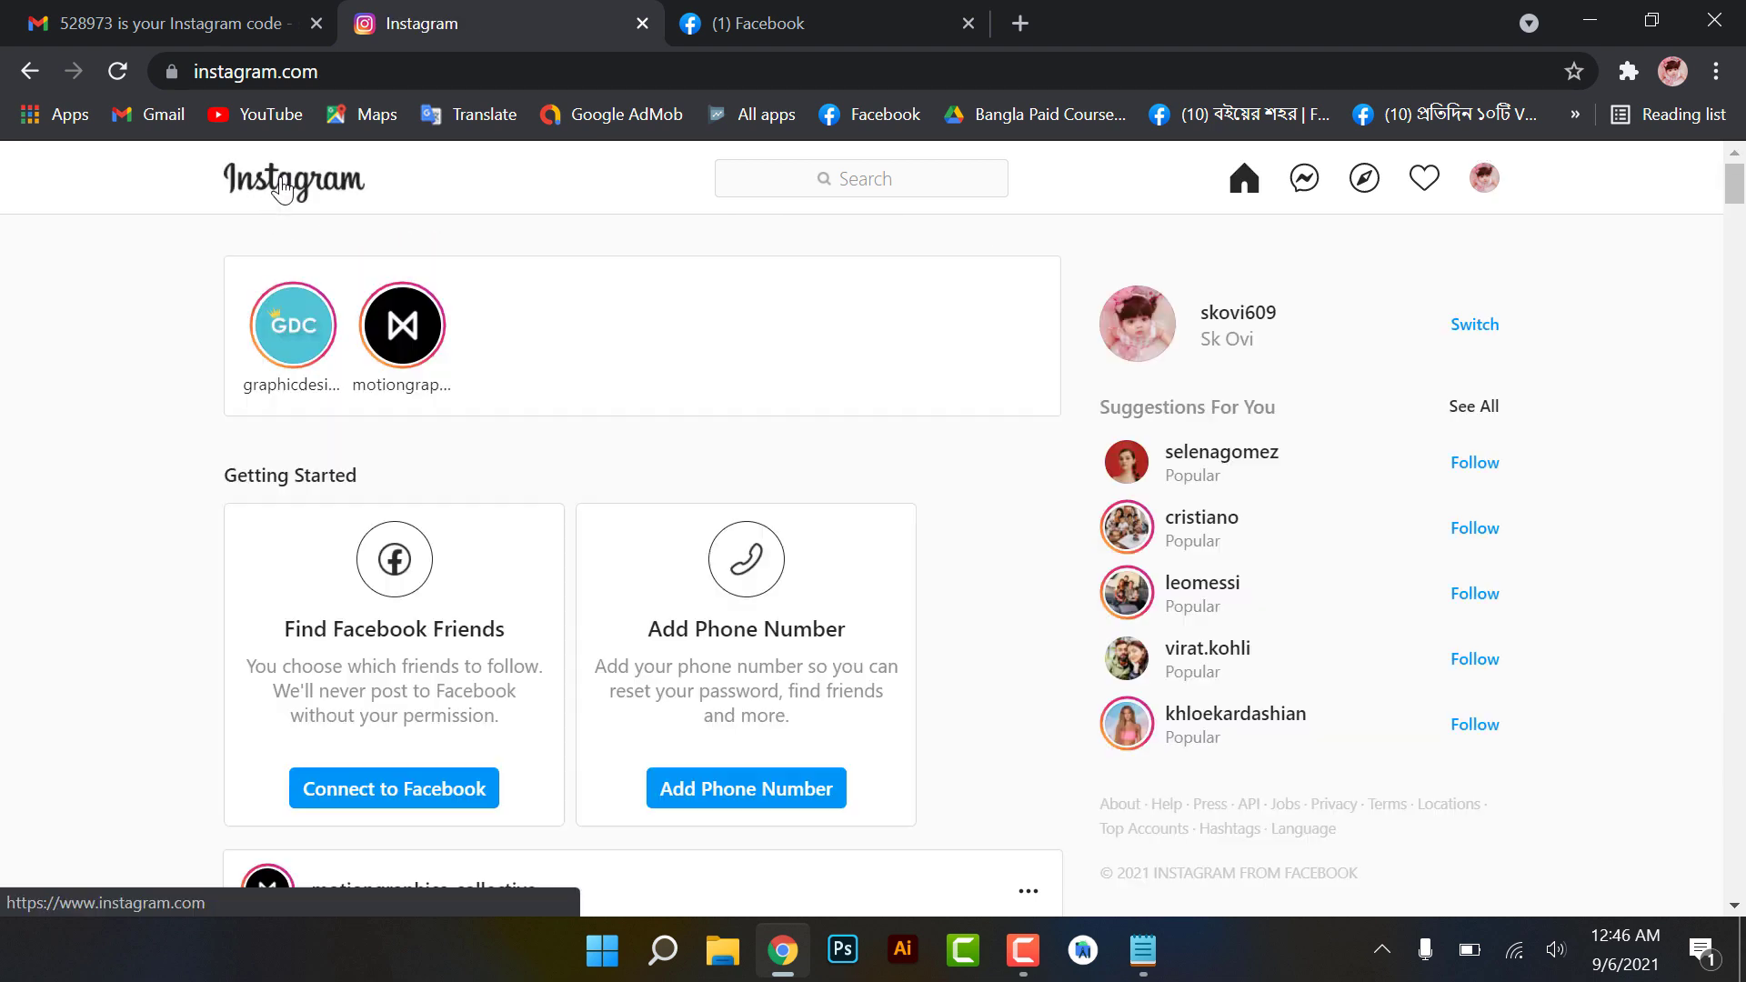
click(283, 190)
scroll(678, 473, down, 8)
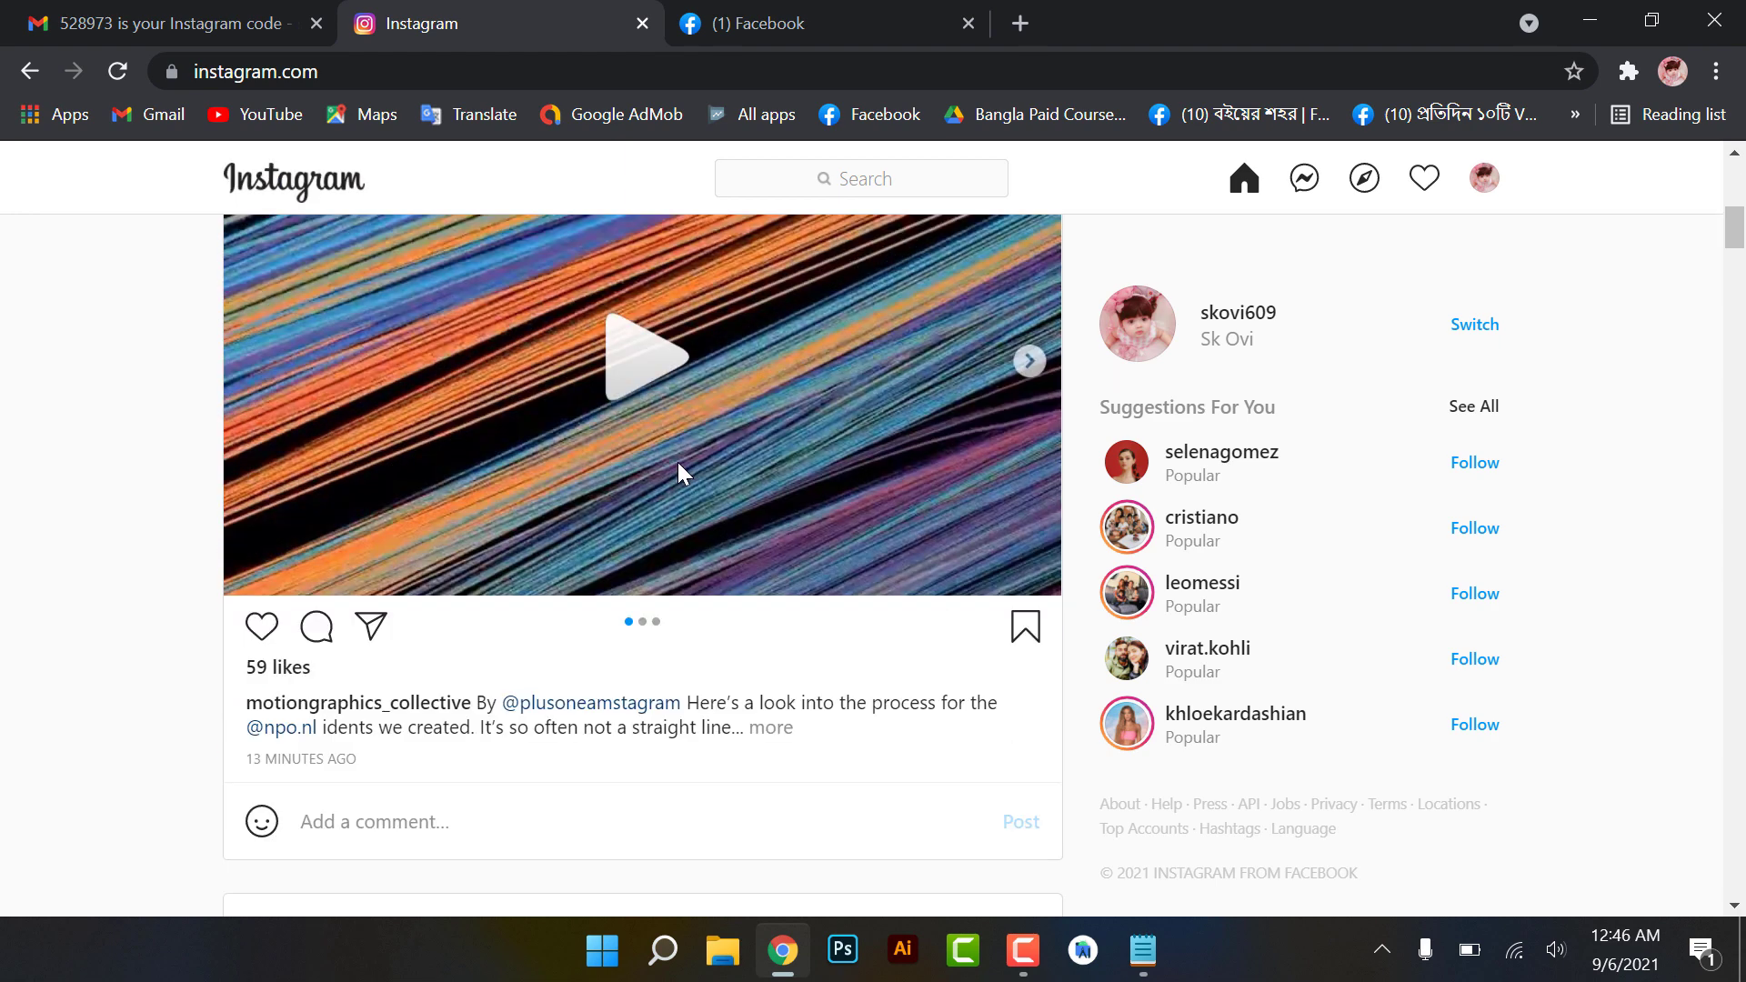
scroll(679, 468, down, 15)
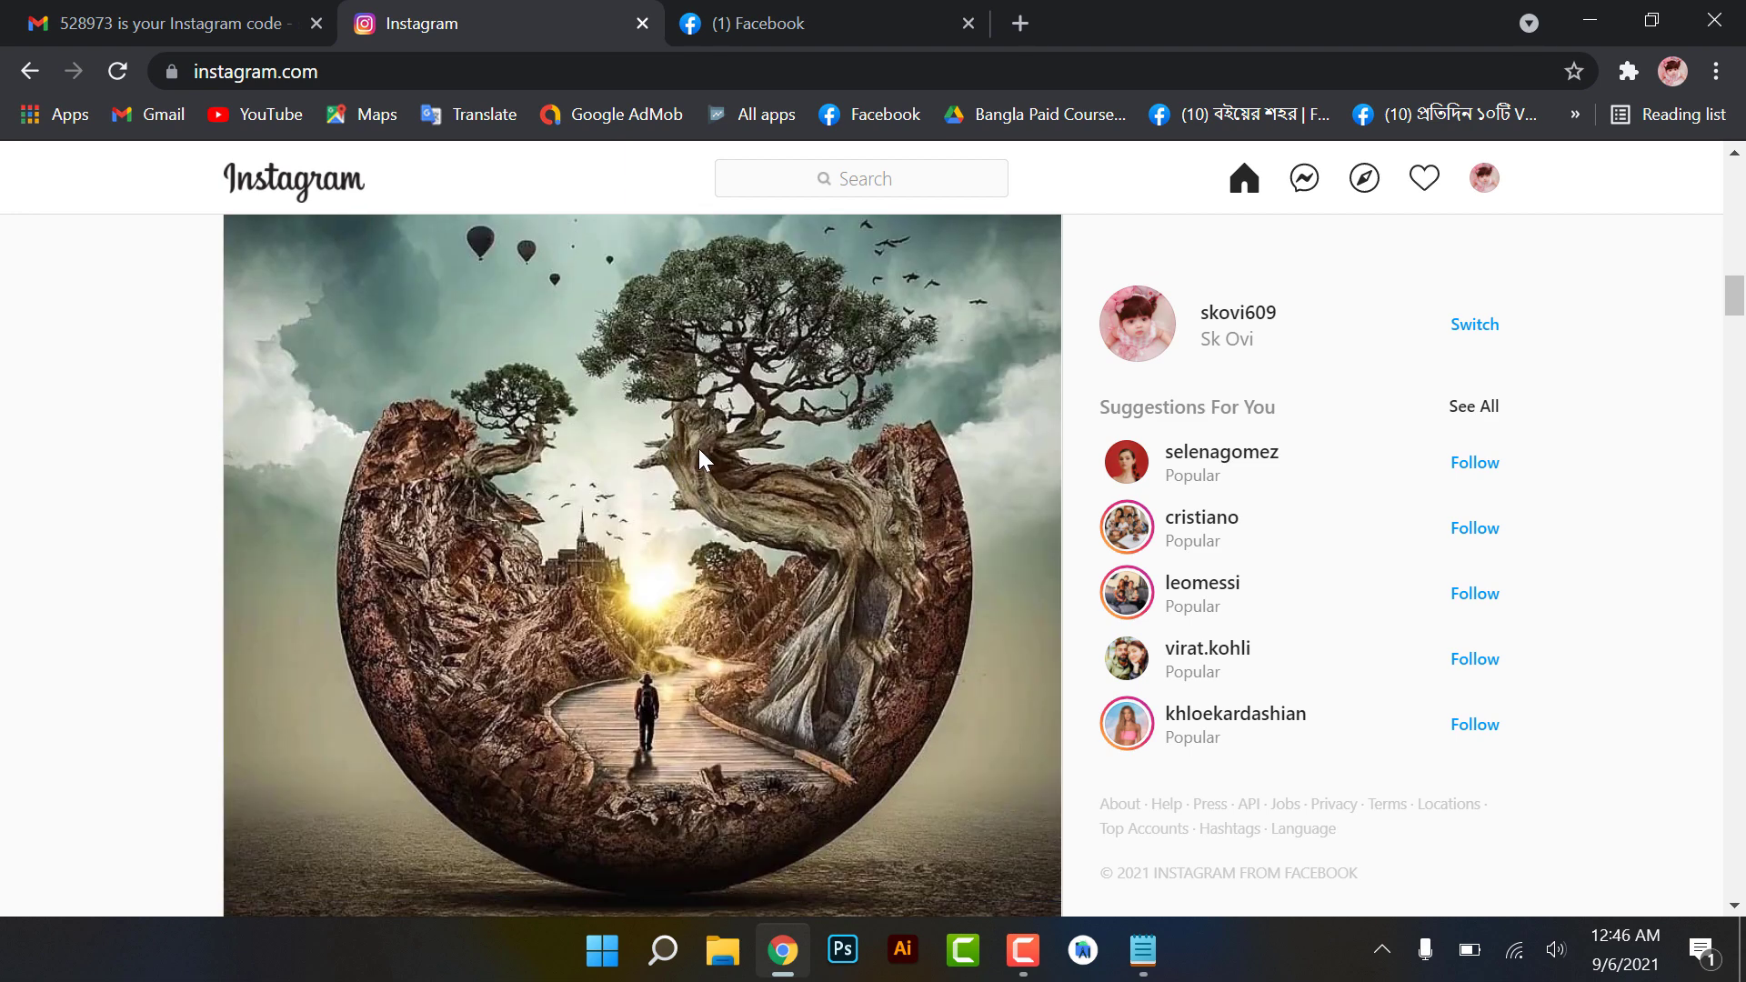
Launch Illustrator and dismiss the crash recovery notice.
click(853, 960)
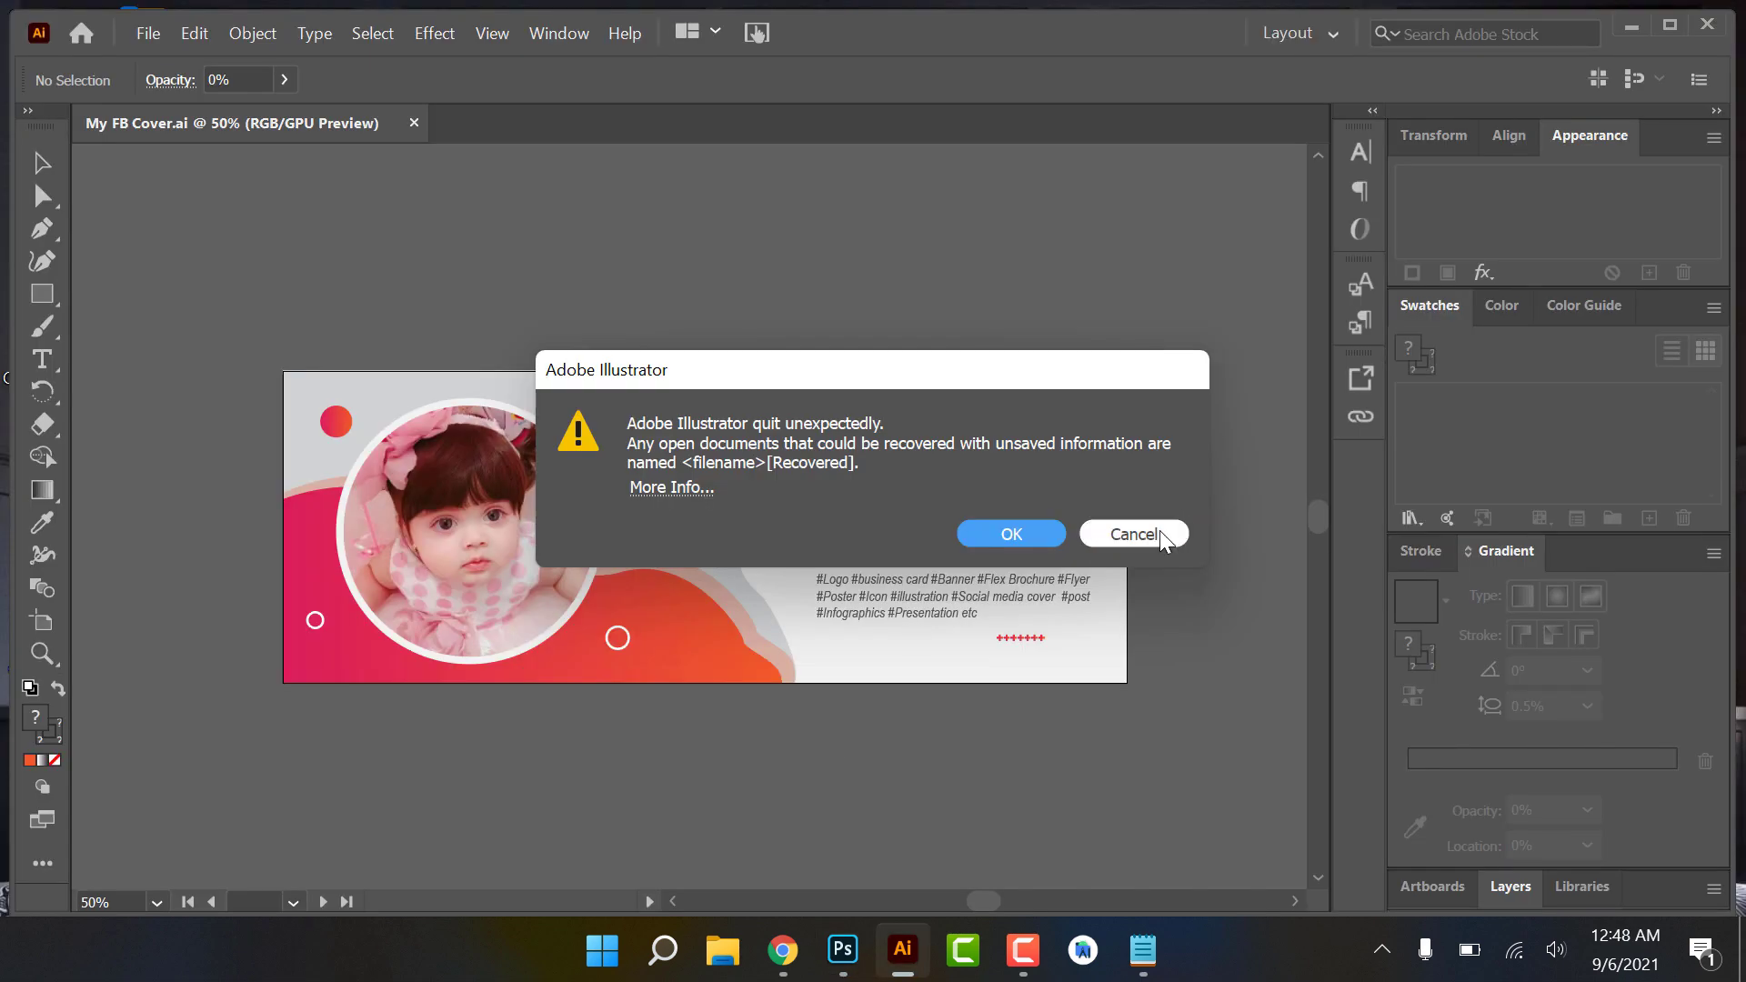
click(1156, 539)
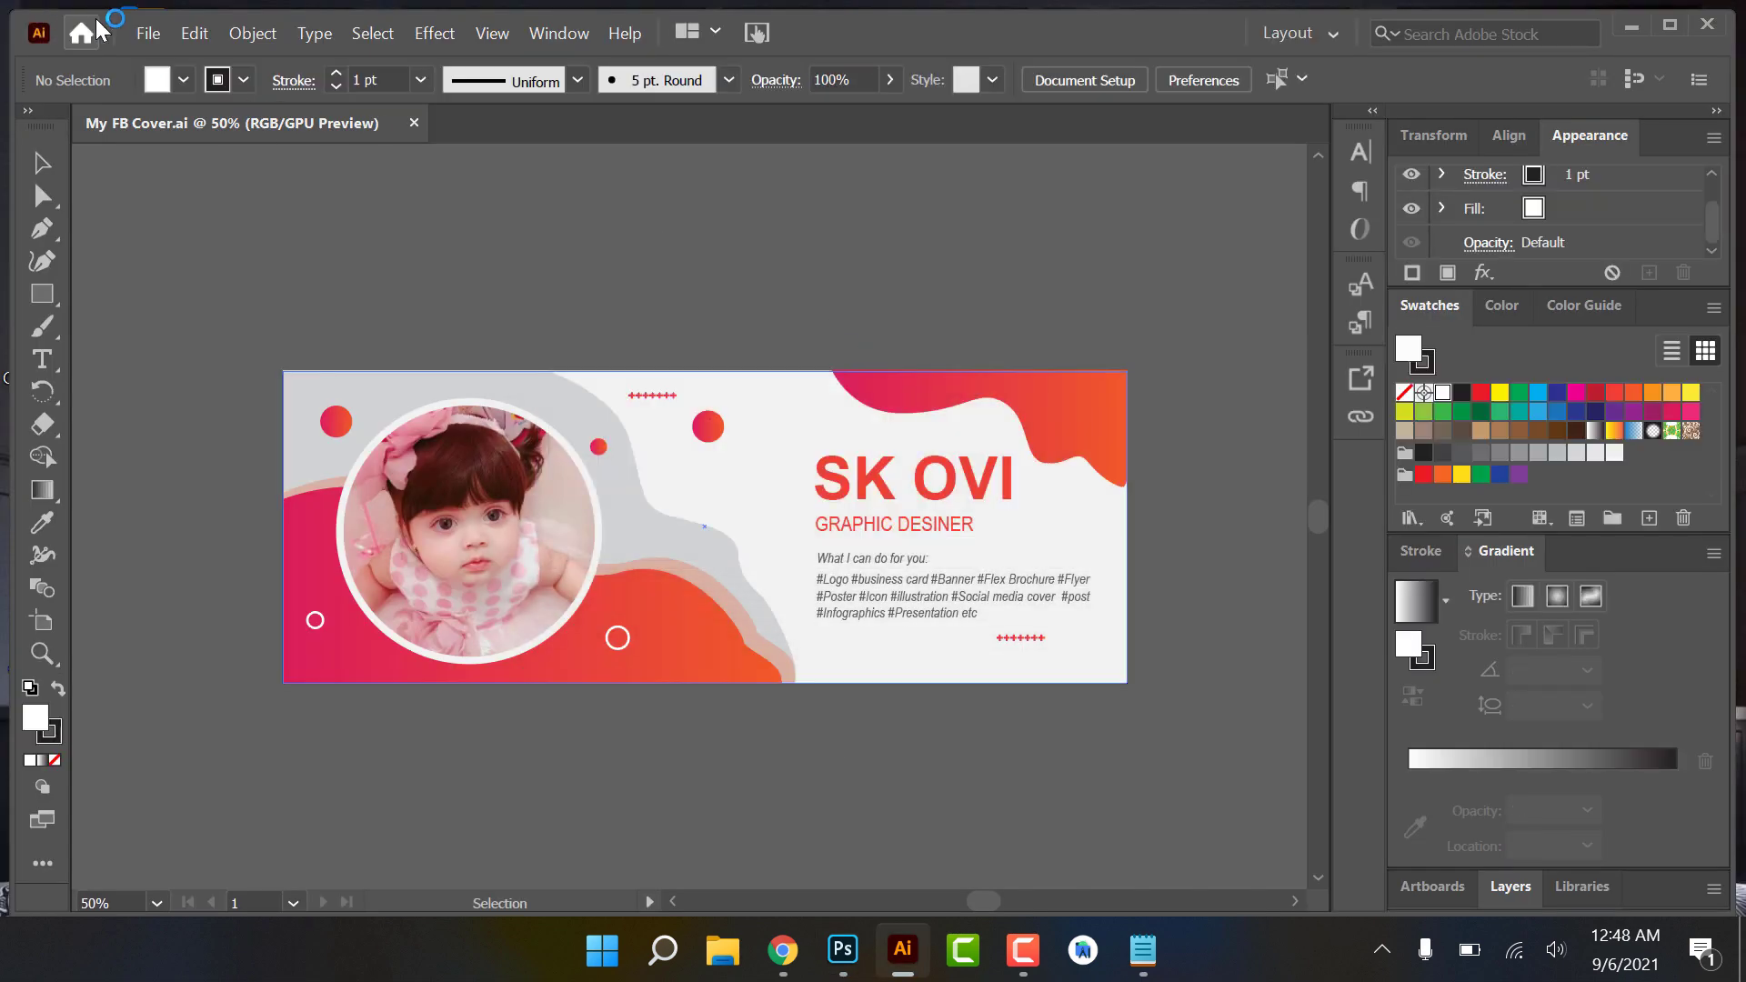
click(146, 36)
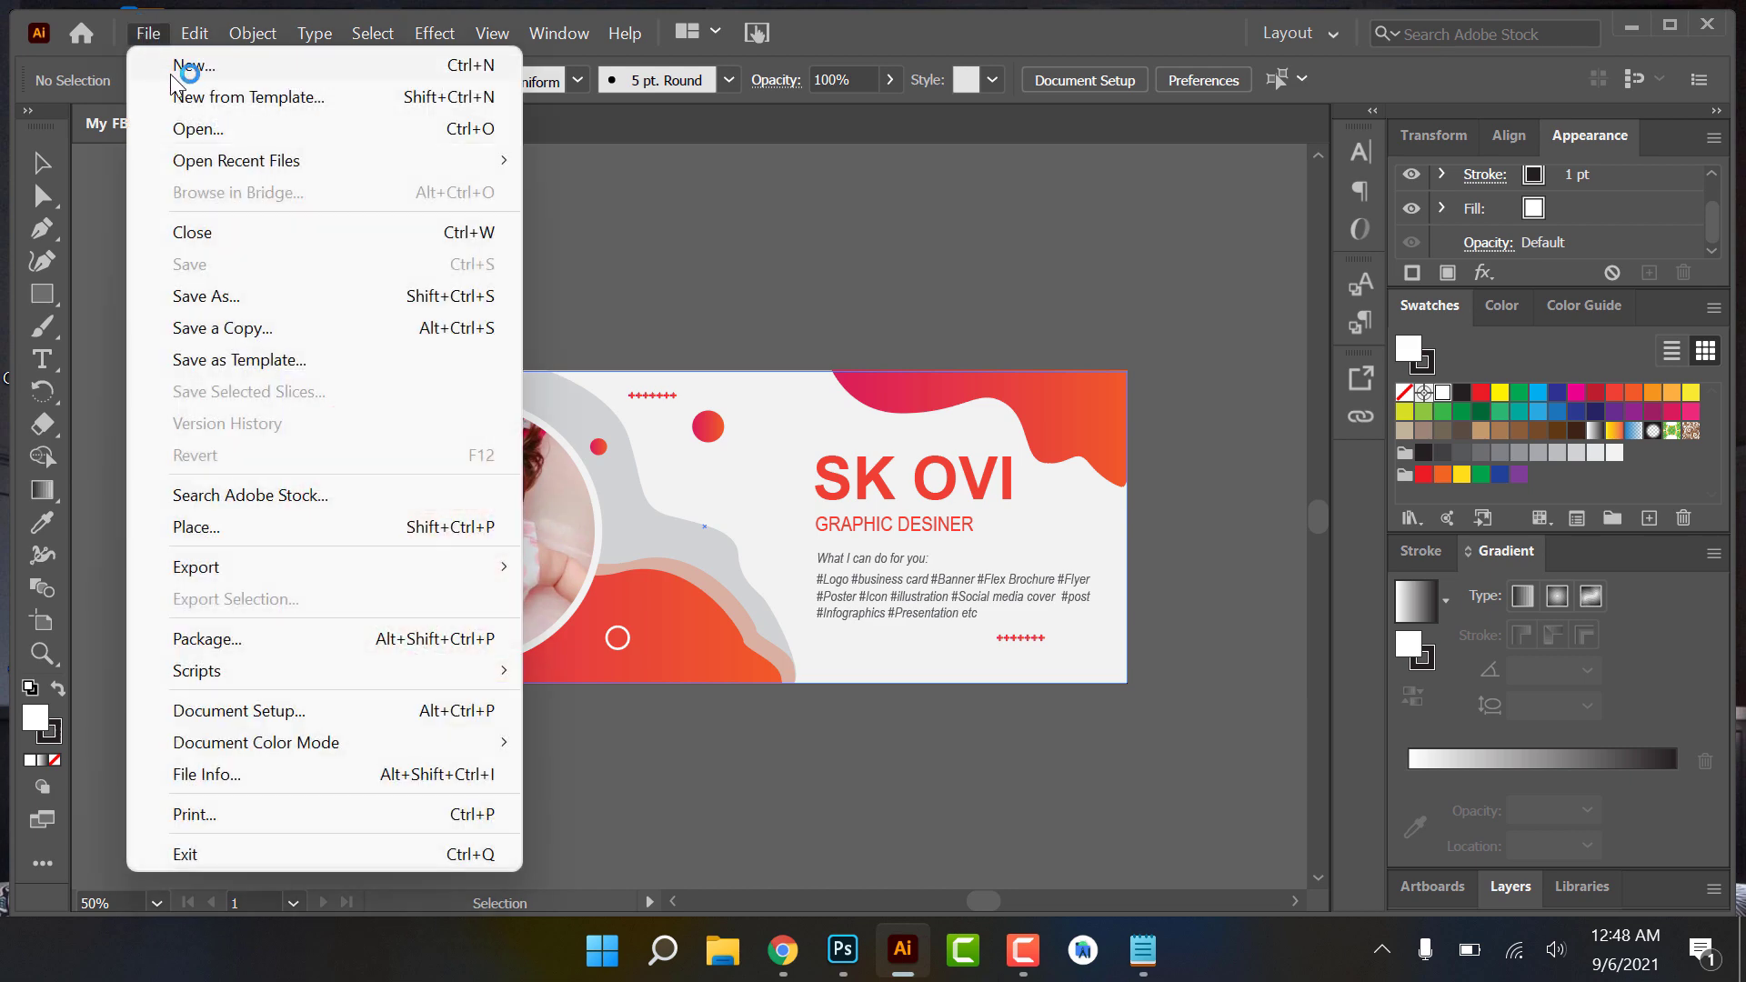
click(370, 242)
Create a new 1000 × 1000 px RGB document with Ctrl+N.
key(ctrl+n)
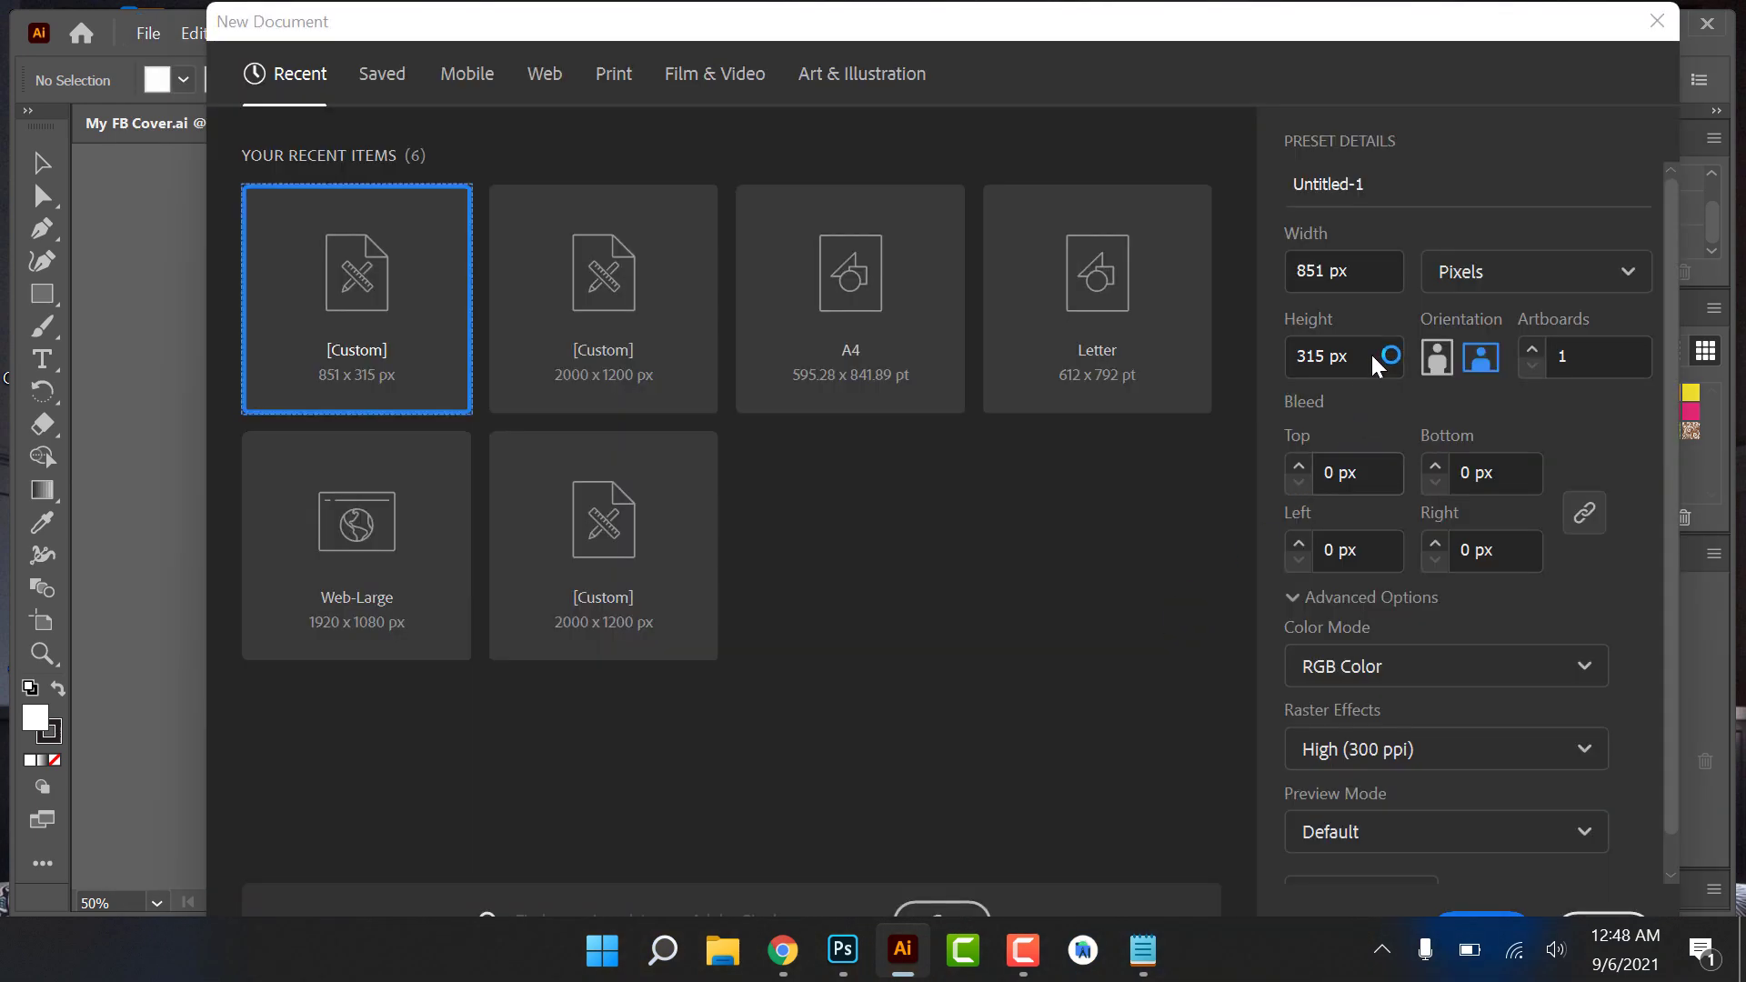
click(1328, 269)
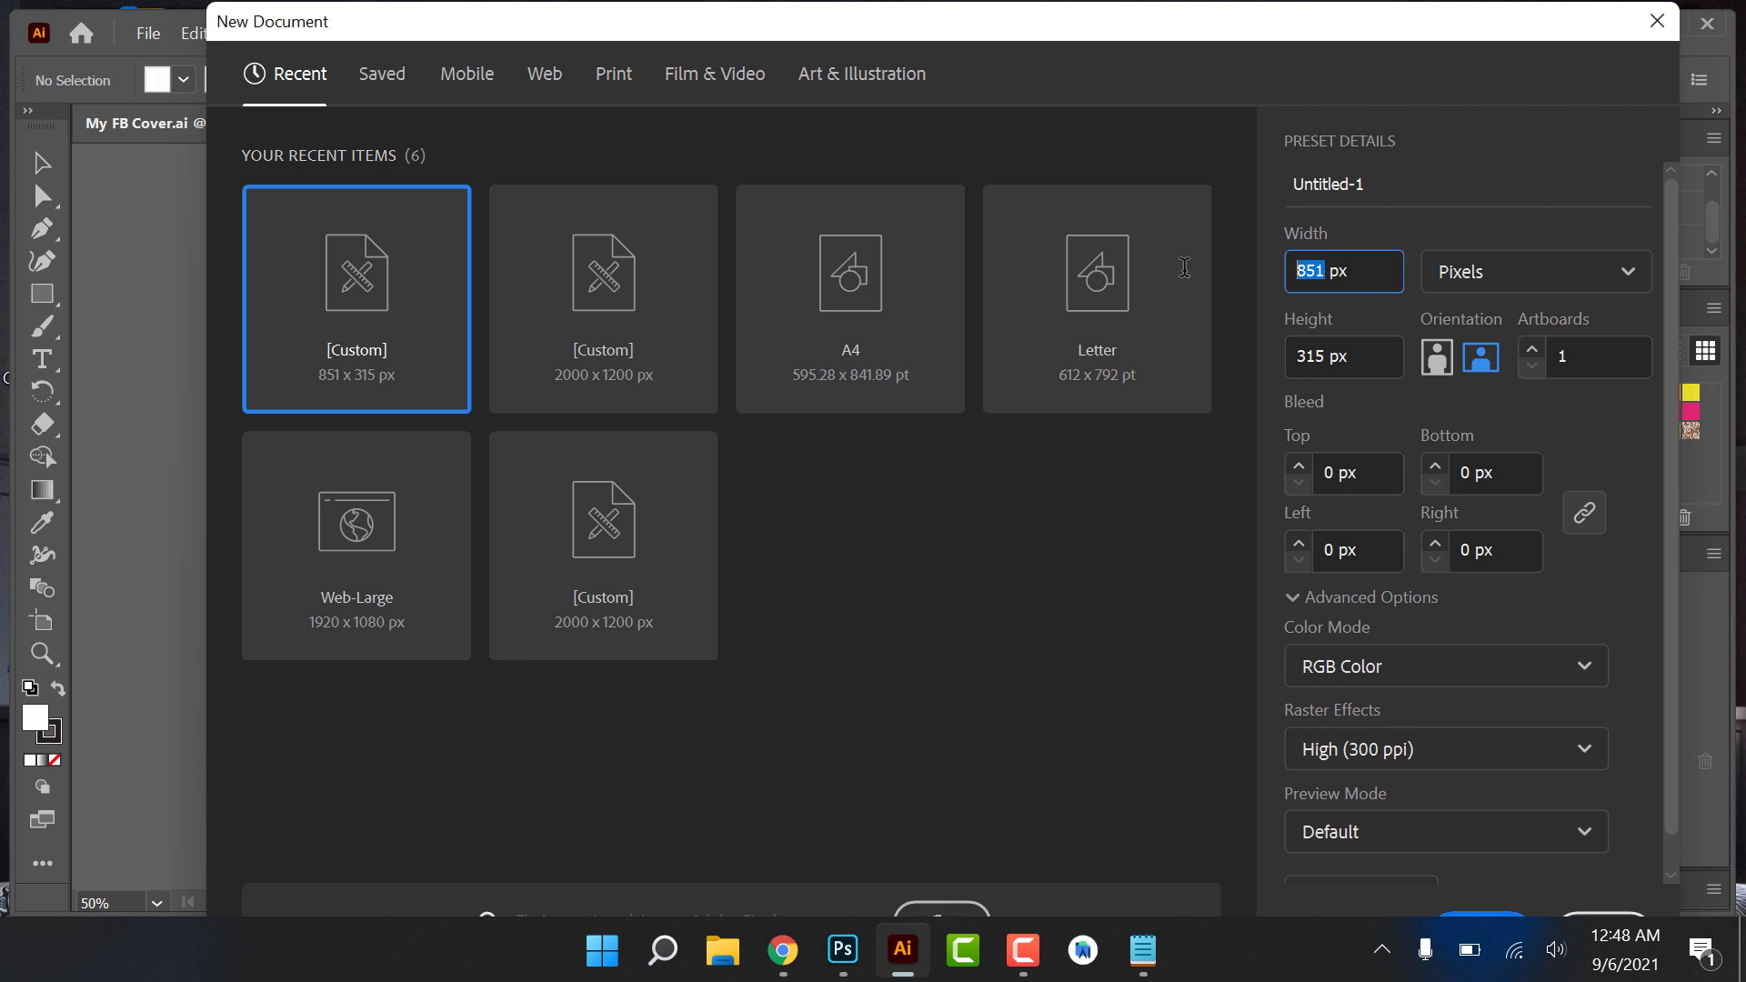
text(1000)
key(Tab)
text(1000)
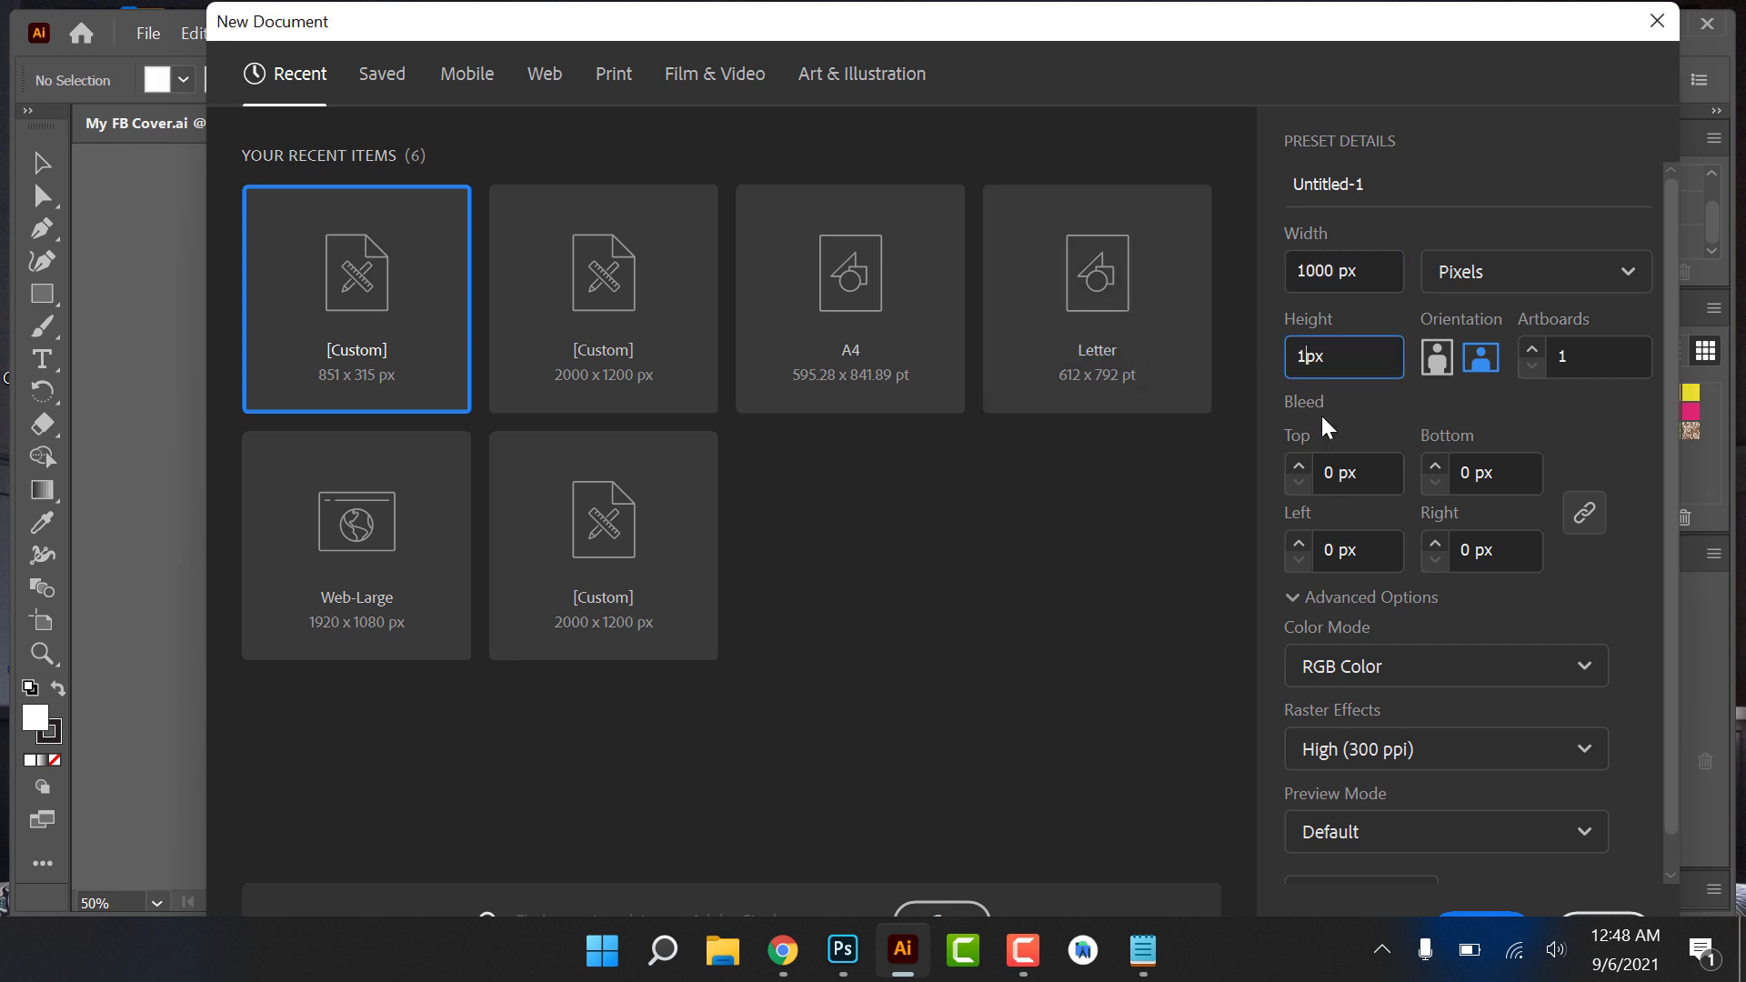
click(1475, 914)
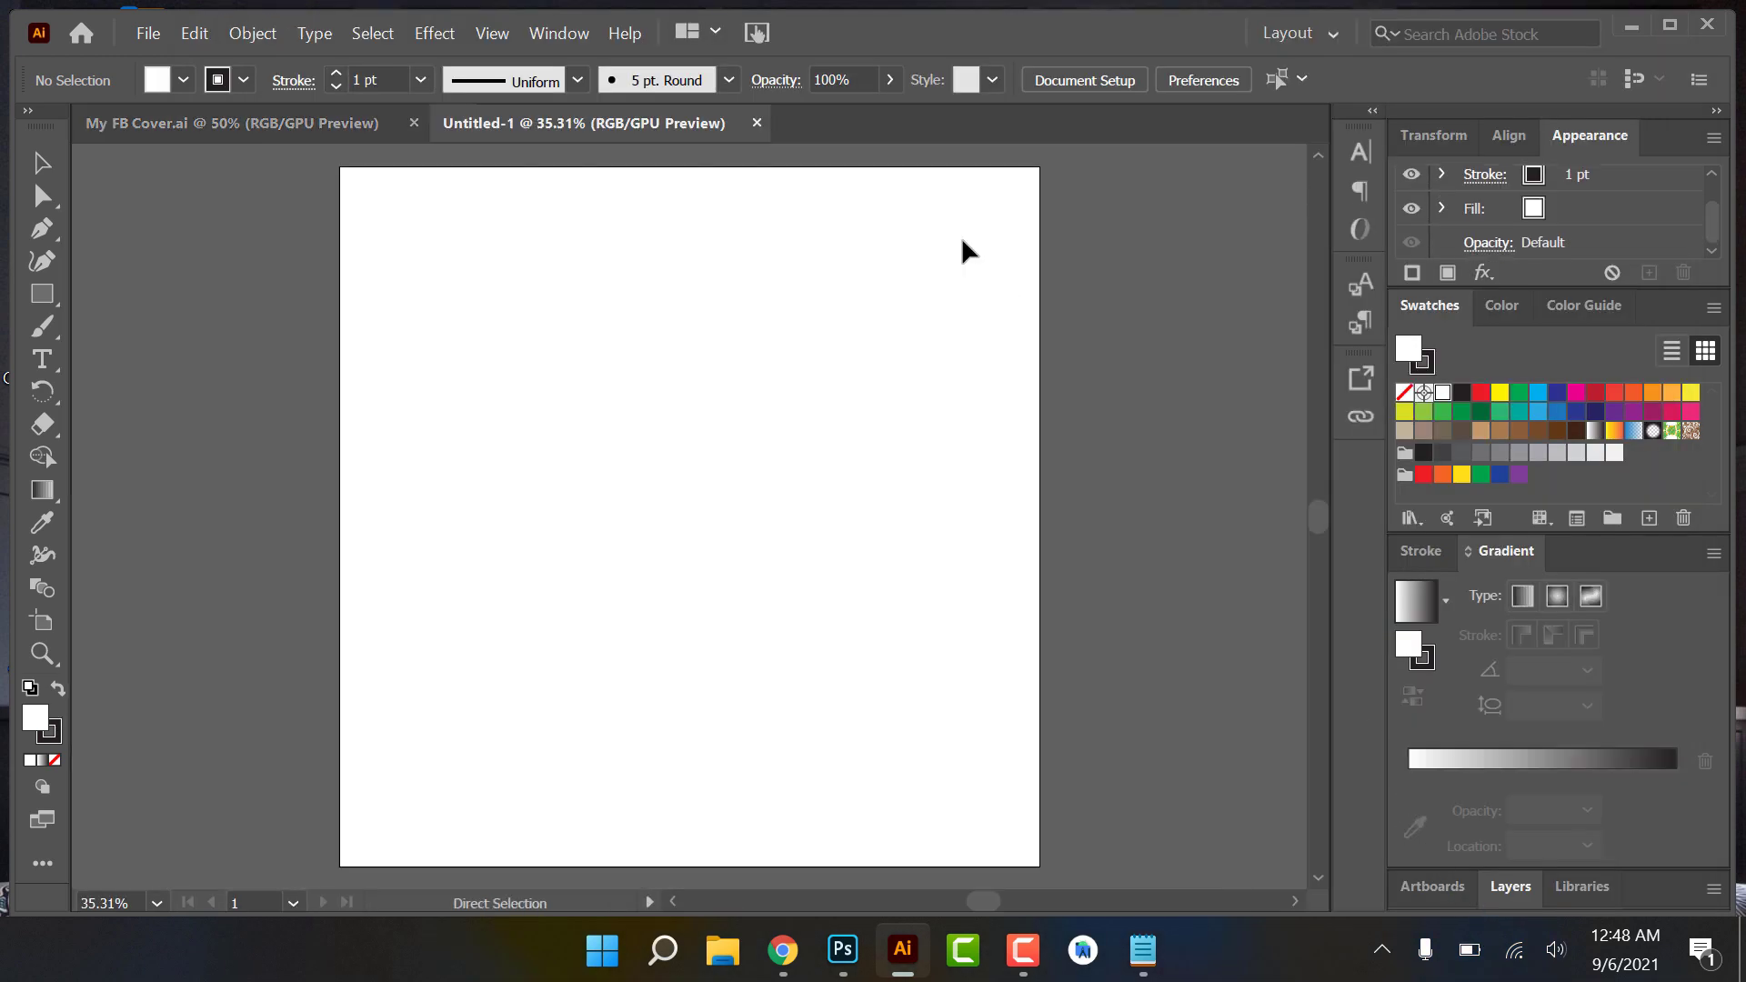
Release the clipping mask on the cover artwork in My FB Cover.ai.
key(ctrl+minus)
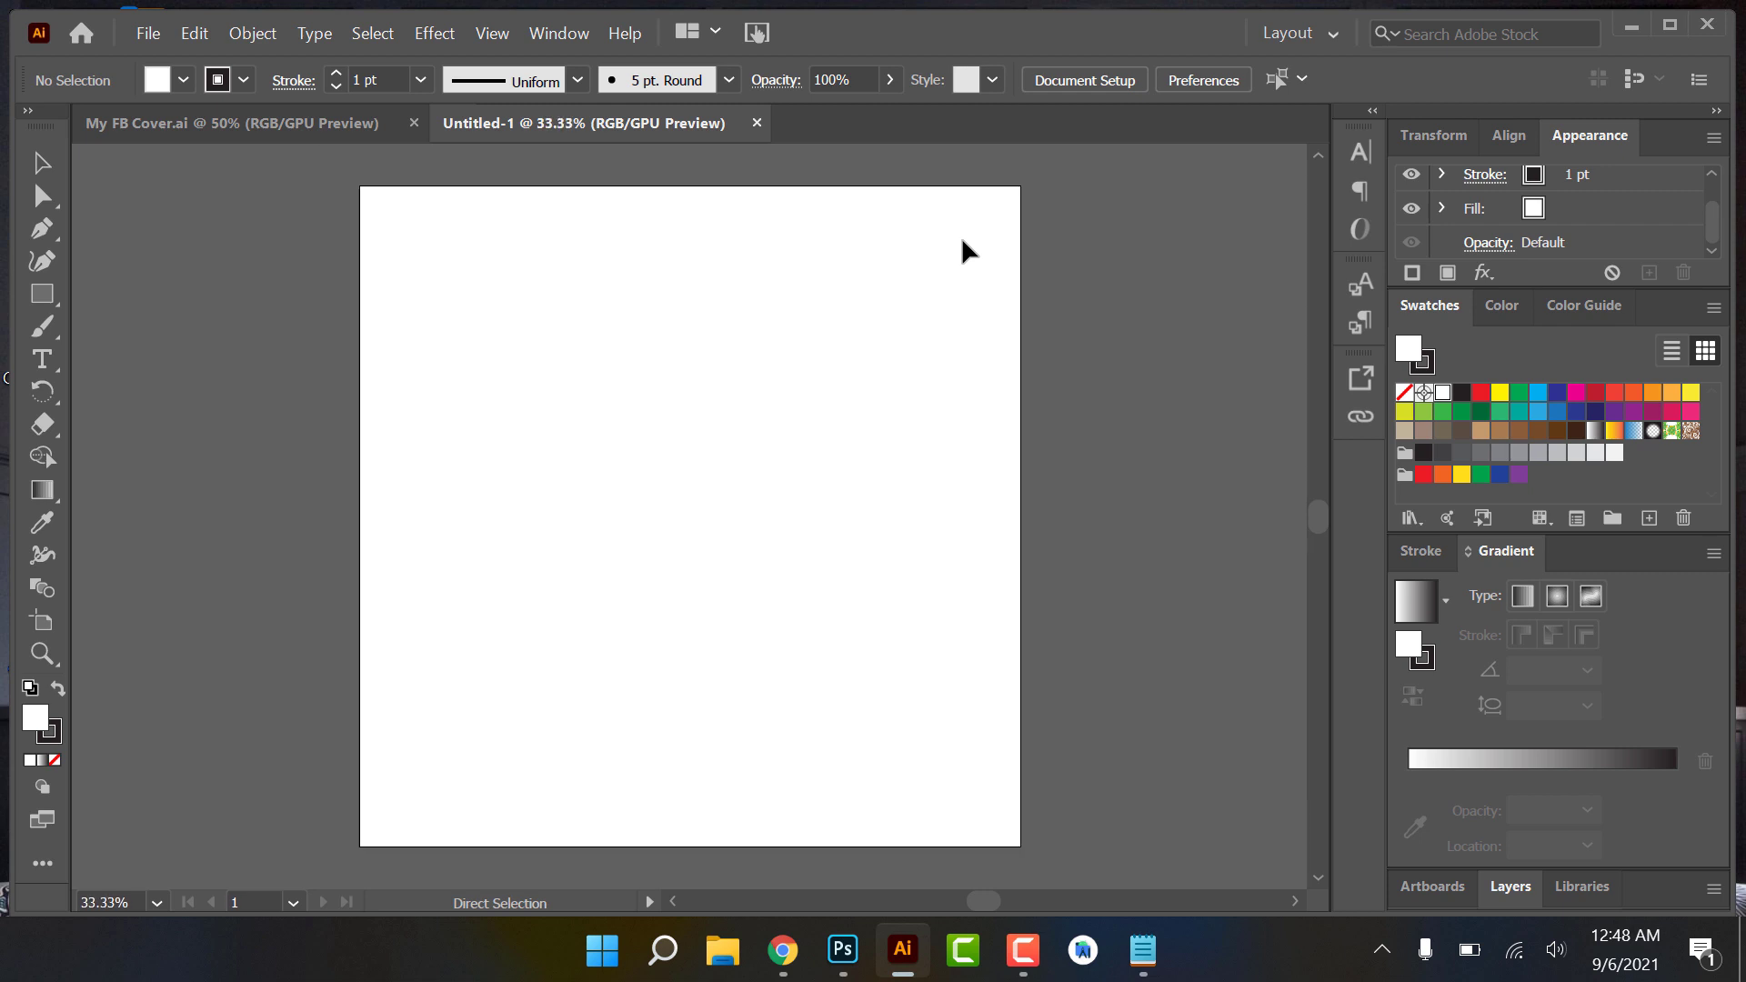
click(364, 135)
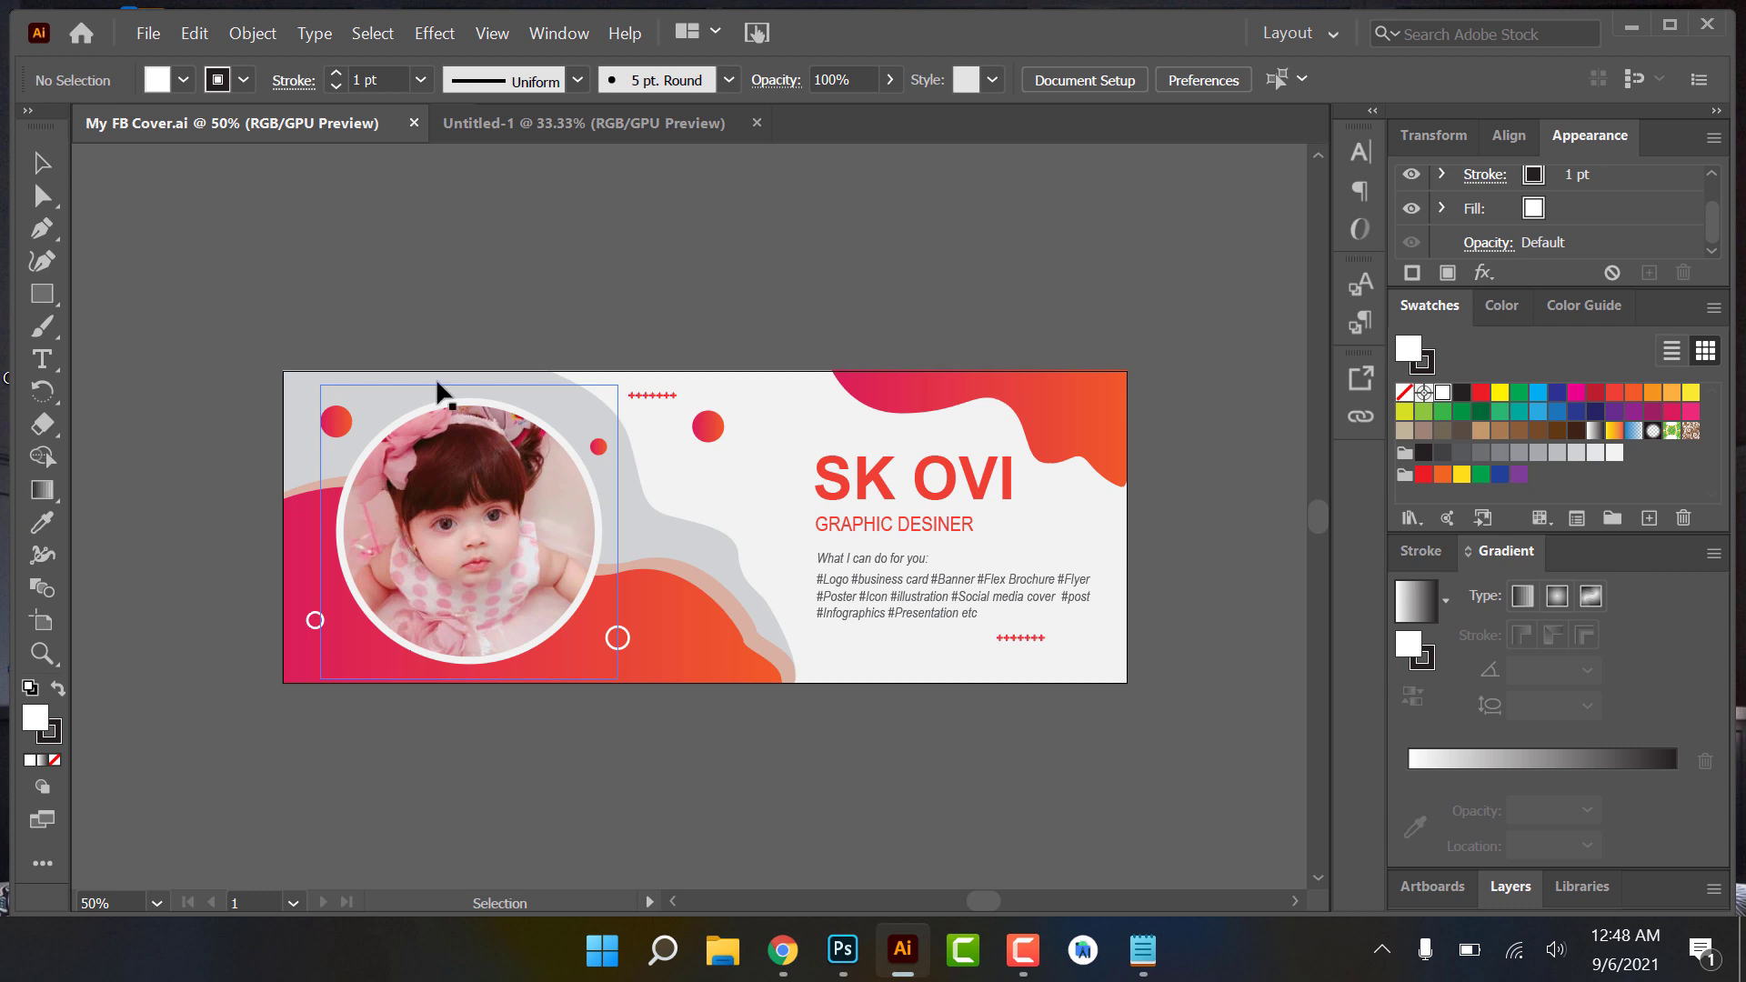
drag(205, 321, 437, 444)
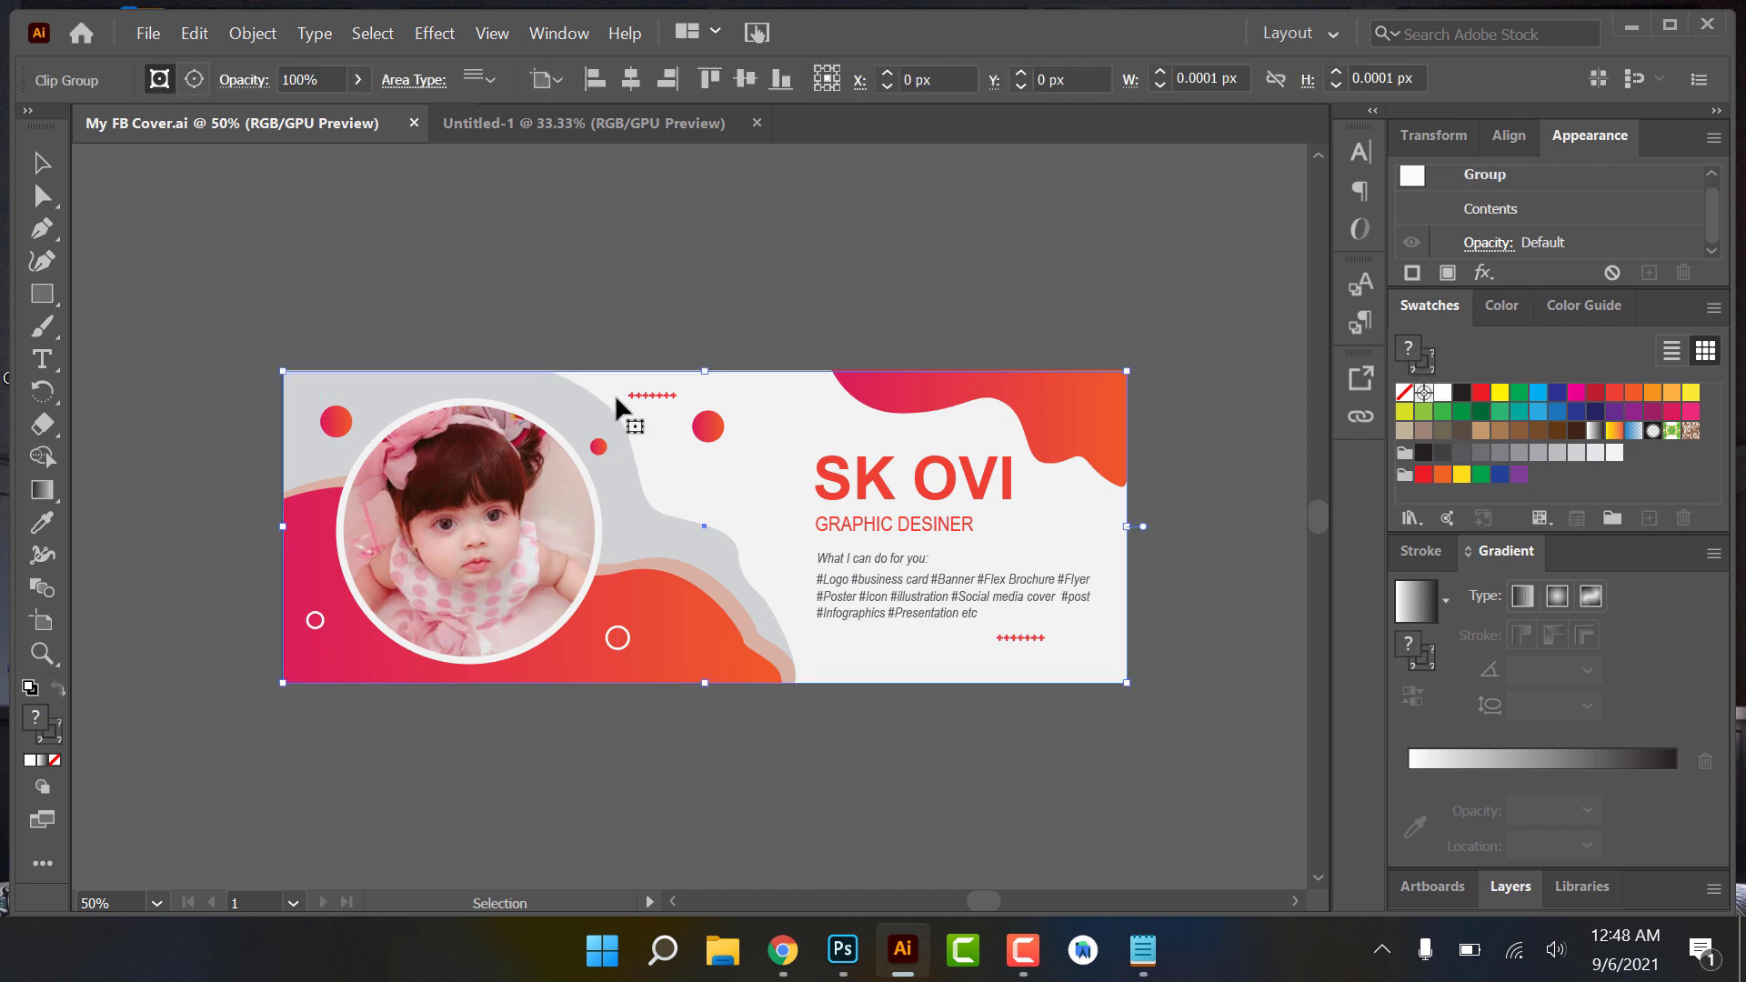
right_click(620, 399)
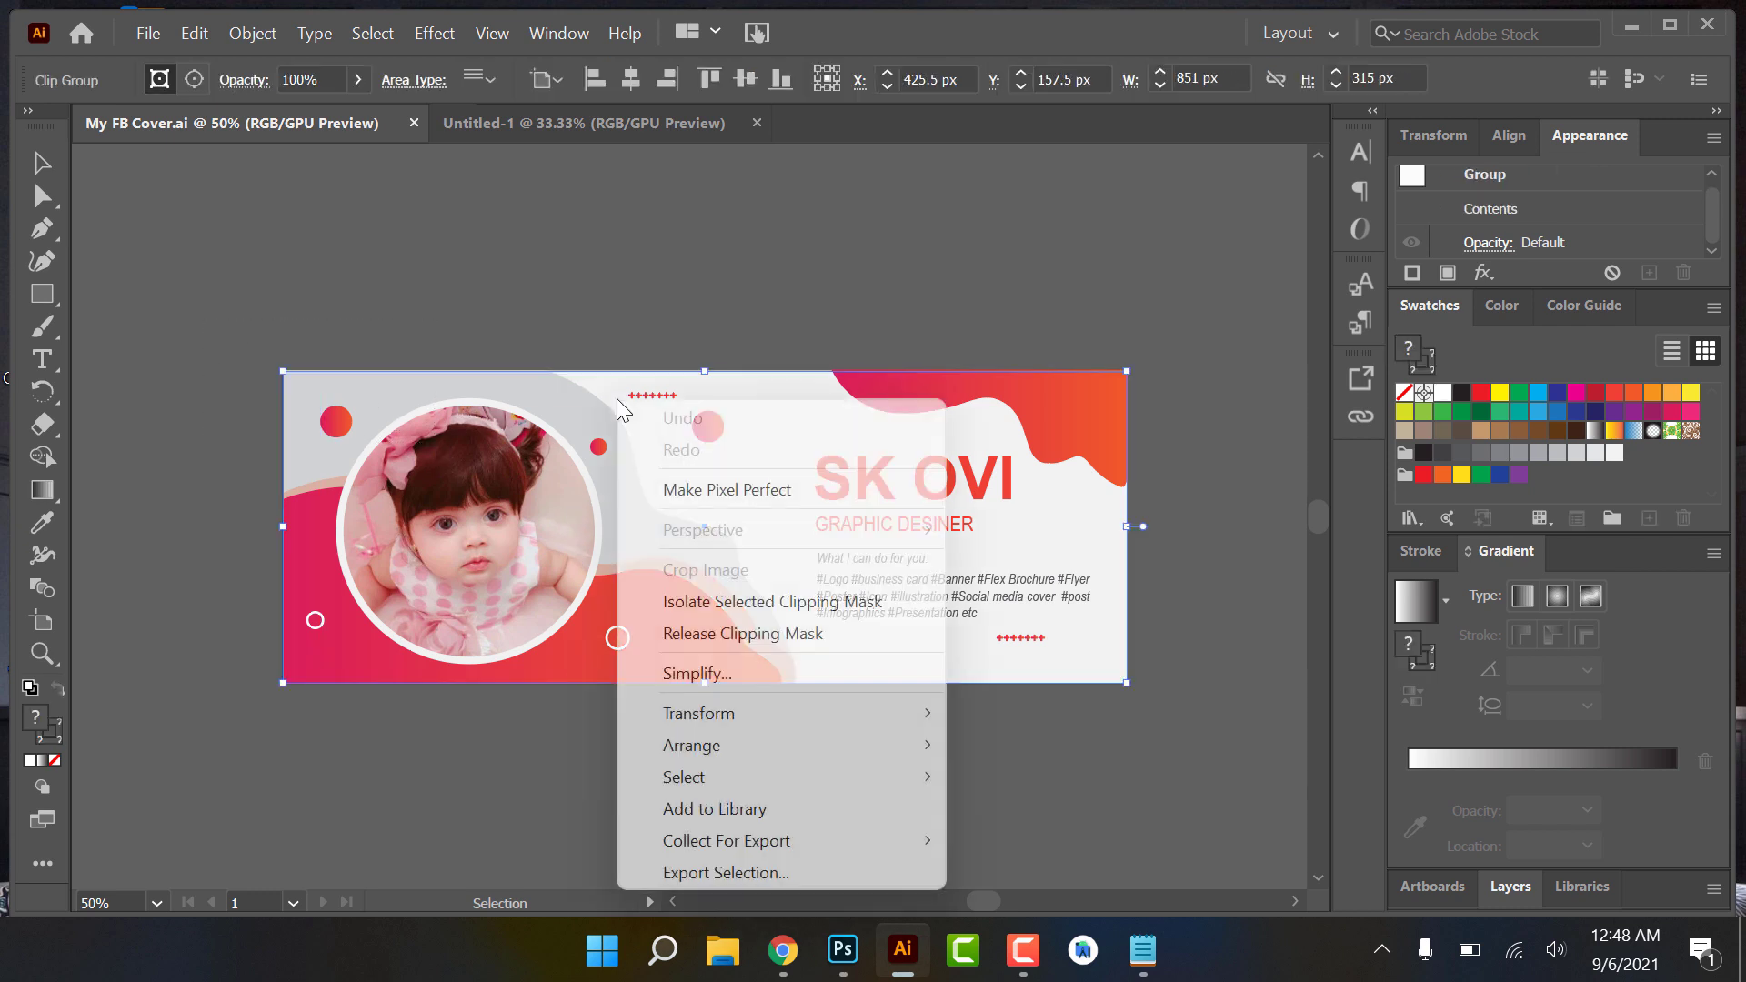
click(794, 636)
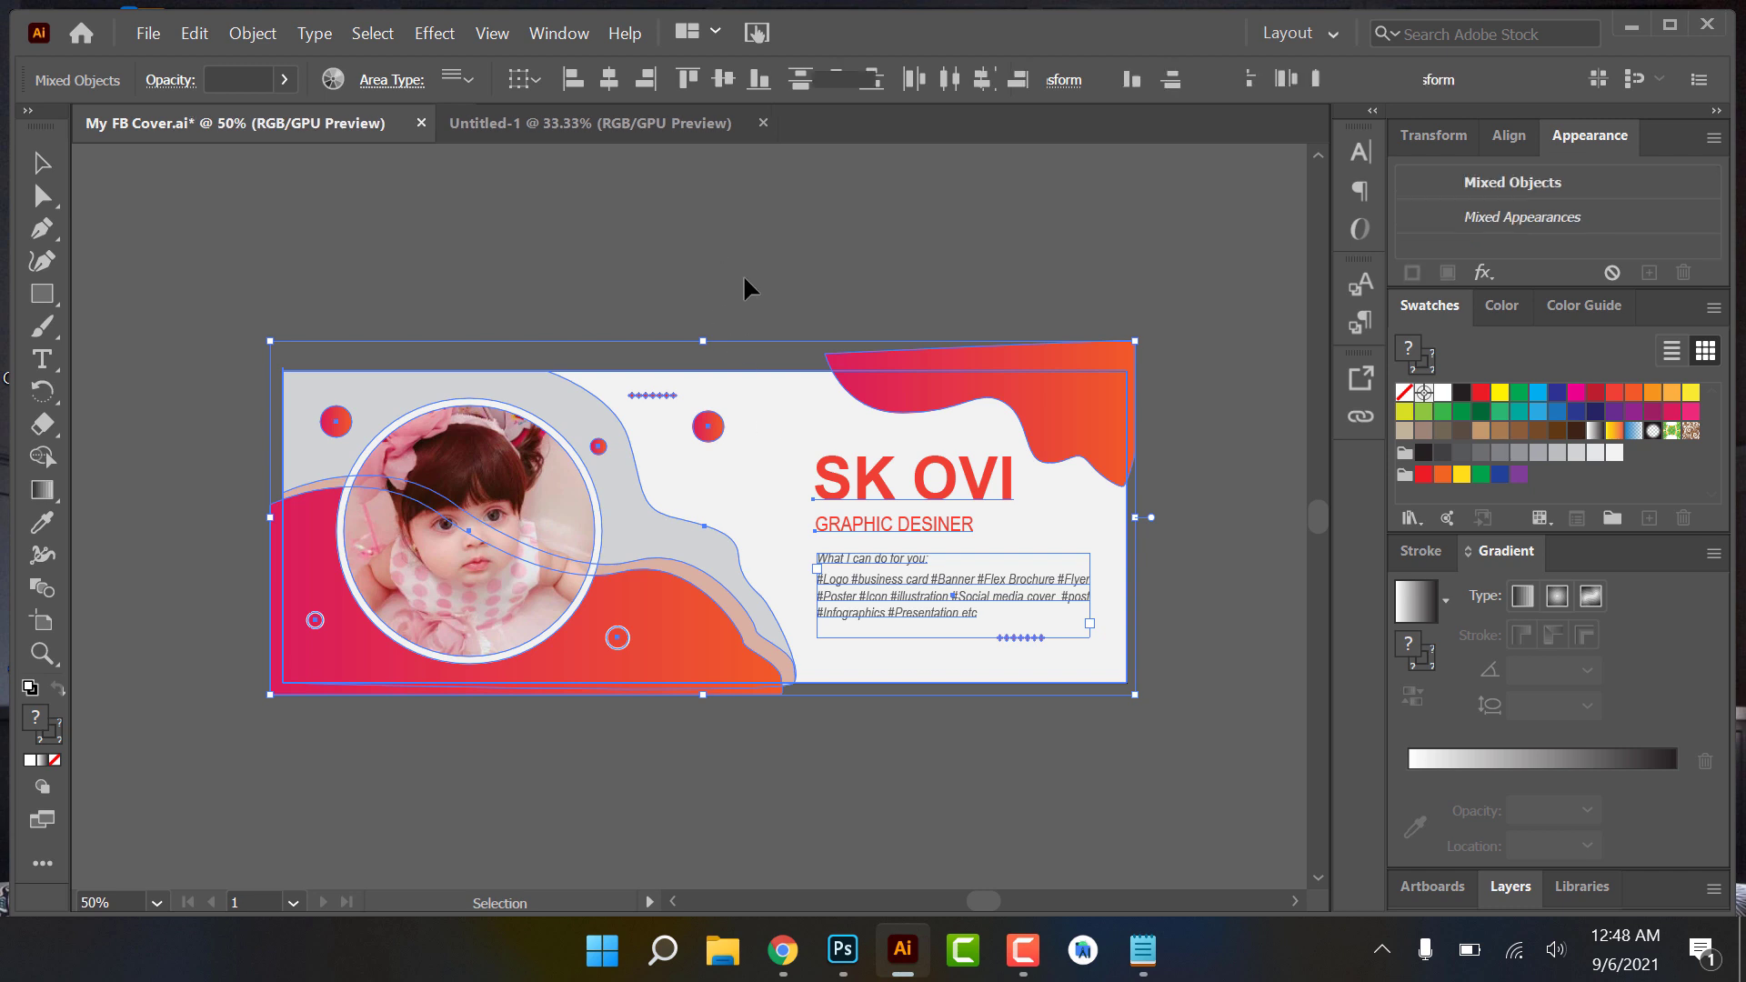
click(955, 331)
Move the pasted cover artwork to the top of the square artboard and trial-stretch it.
drag(761, 453, 596, 346)
drag(924, 421, 1027, 870)
click(1149, 647)
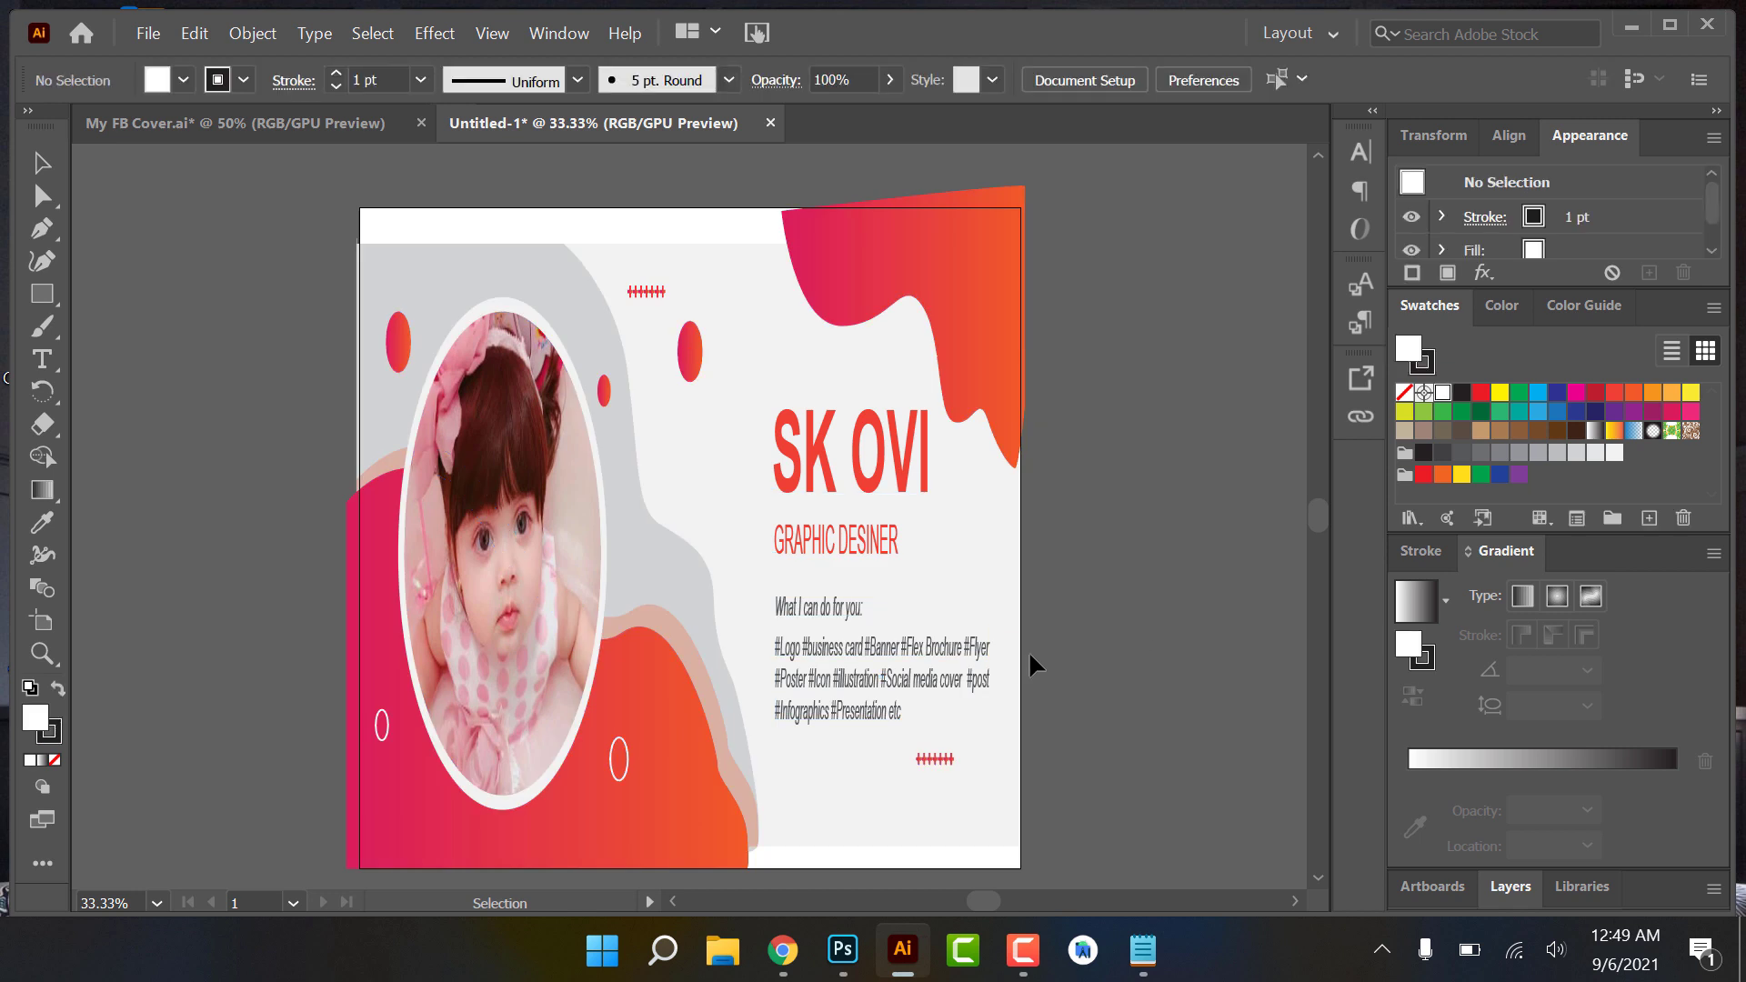
key(ctrl+z)
Resize the light background rectangle to cover the whole artboard.
click(1103, 464)
drag(703, 303, 702, 587)
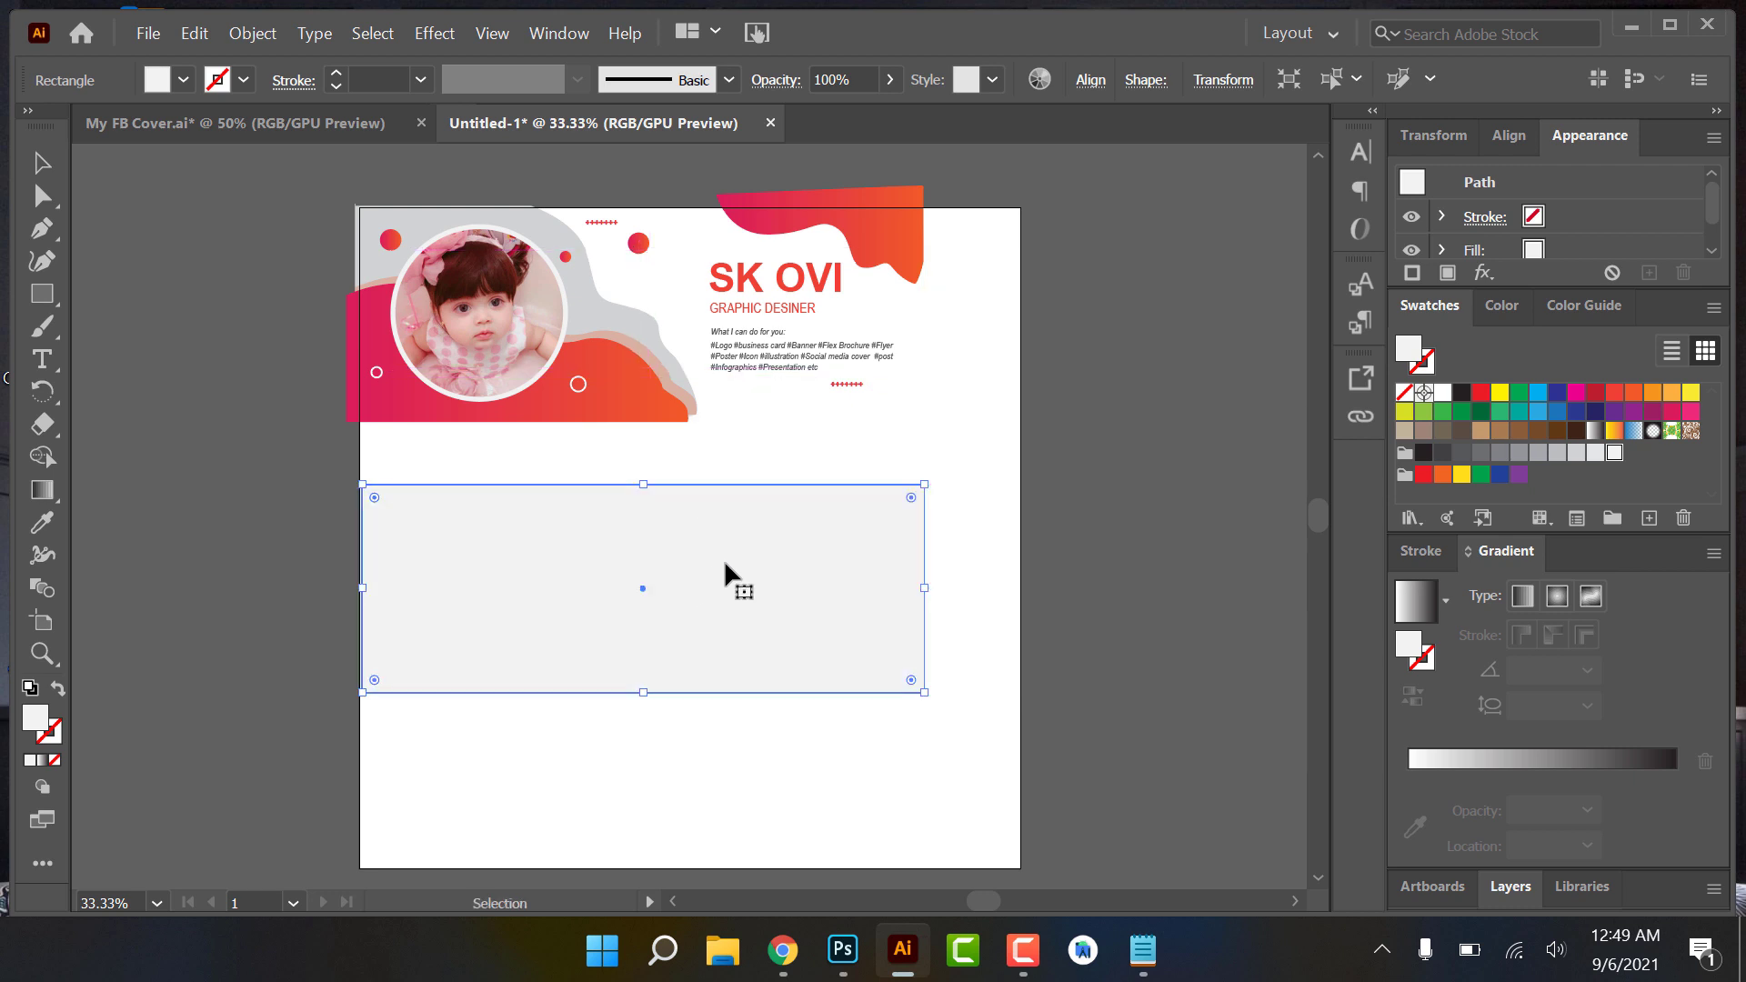
drag(645, 484, 616, 209)
drag(649, 699, 680, 869)
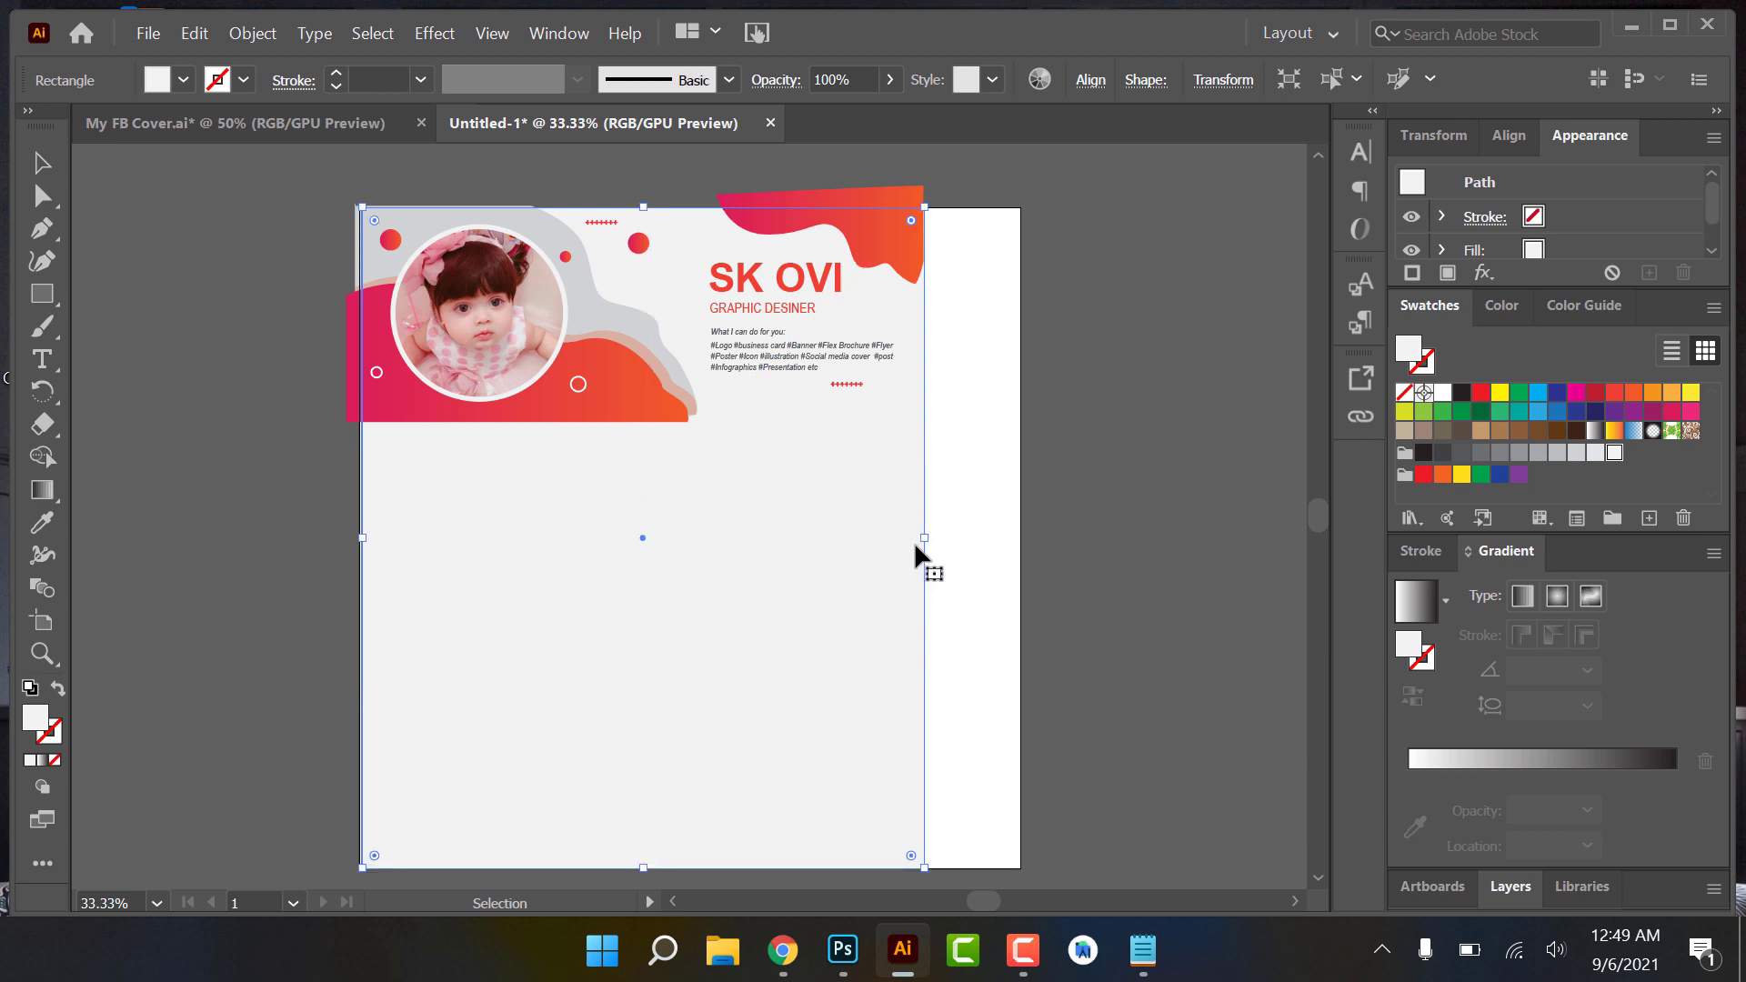
drag(924, 537, 1029, 566)
click(1029, 569)
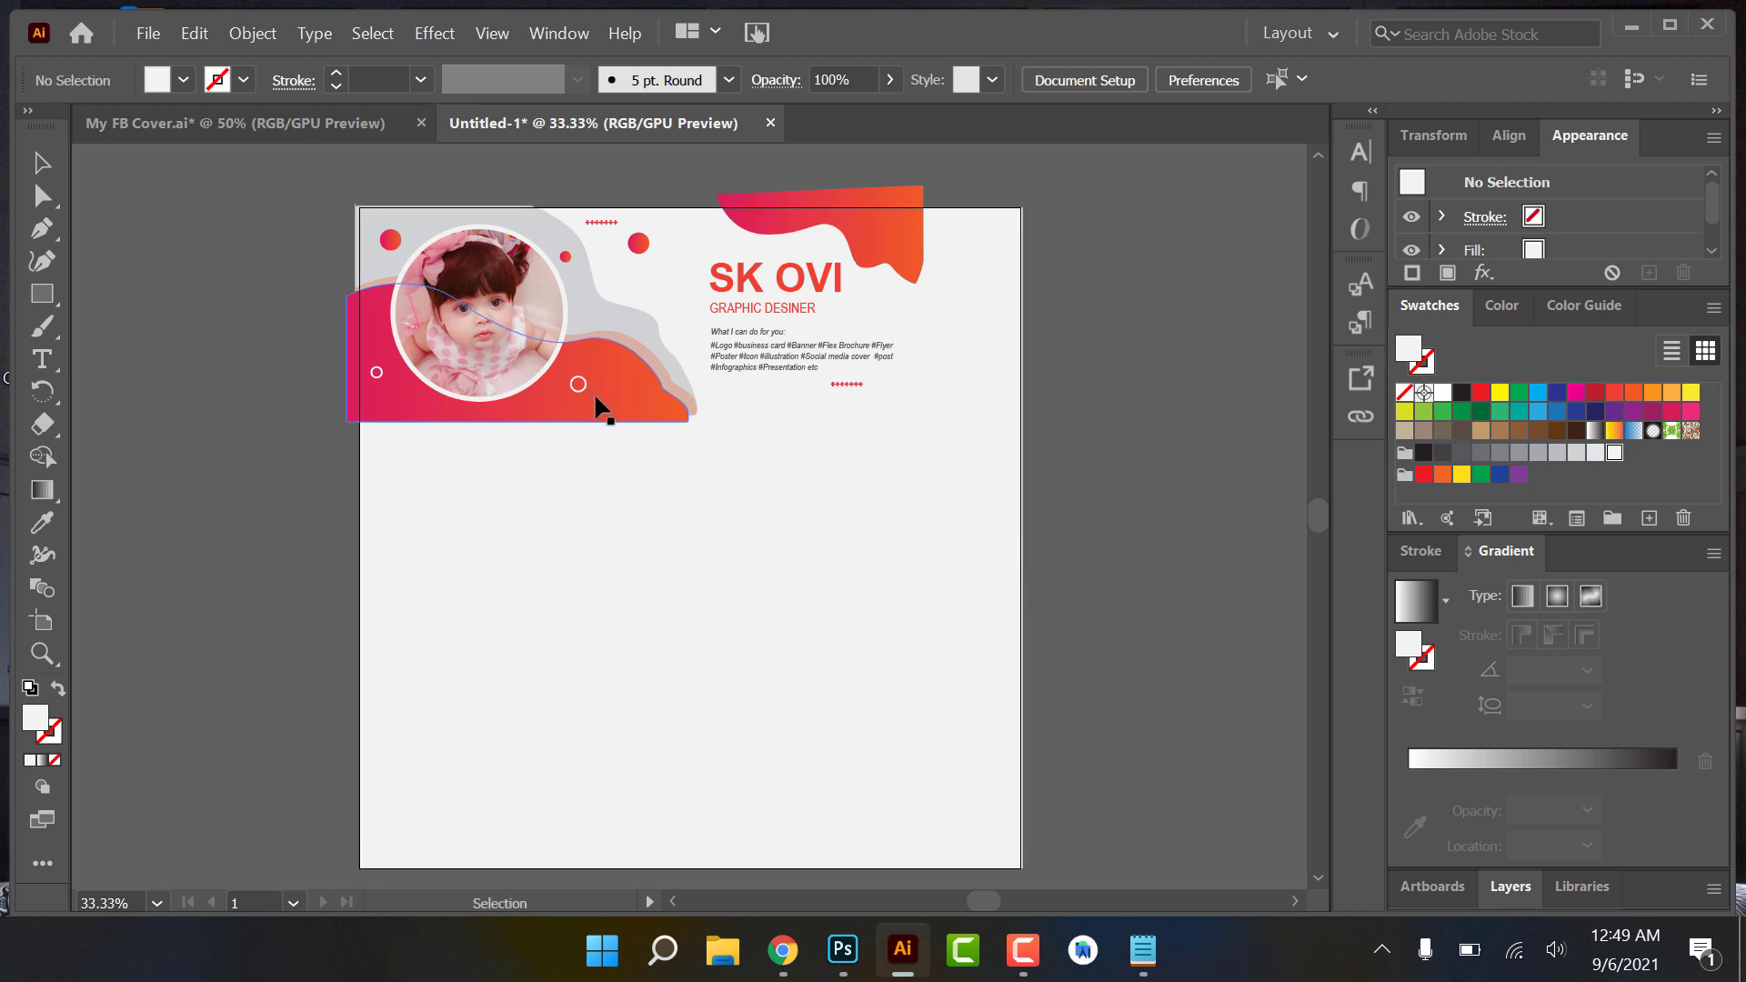
Move the red and pale pink waves to the bottom-left and enlarge them together.
drag(597, 406, 609, 850)
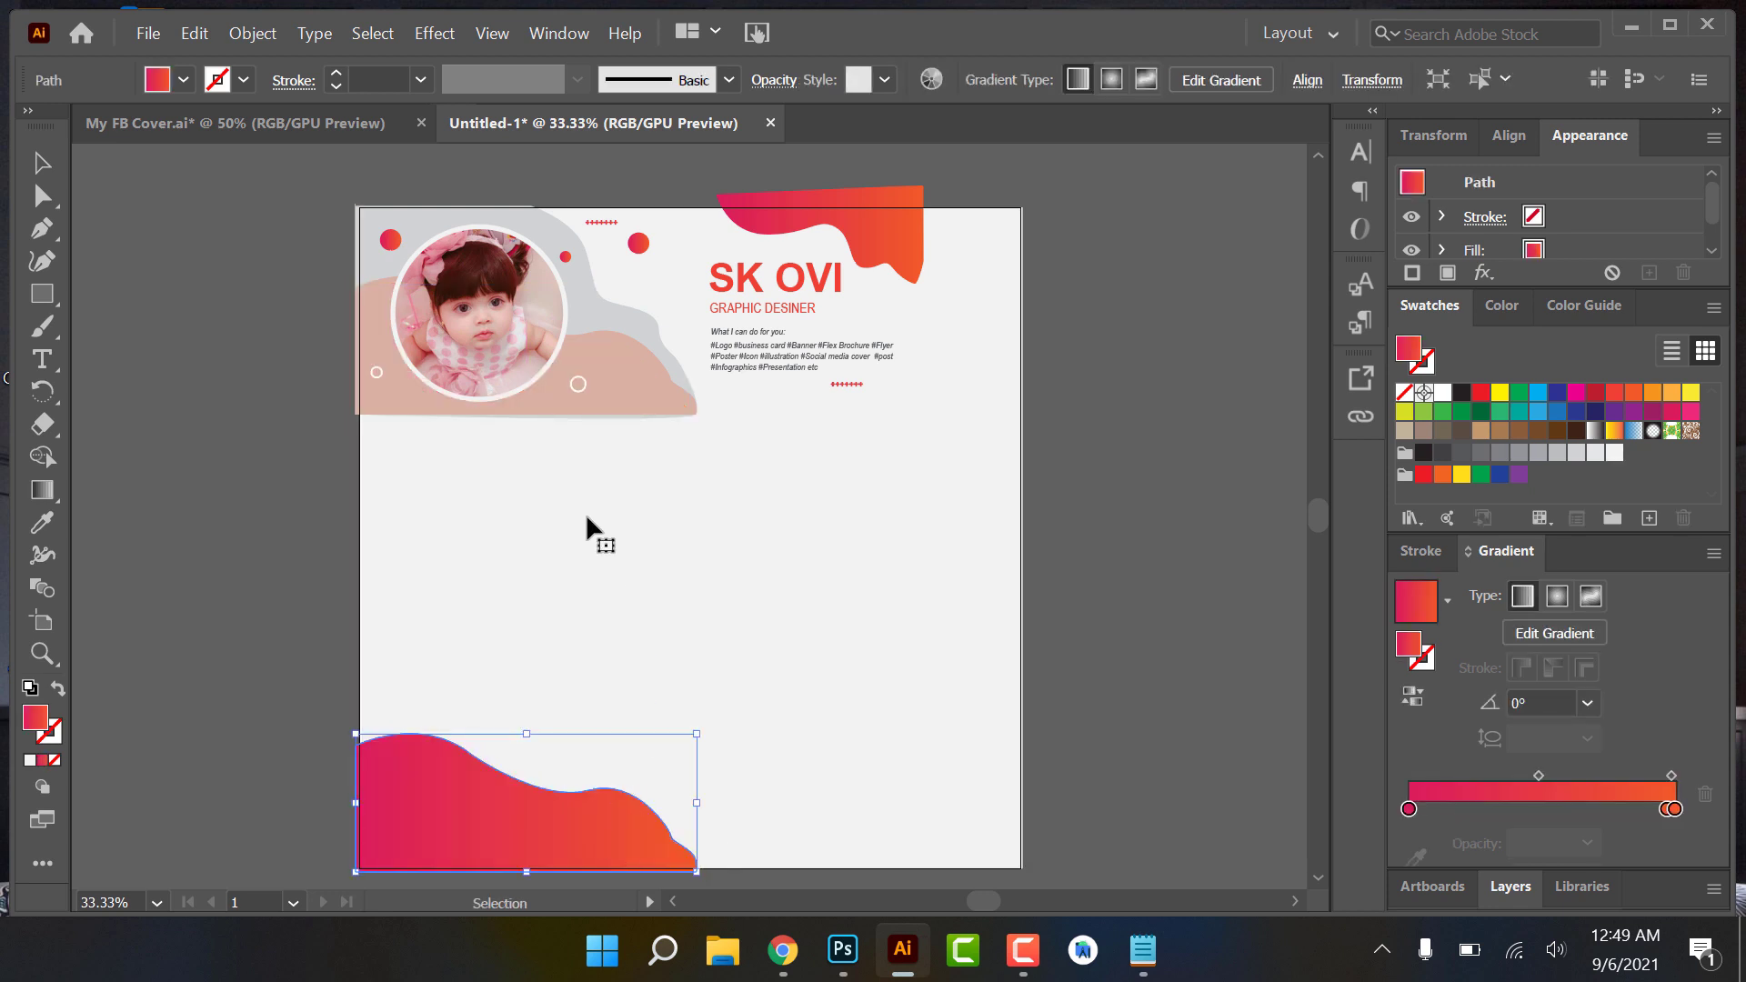
drag(576, 411, 647, 544)
drag(646, 761, 620, 815)
drag(303, 606, 522, 831)
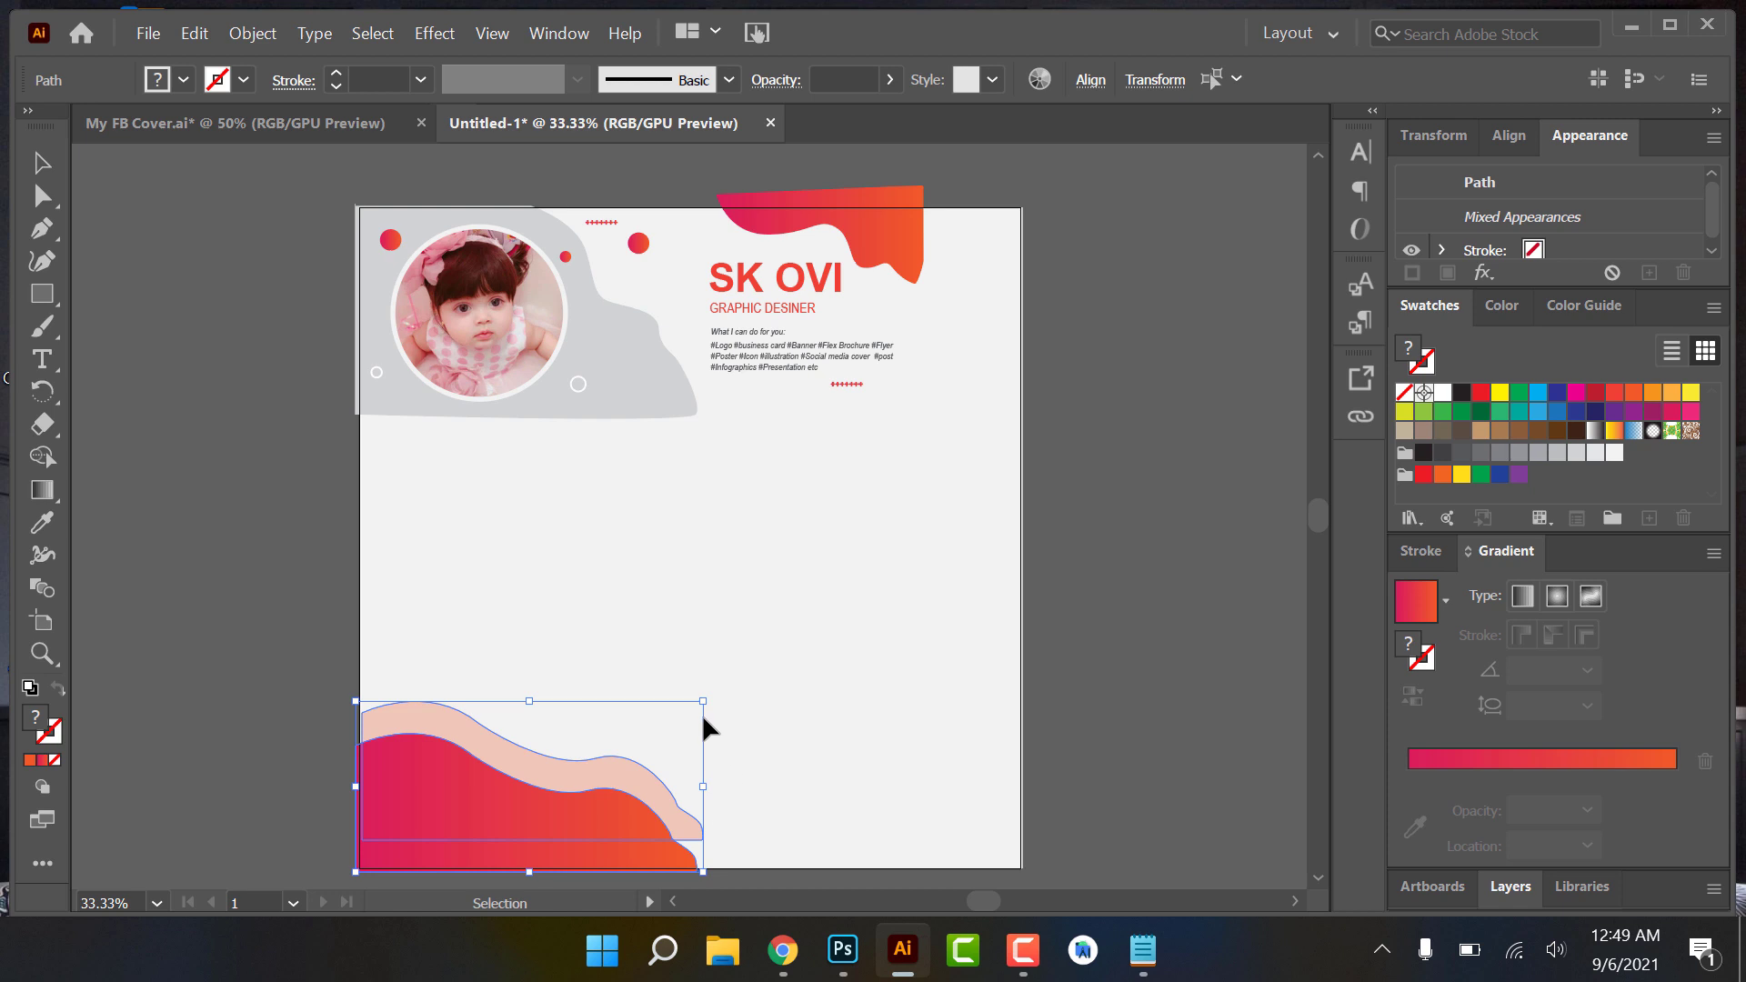
drag(710, 704, 794, 633)
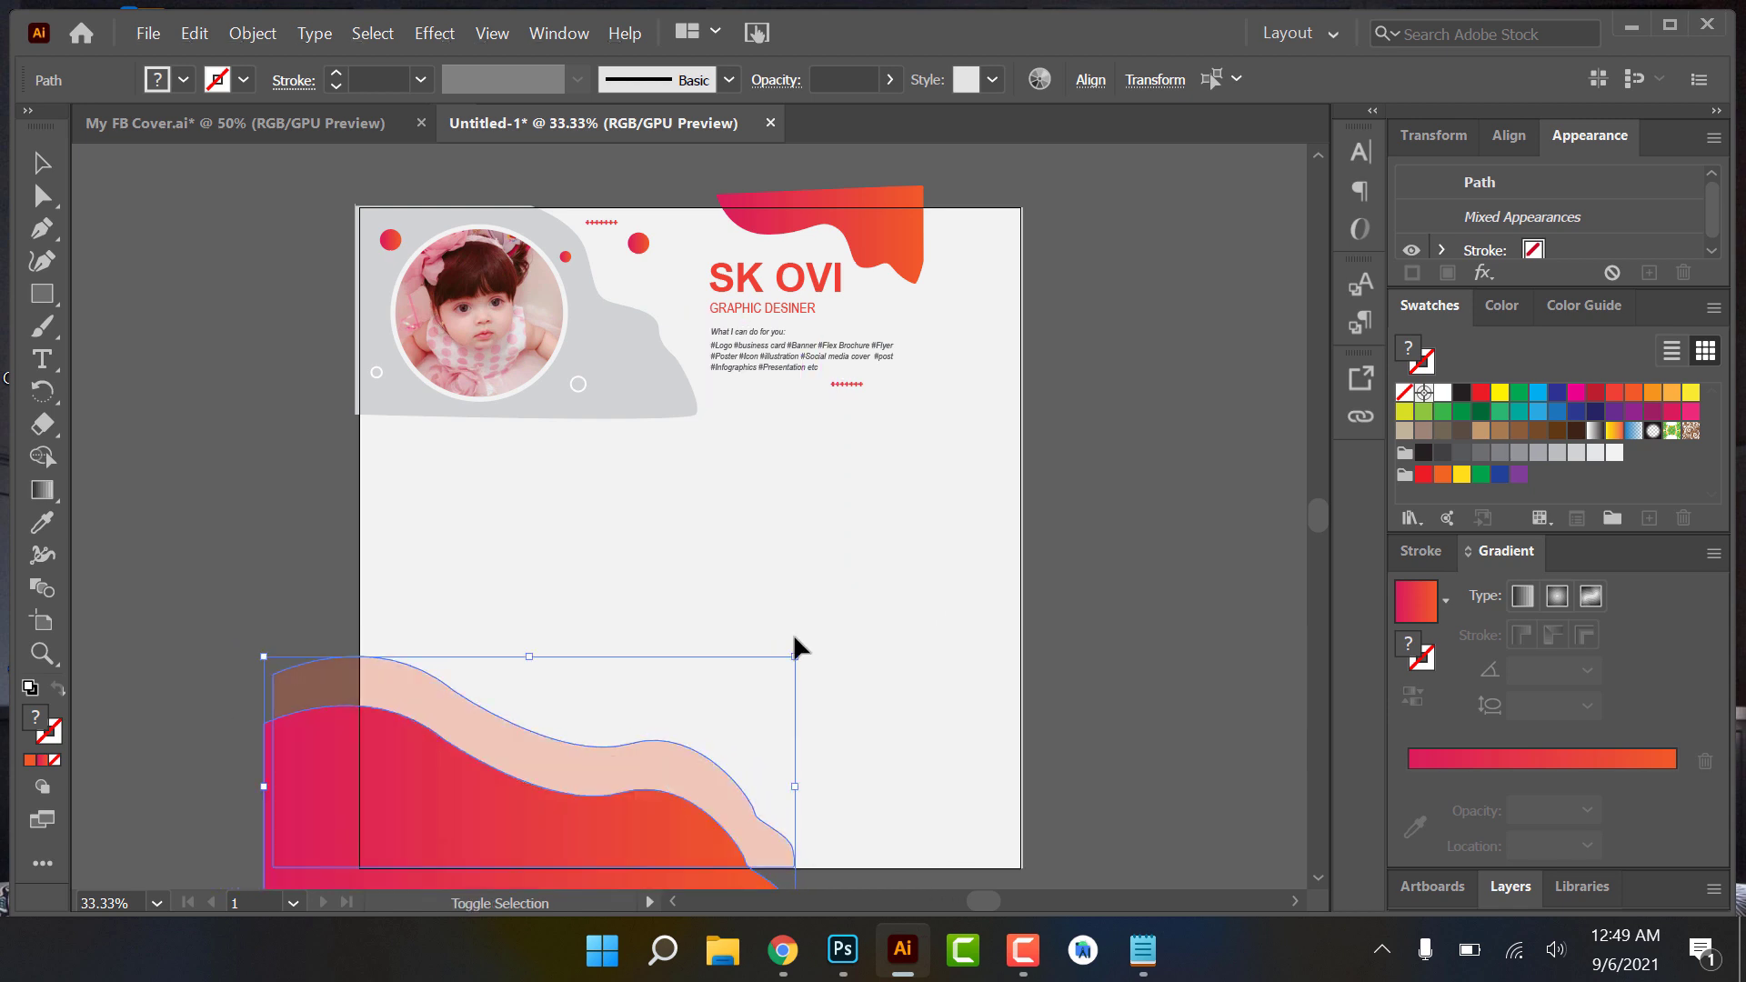
drag(575, 843, 617, 807)
click(871, 788)
Tilt the pale pink wave slightly and lower it a little.
click(811, 823)
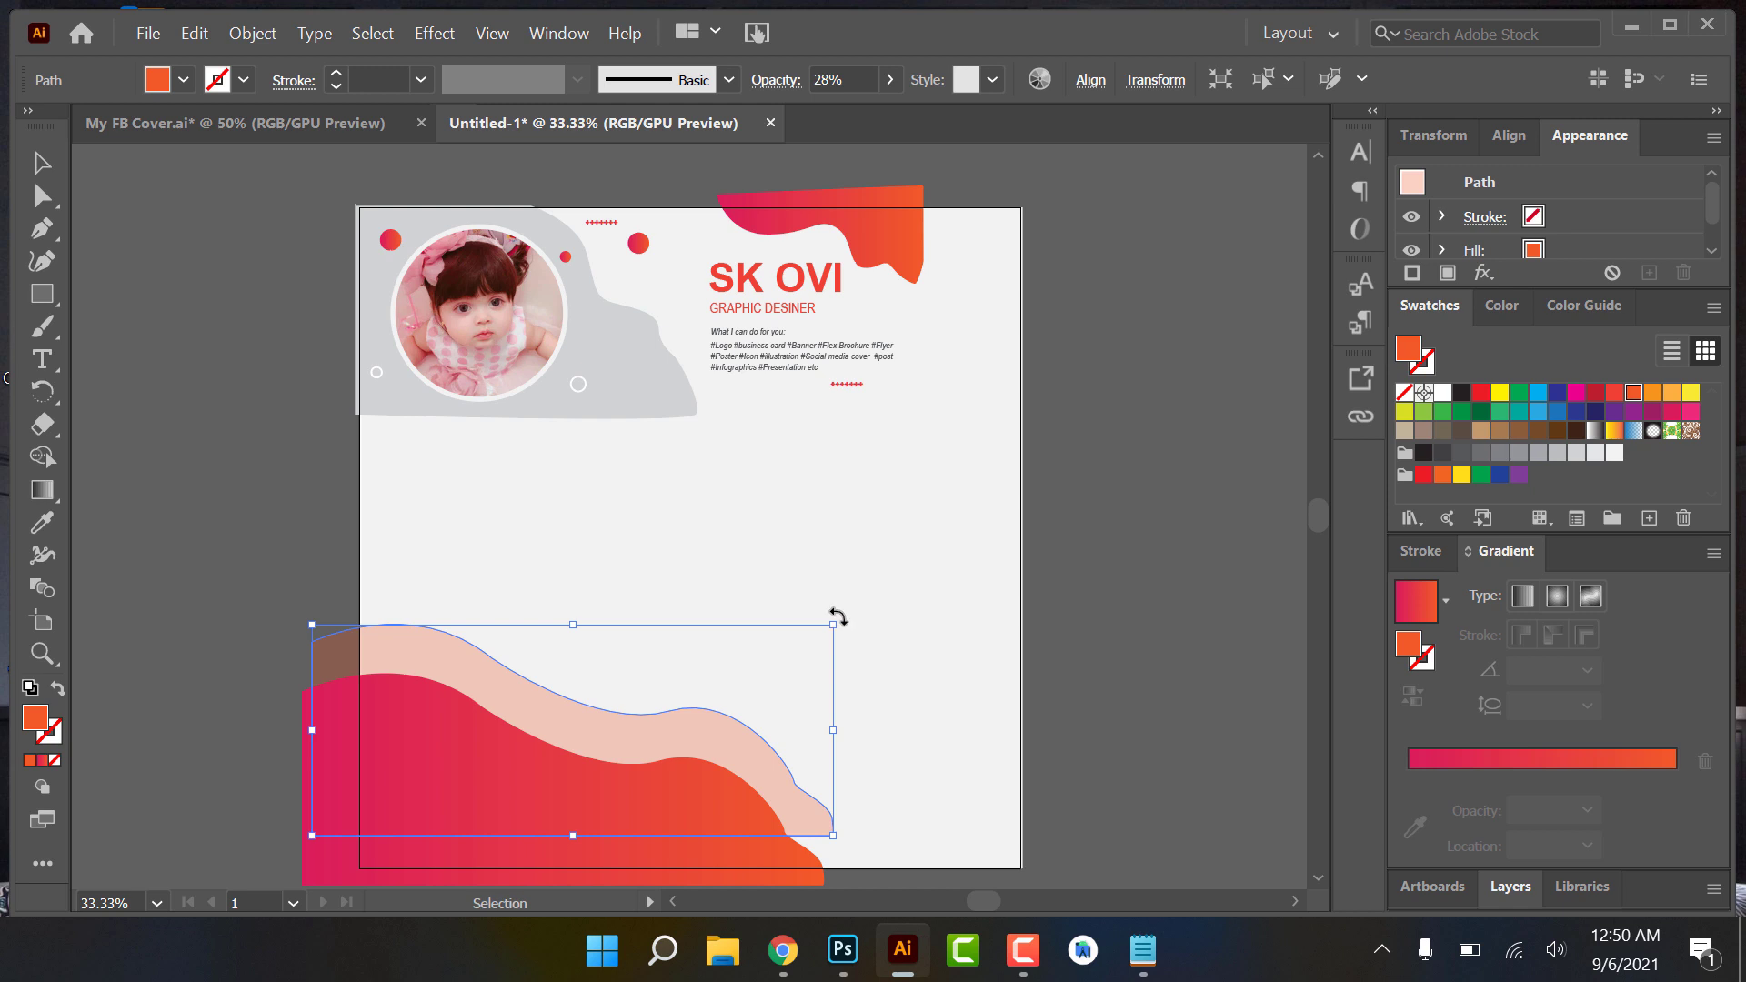
drag(836, 613, 855, 651)
drag(650, 730, 657, 748)
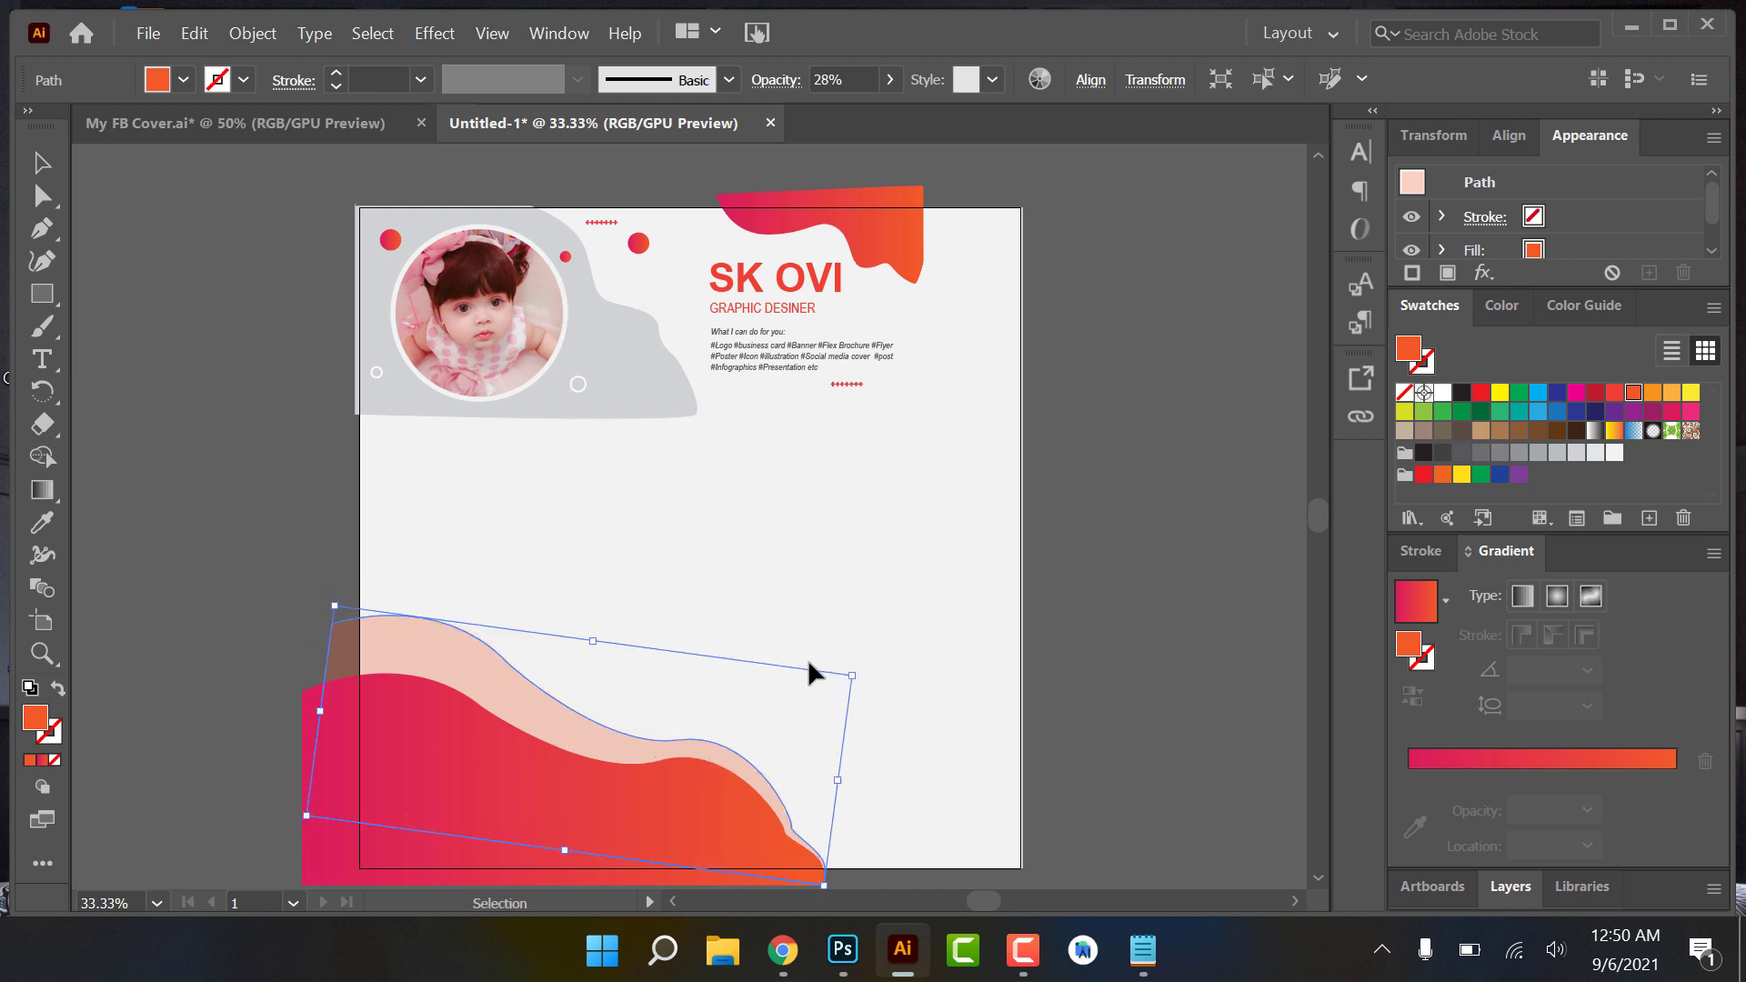
click(1198, 535)
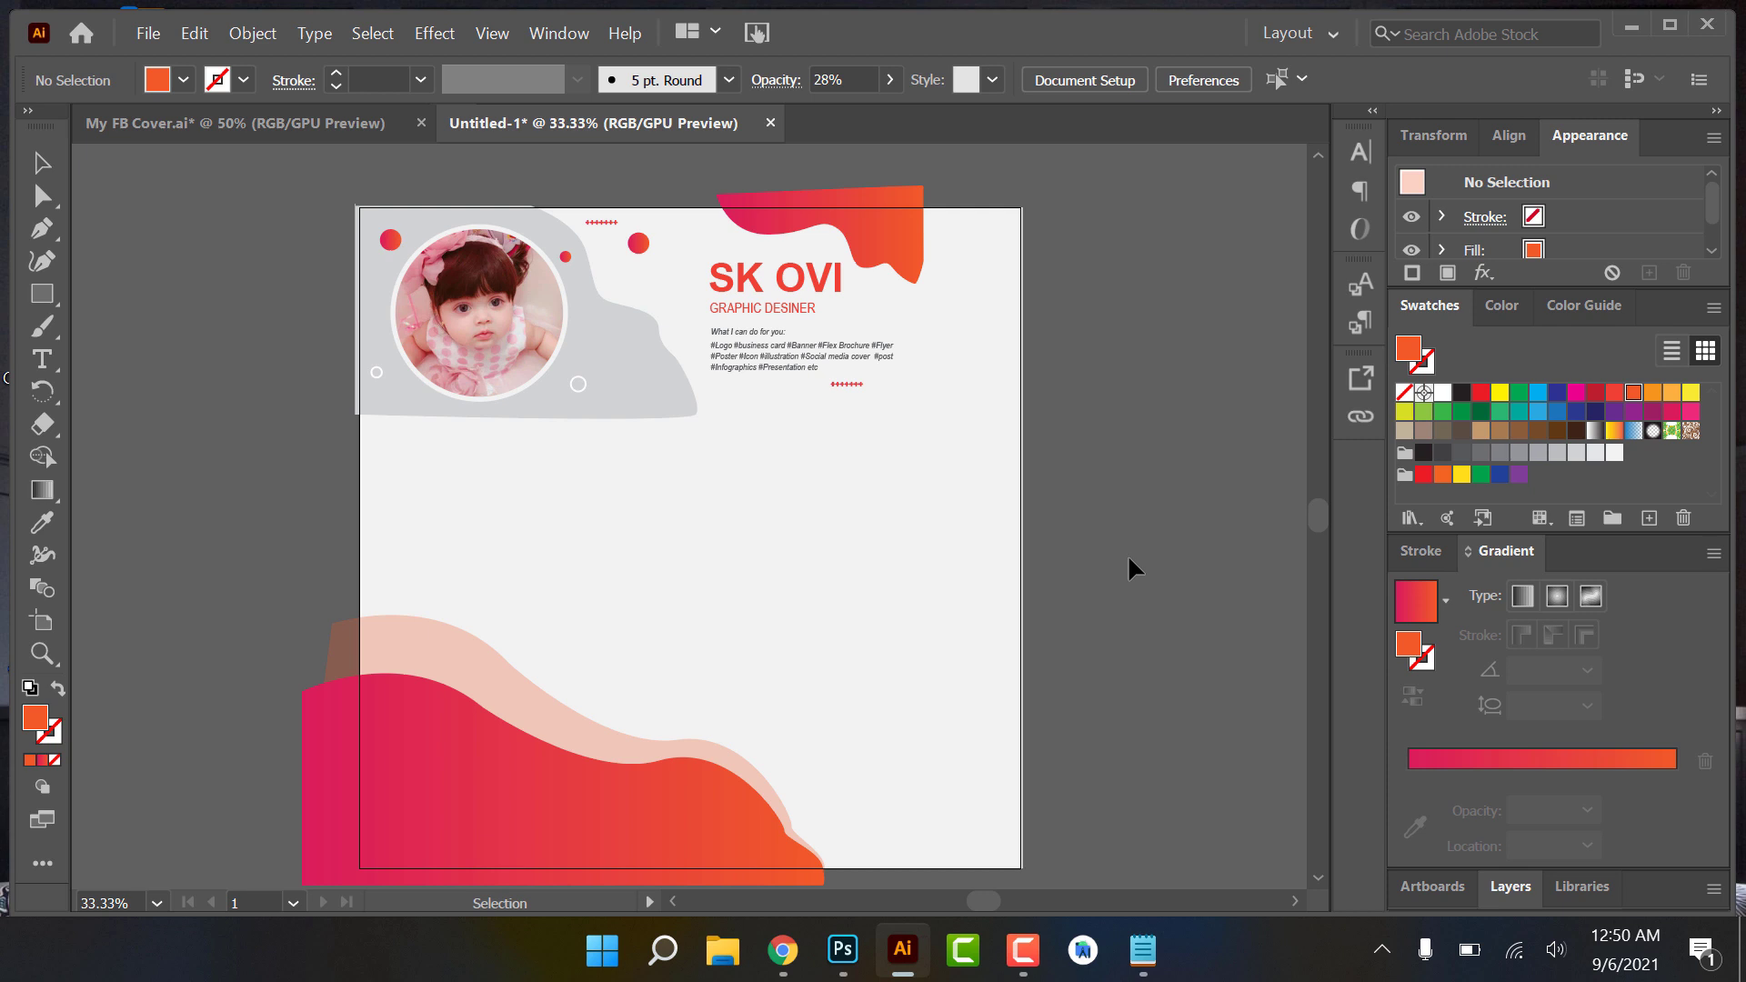
Reposition and stretch the grey photo backdrop to run further down and up the artboard.
click(639, 379)
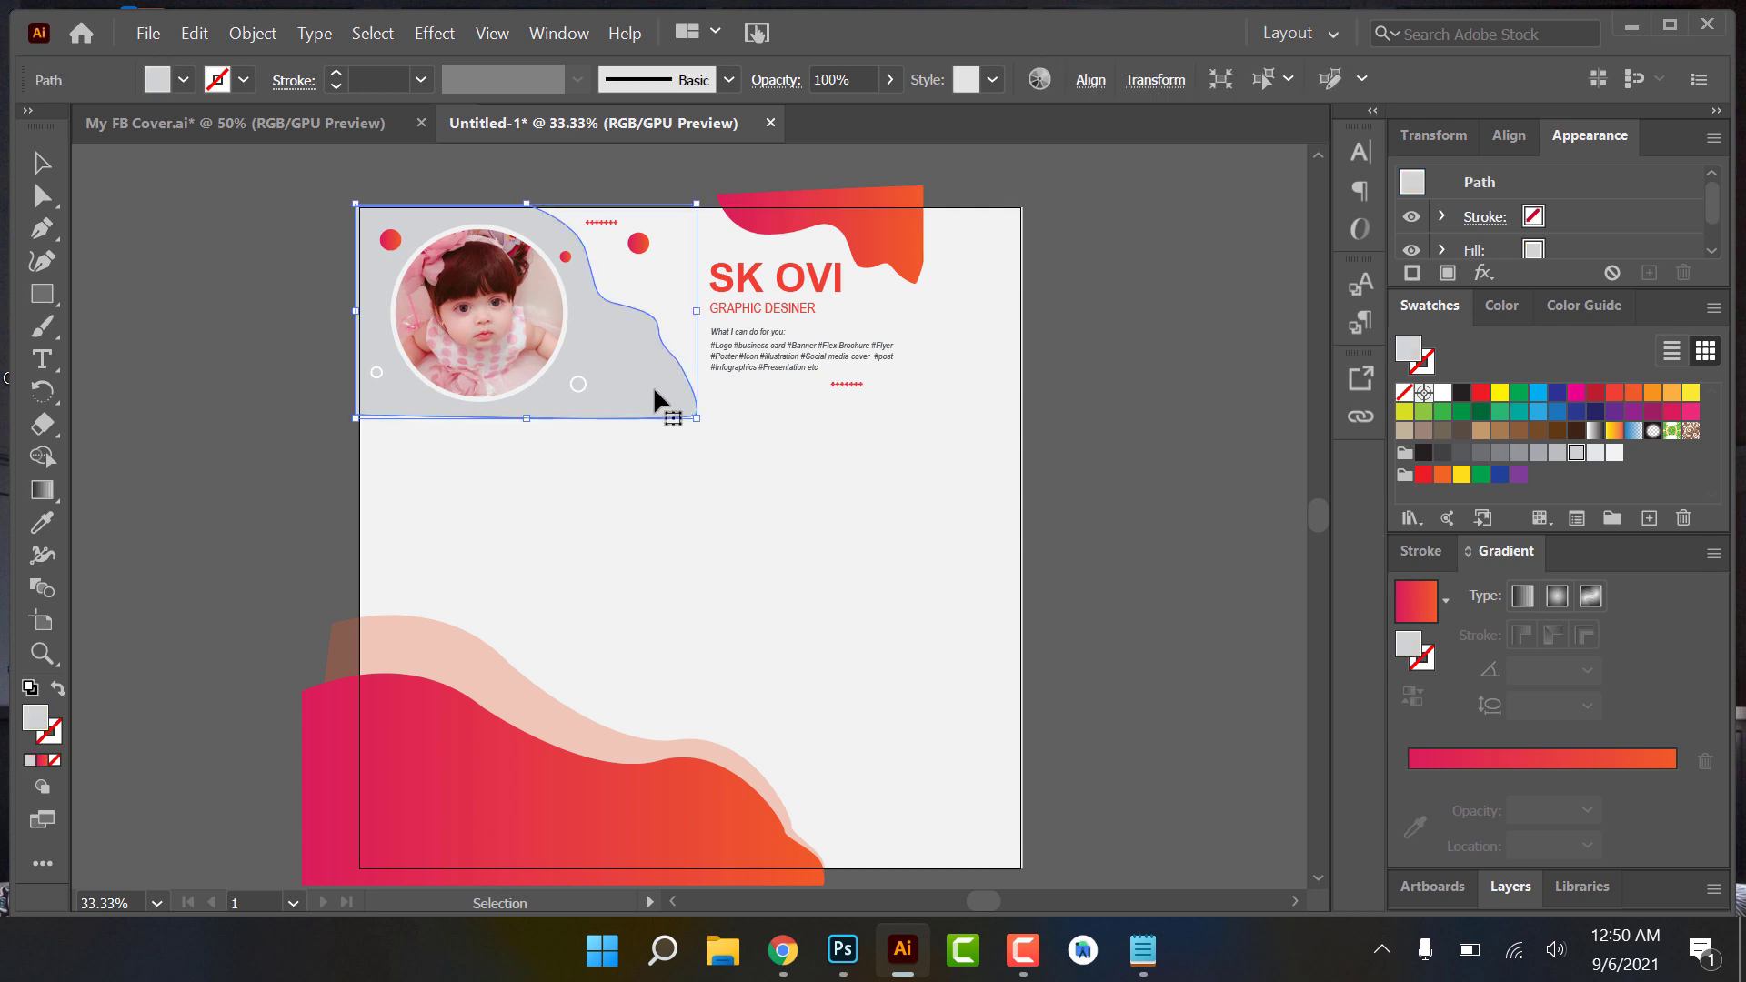
drag(654, 391, 900, 721)
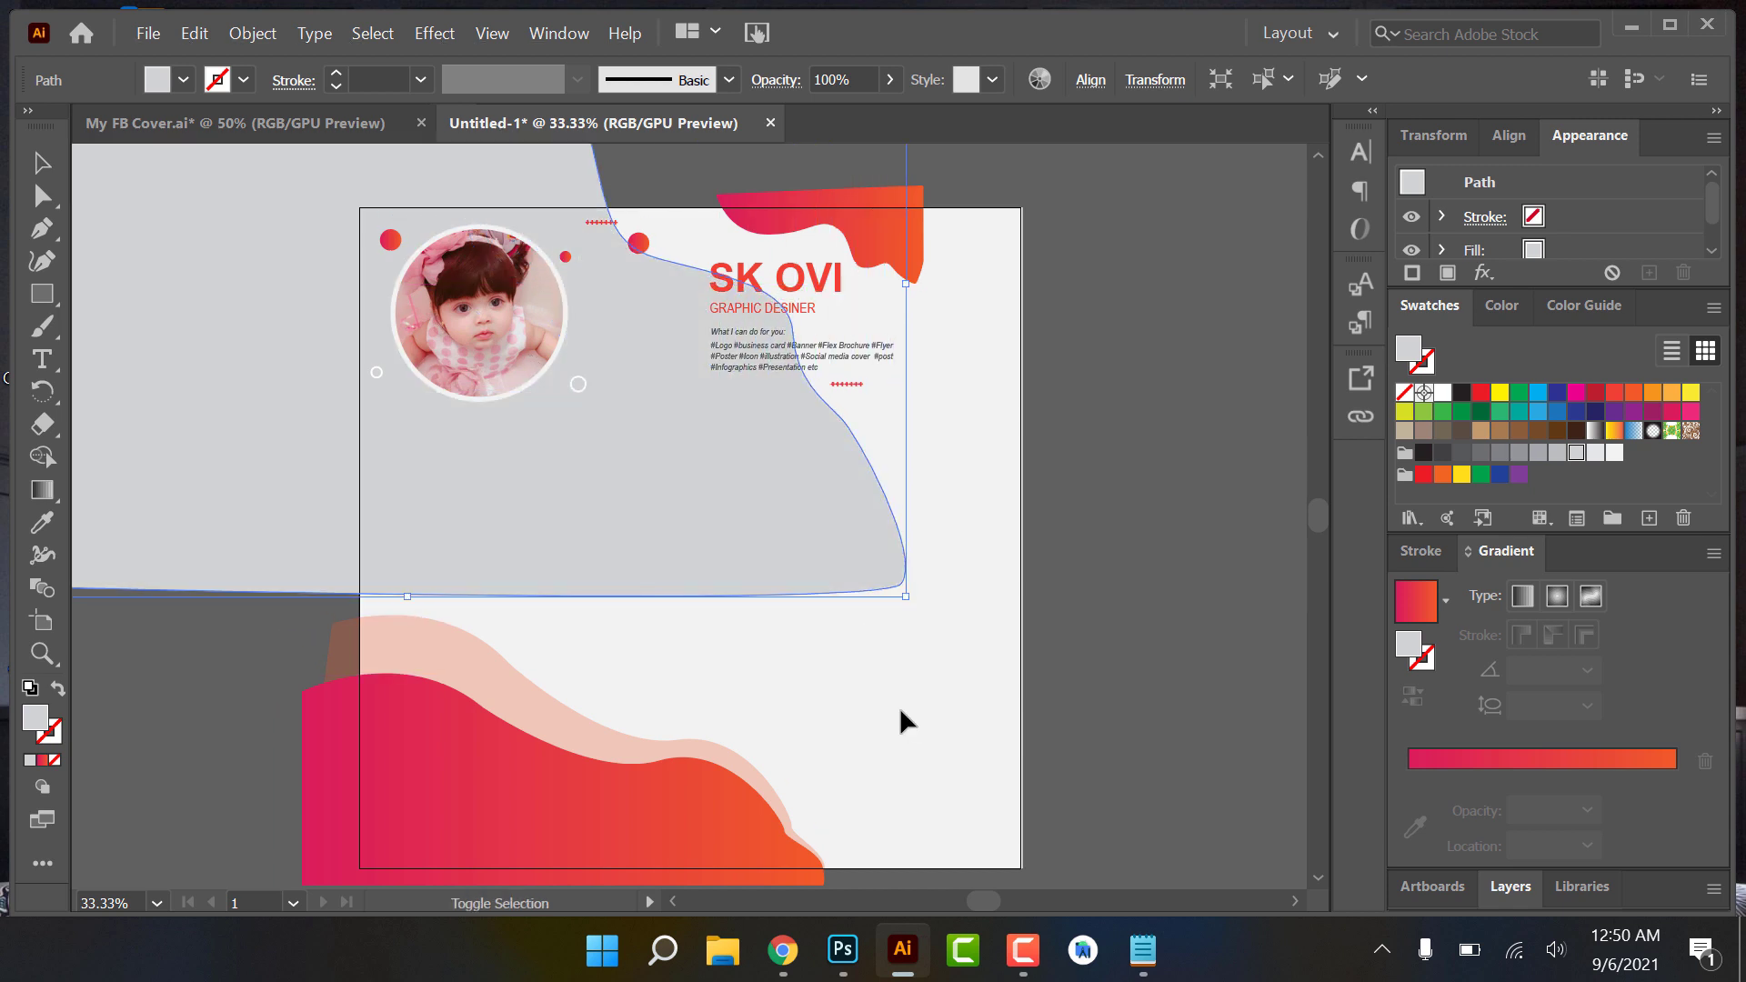
drag(746, 455, 733, 753)
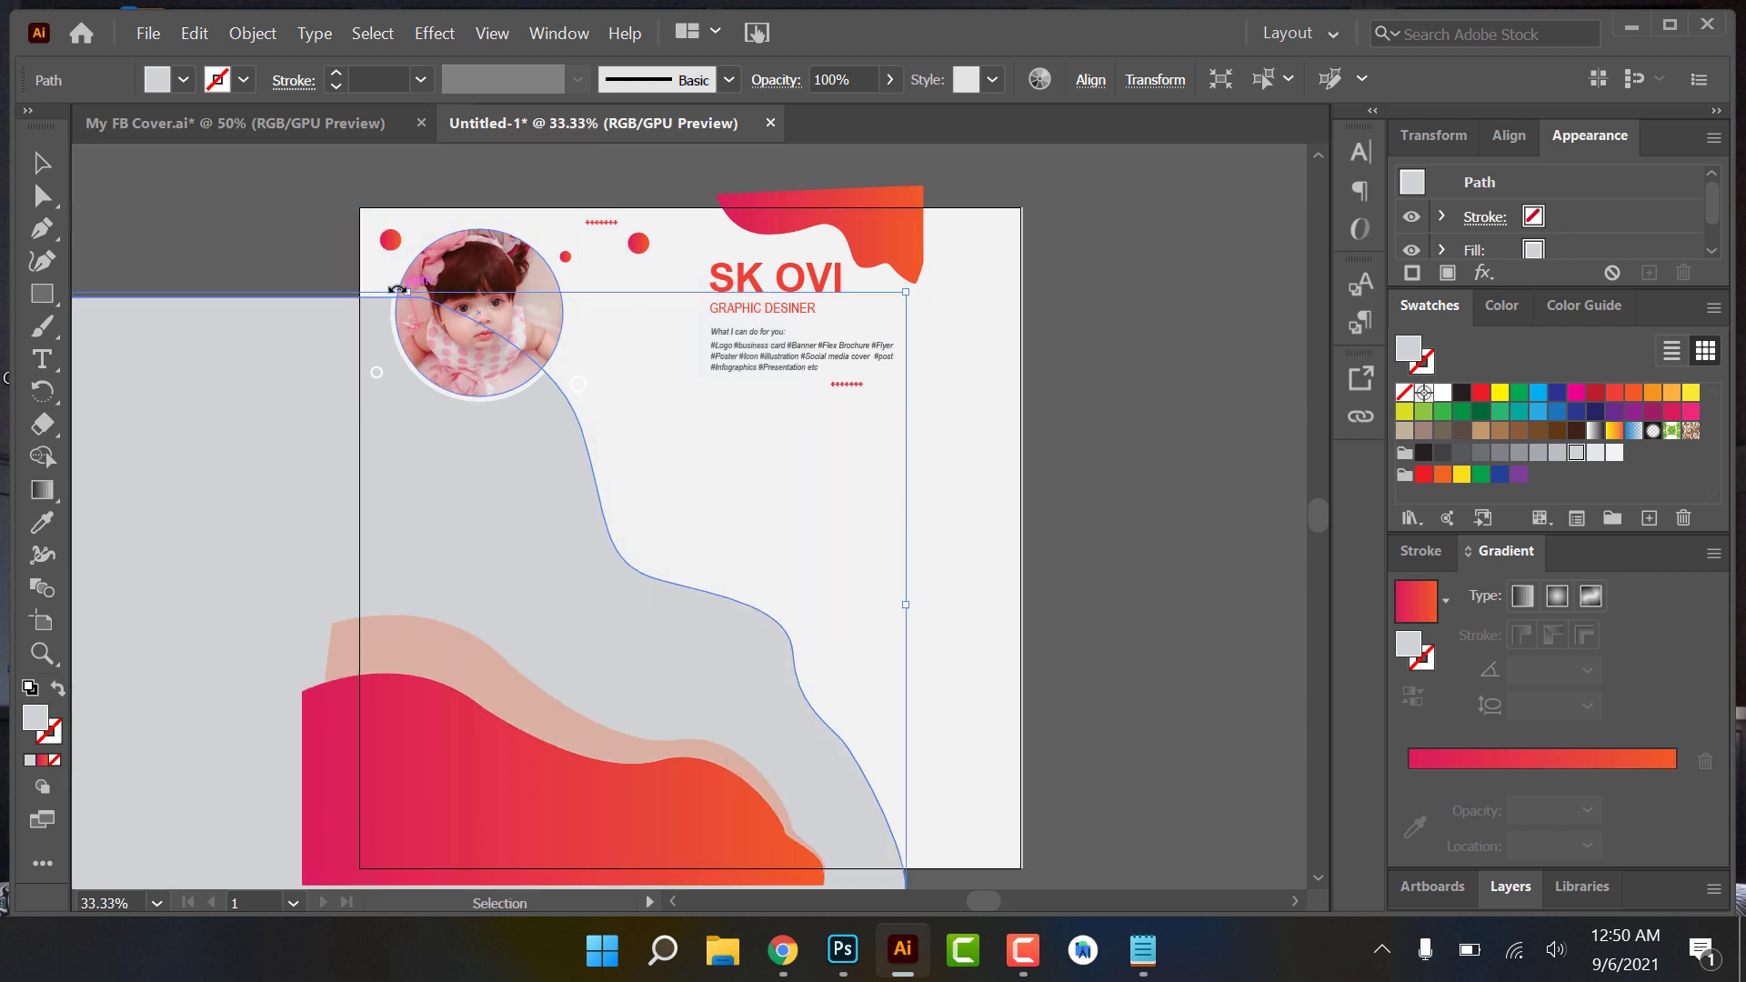
drag(408, 300, 407, 186)
drag(737, 575, 718, 585)
click(1128, 458)
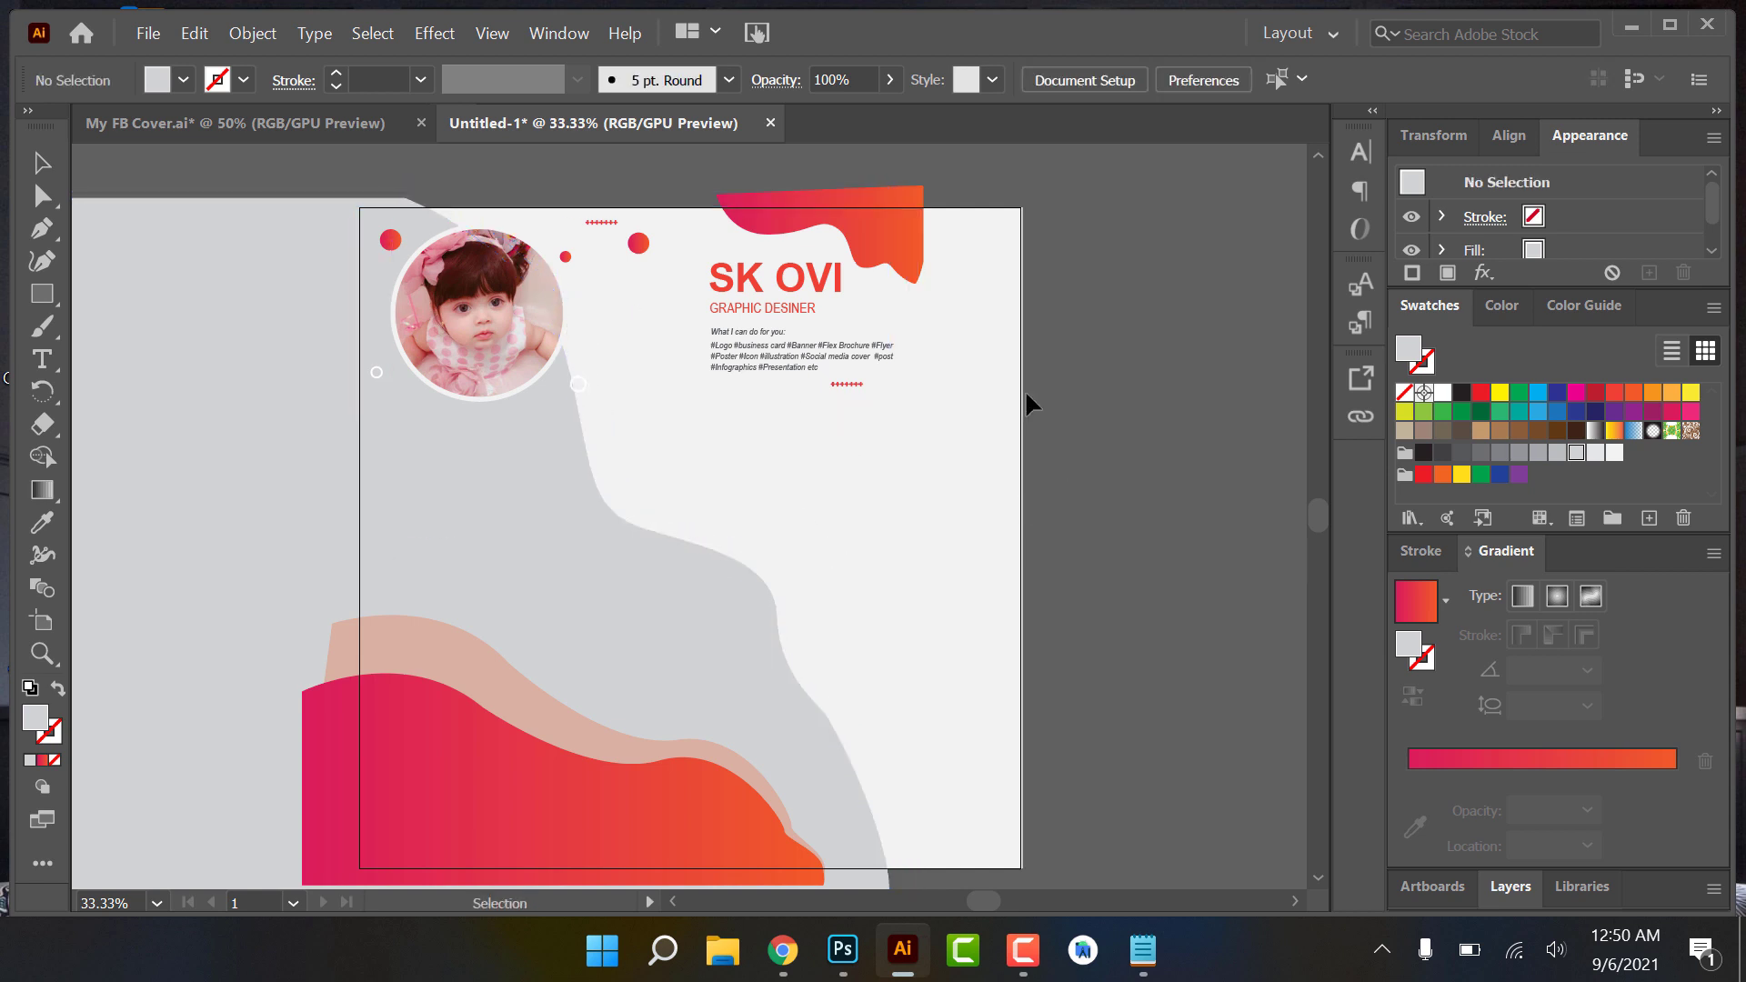
Enlarge the top gradient shape into the top-right corner, then select the SK OVI text group.
click(848, 211)
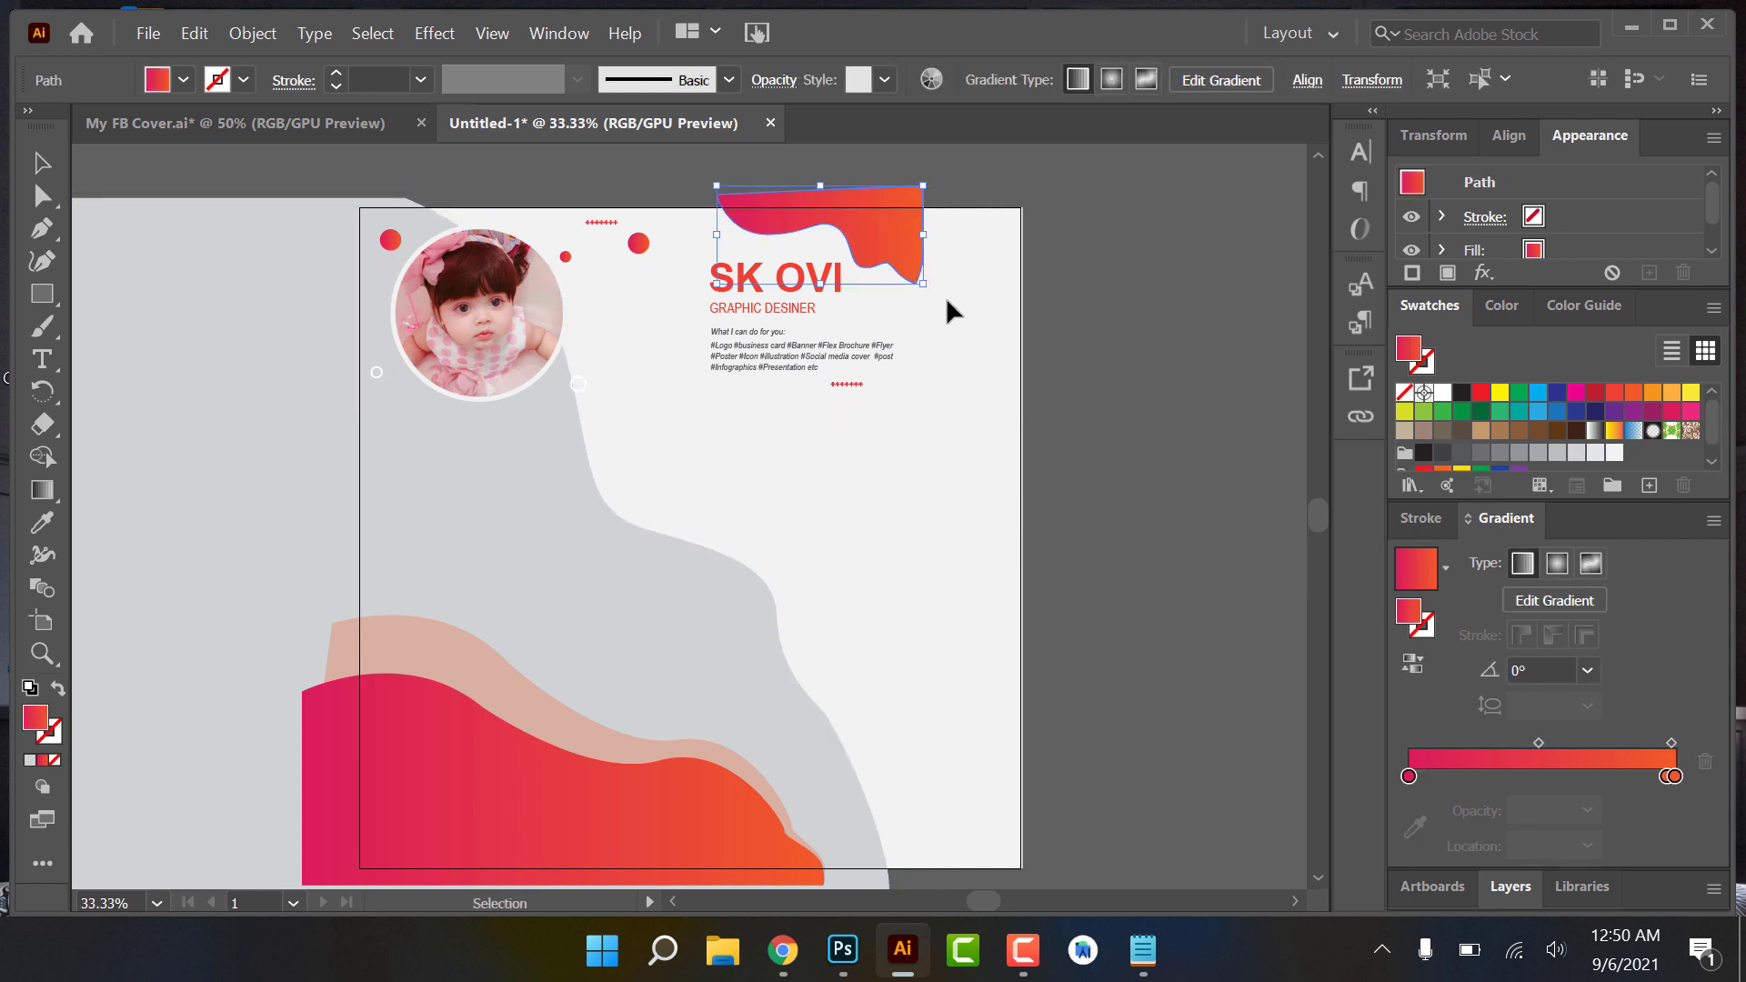
drag(923, 284, 1015, 327)
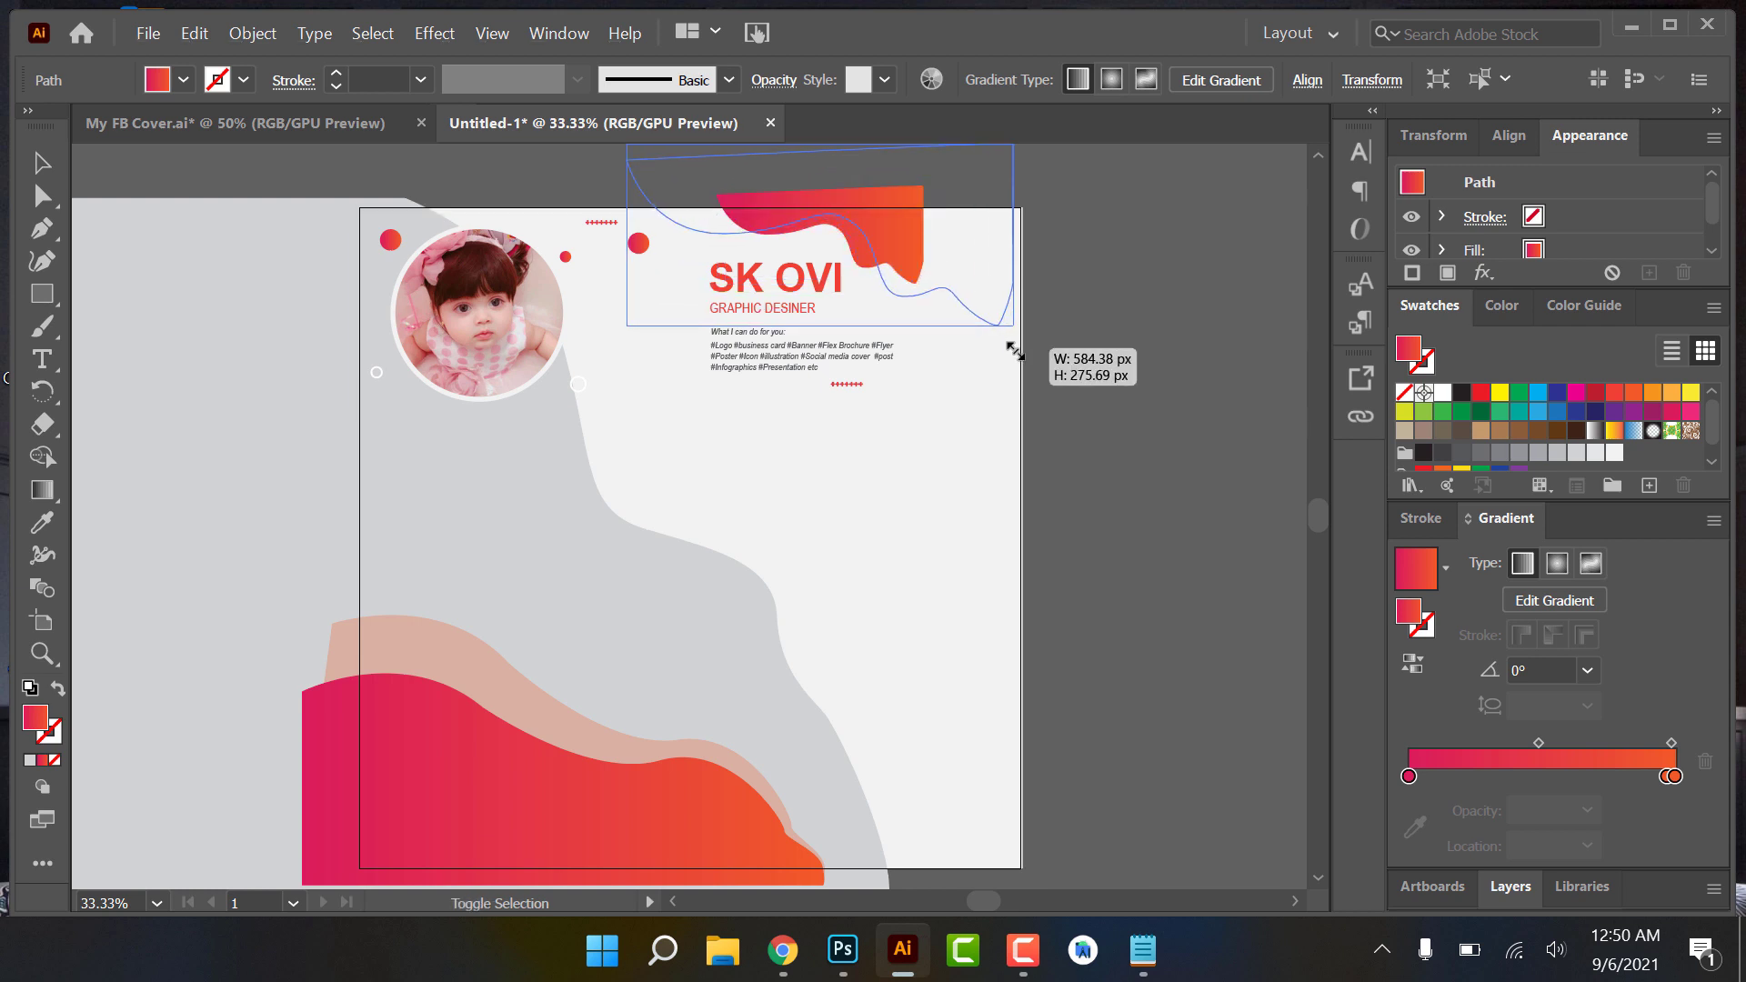
drag(953, 248, 1024, 258)
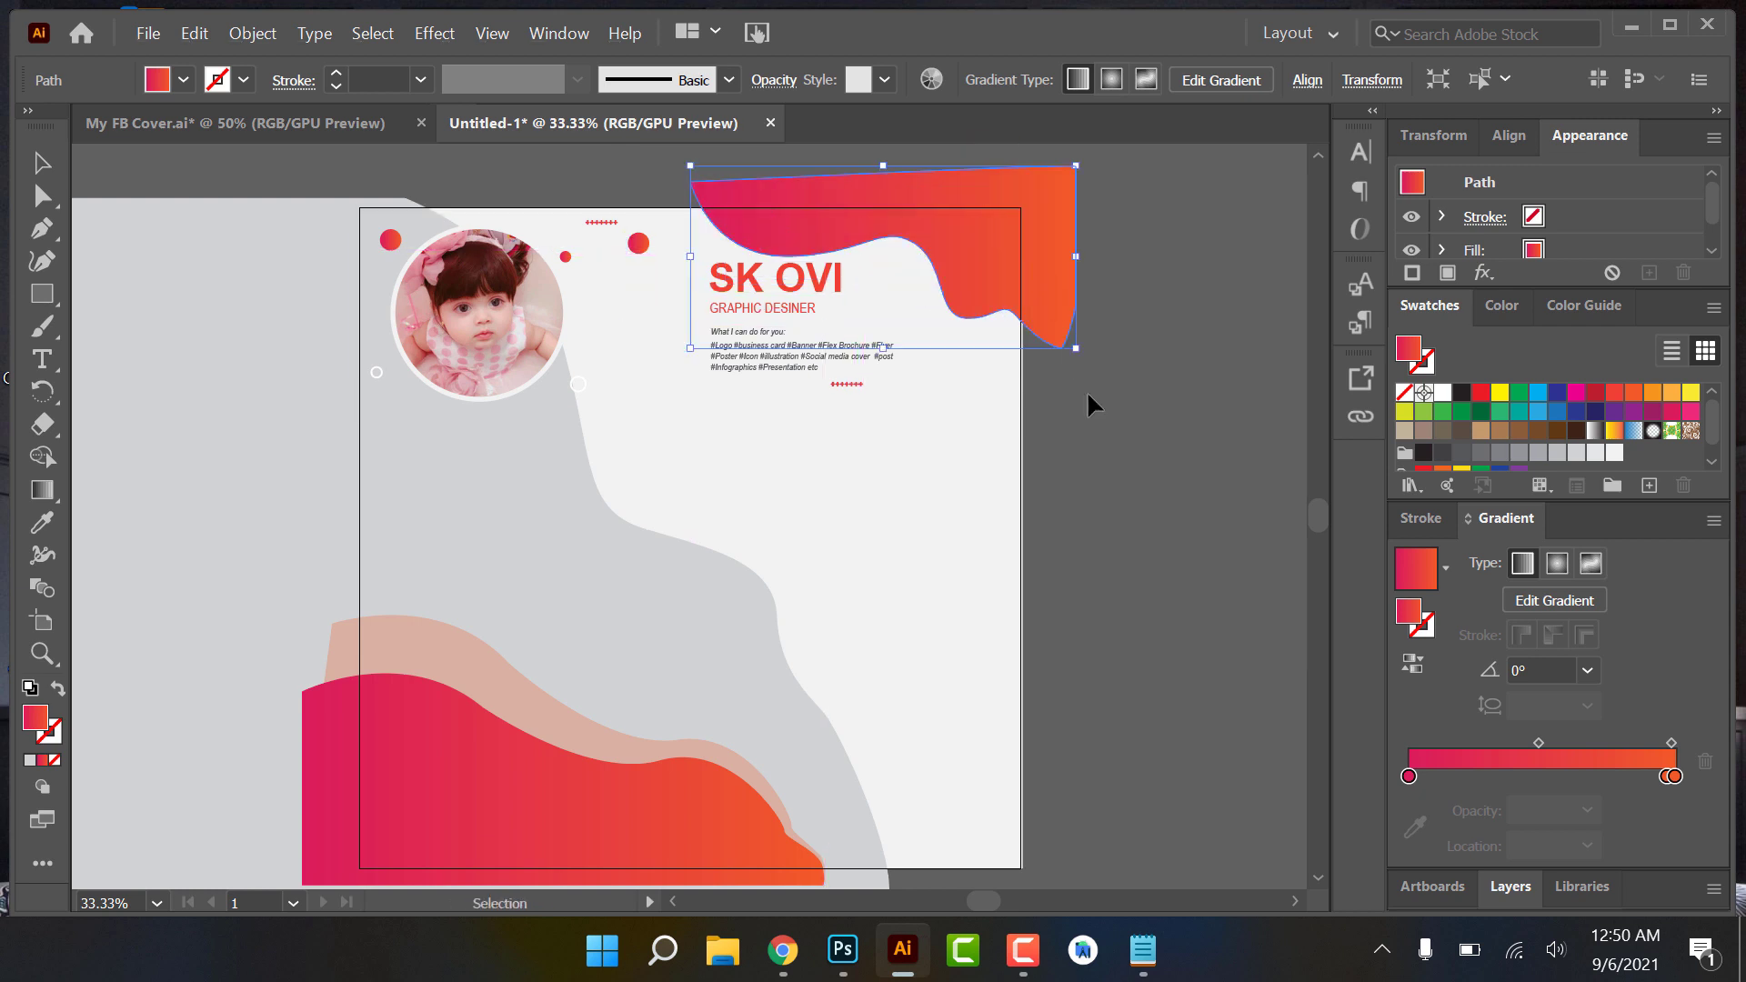
click(1096, 427)
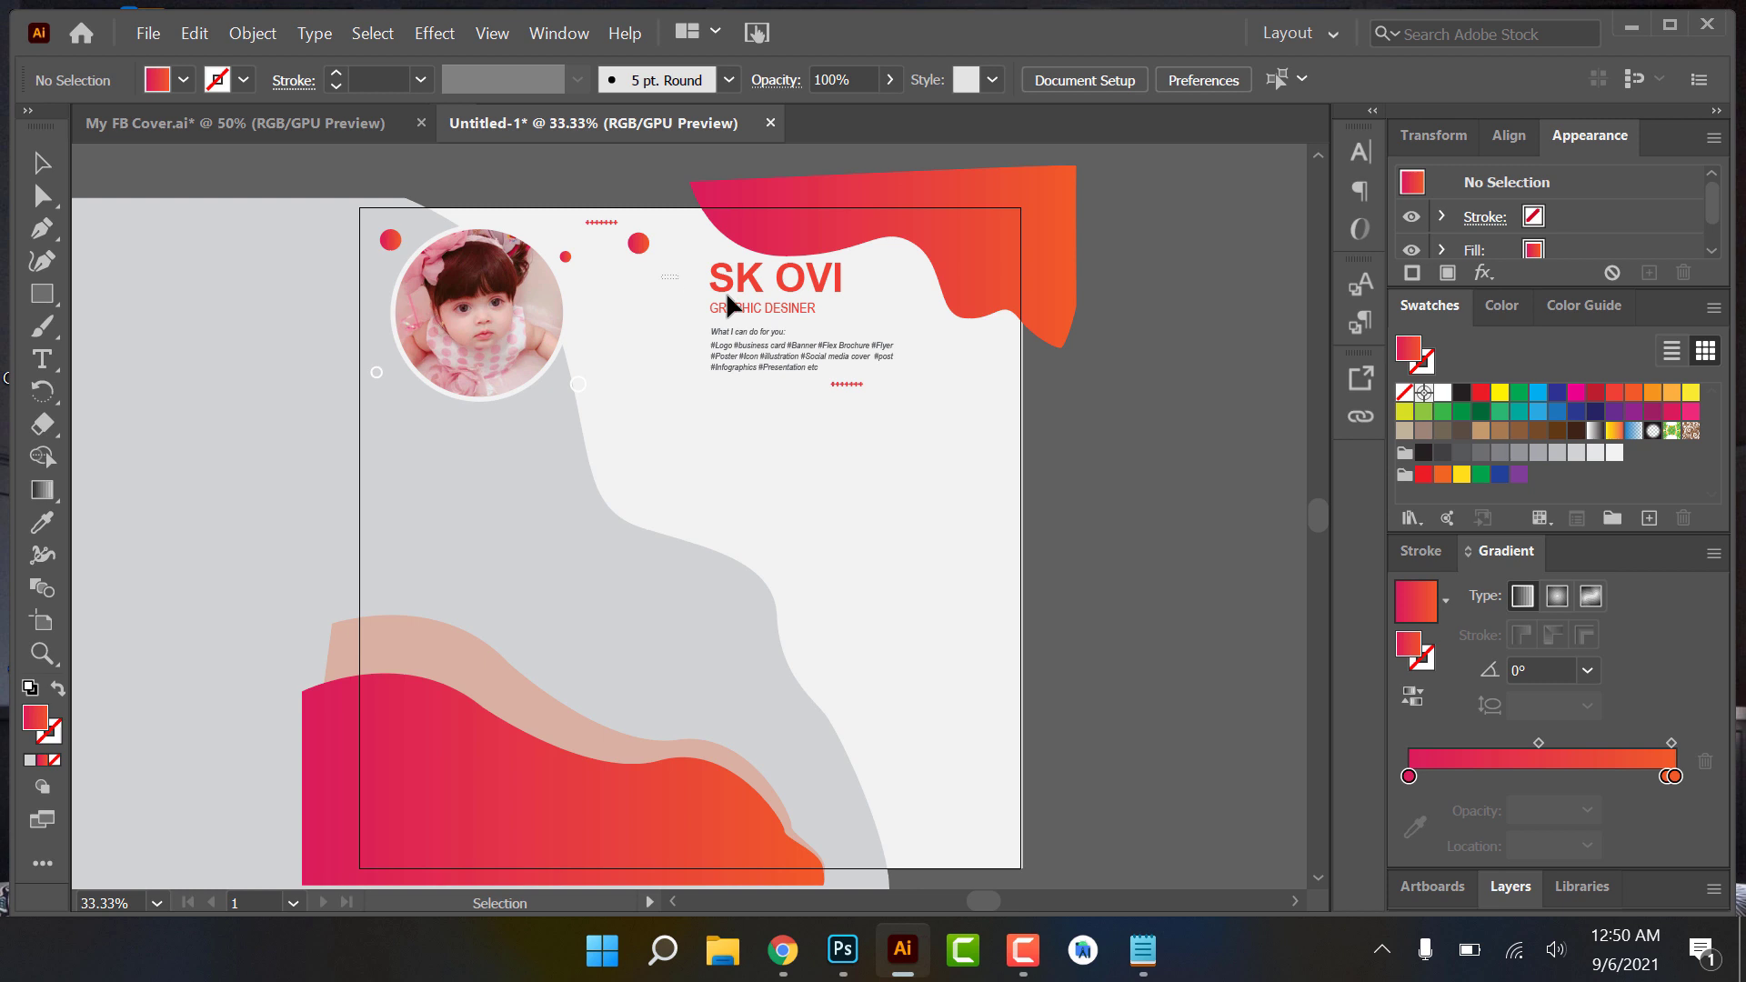
click(848, 379)
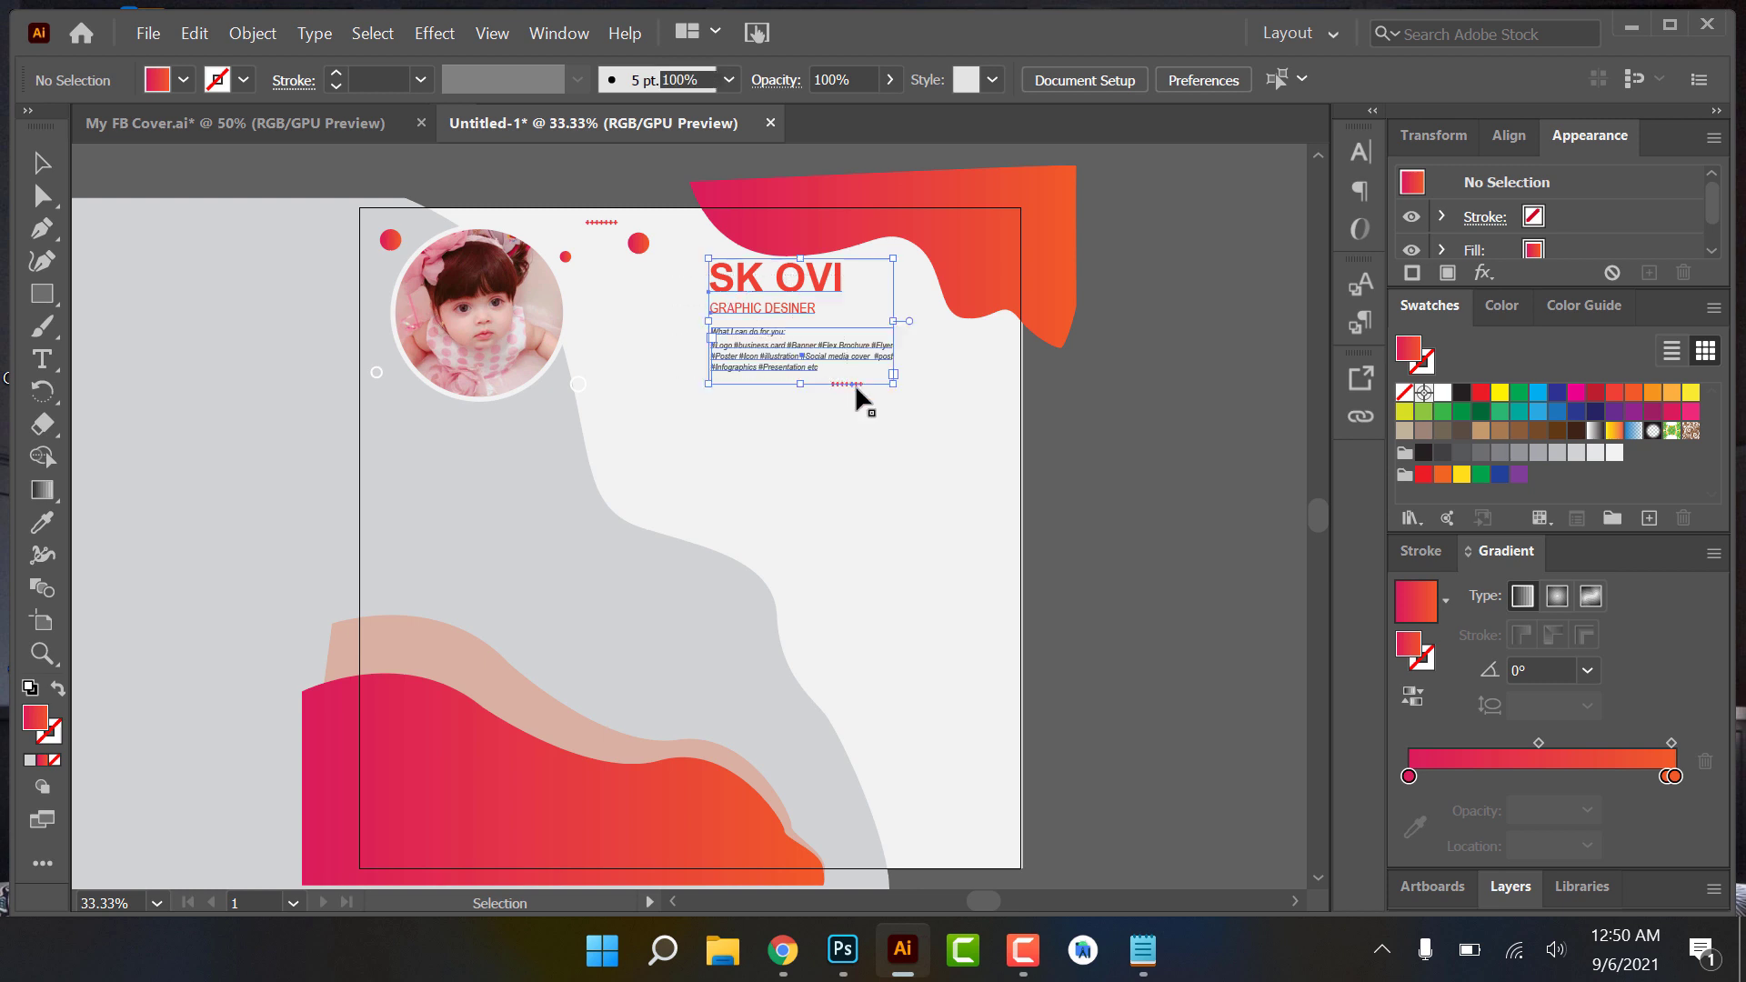
click(1062, 428)
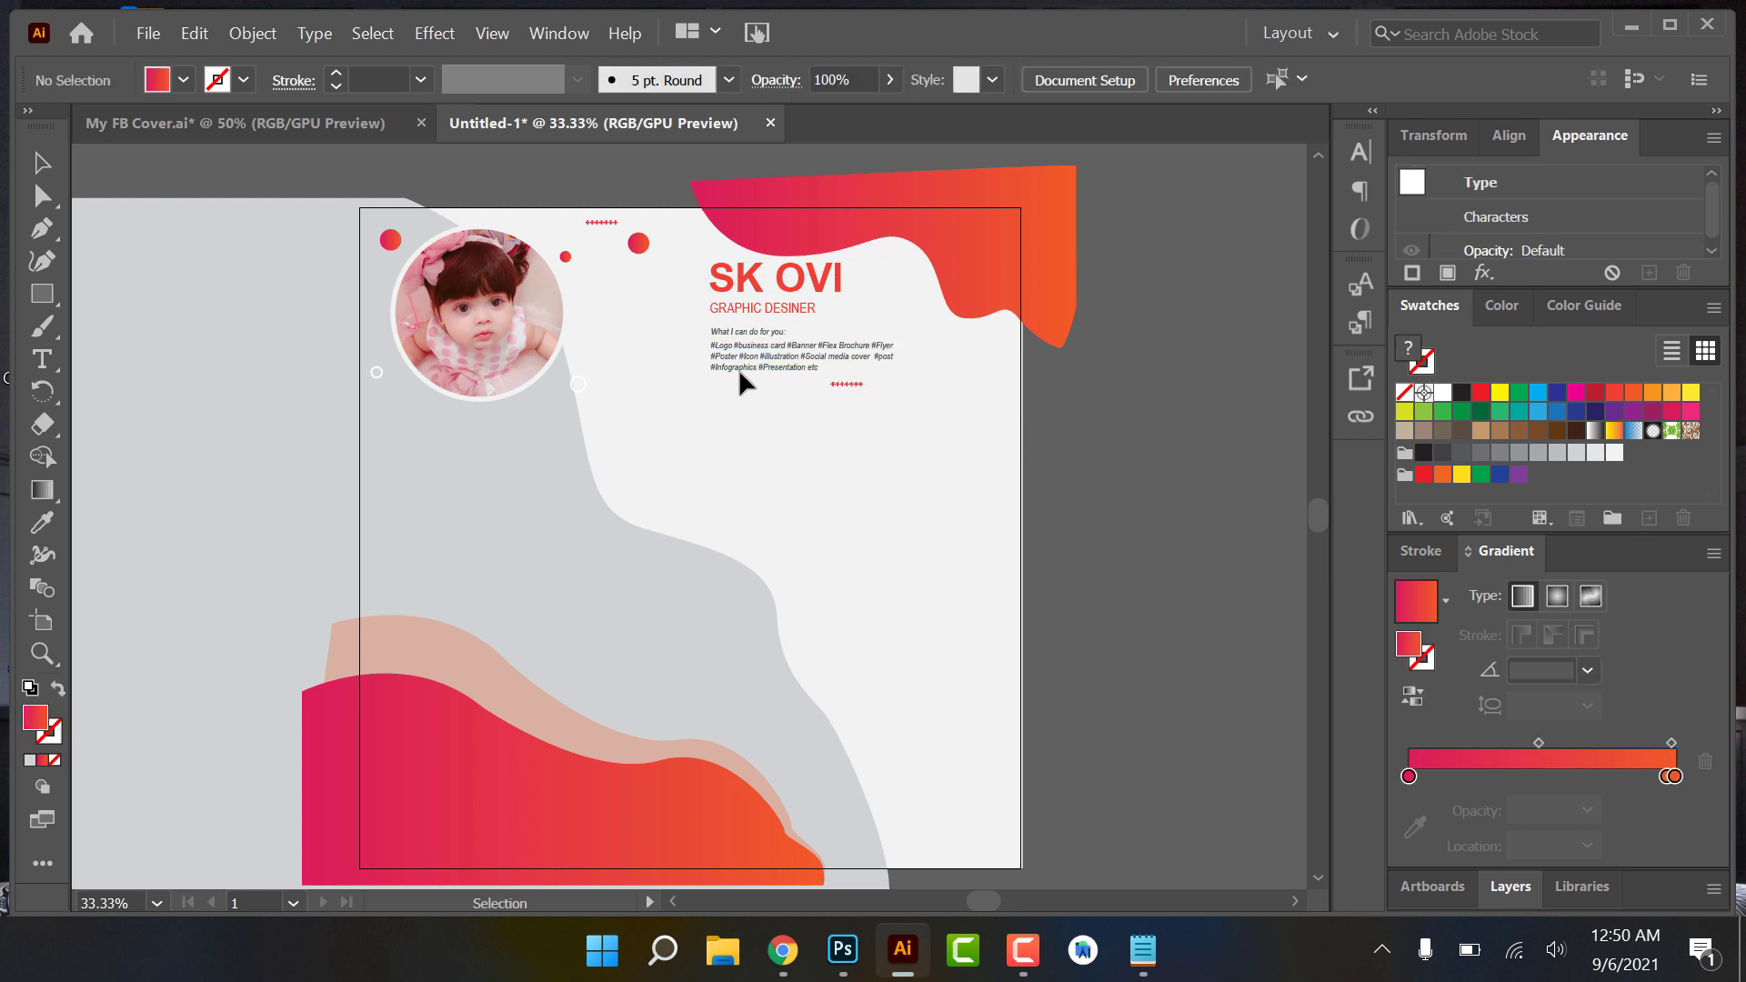
click(790, 357)
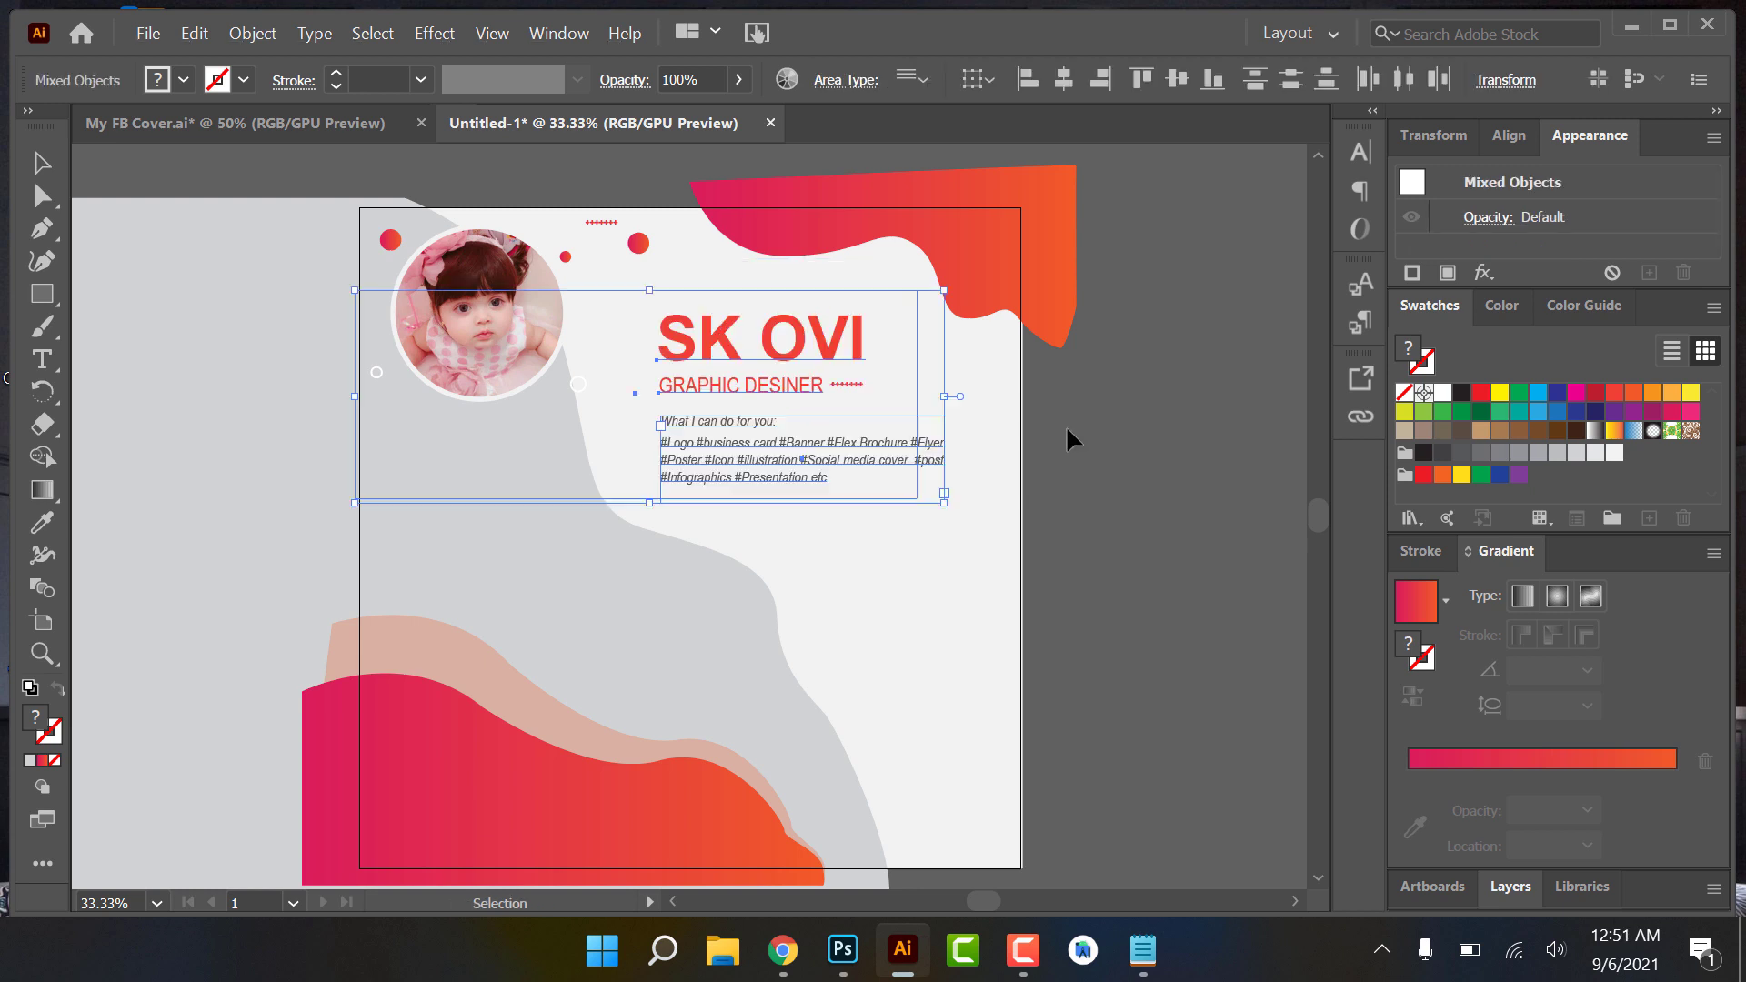
Lock the grey background wave and the two bottom waves with Ctrl+2.
click(1067, 429)
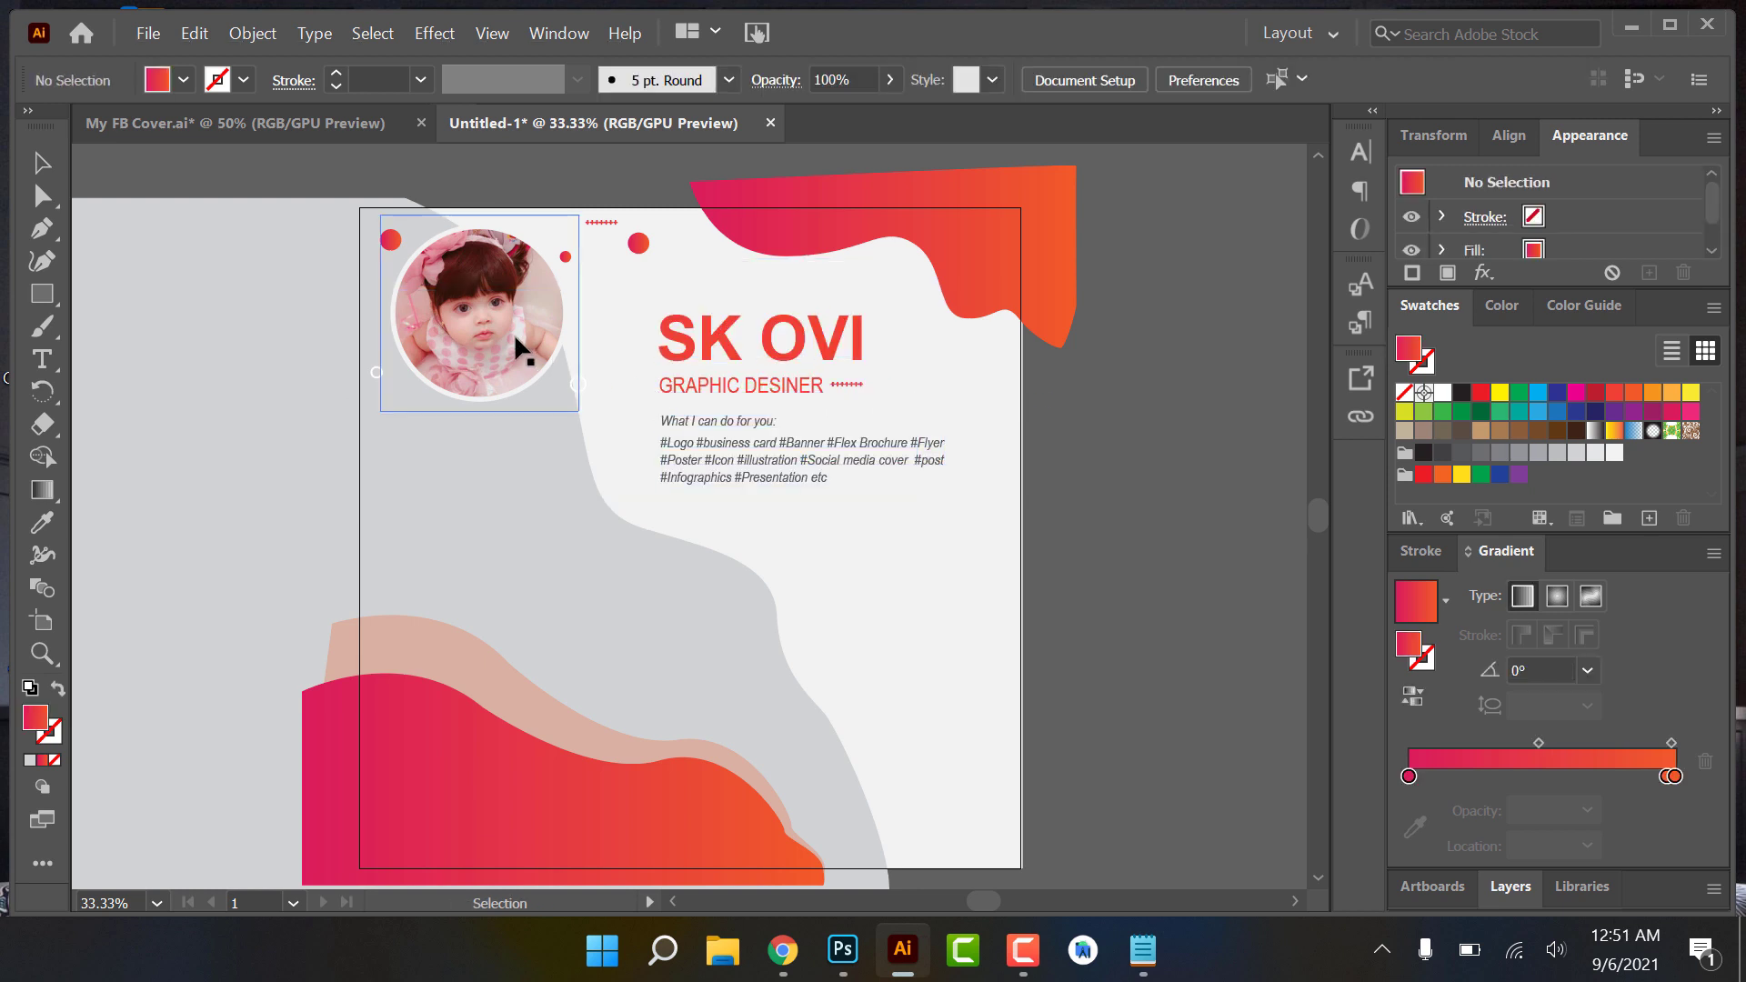
click(559, 511)
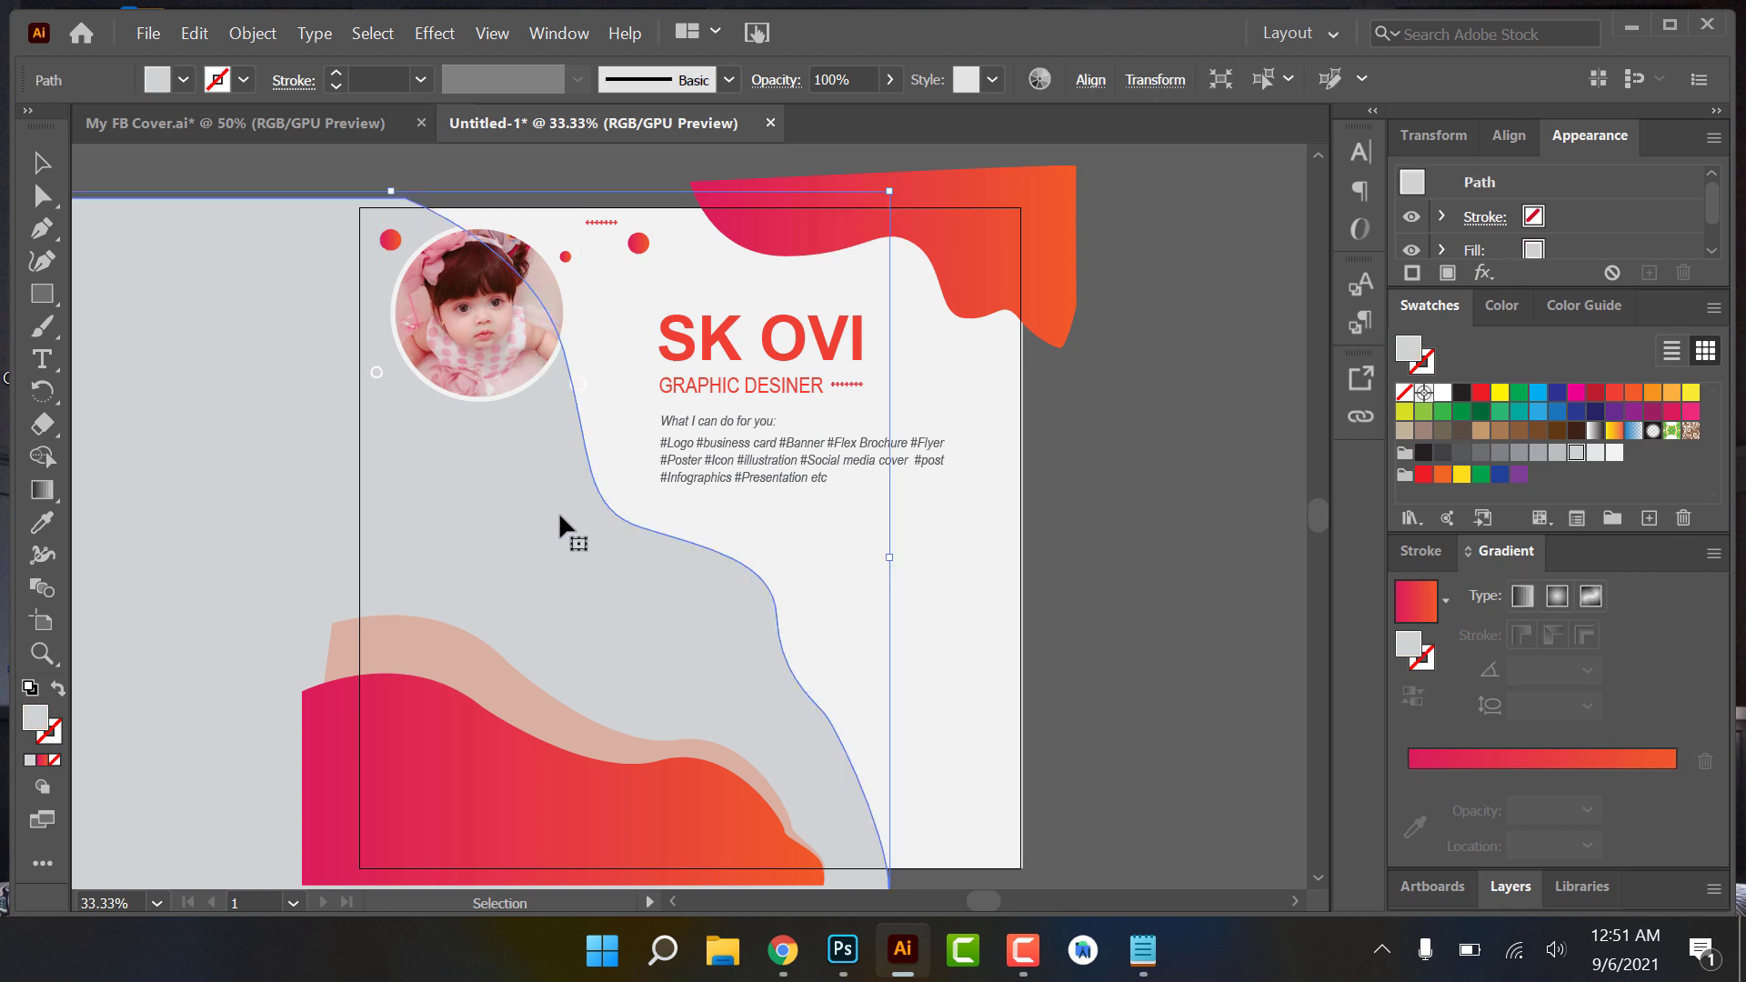
key(ctrl+2)
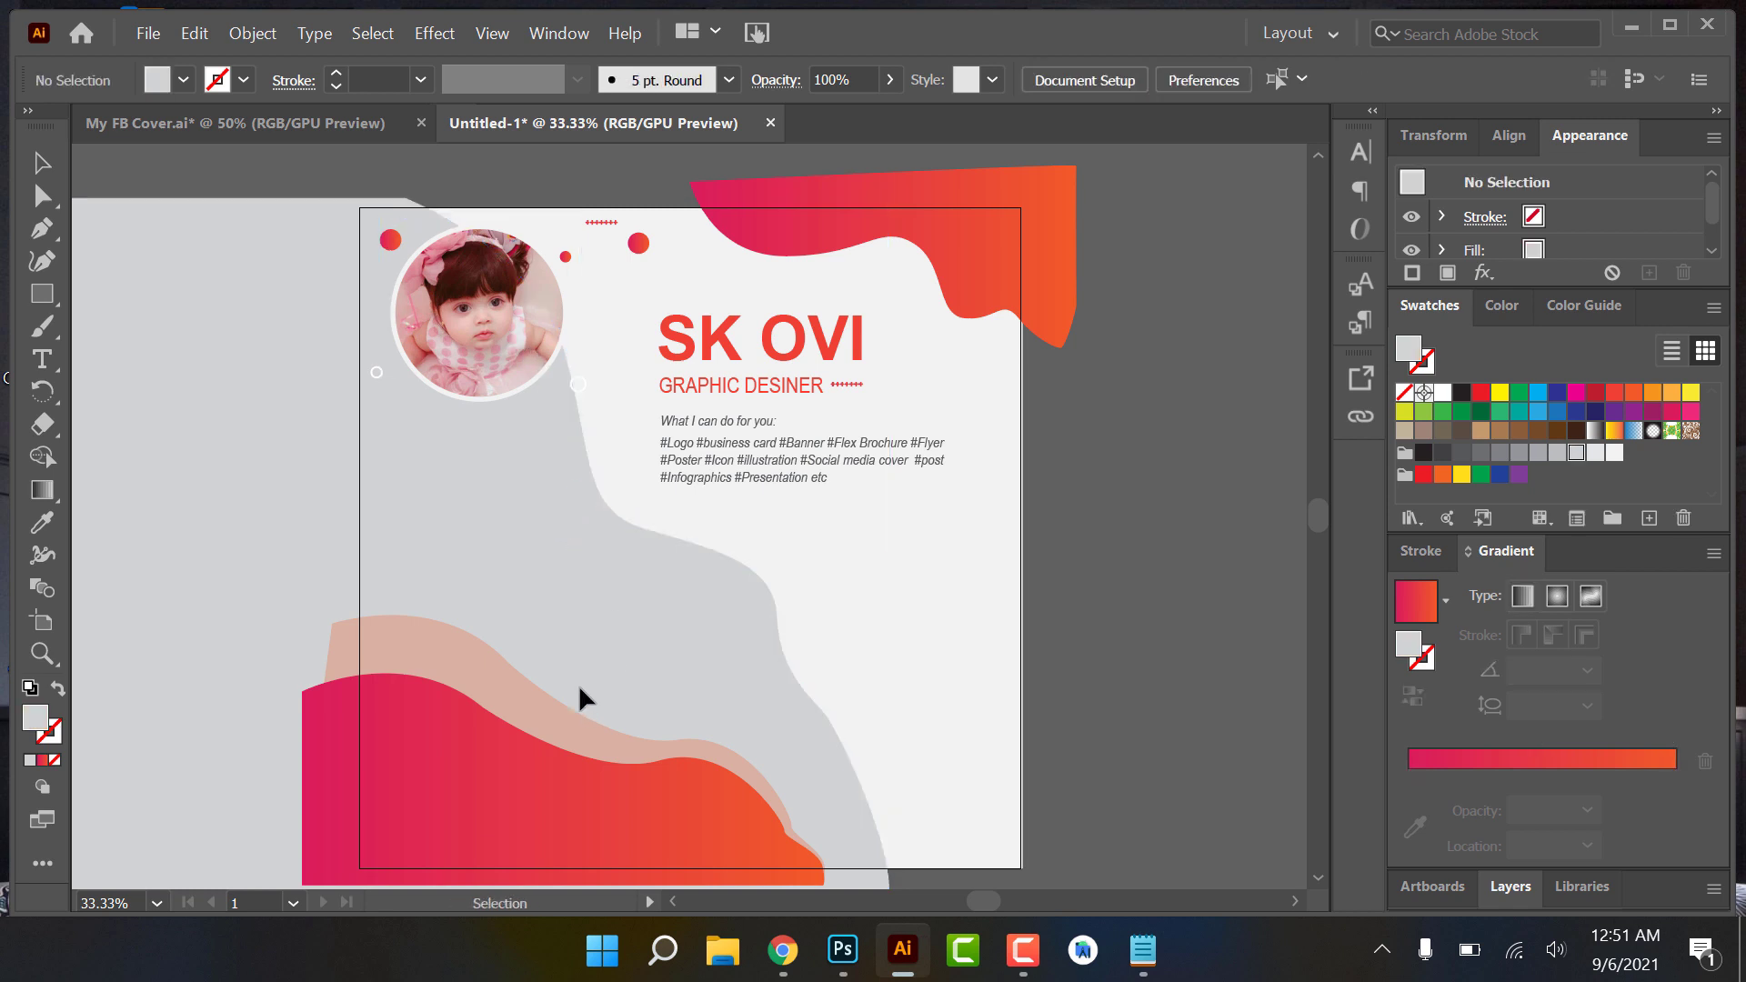
drag(567, 664, 630, 791)
key(ctrl+2)
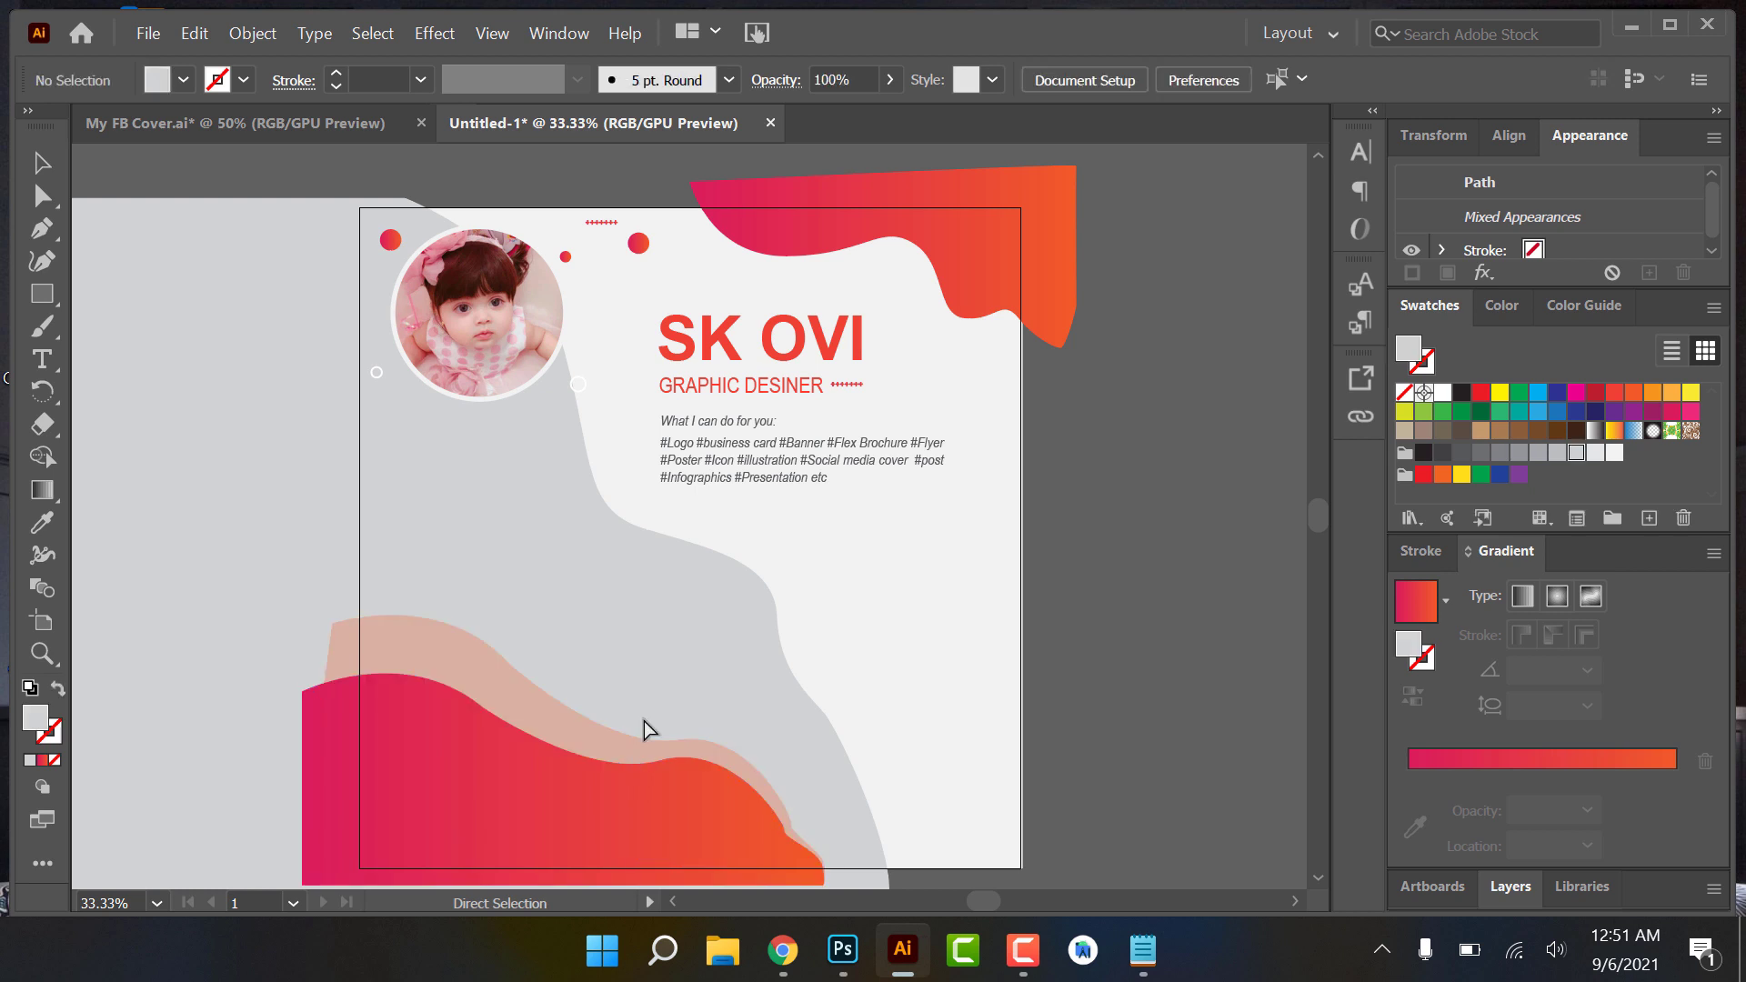
Shift the photo and SK OVI text group about 70 px to the right.
click(837, 489)
drag(792, 453, 840, 459)
key(a)
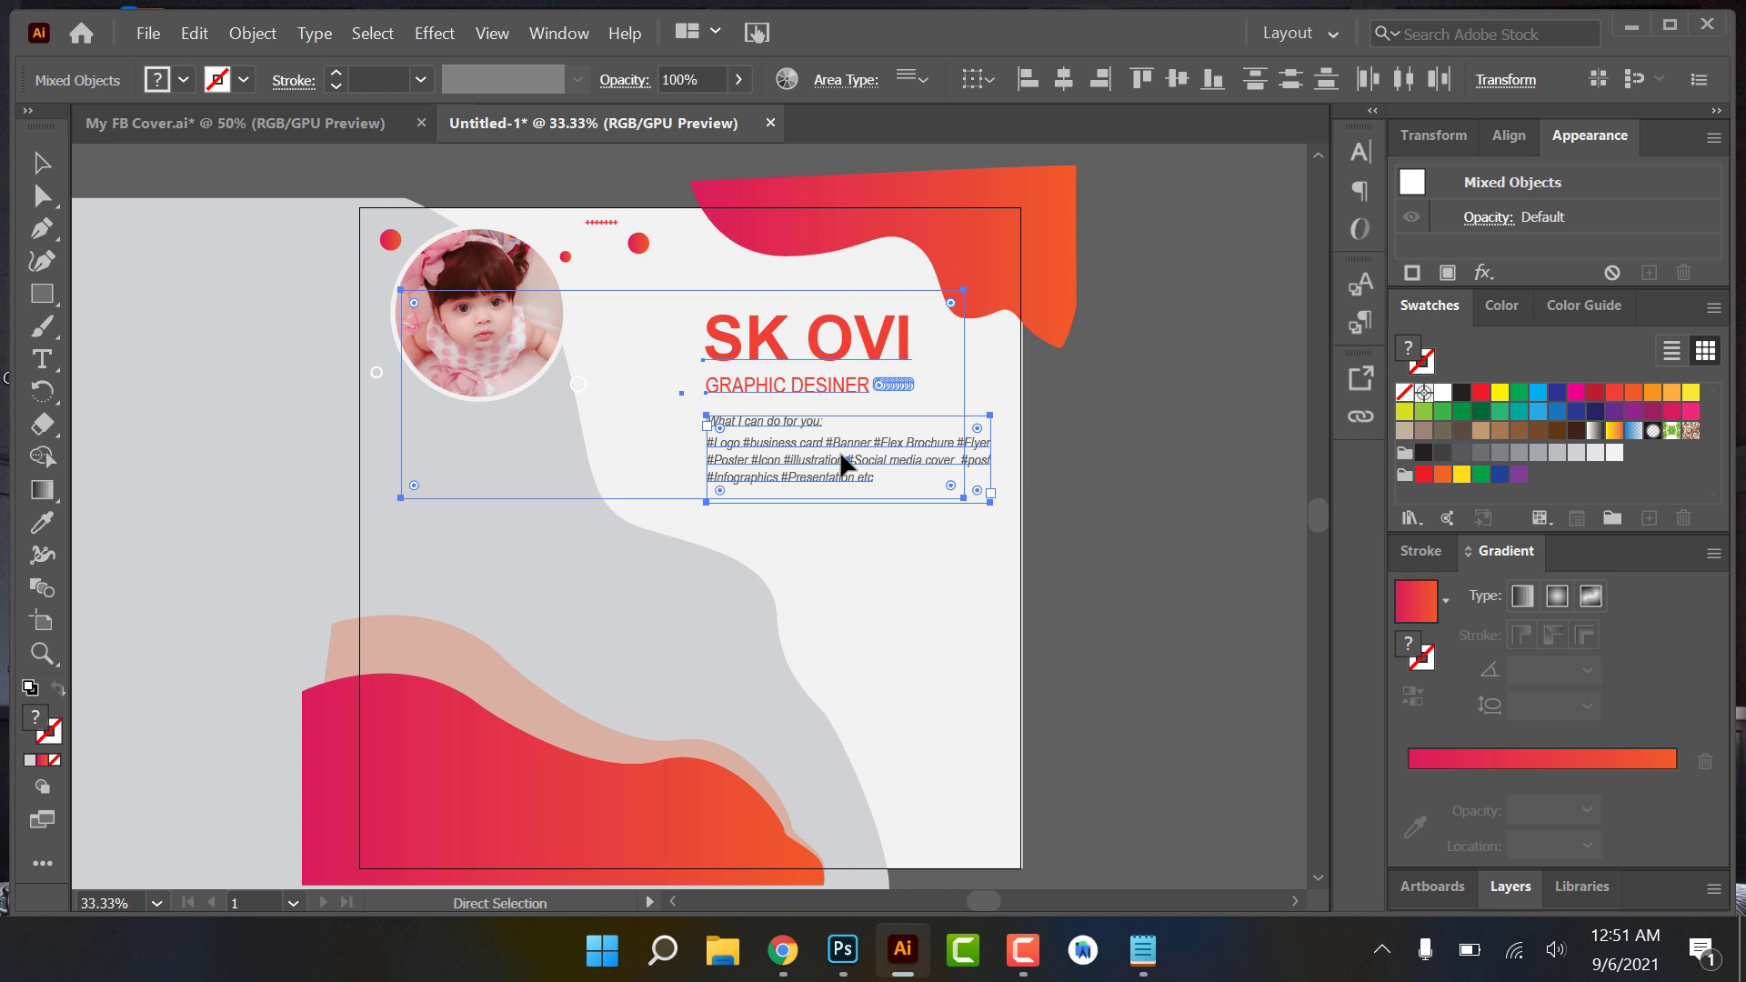
key(ctrl+shift+a)
key(v)
Move the round photo off the artboard onto the right pasteboard.
click(976, 275)
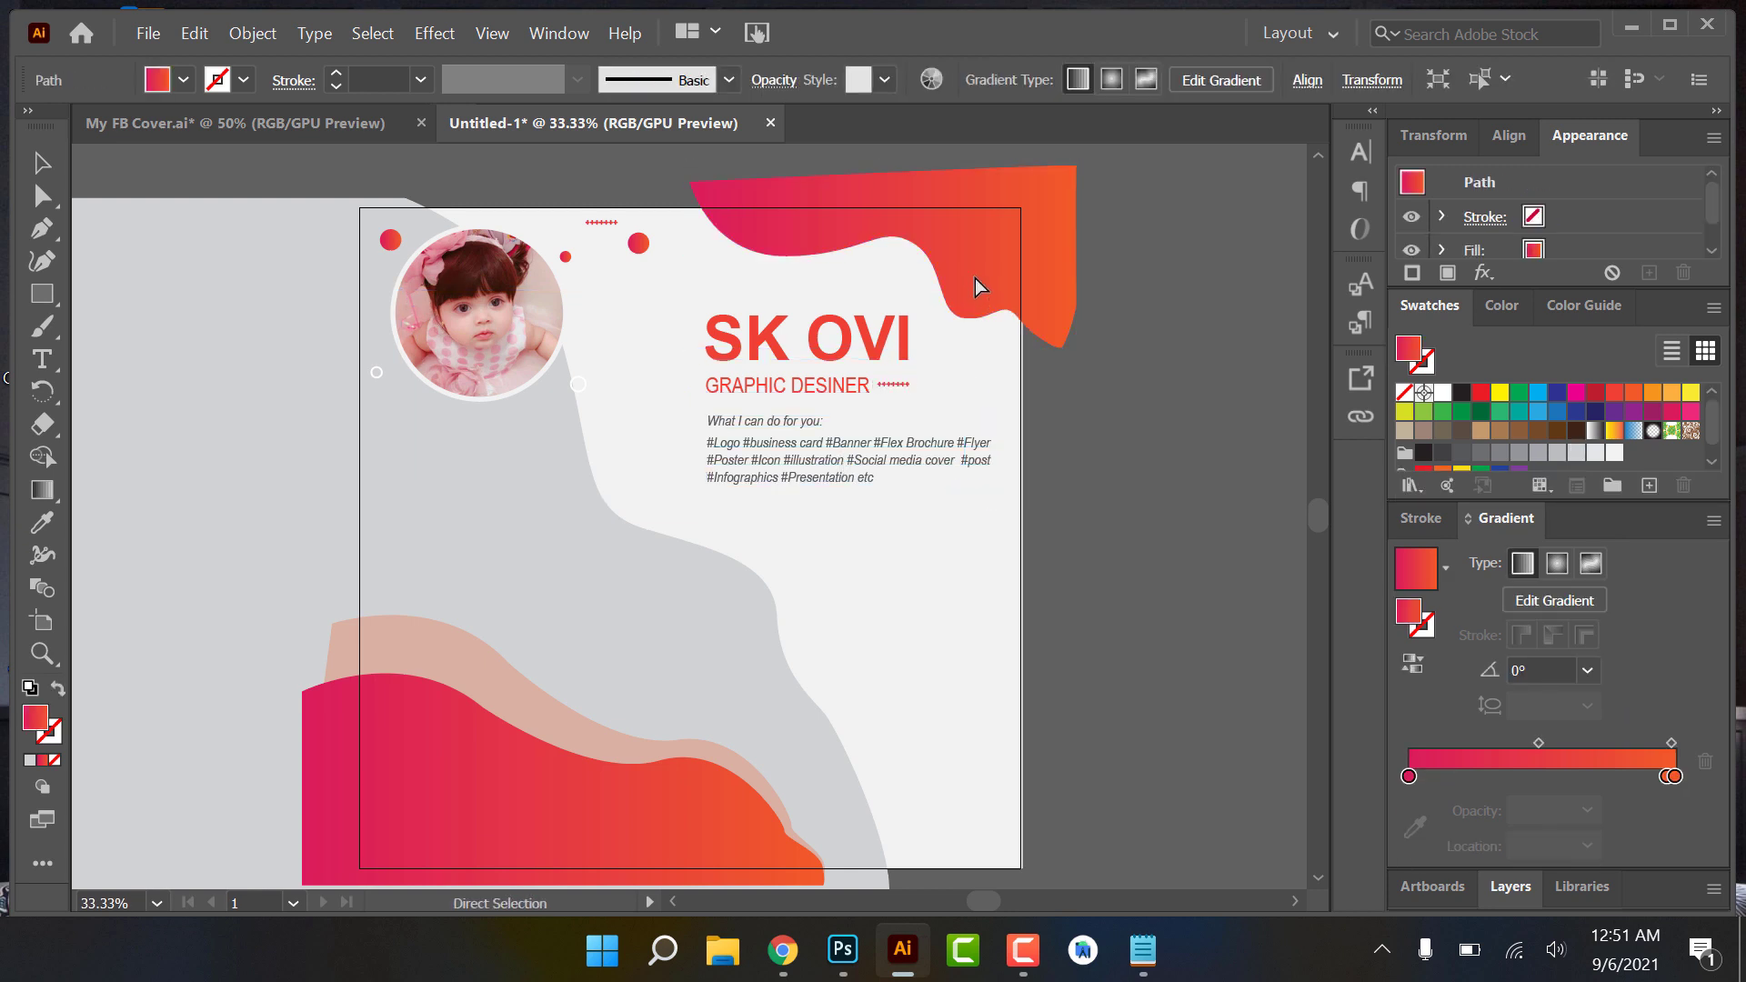
key(ctrl+shift+a)
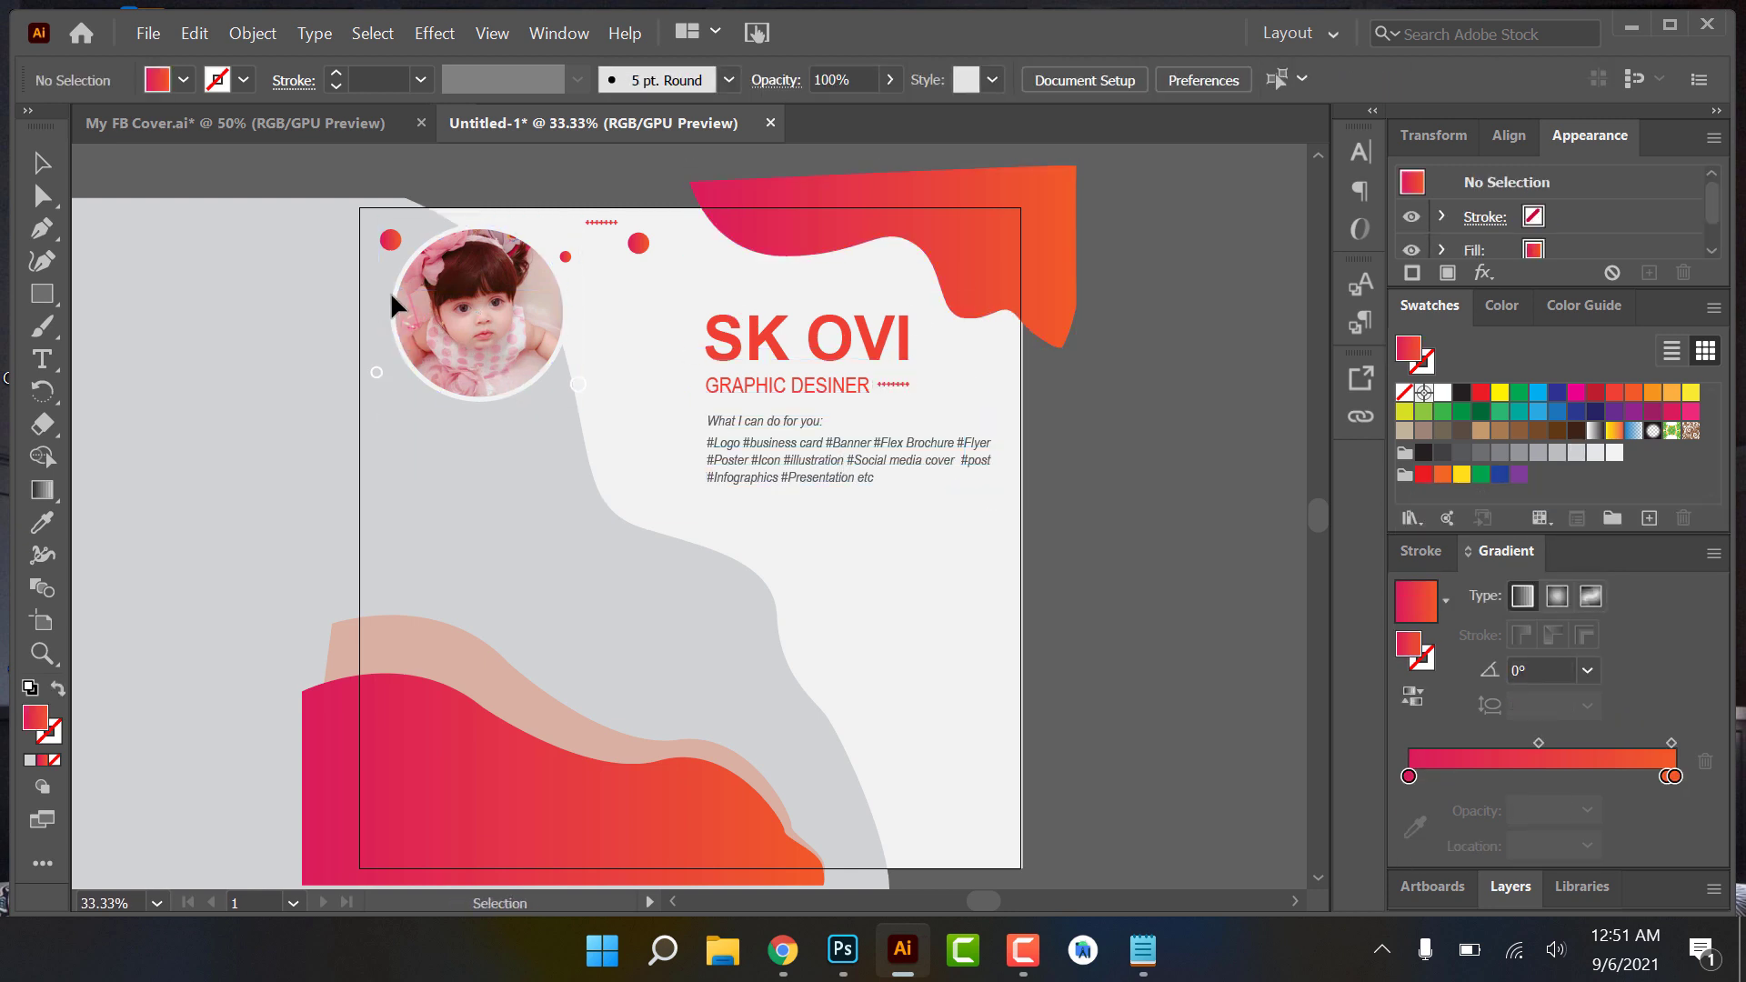
drag(471, 346, 1218, 515)
key(ctrl+shift+a)
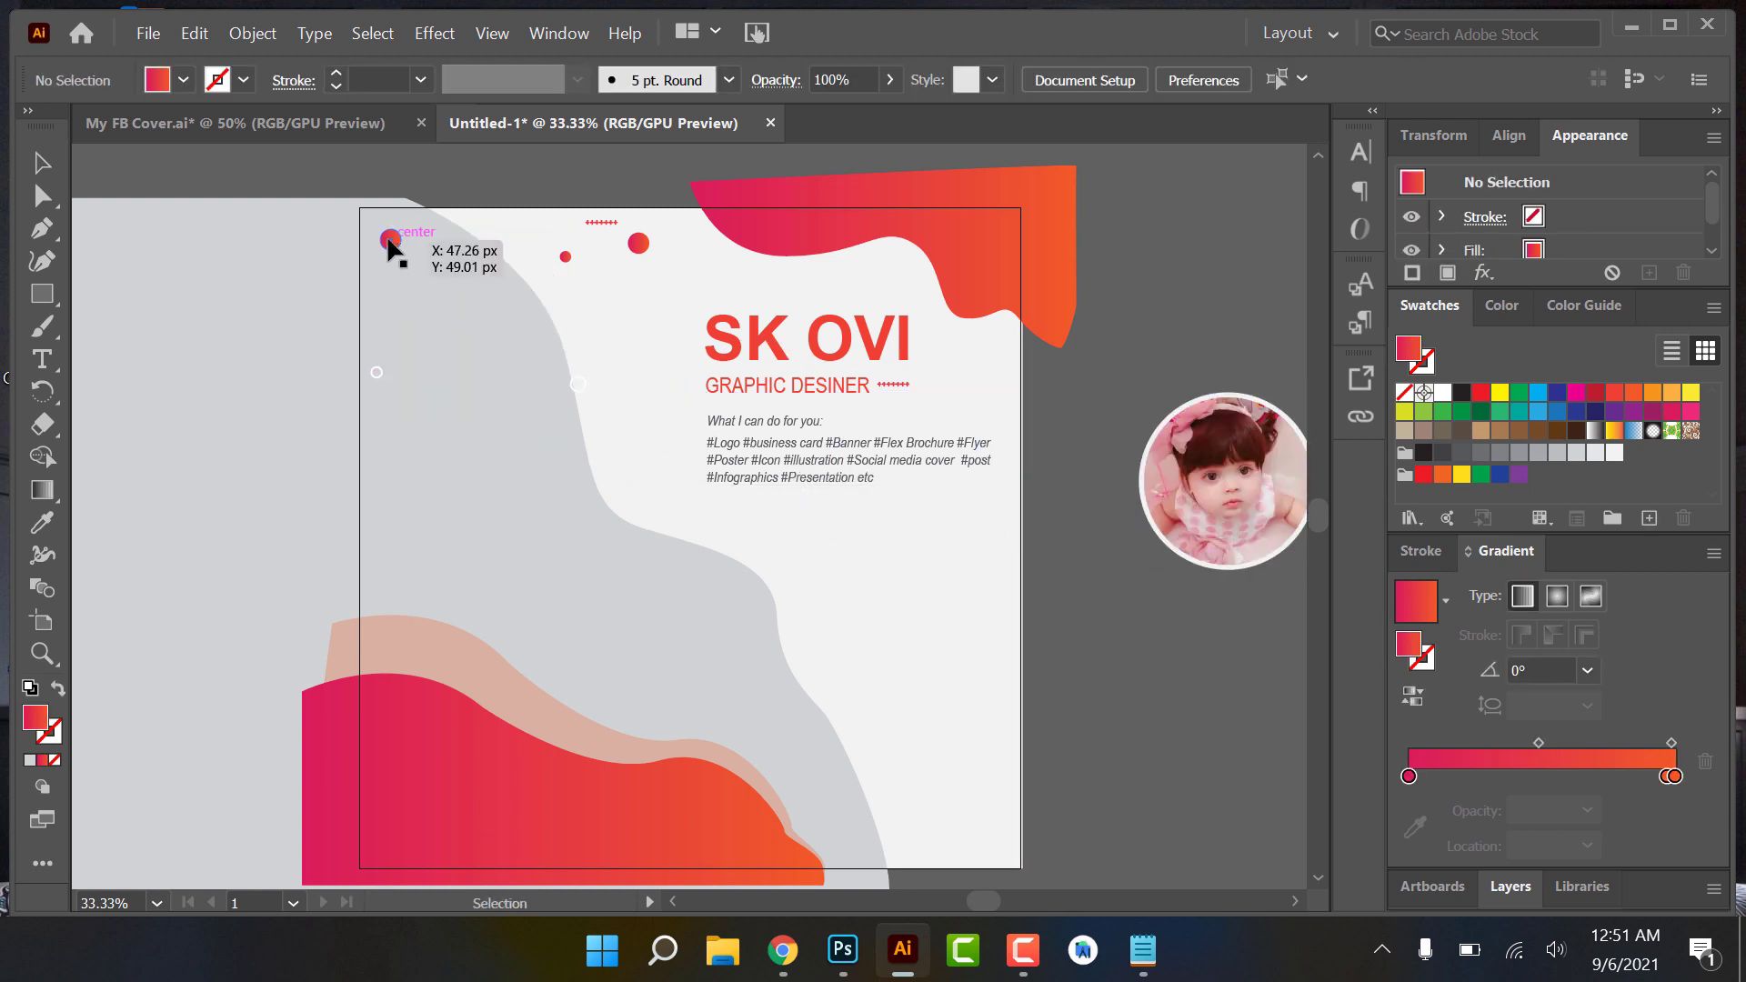
Enlarge the top-left gradient dot, add a larger copy lower right, and copy the plus-sign row there.
drag(395, 238, 454, 296)
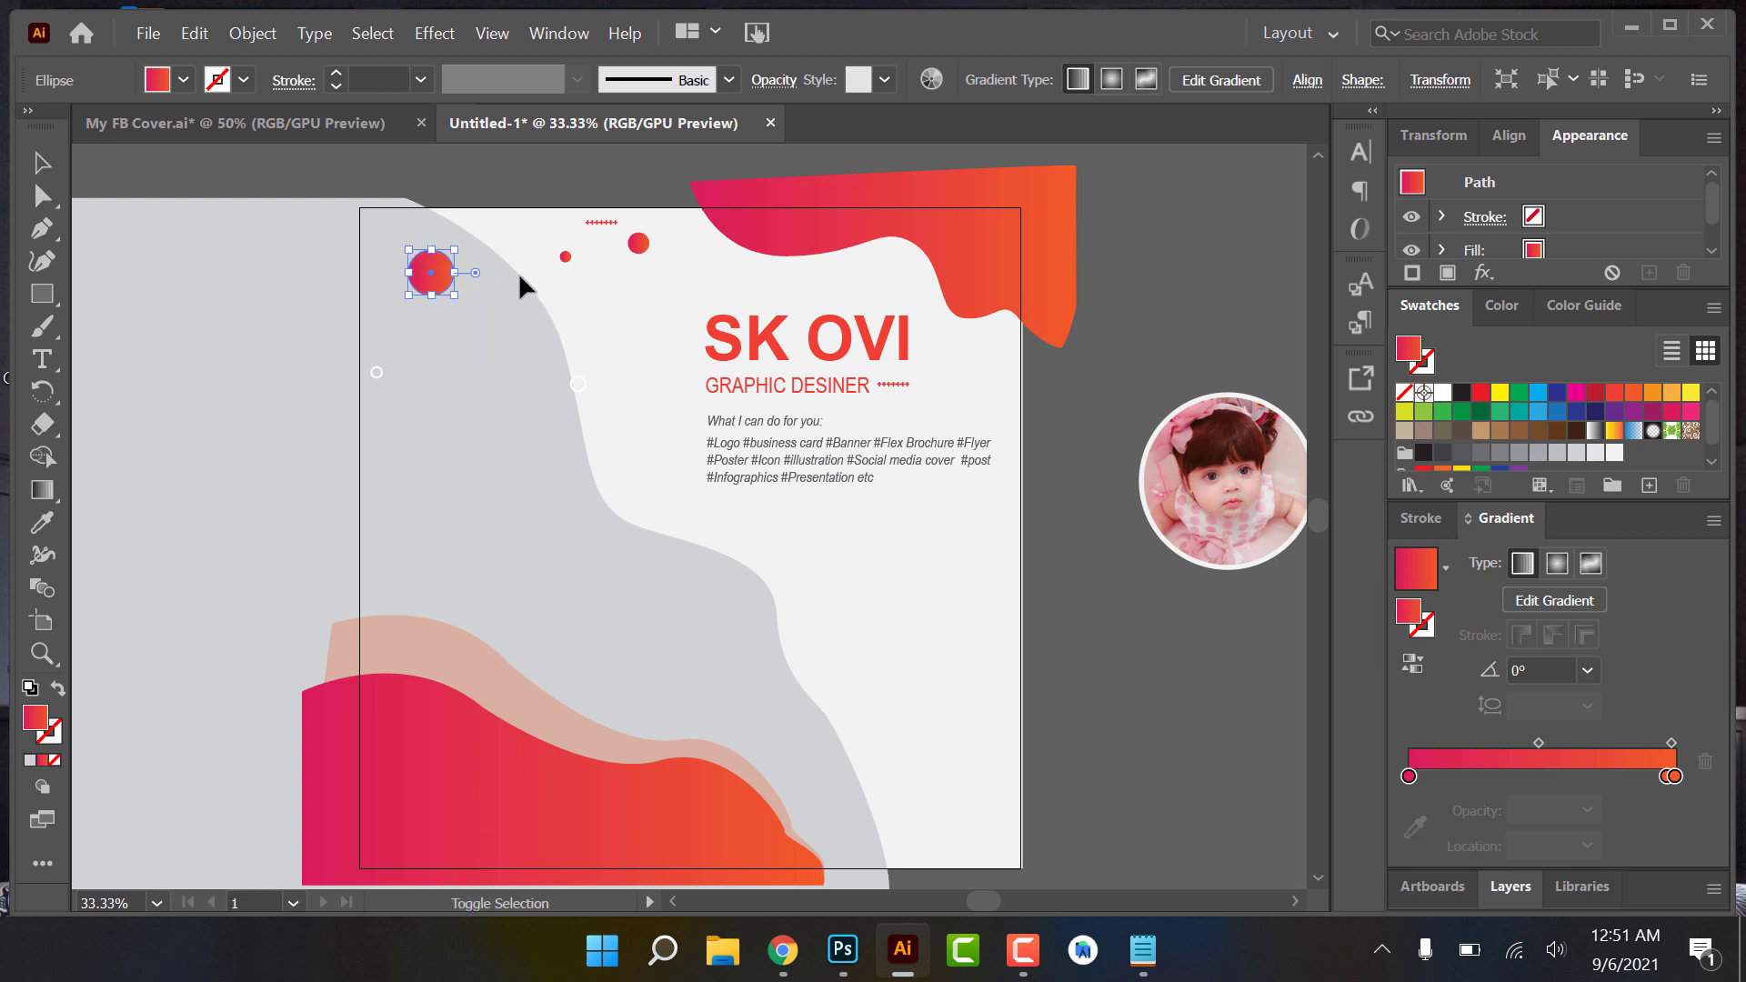
click(639, 242)
drag(657, 255, 909, 614)
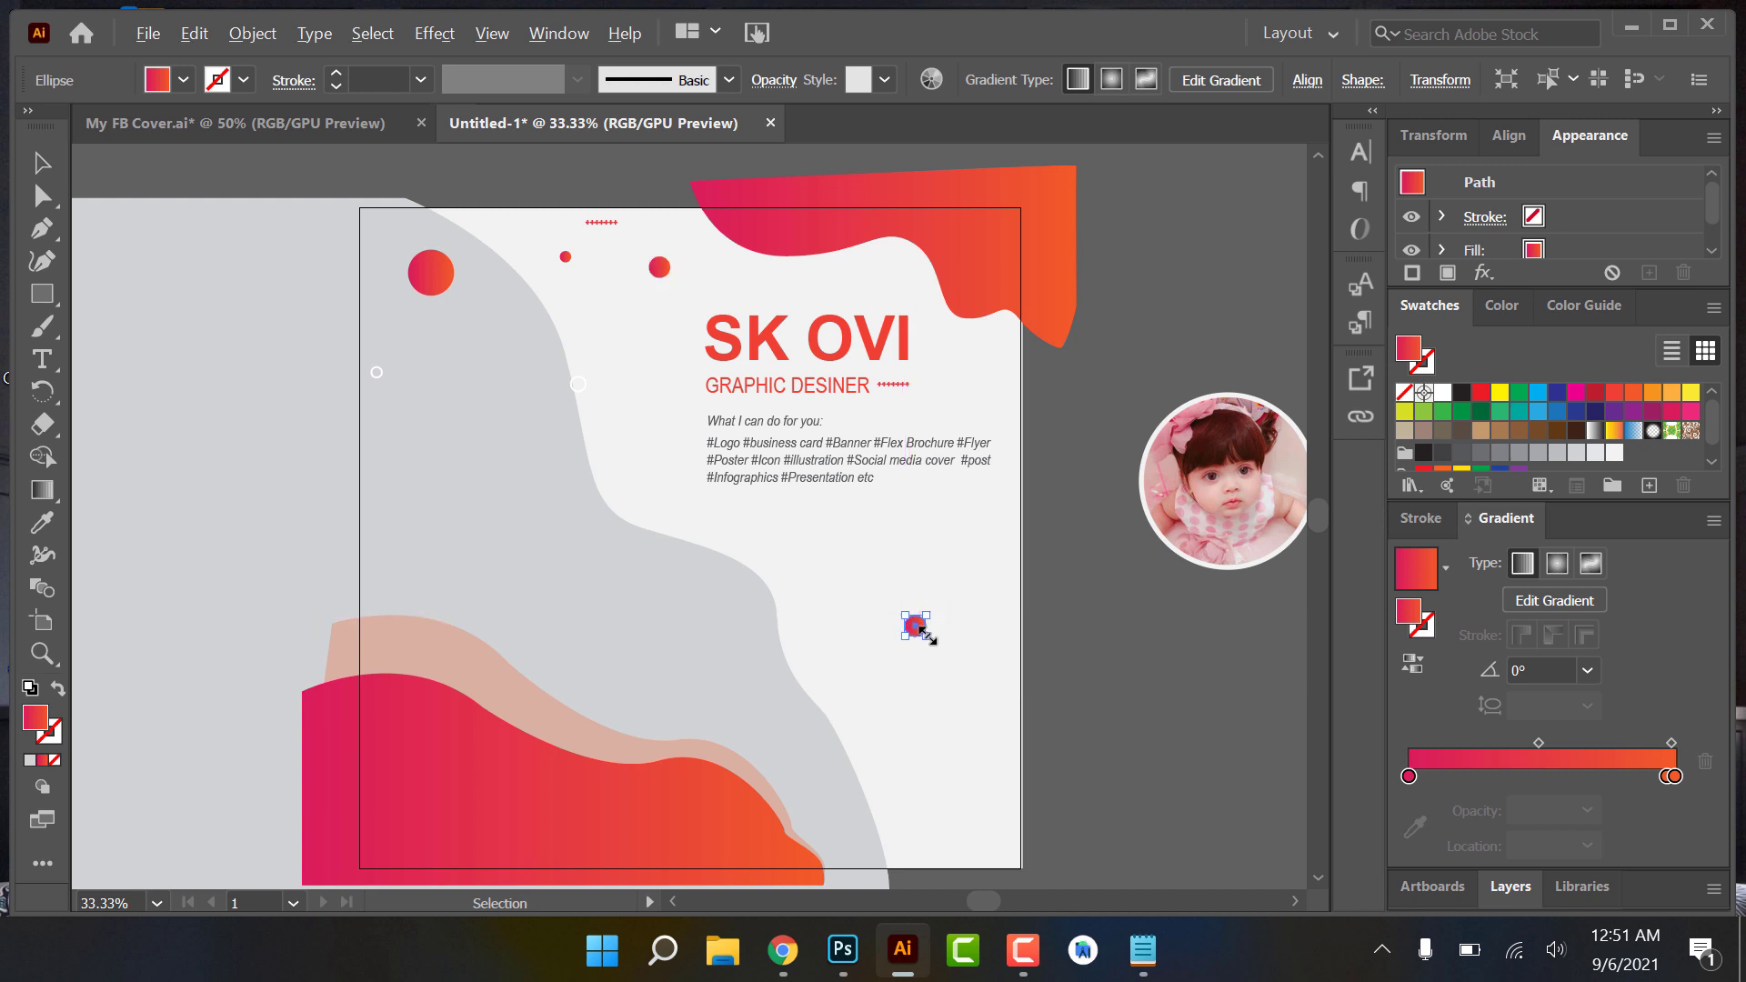
click(924, 630)
click(919, 628)
mouse_move(926, 636)
mouse_down()
mouse_move(945, 653)
mouse_move(933, 643)
mouse_up()
drag(628, 224, 991, 712)
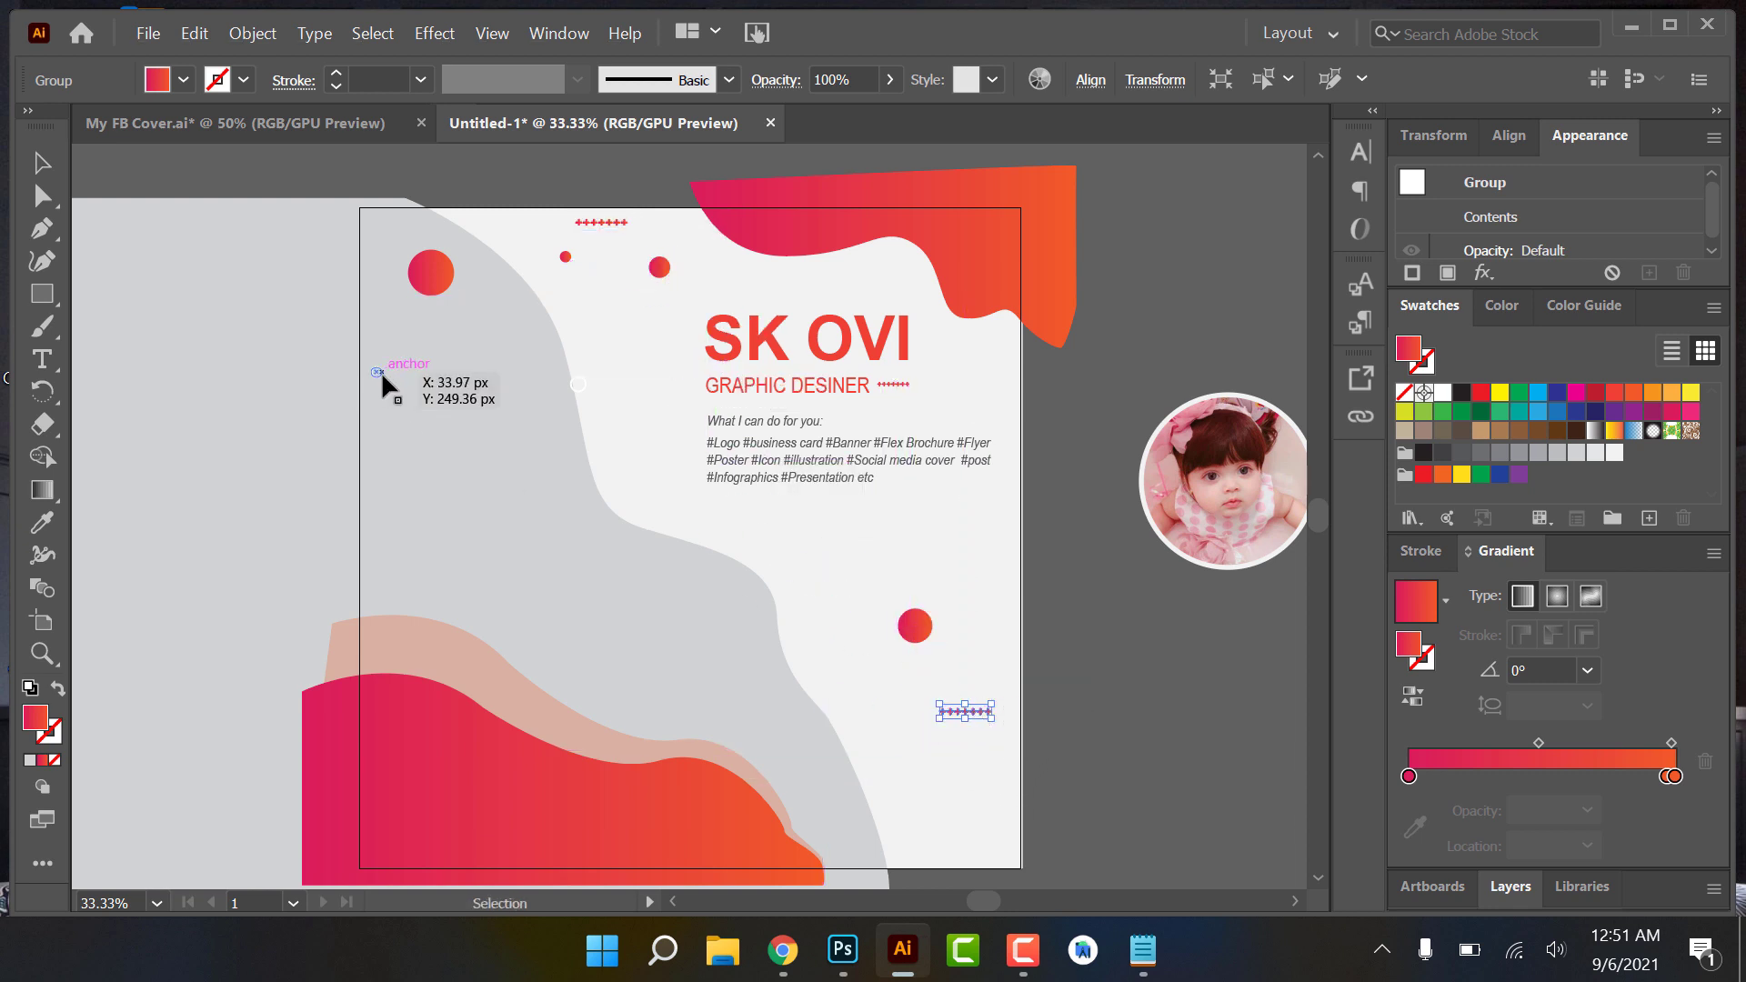
Duplicate the small white ring downward and enlarge it, keeping it unfilled.
mouse_move(380, 371)
mouse_down()
mouse_move(436, 433)
mouse_move(473, 518)
mouse_move(578, 606)
mouse_up()
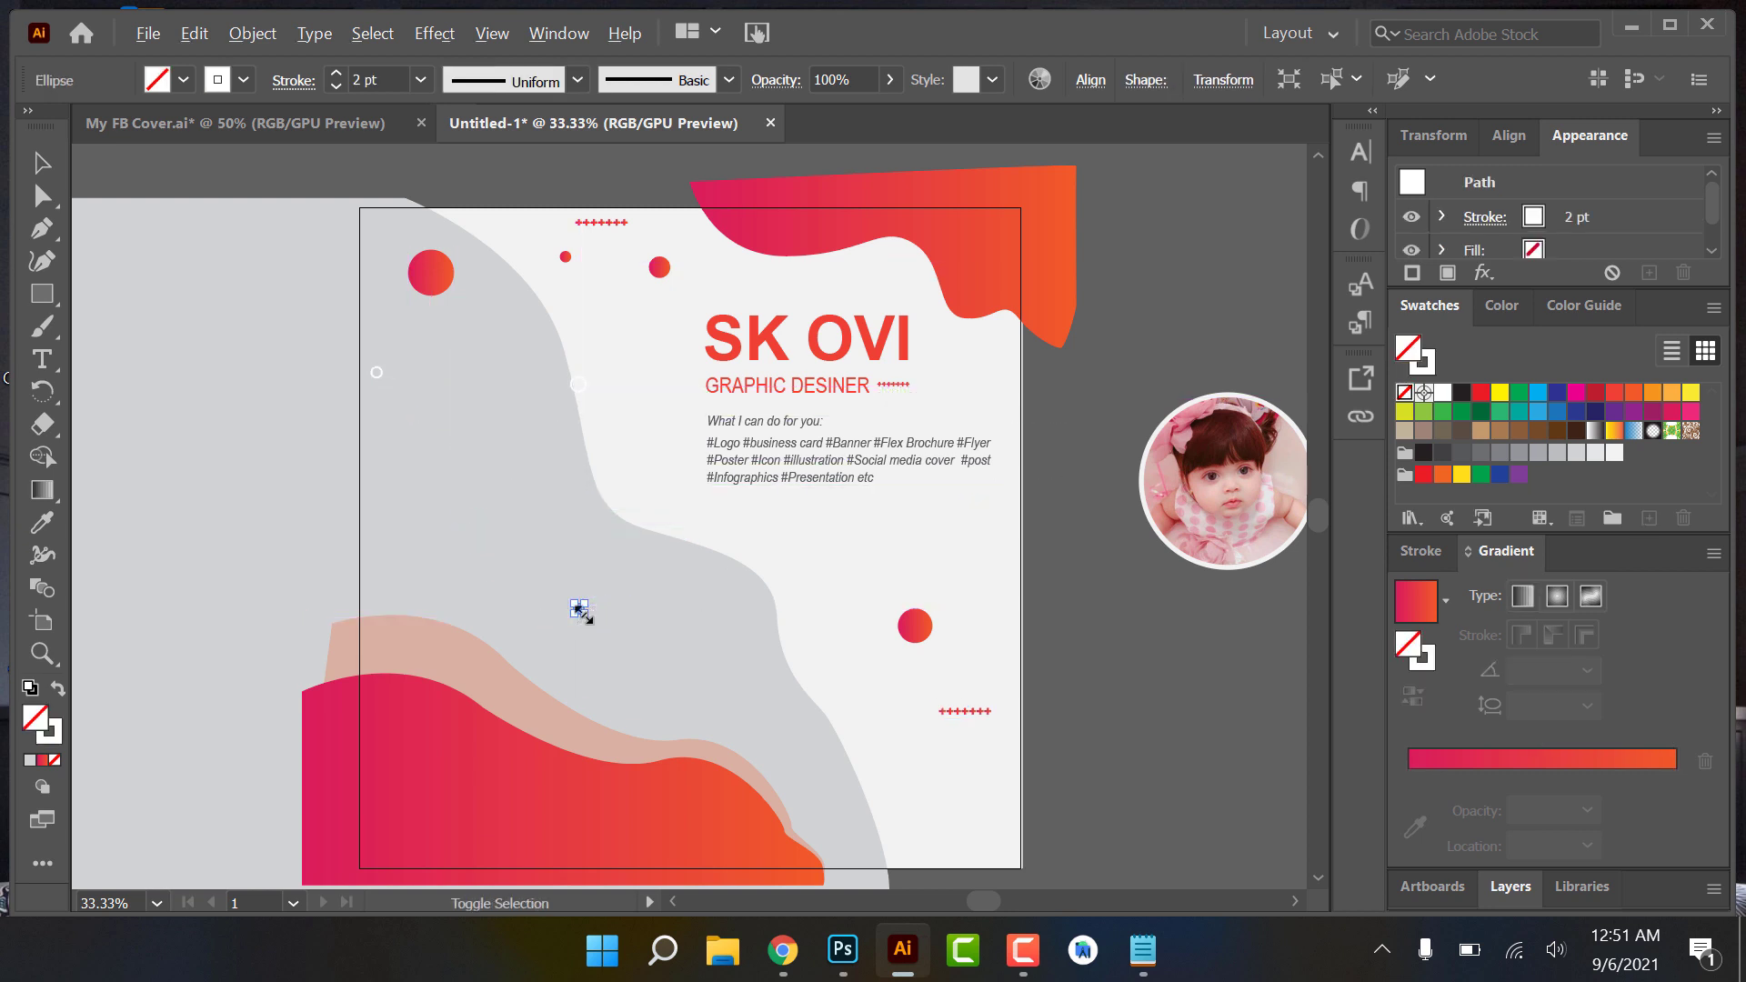
drag(587, 617, 853, 587)
click(801, 541)
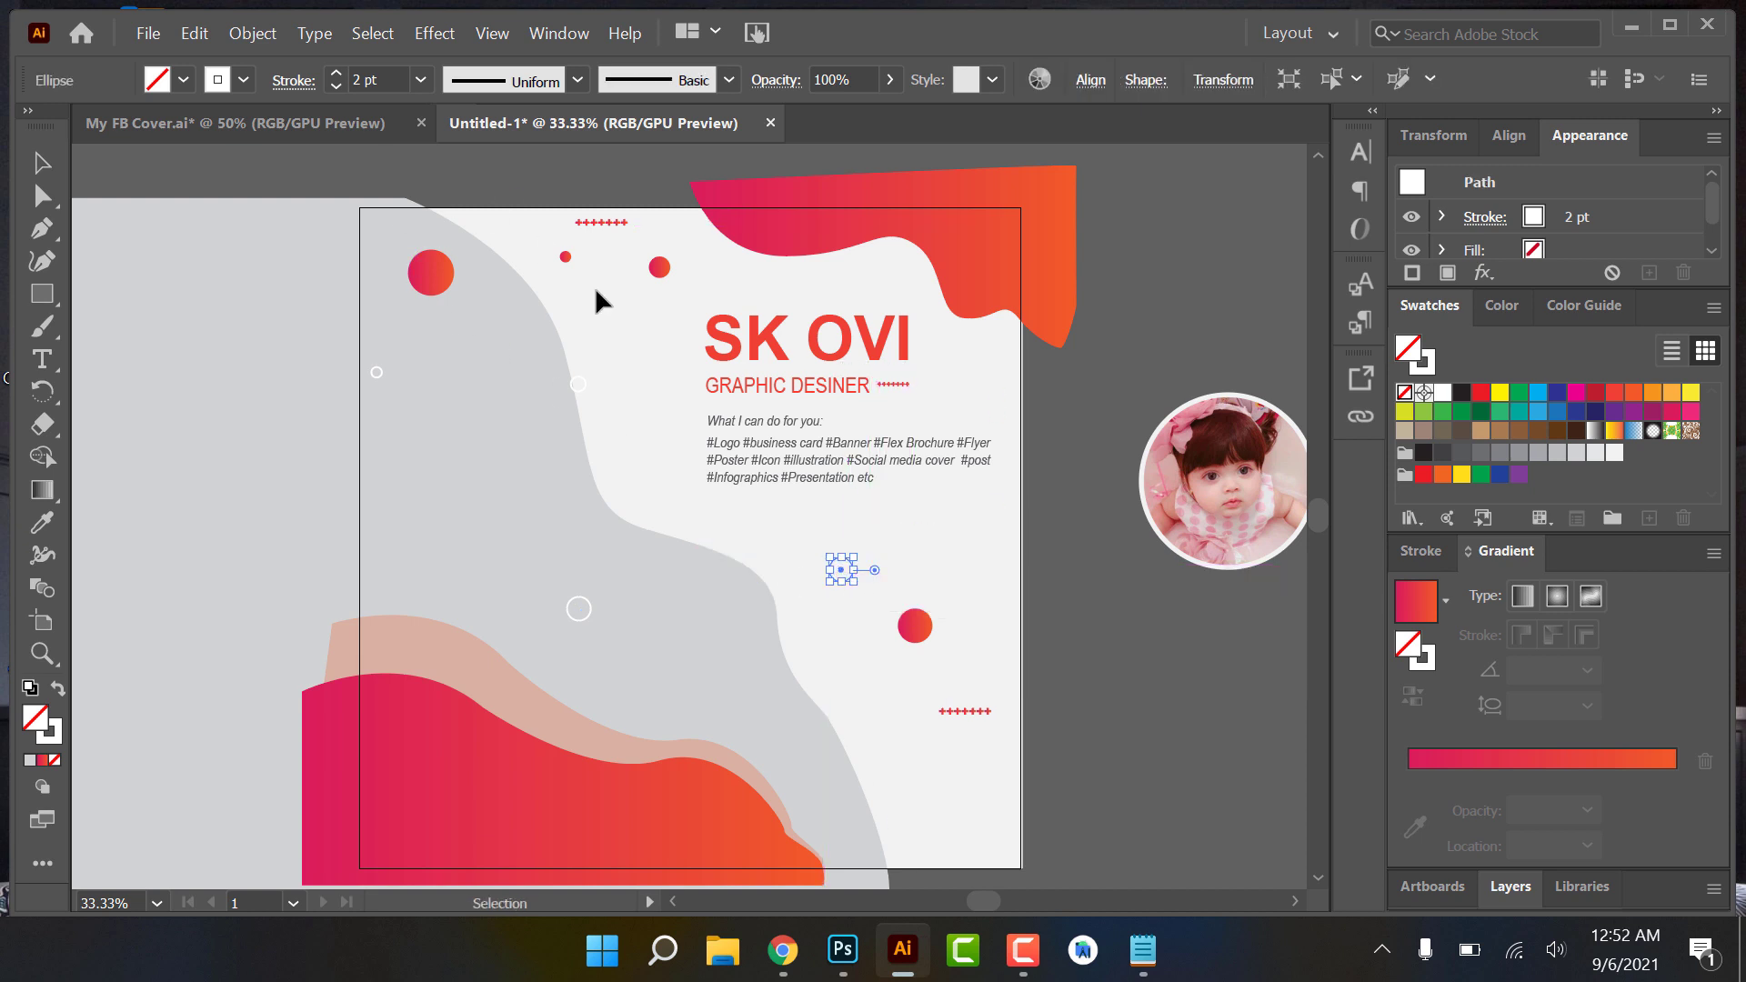
click(42, 522)
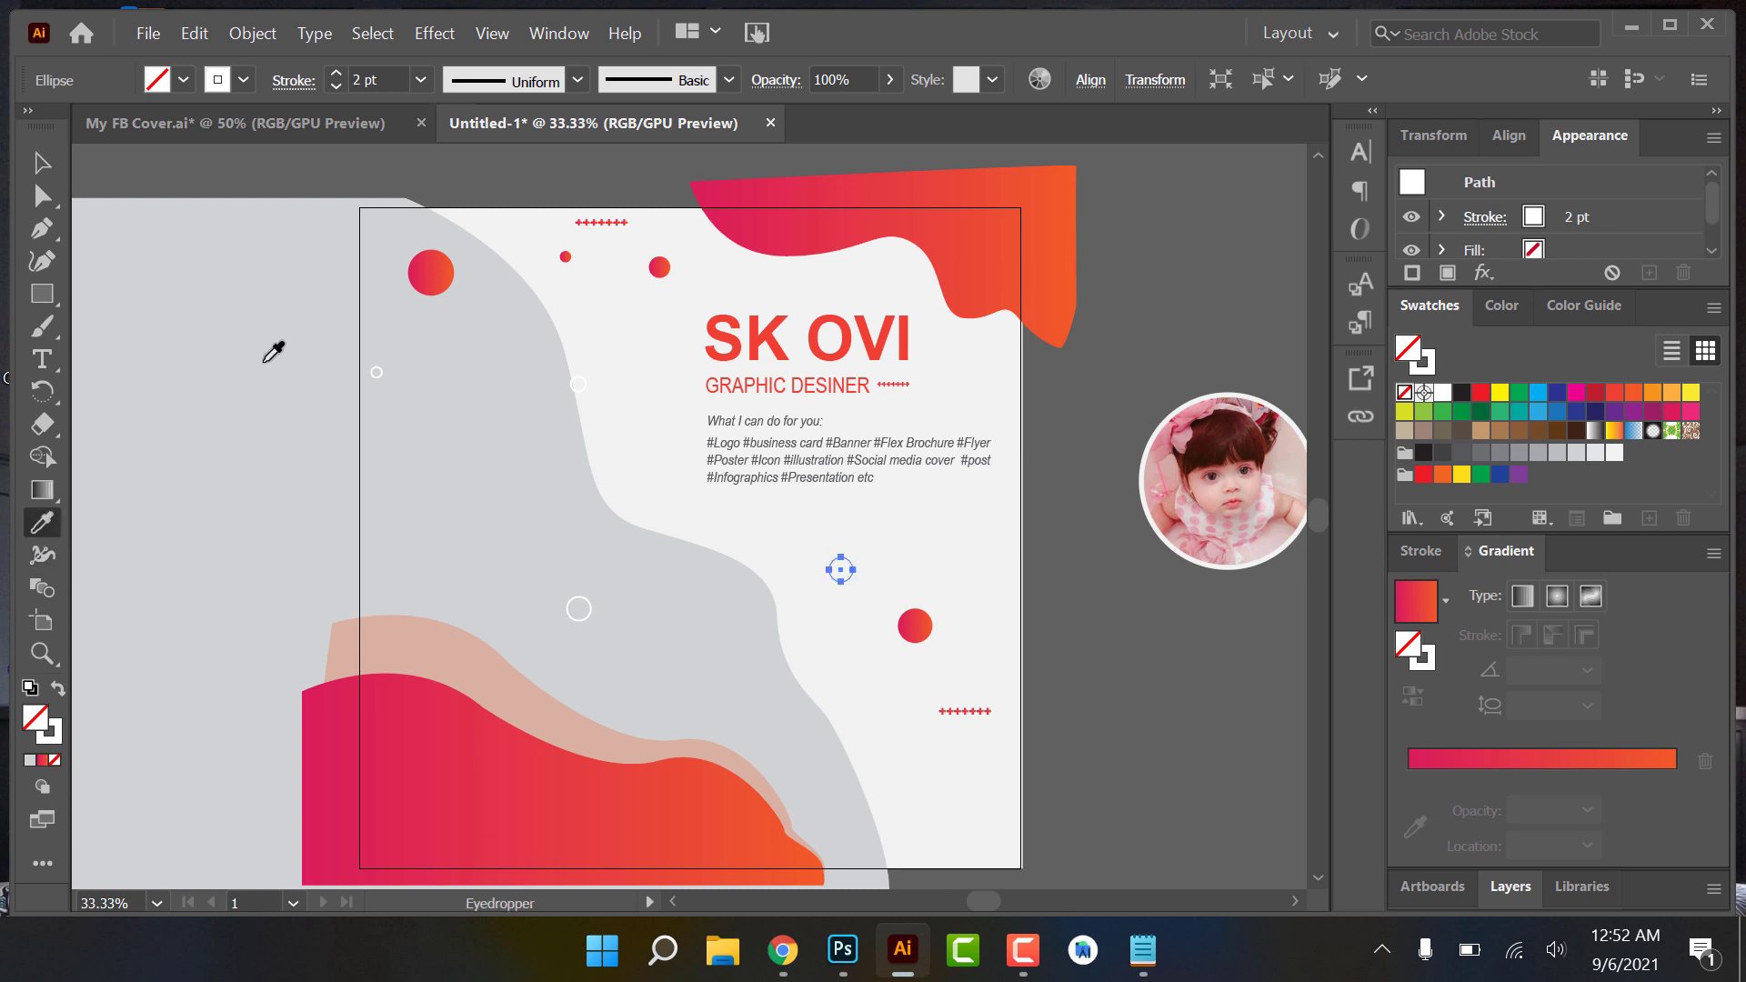
click(442, 277)
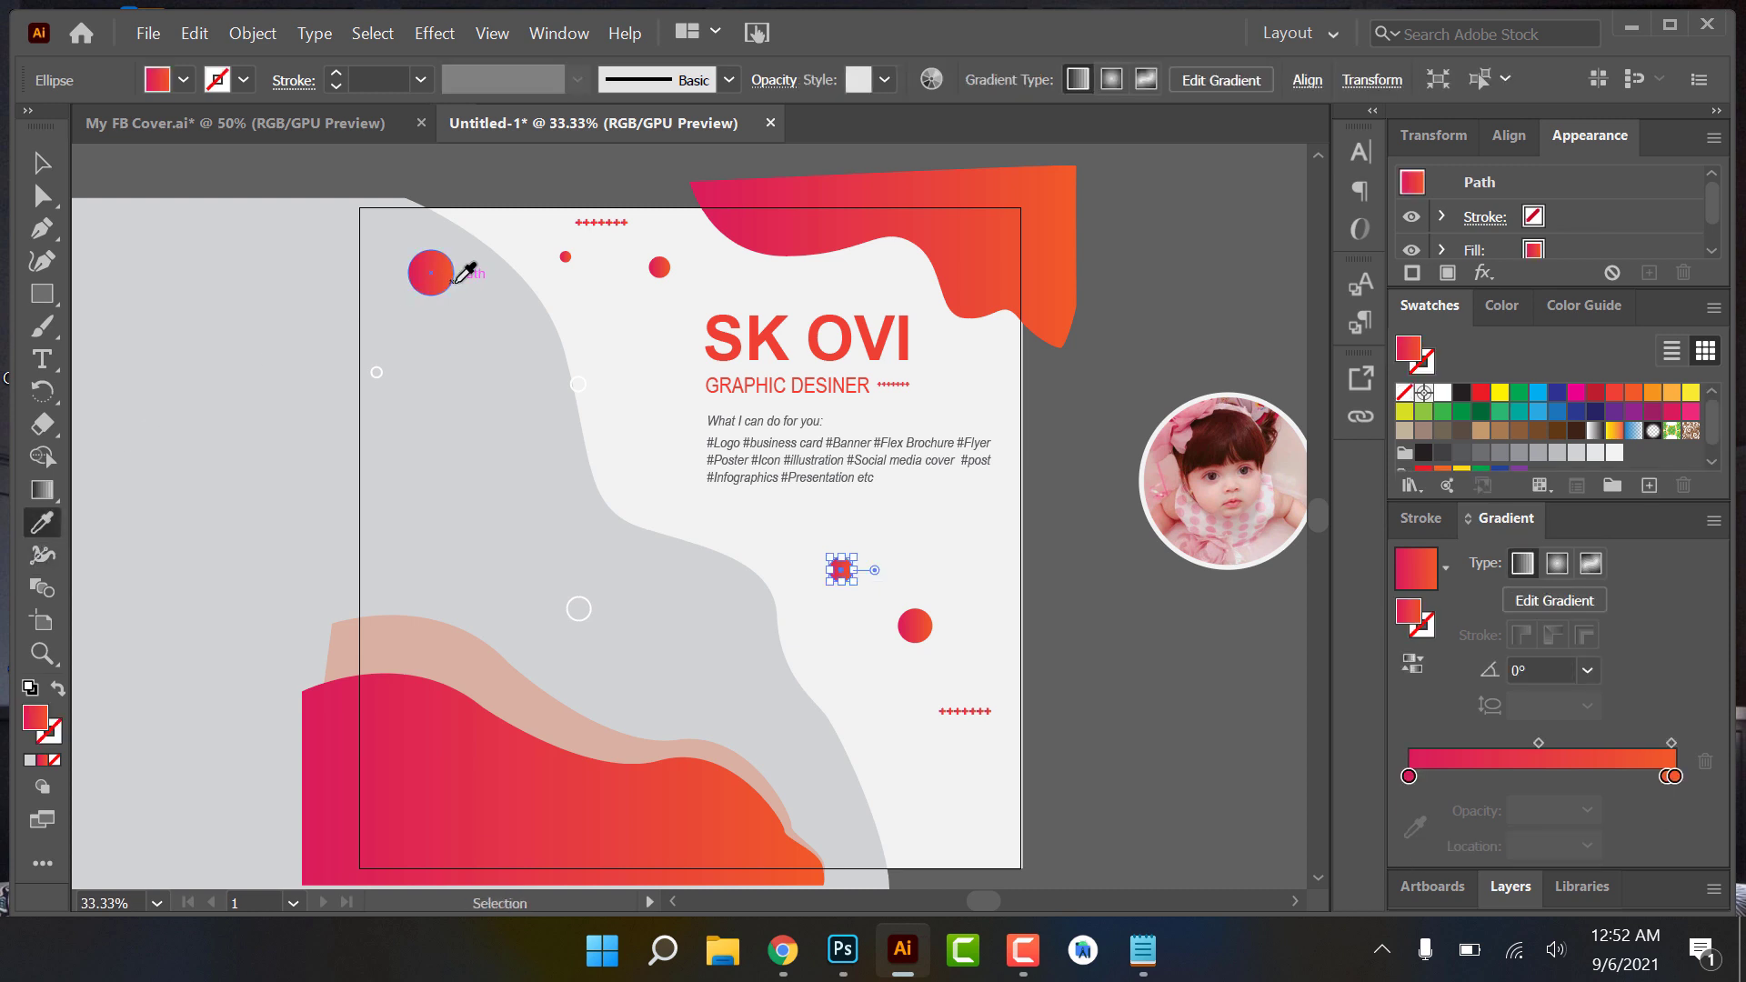
key(ctrl+z)
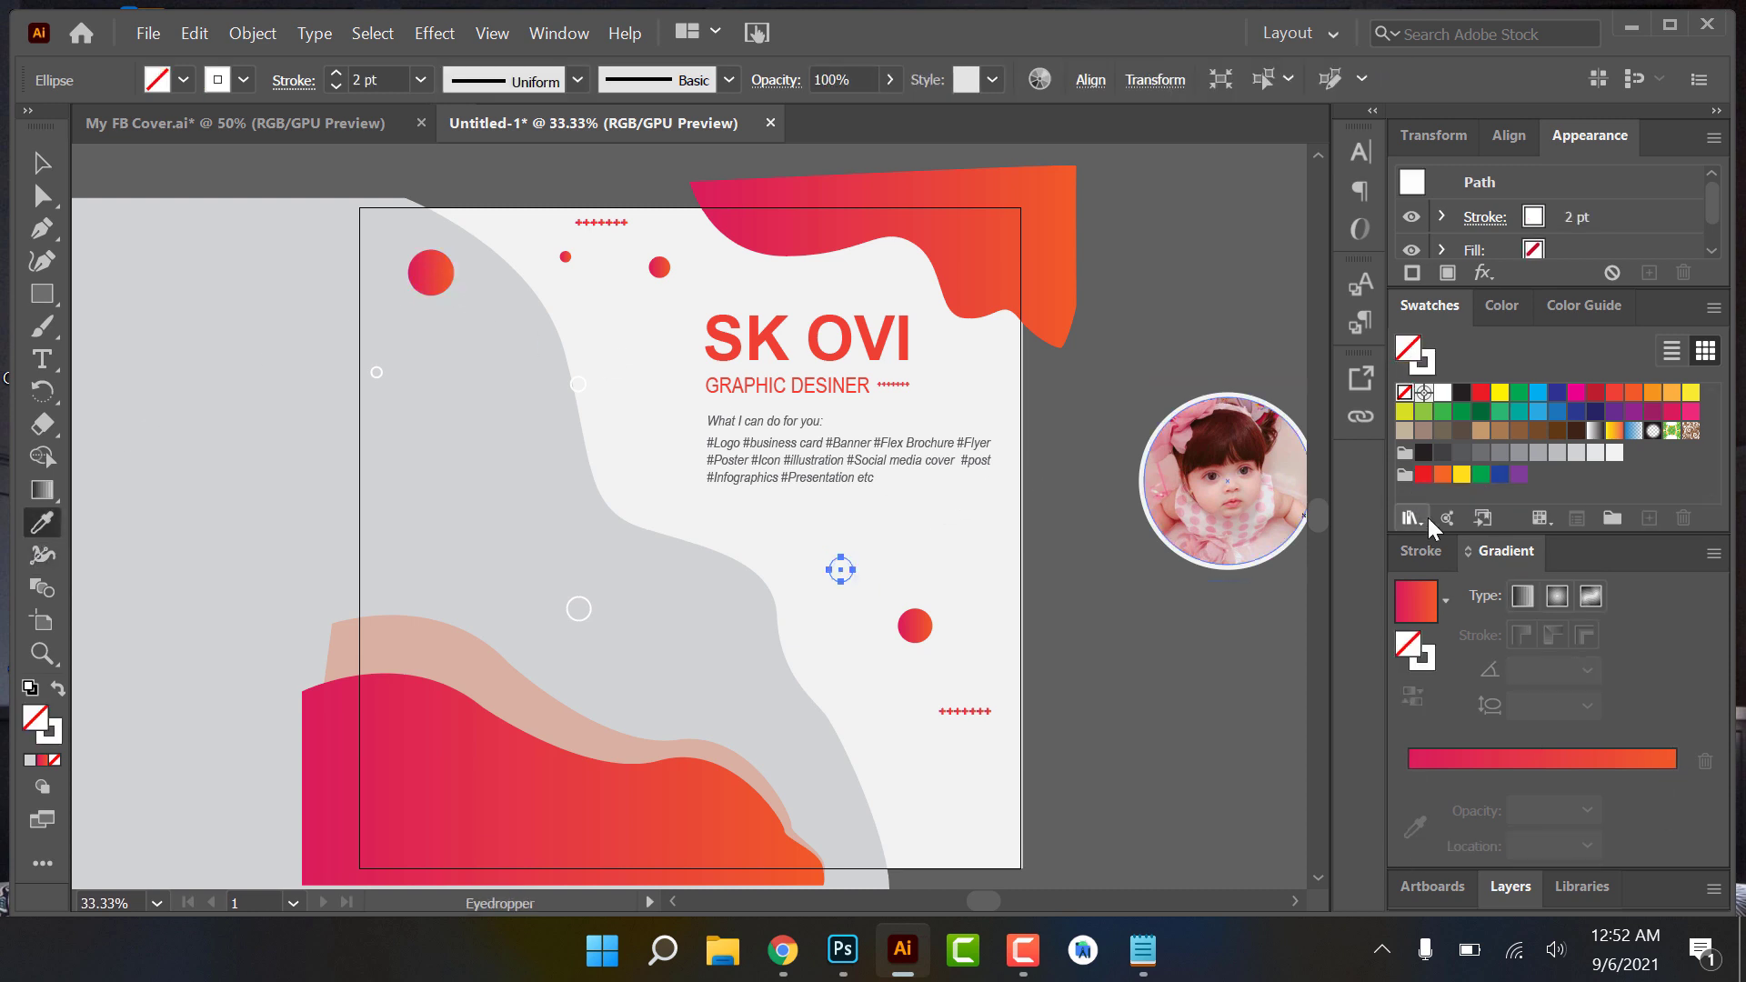
Set the new ring's stroke swatch to red in the Control bar.
click(235, 82)
click(18, 125)
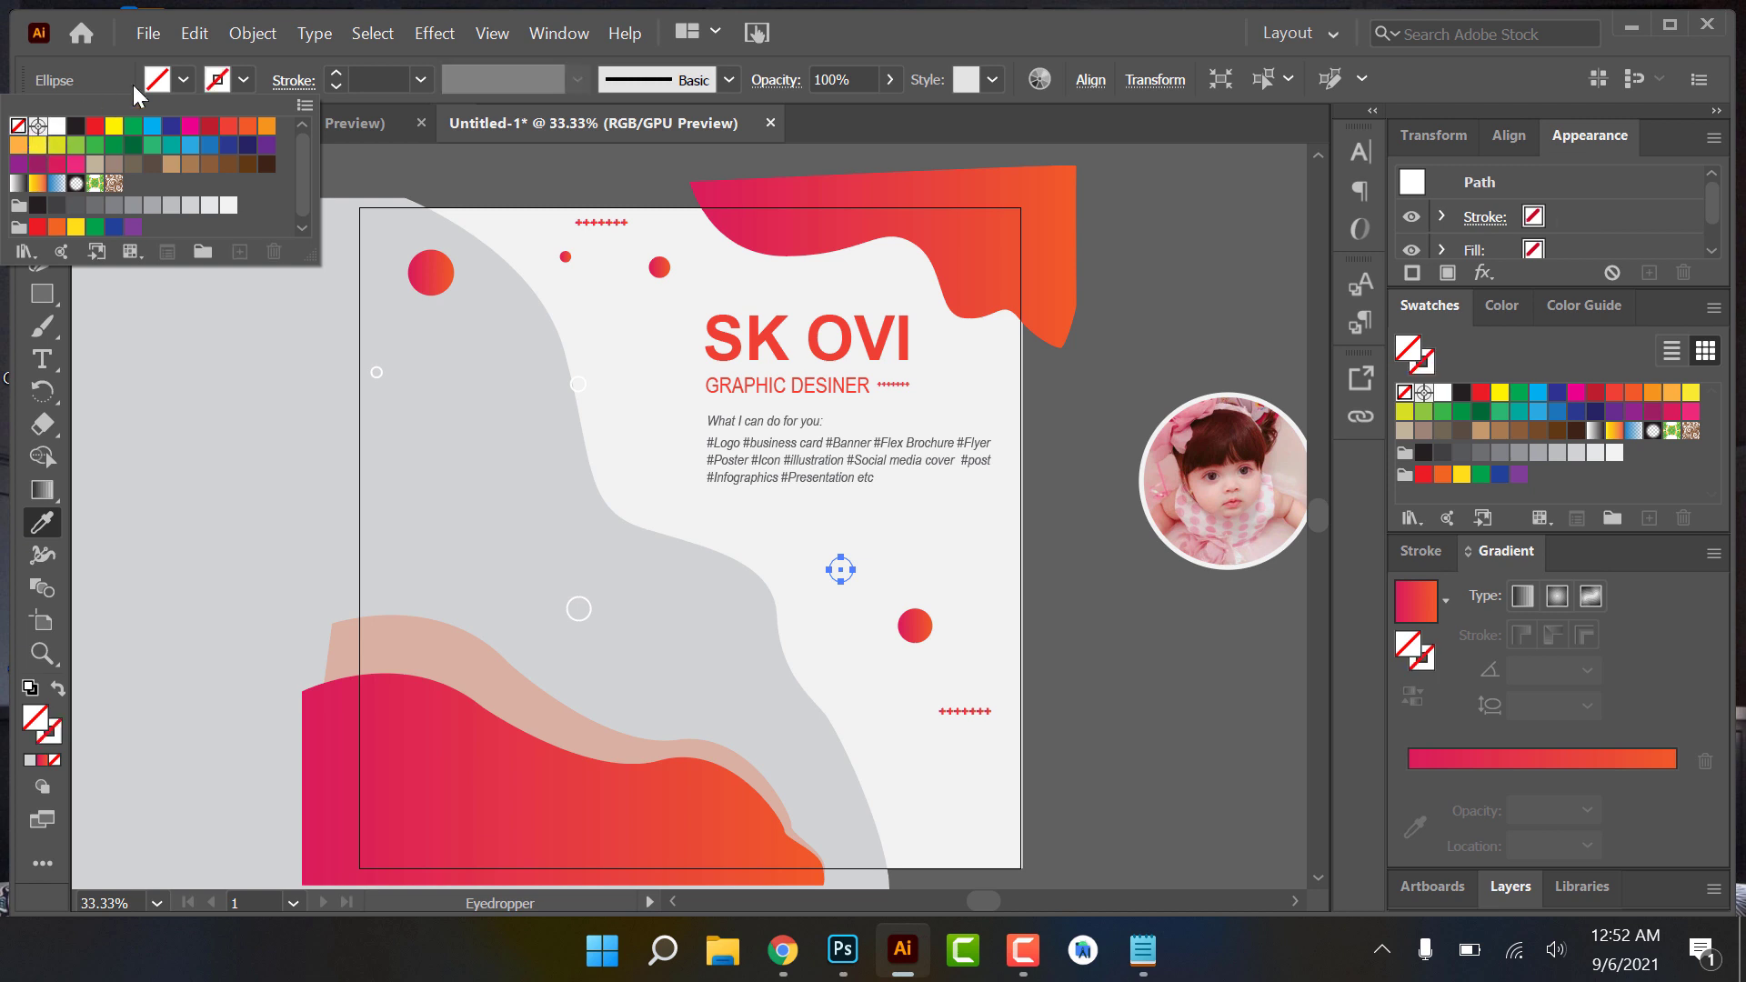
click(243, 82)
key(ctrl+z)
click(240, 80)
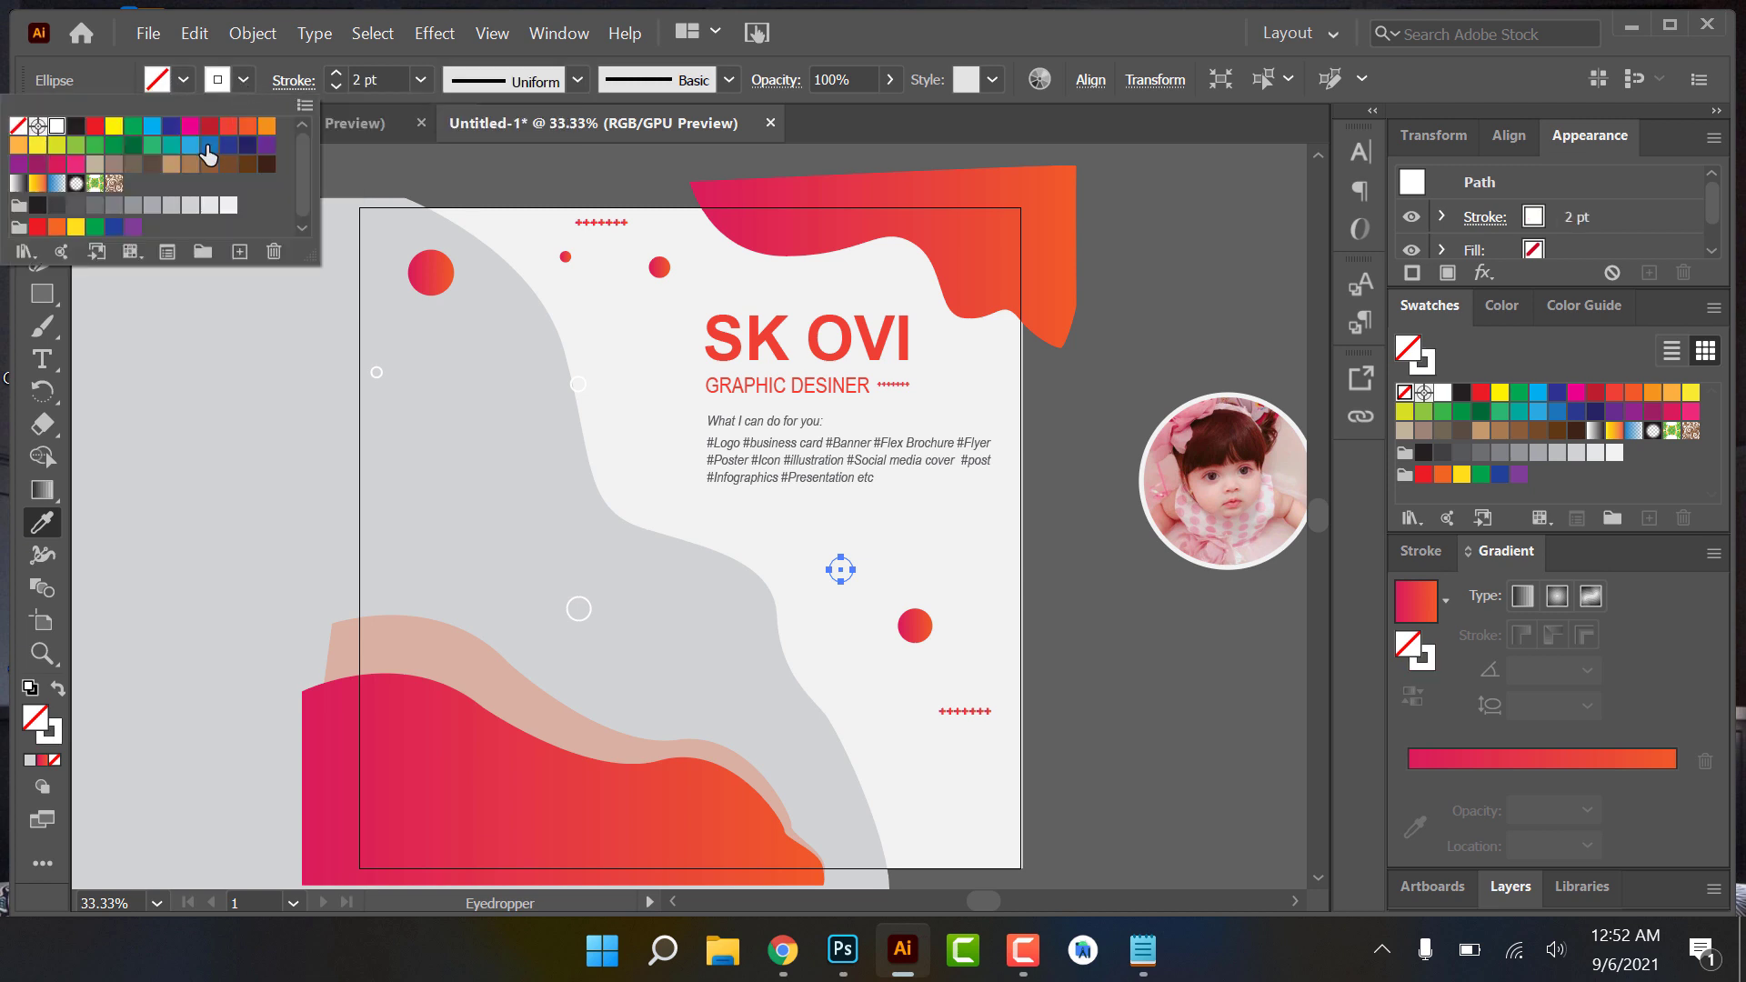
click(229, 125)
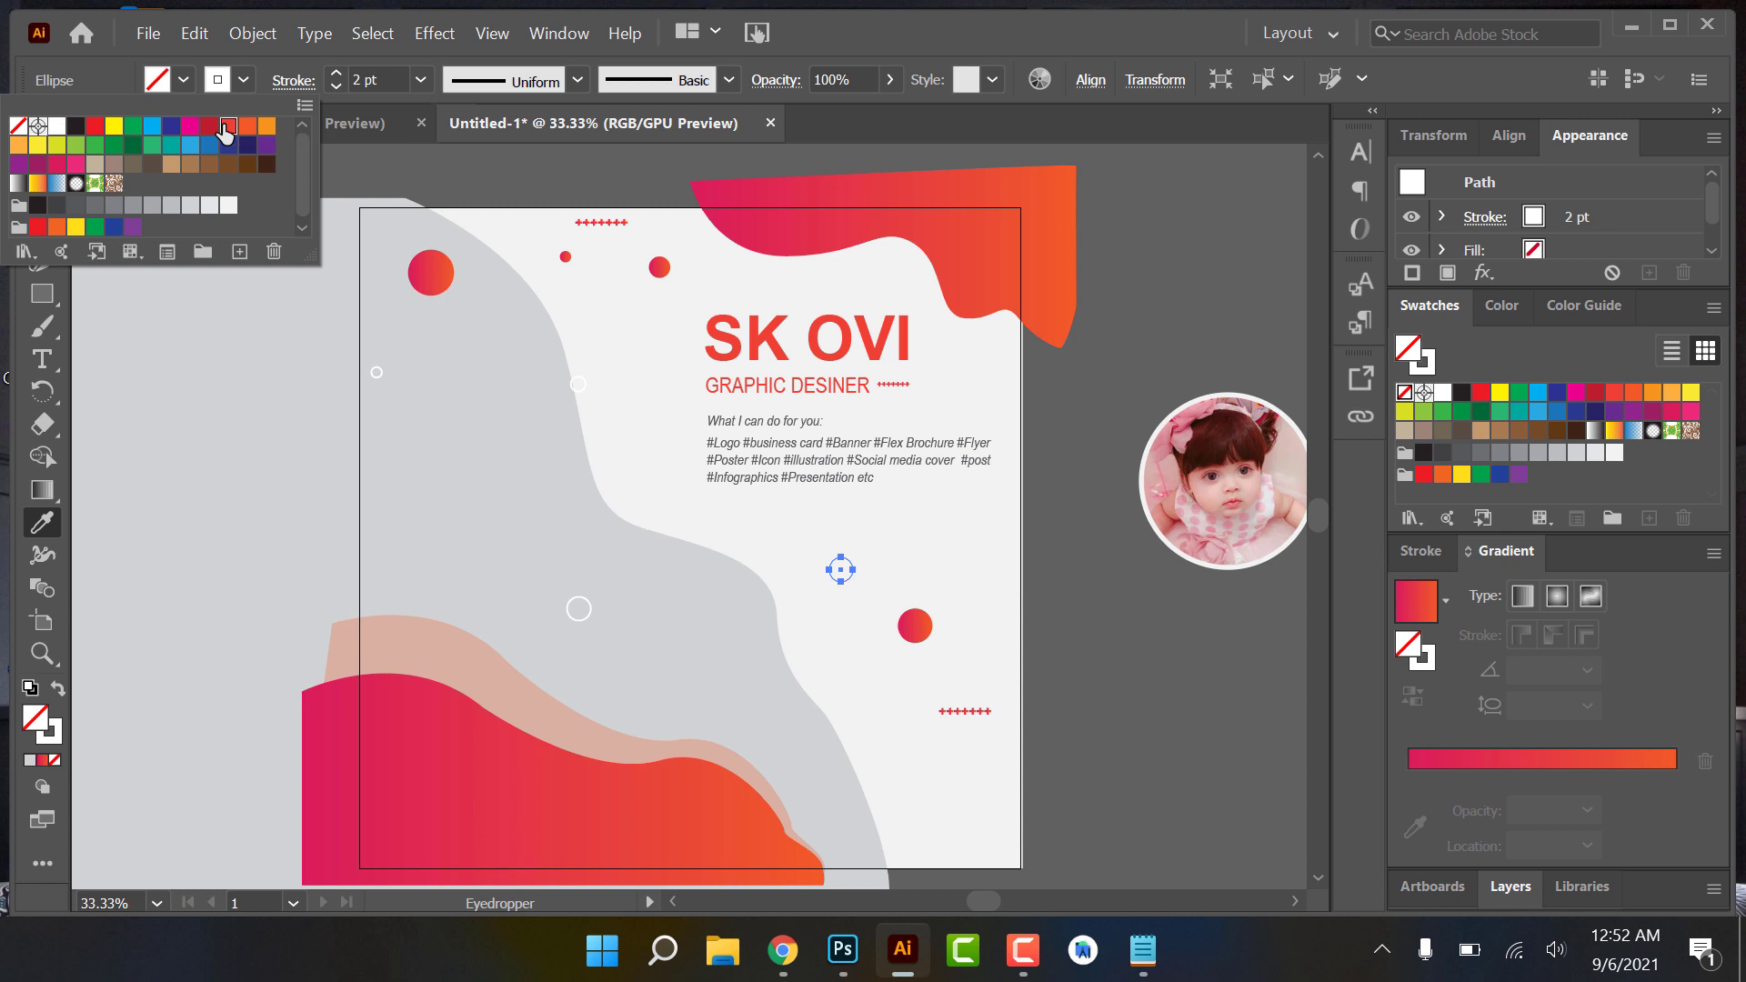
click(1066, 479)
key(ctrl+z)
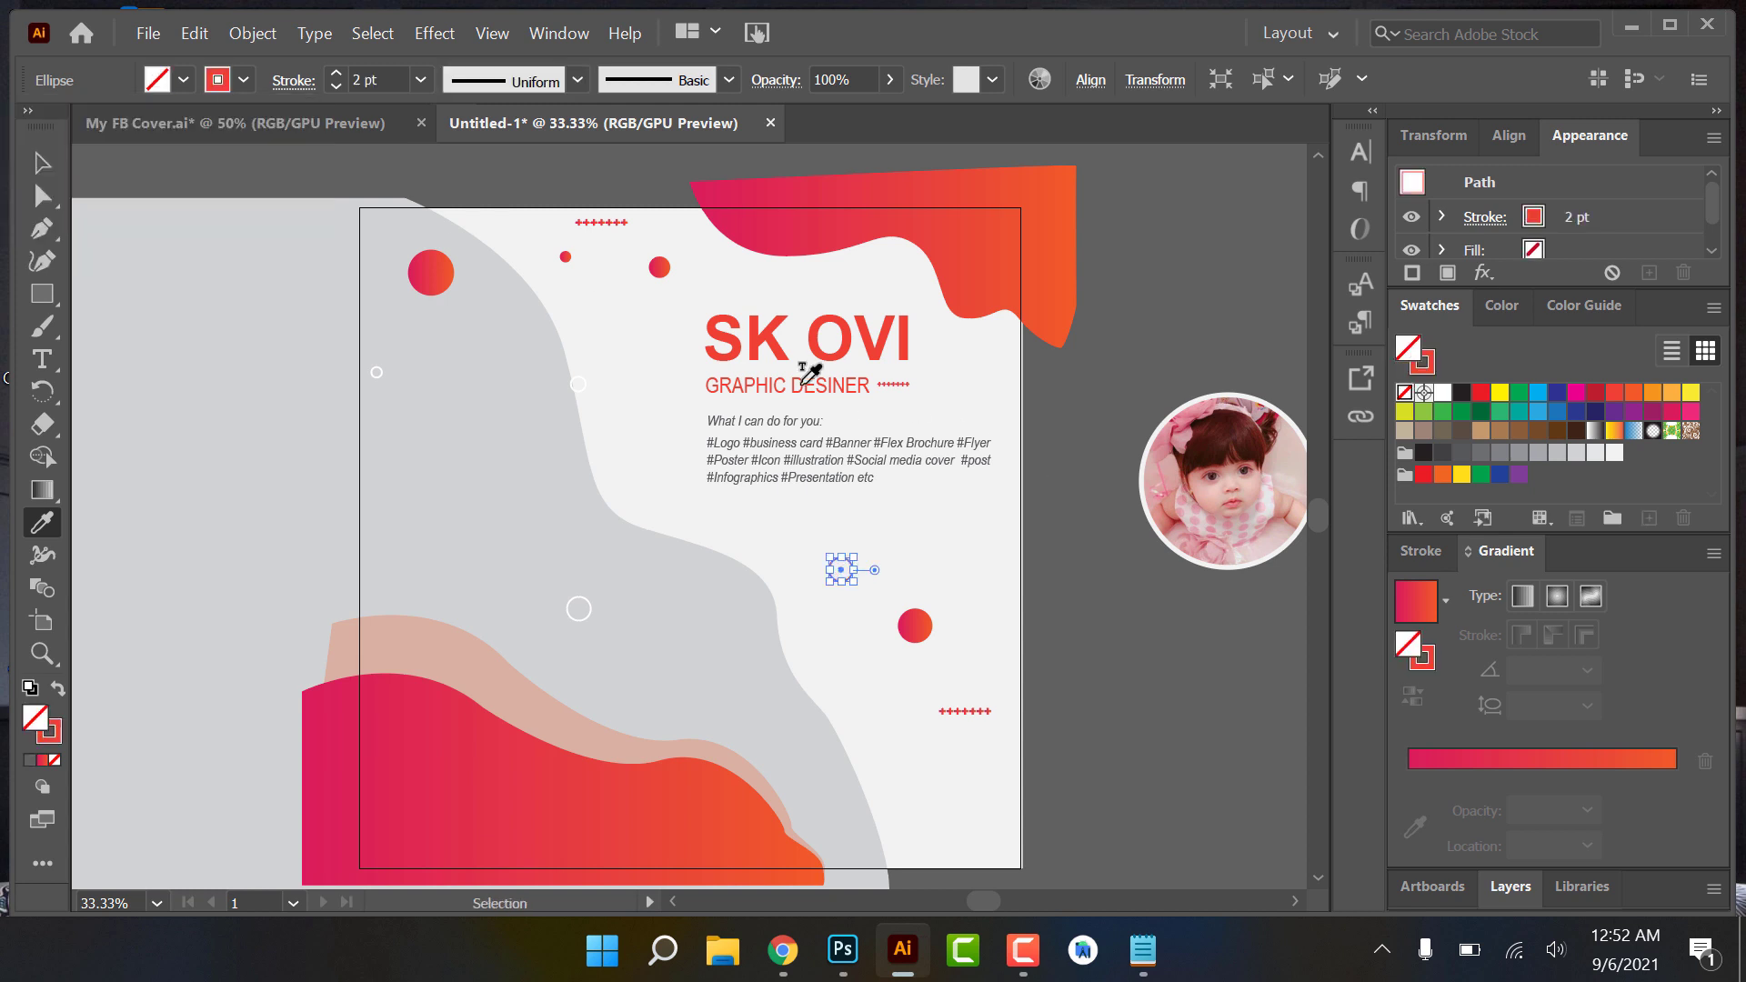
click(45, 167)
click(124, 185)
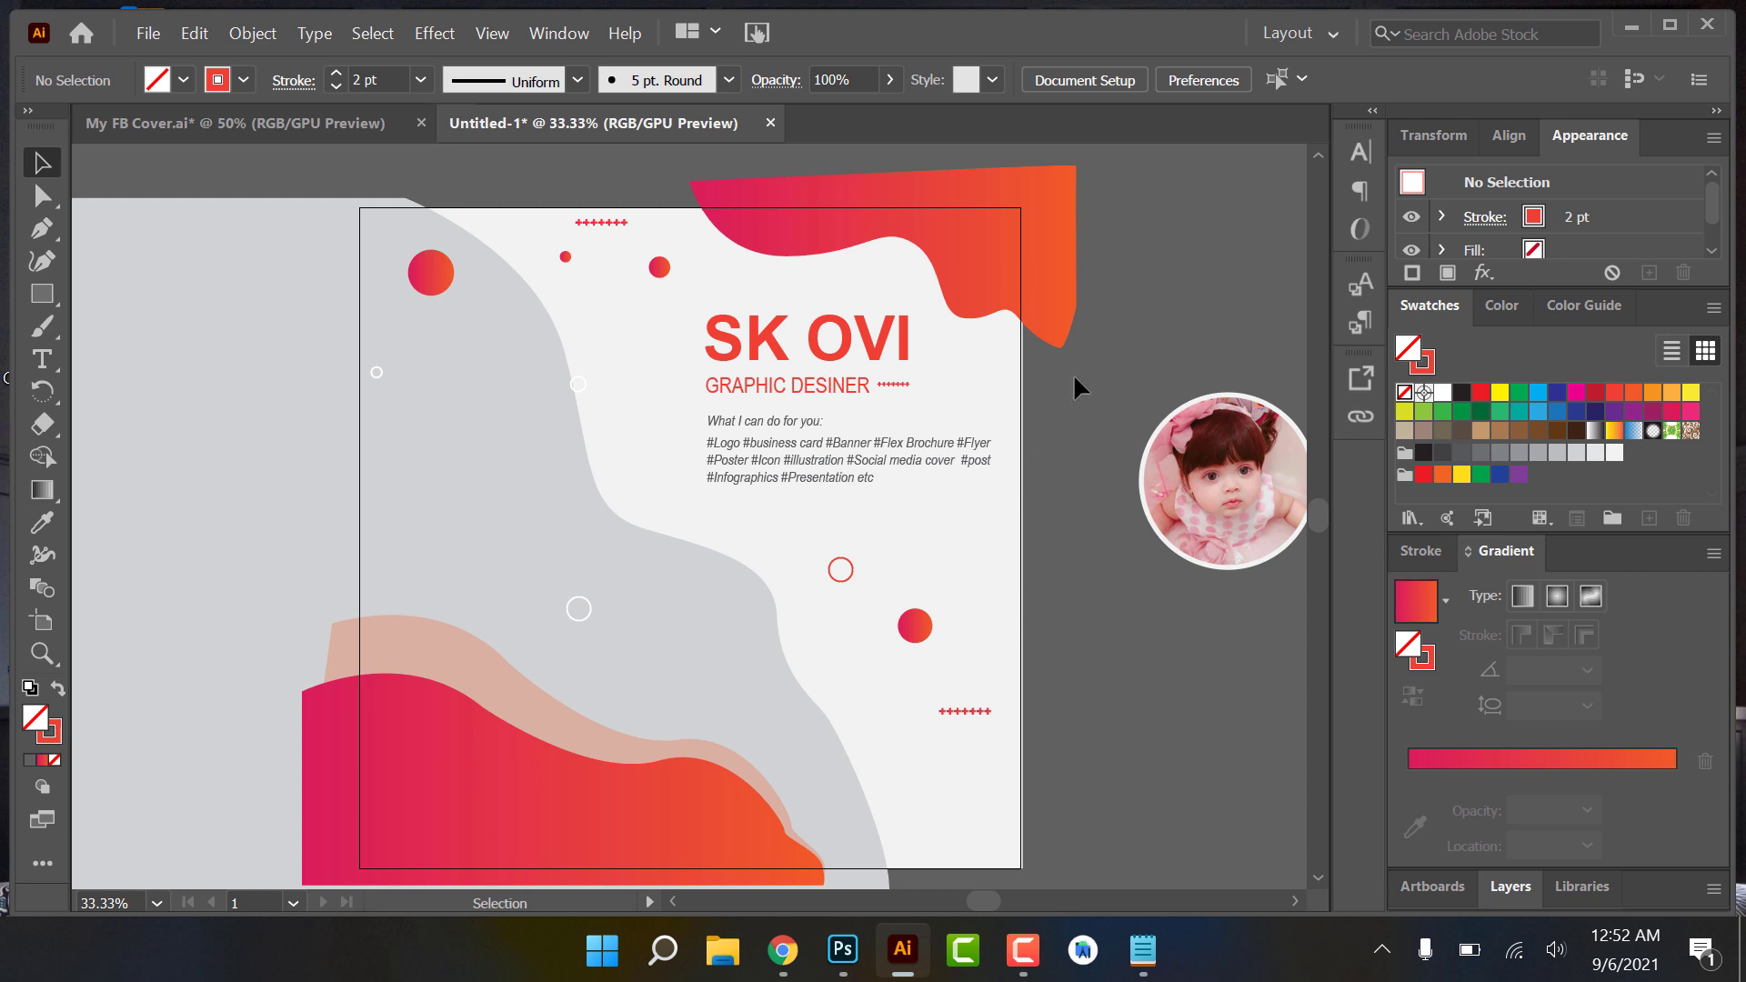
Bring the round photo back beside SK OVI and enlarge it.
drag(1228, 557, 570, 471)
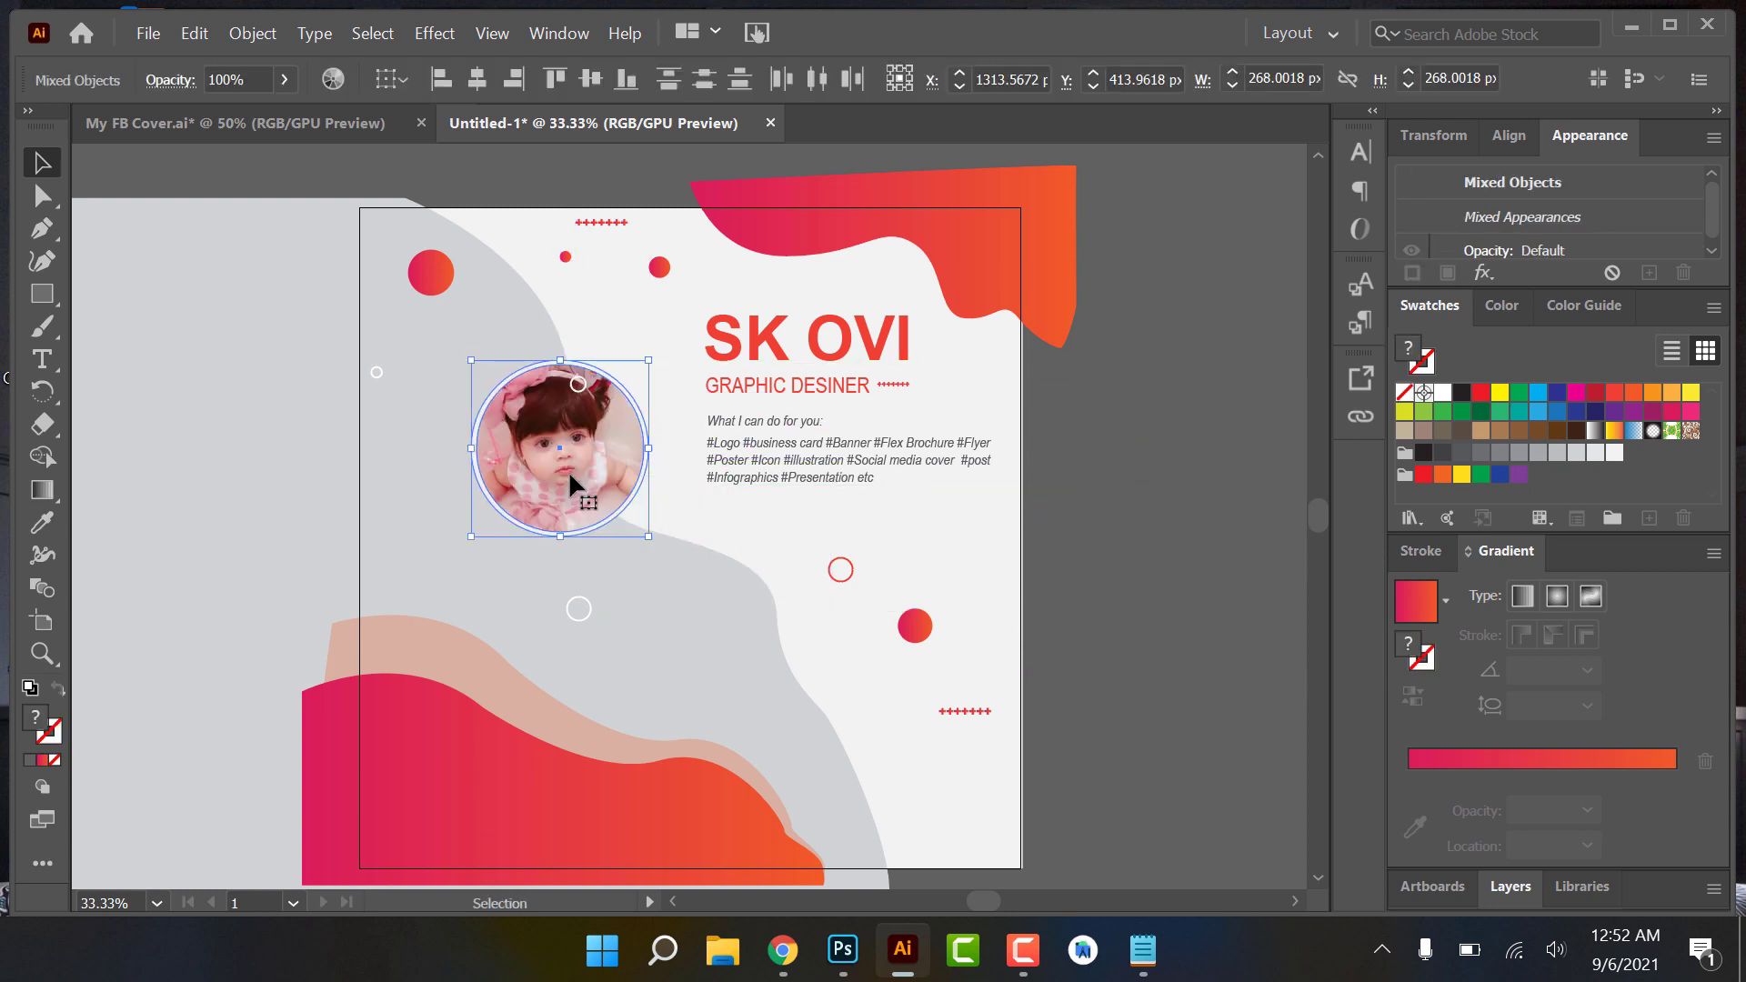
drag(649, 537, 682, 564)
drag(604, 493, 589, 483)
drag(666, 556, 691, 582)
click(1183, 542)
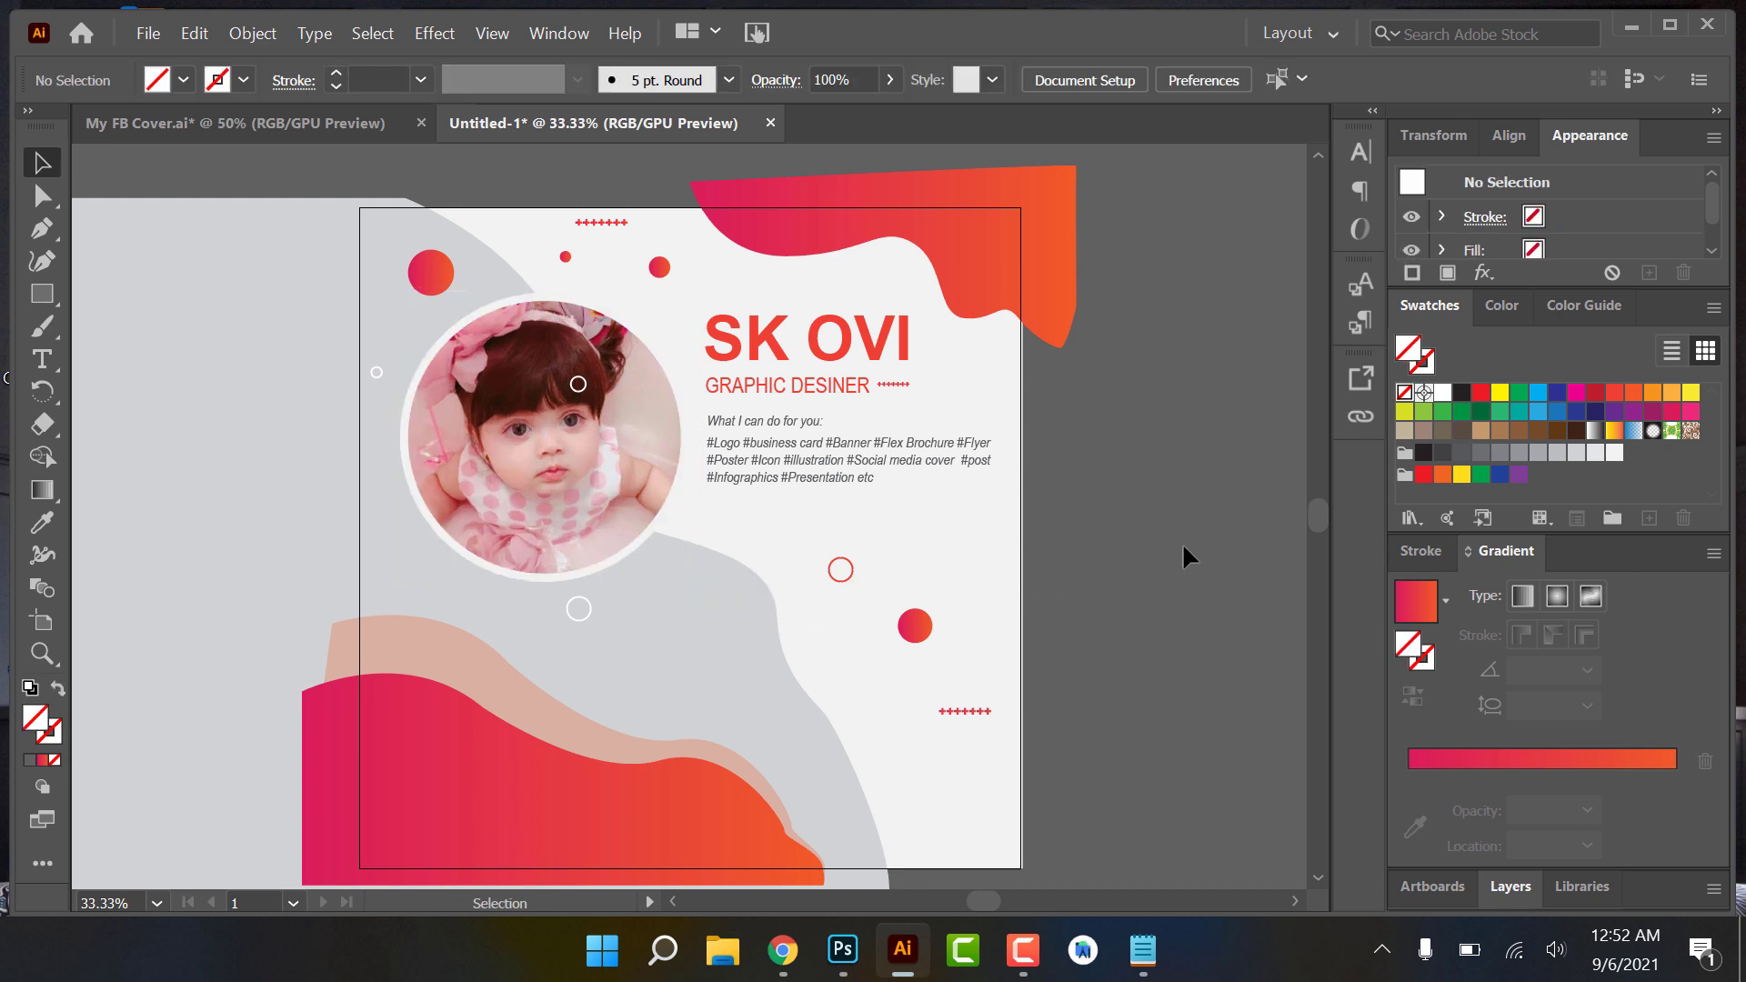
Fit the artboard with Ctrl+0 and zoom out to see the whole design.
scroll(1183, 545, down, 1)
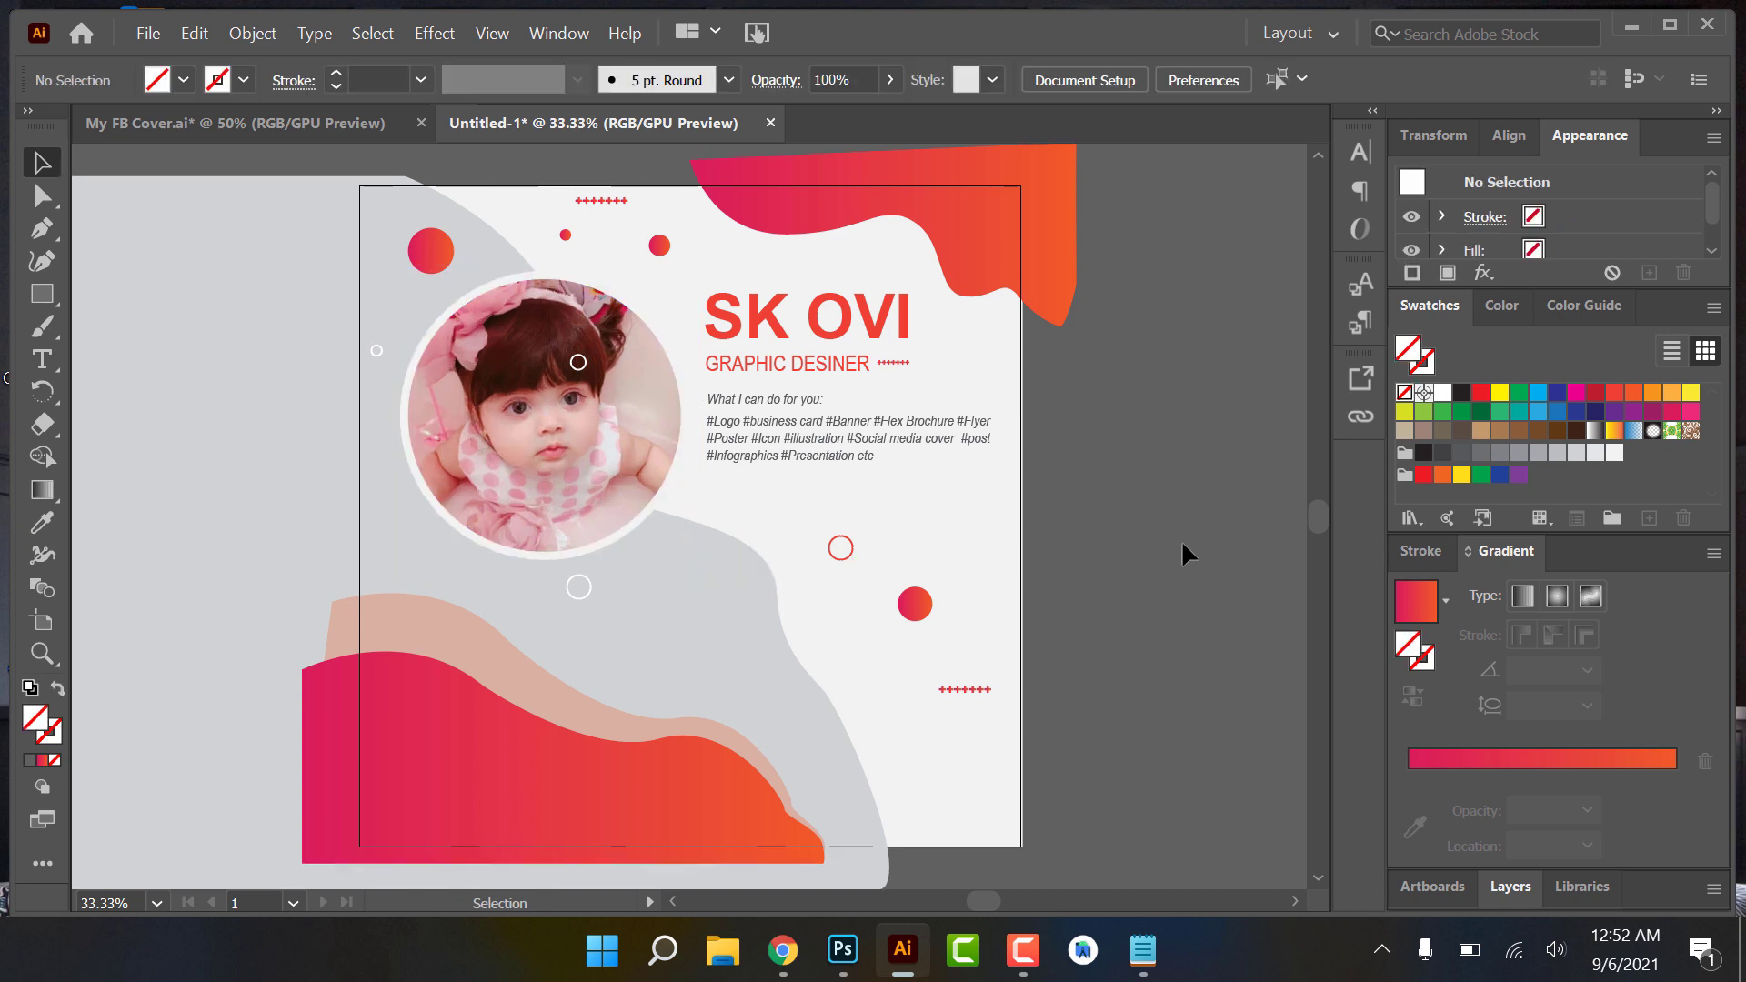
click(986, 693)
drag(990, 701, 966, 768)
key(ctrl+z)
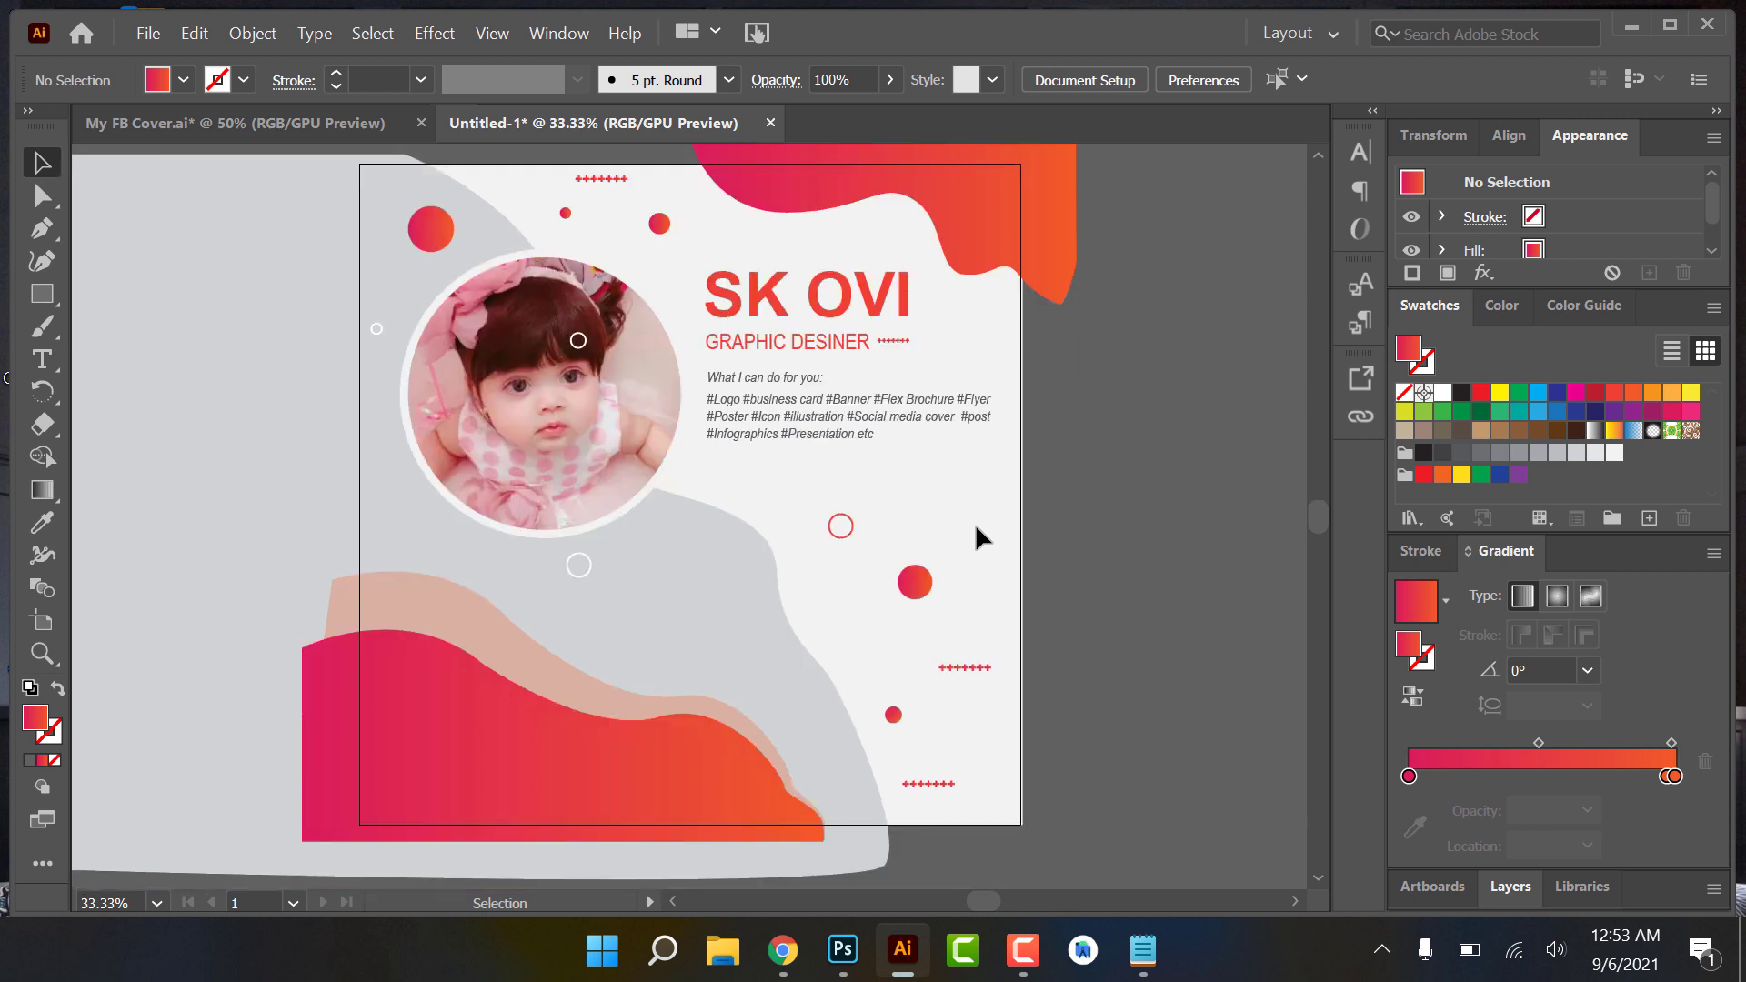
key(ctrl+0)
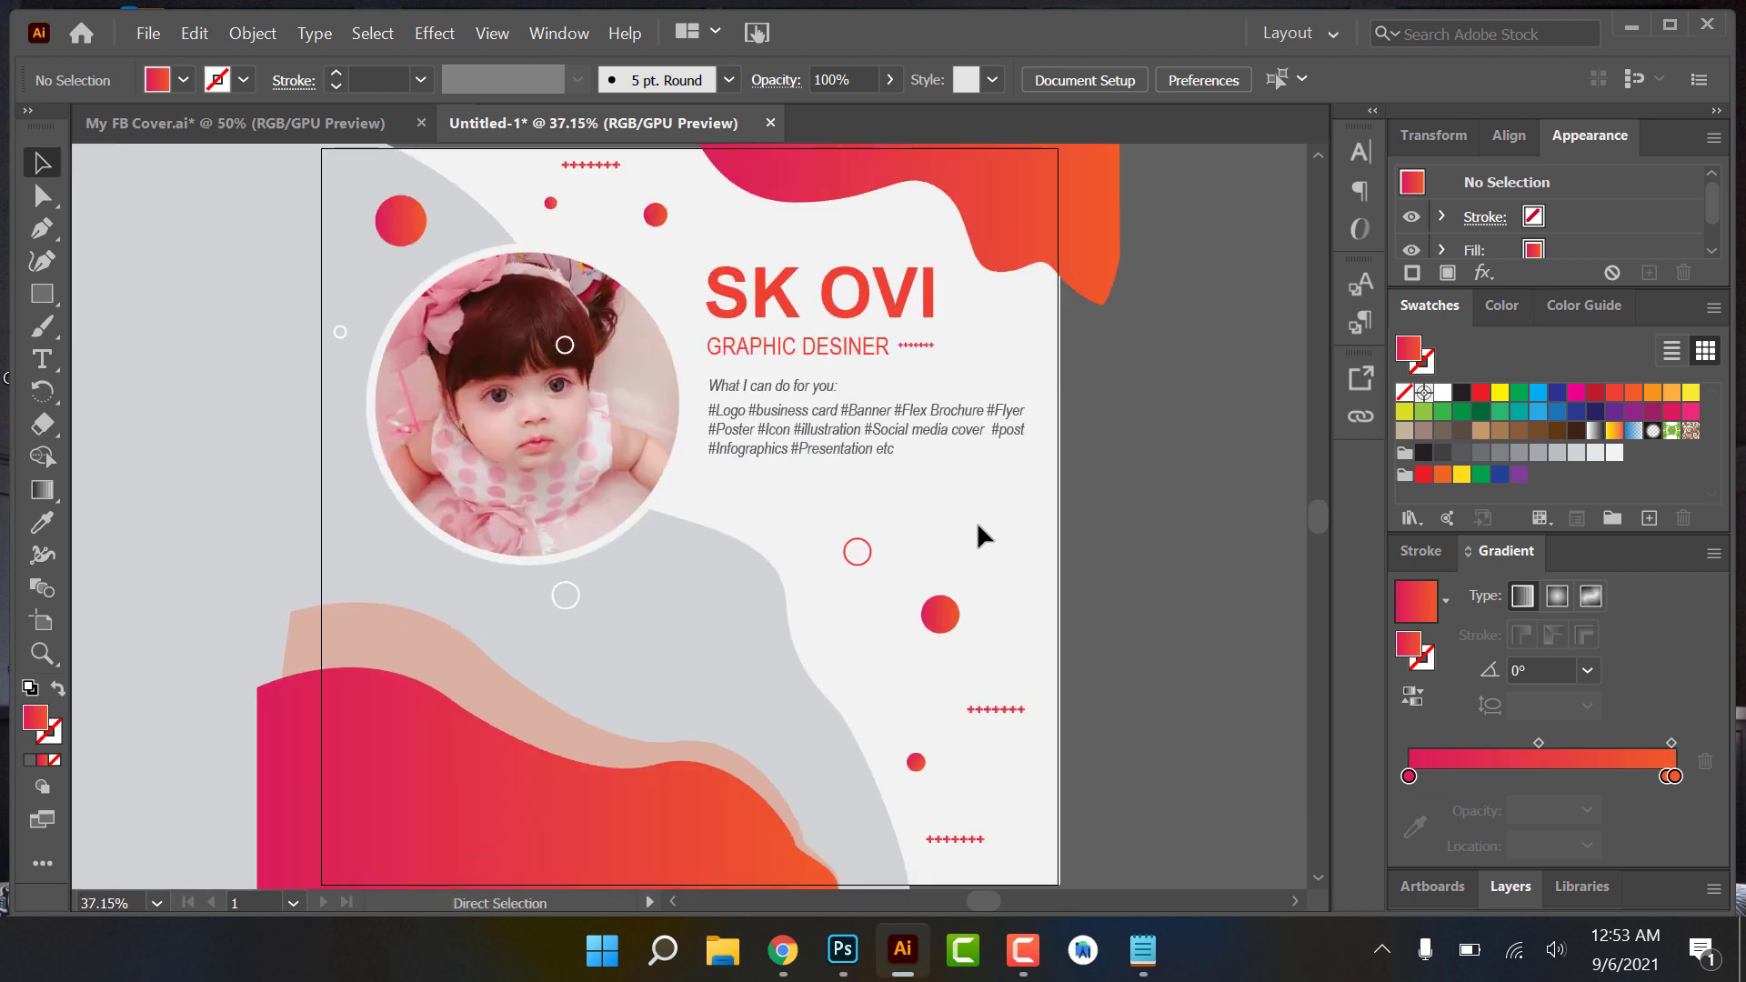
key(ctrl+minus)
key(ctrl+minus)
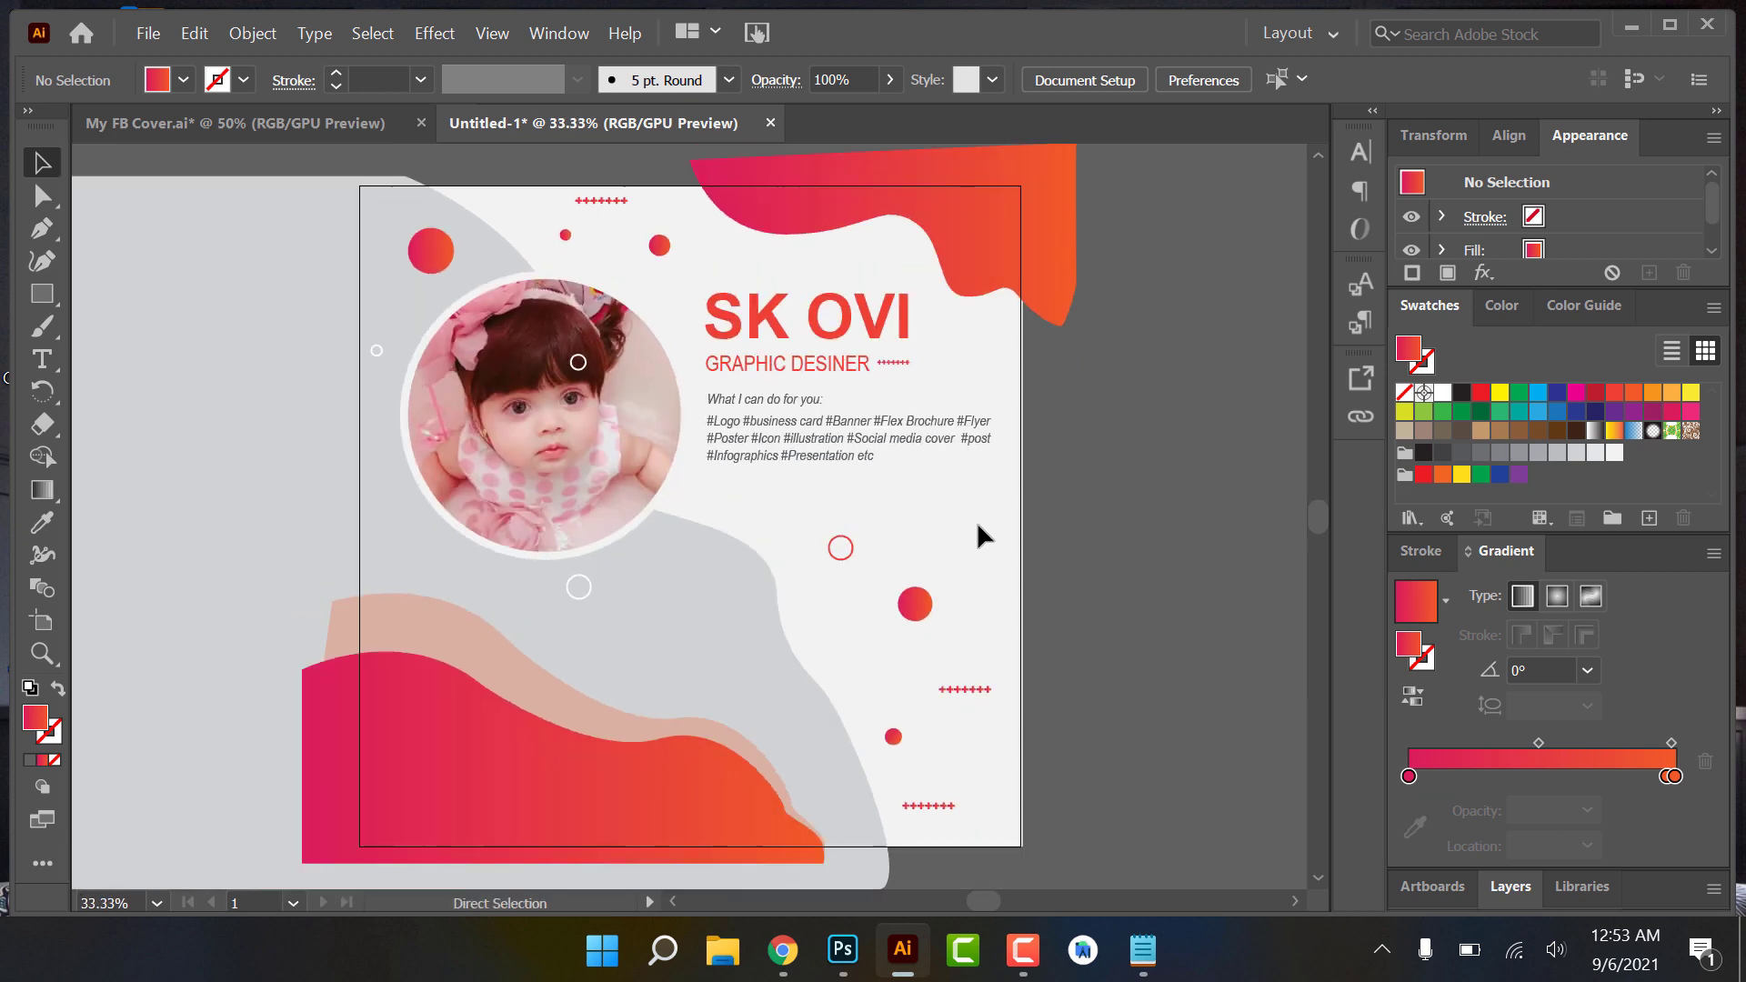
Draw a 1000 × 1000 px square rectangle.
click(39, 293)
click(1115, 656)
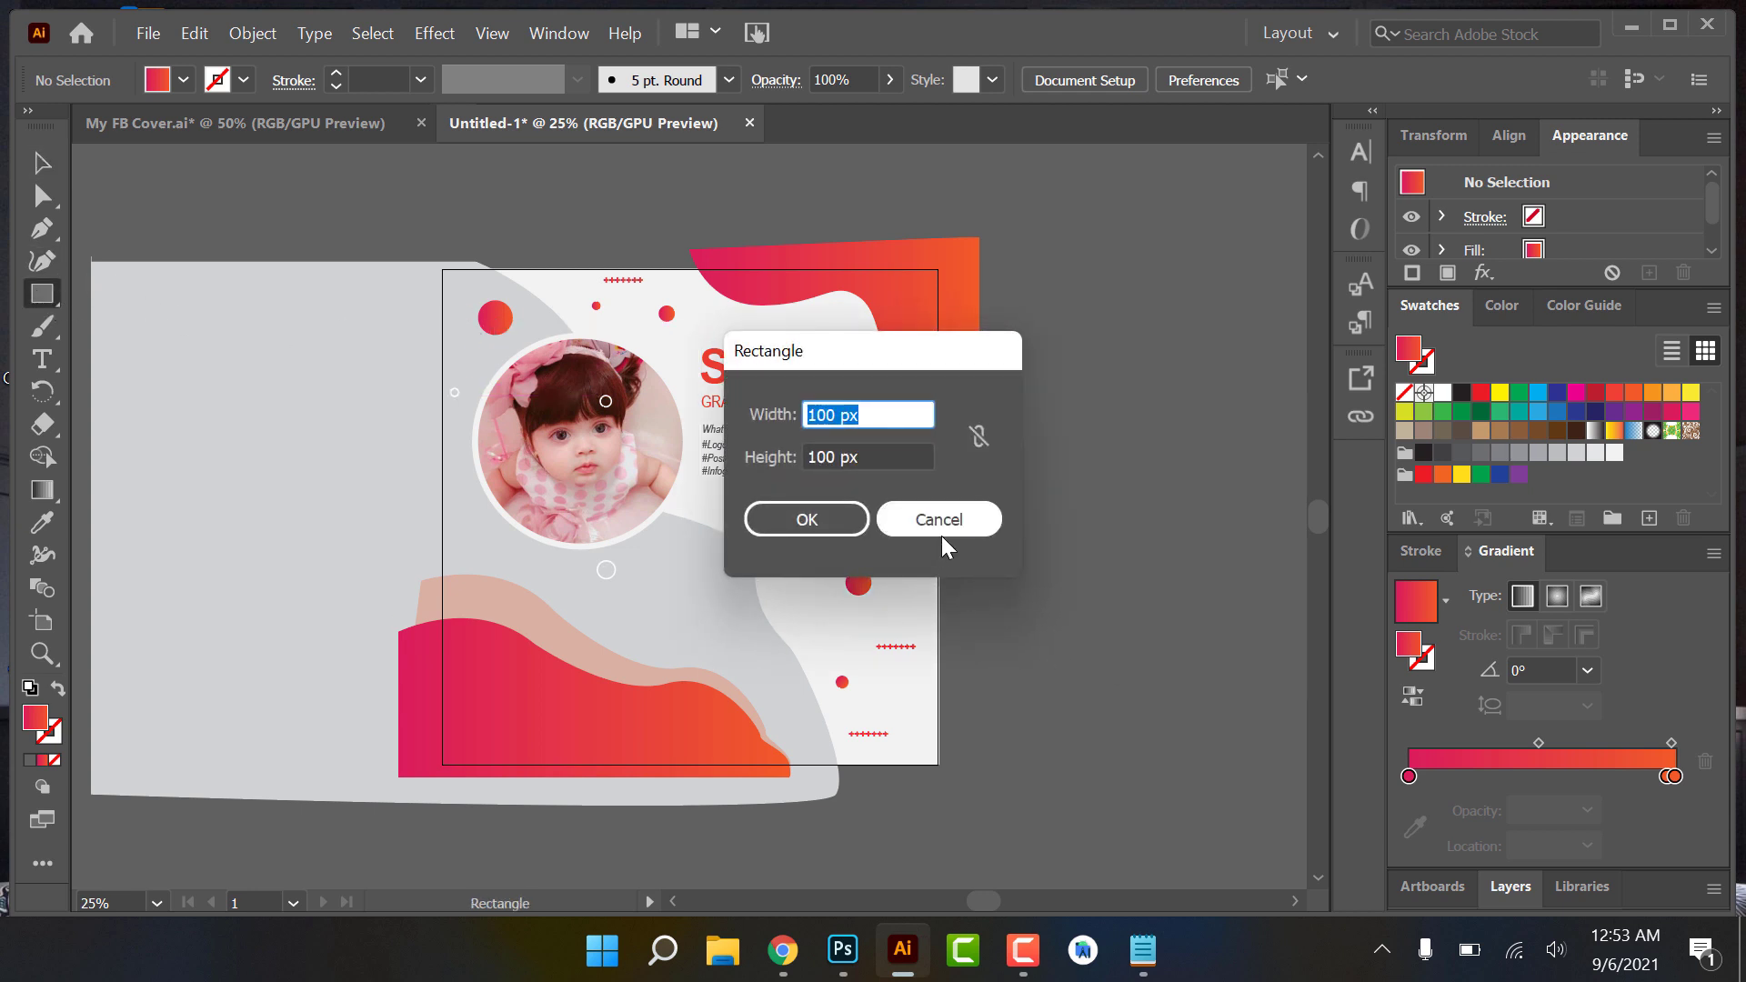
text(1000)
key(Tab)
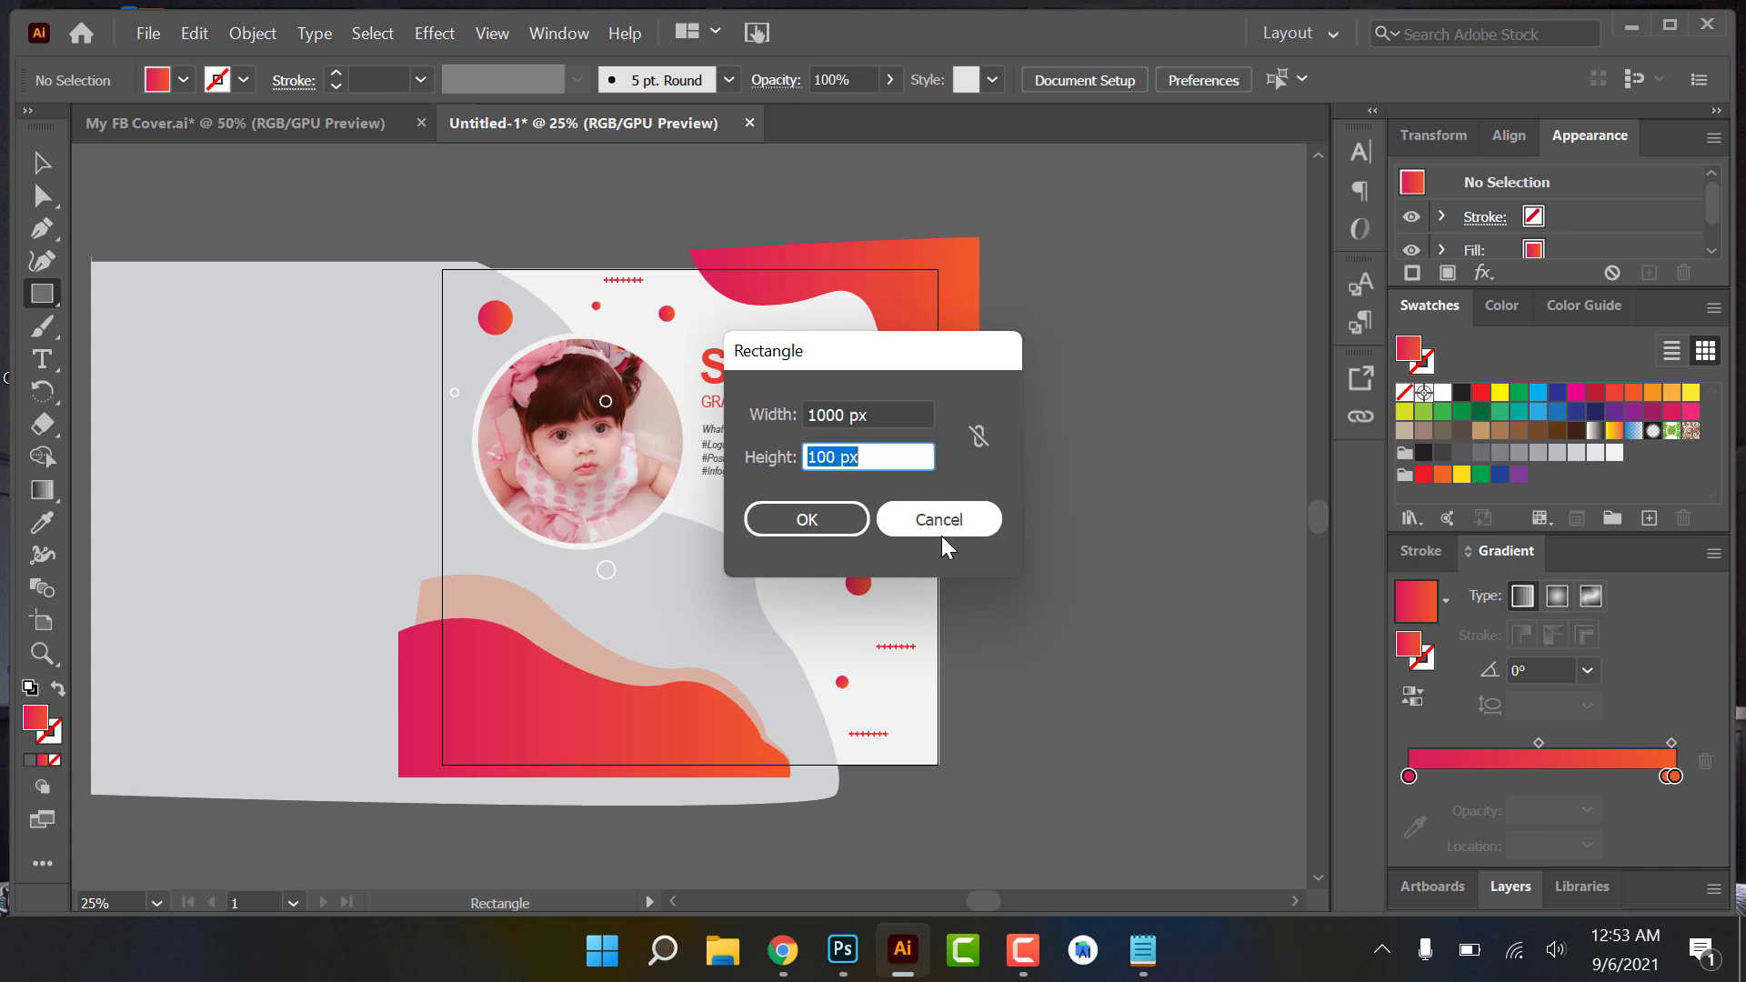
text(1000)
click(885, 415)
click(804, 518)
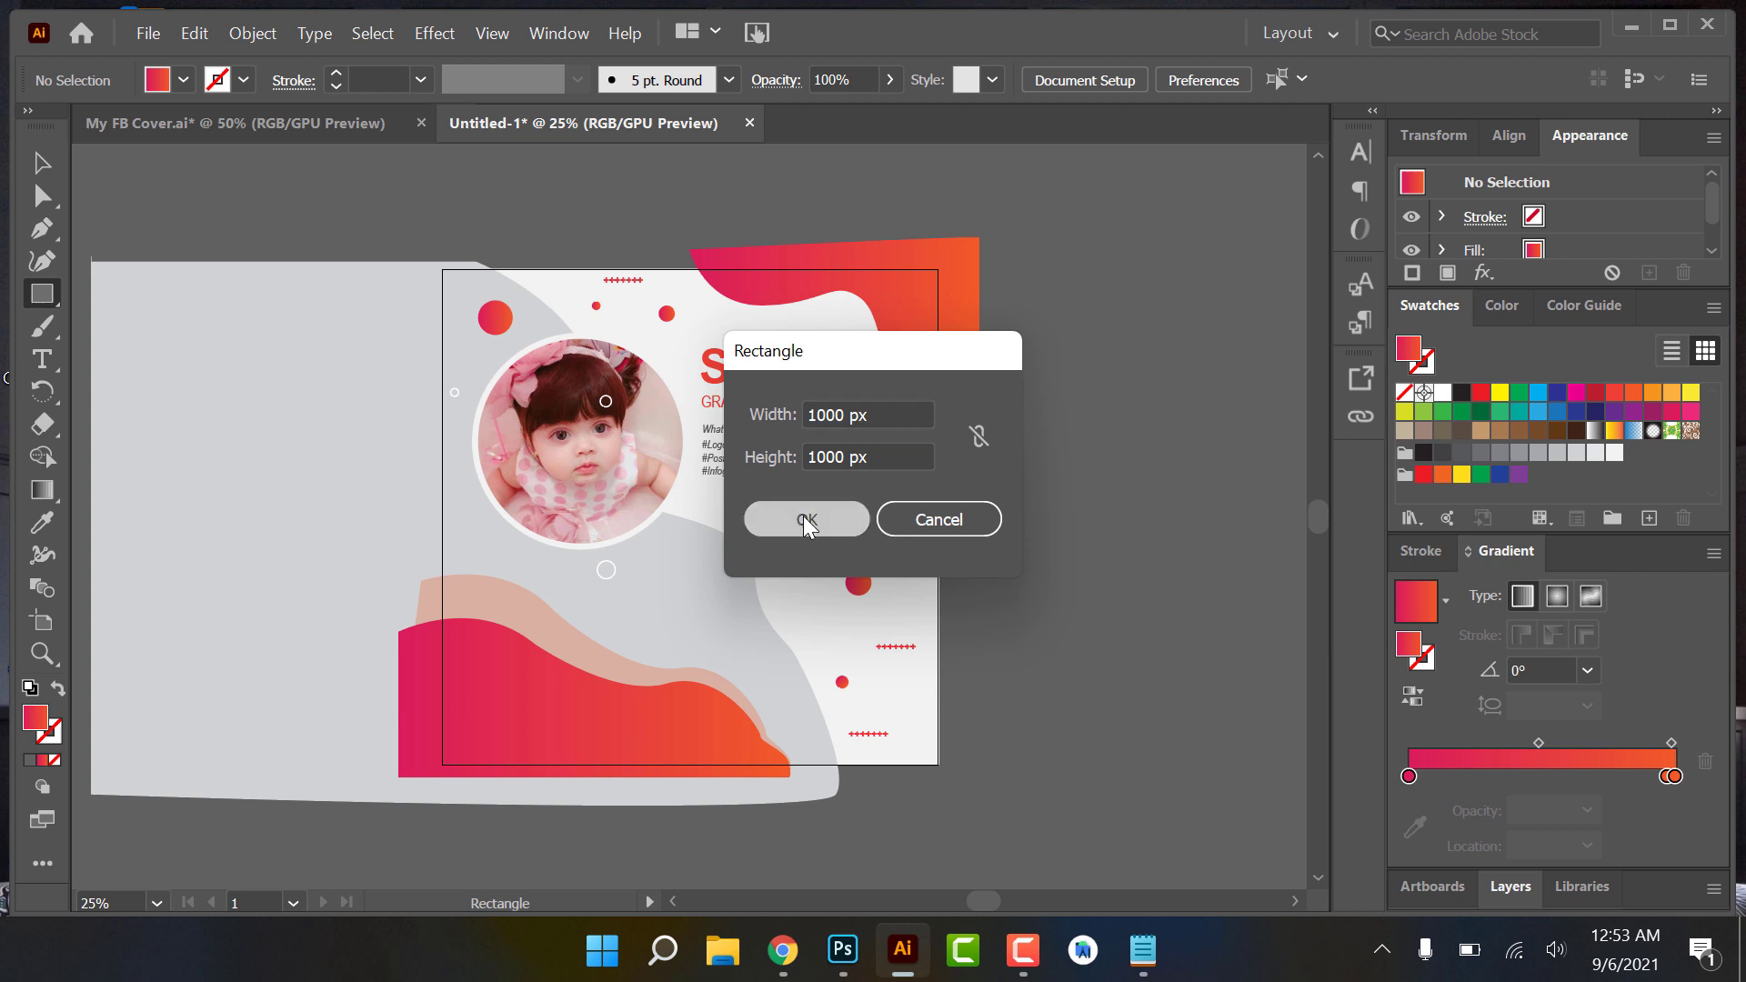
click(45, 168)
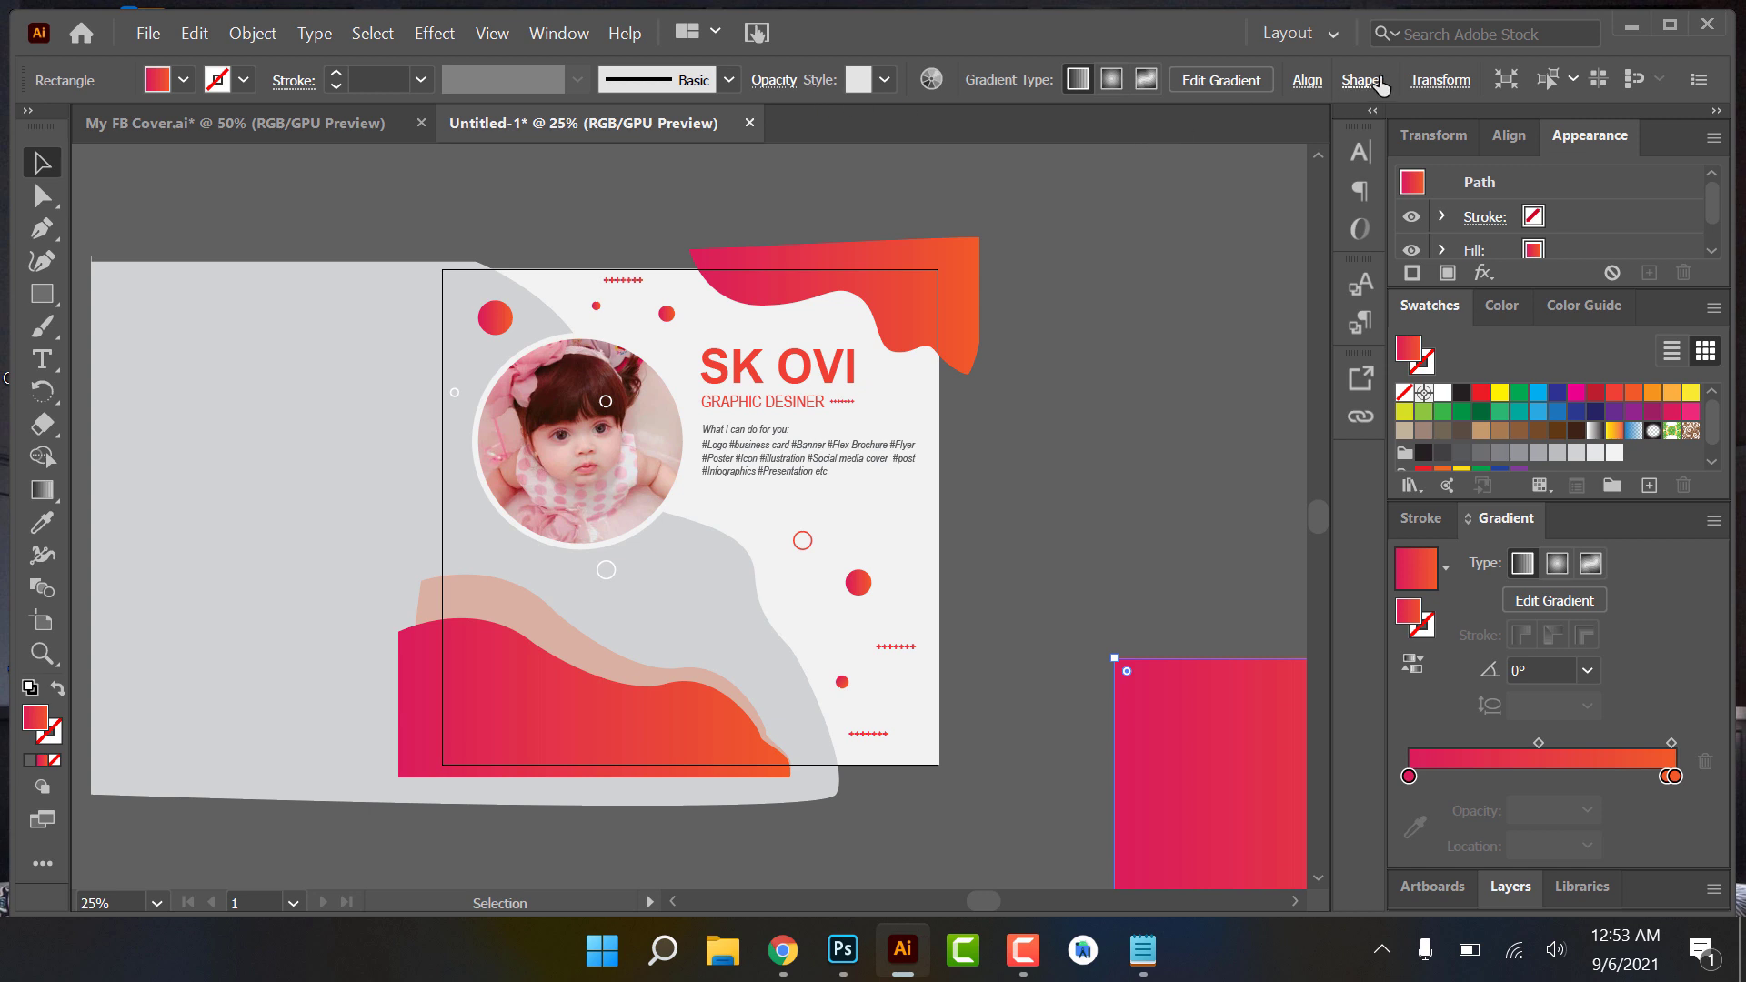
Centre the square horizontally and vertically on the artboard.
click(1306, 81)
click(1292, 318)
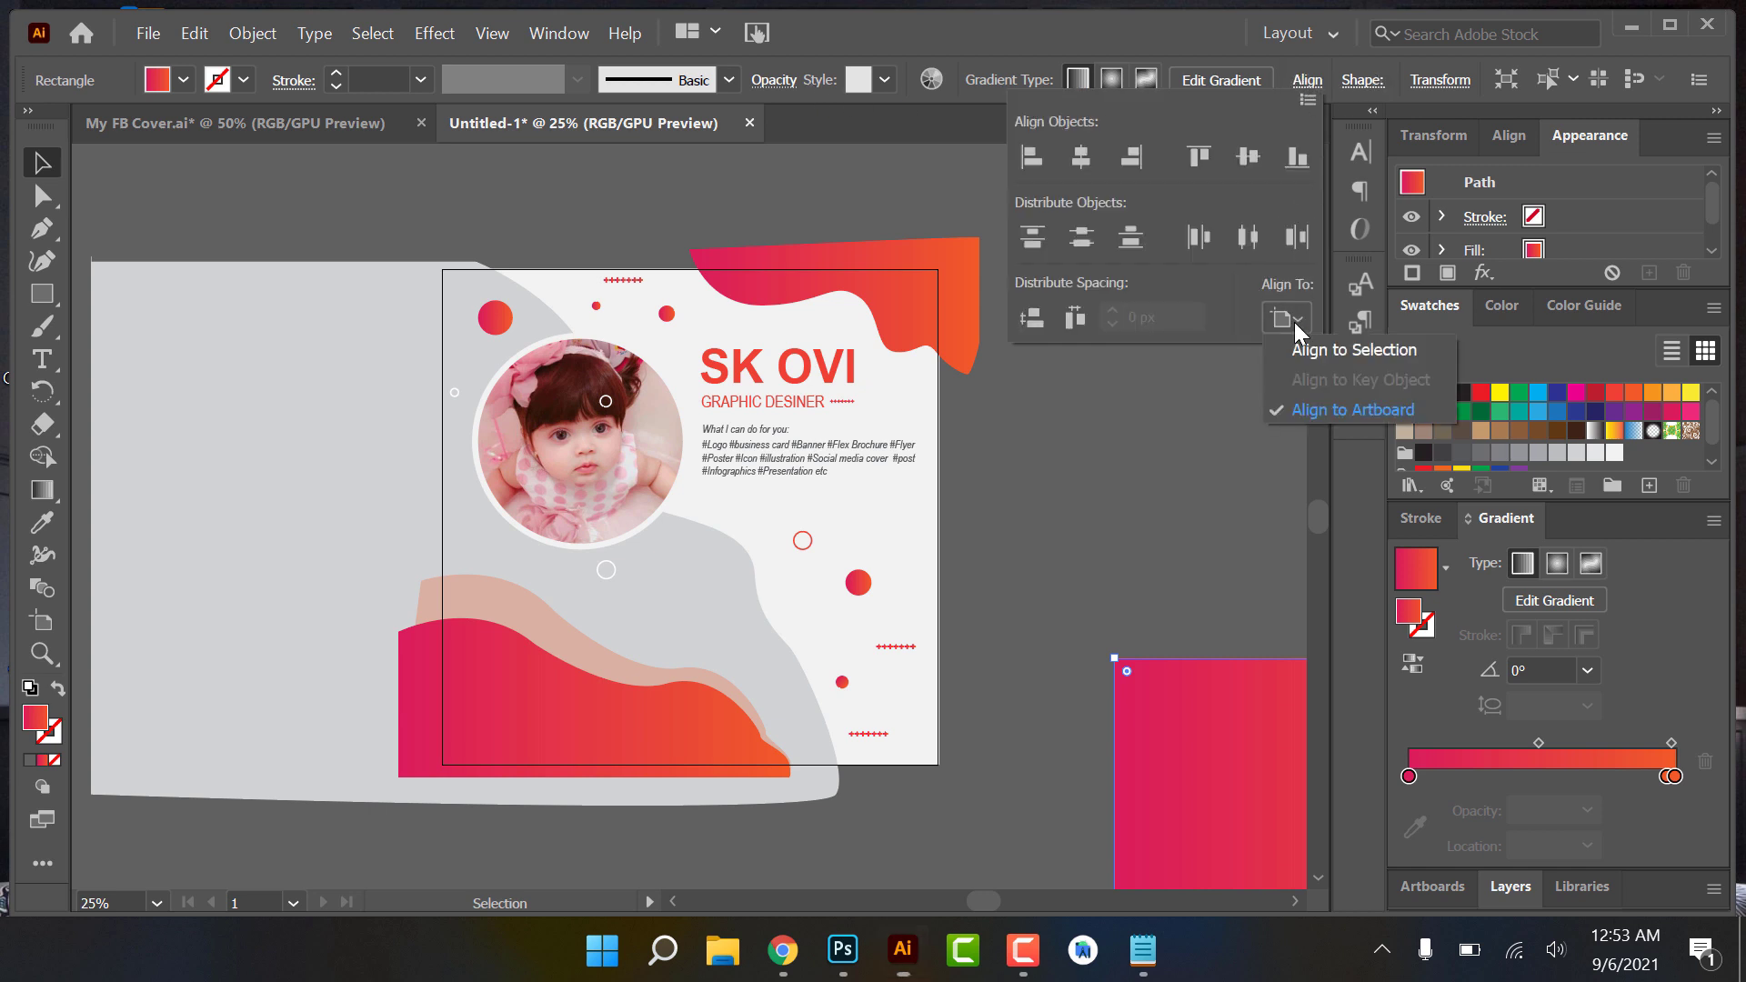
click(1370, 407)
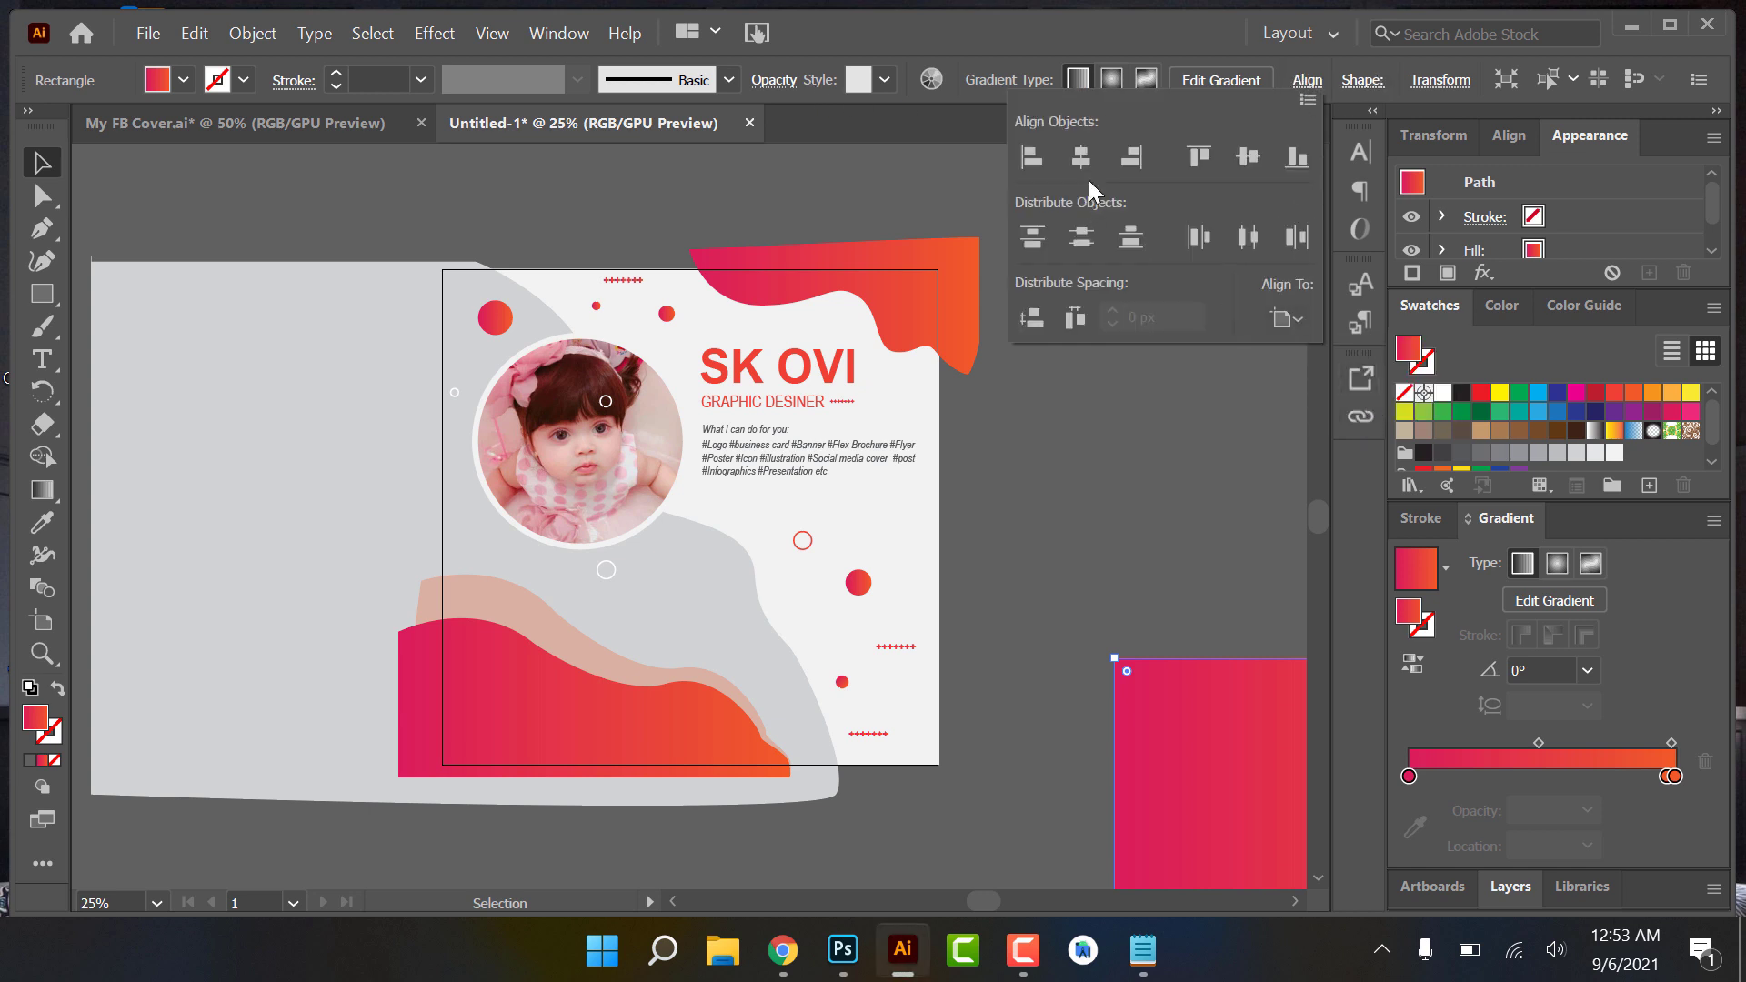
click(1082, 158)
click(1261, 157)
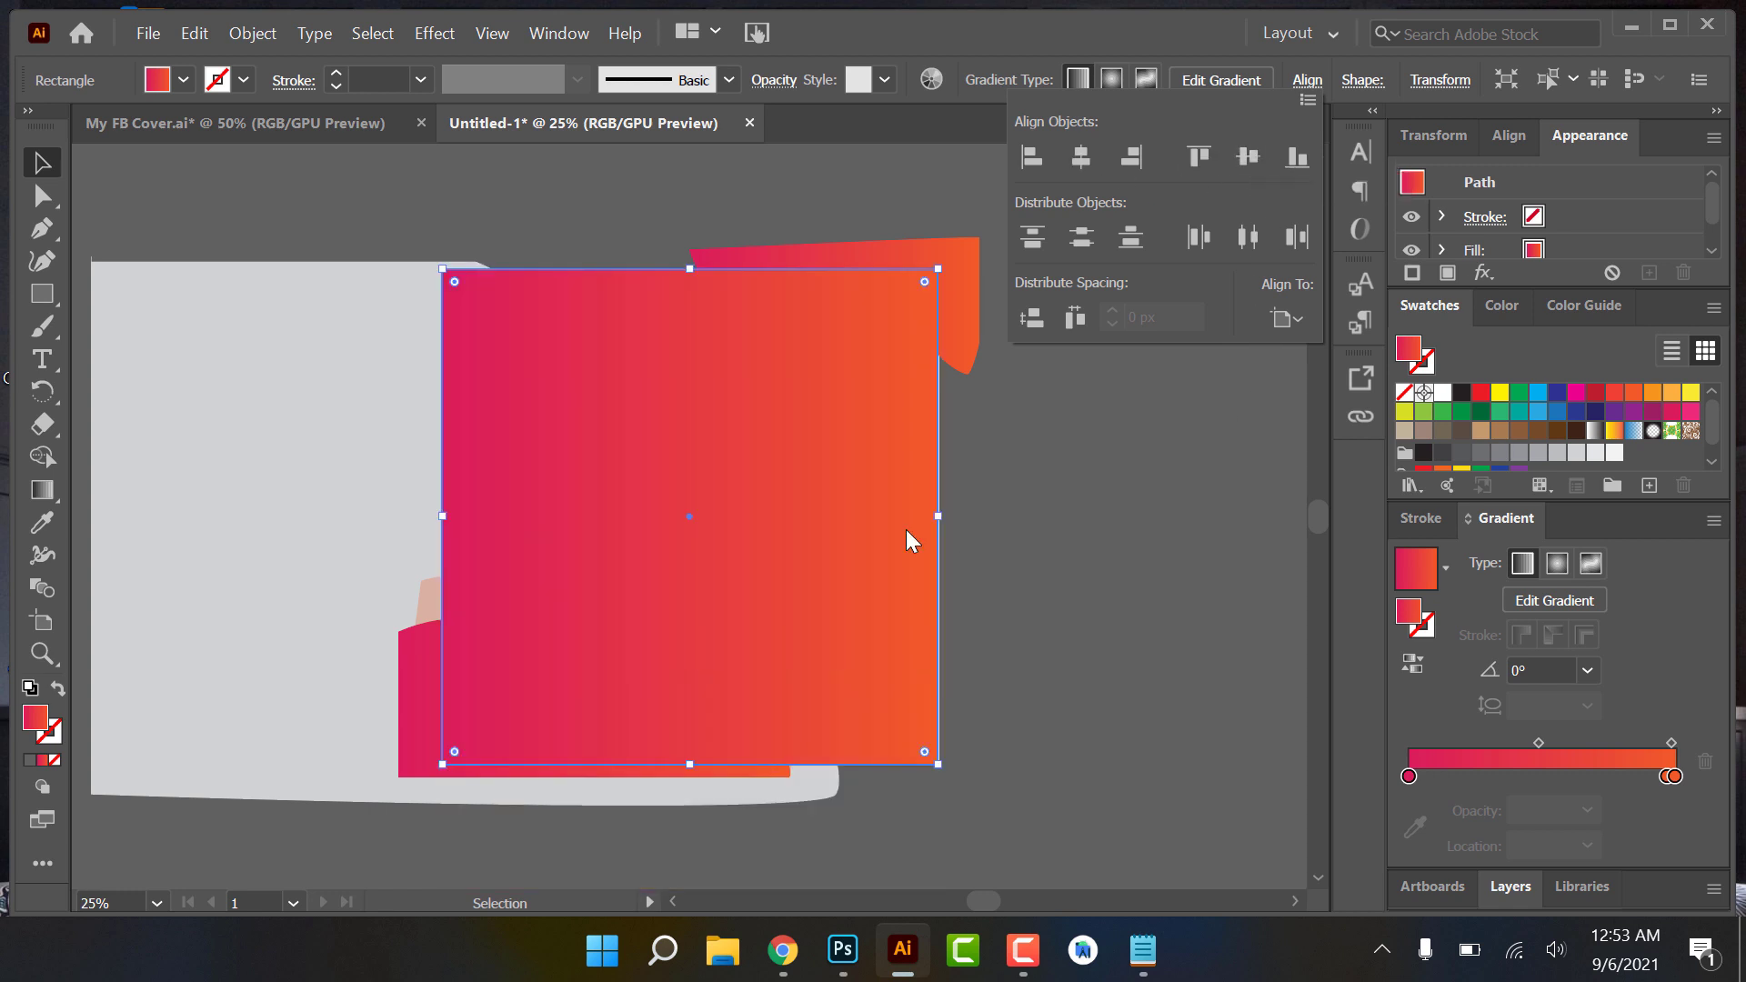
click(330, 207)
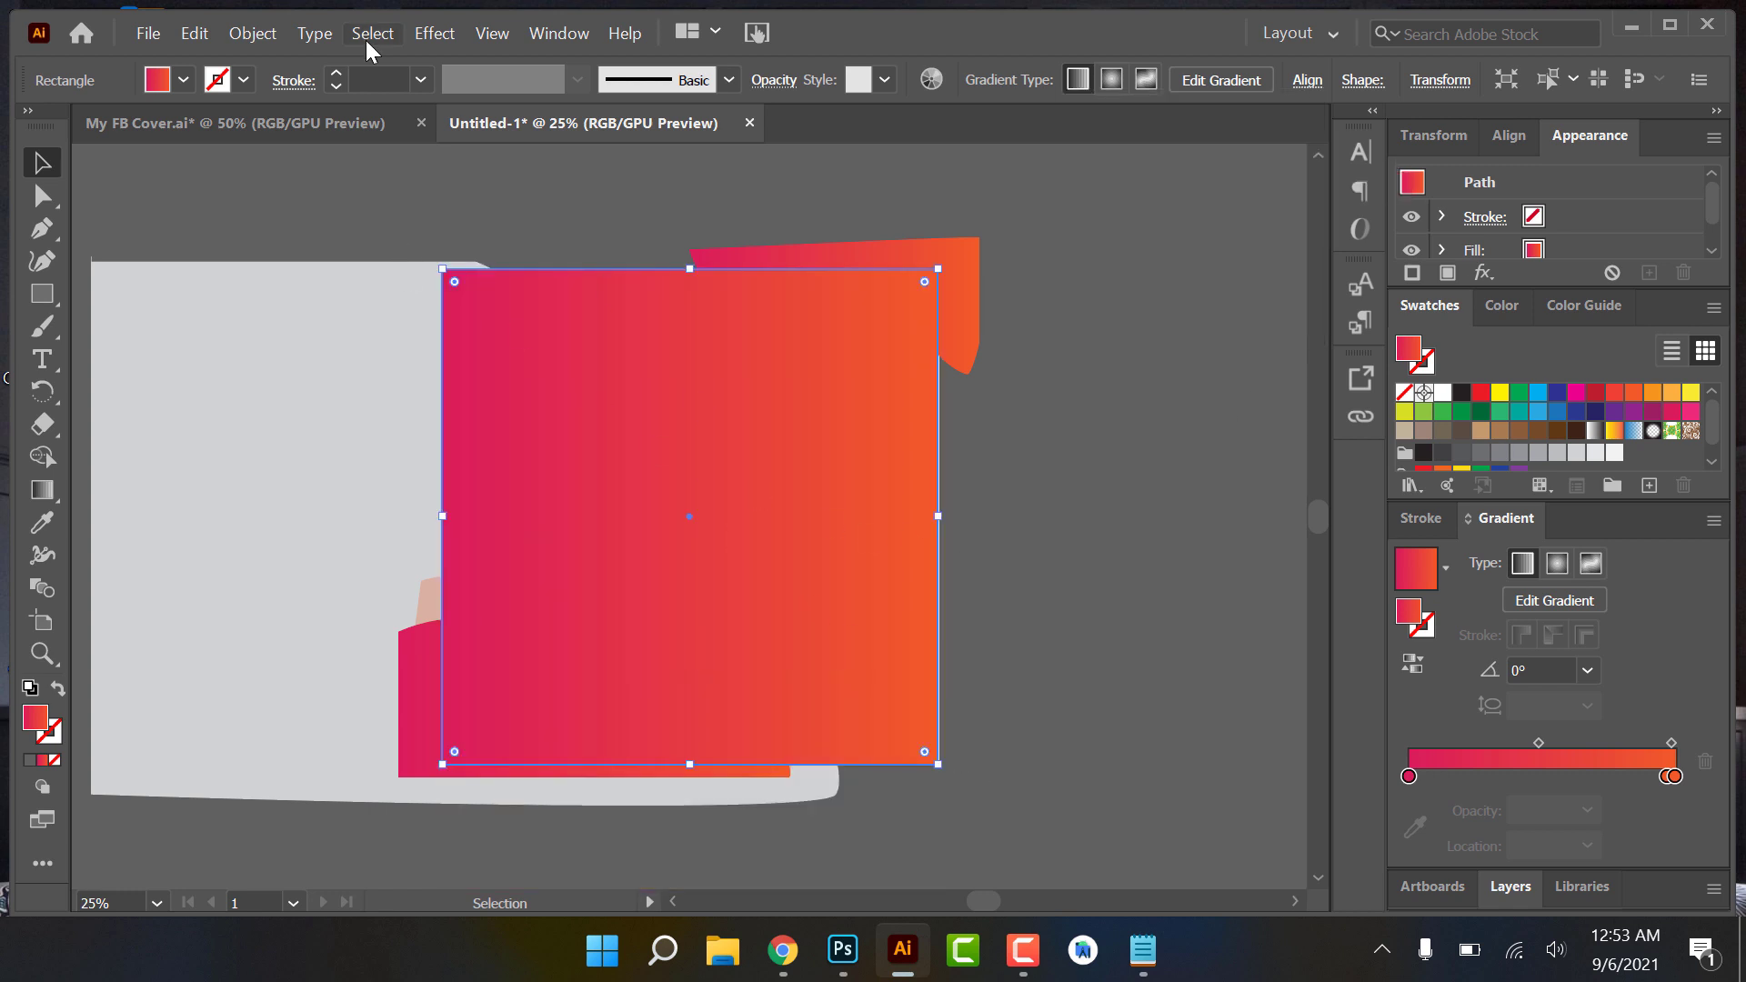
Unlock all objects, select everything, and make a clipping mask with the square.
click(260, 36)
click(401, 244)
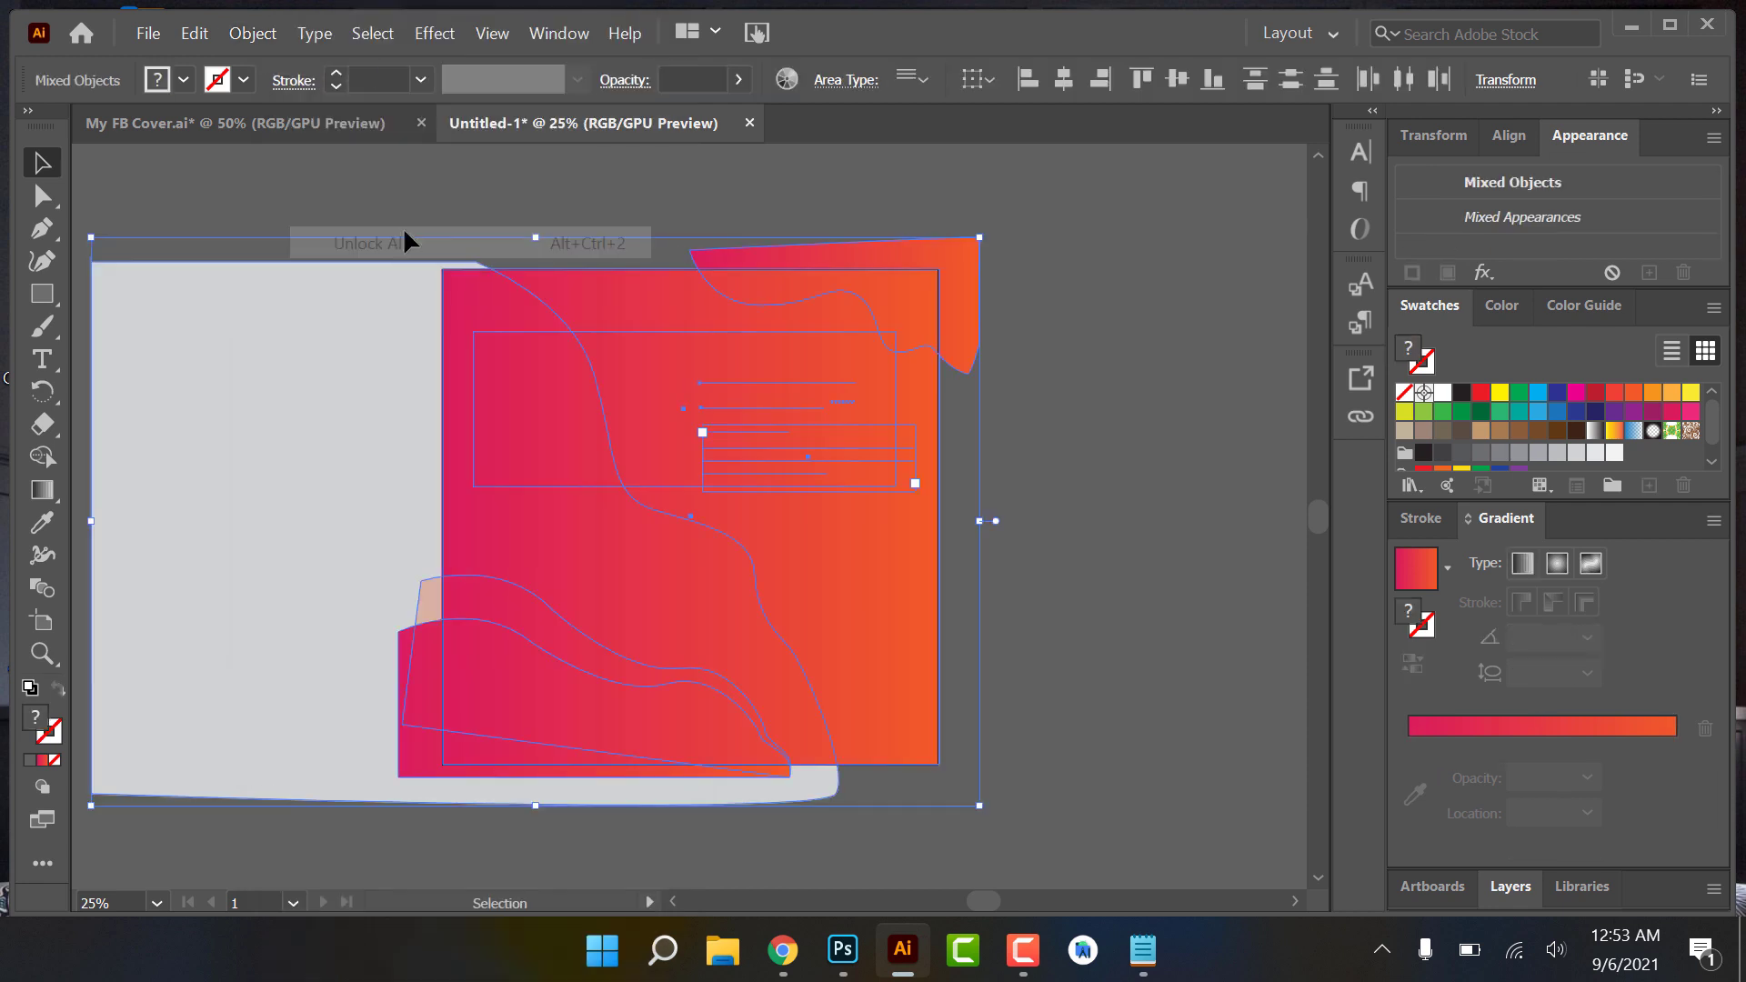
click(392, 184)
key(ctrl+a)
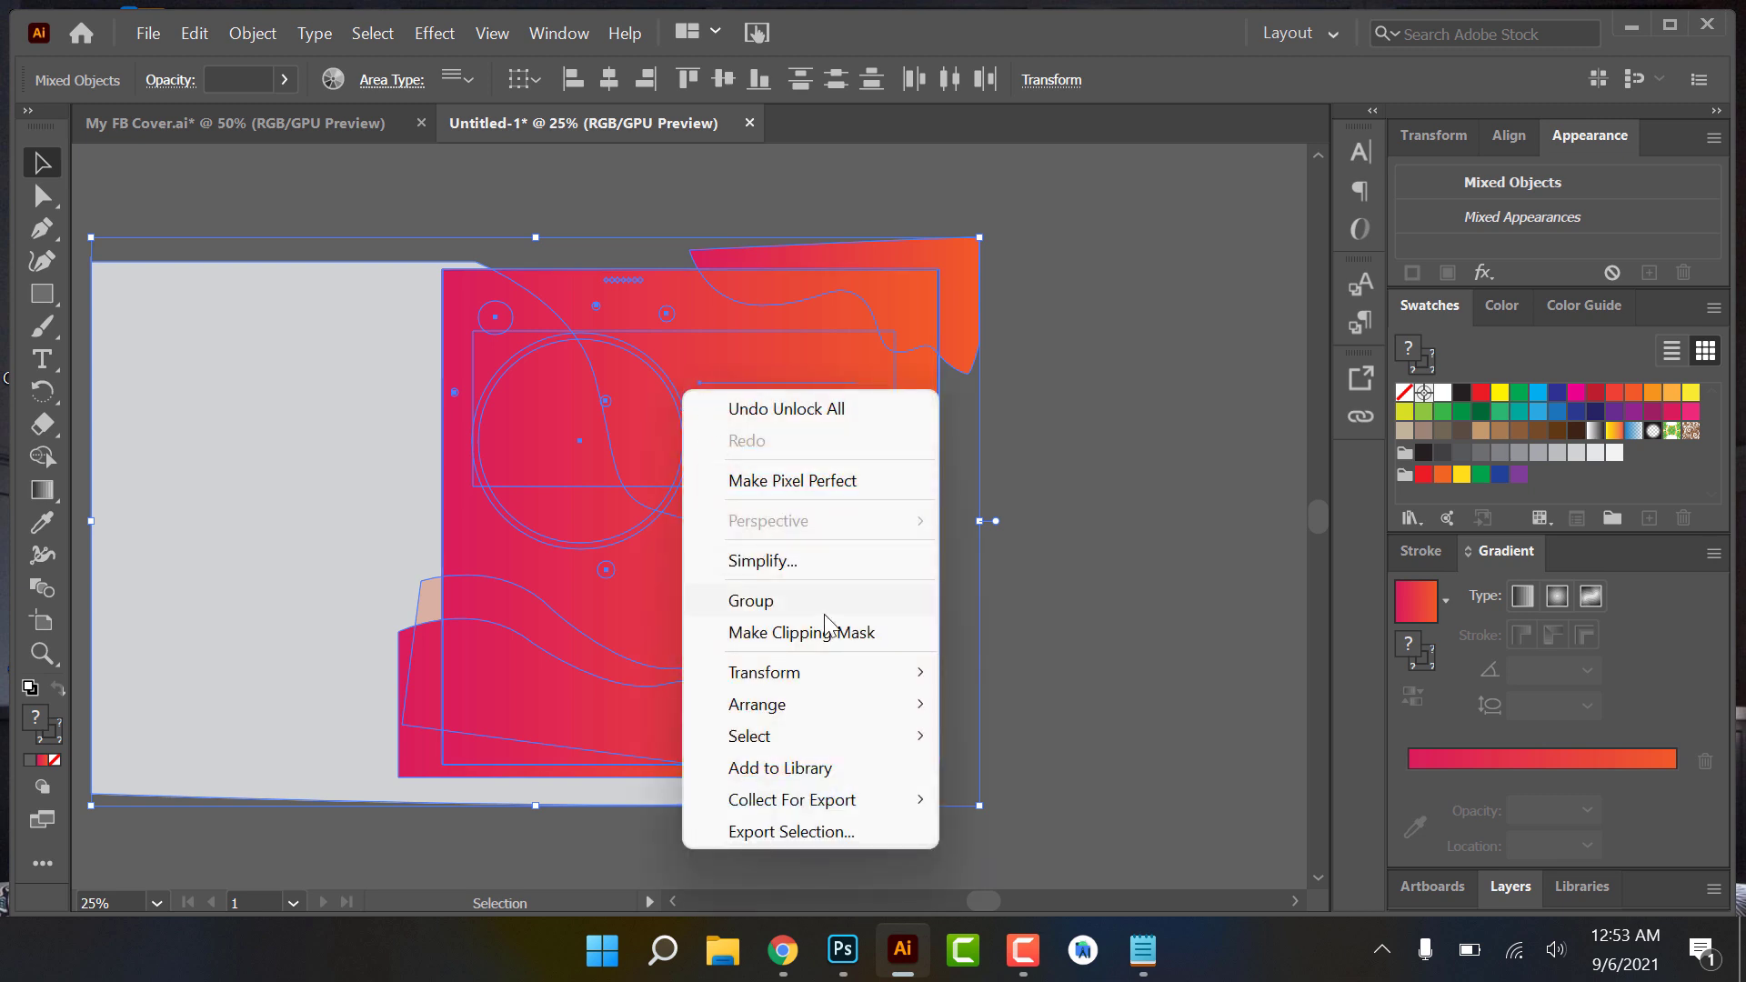
click(860, 634)
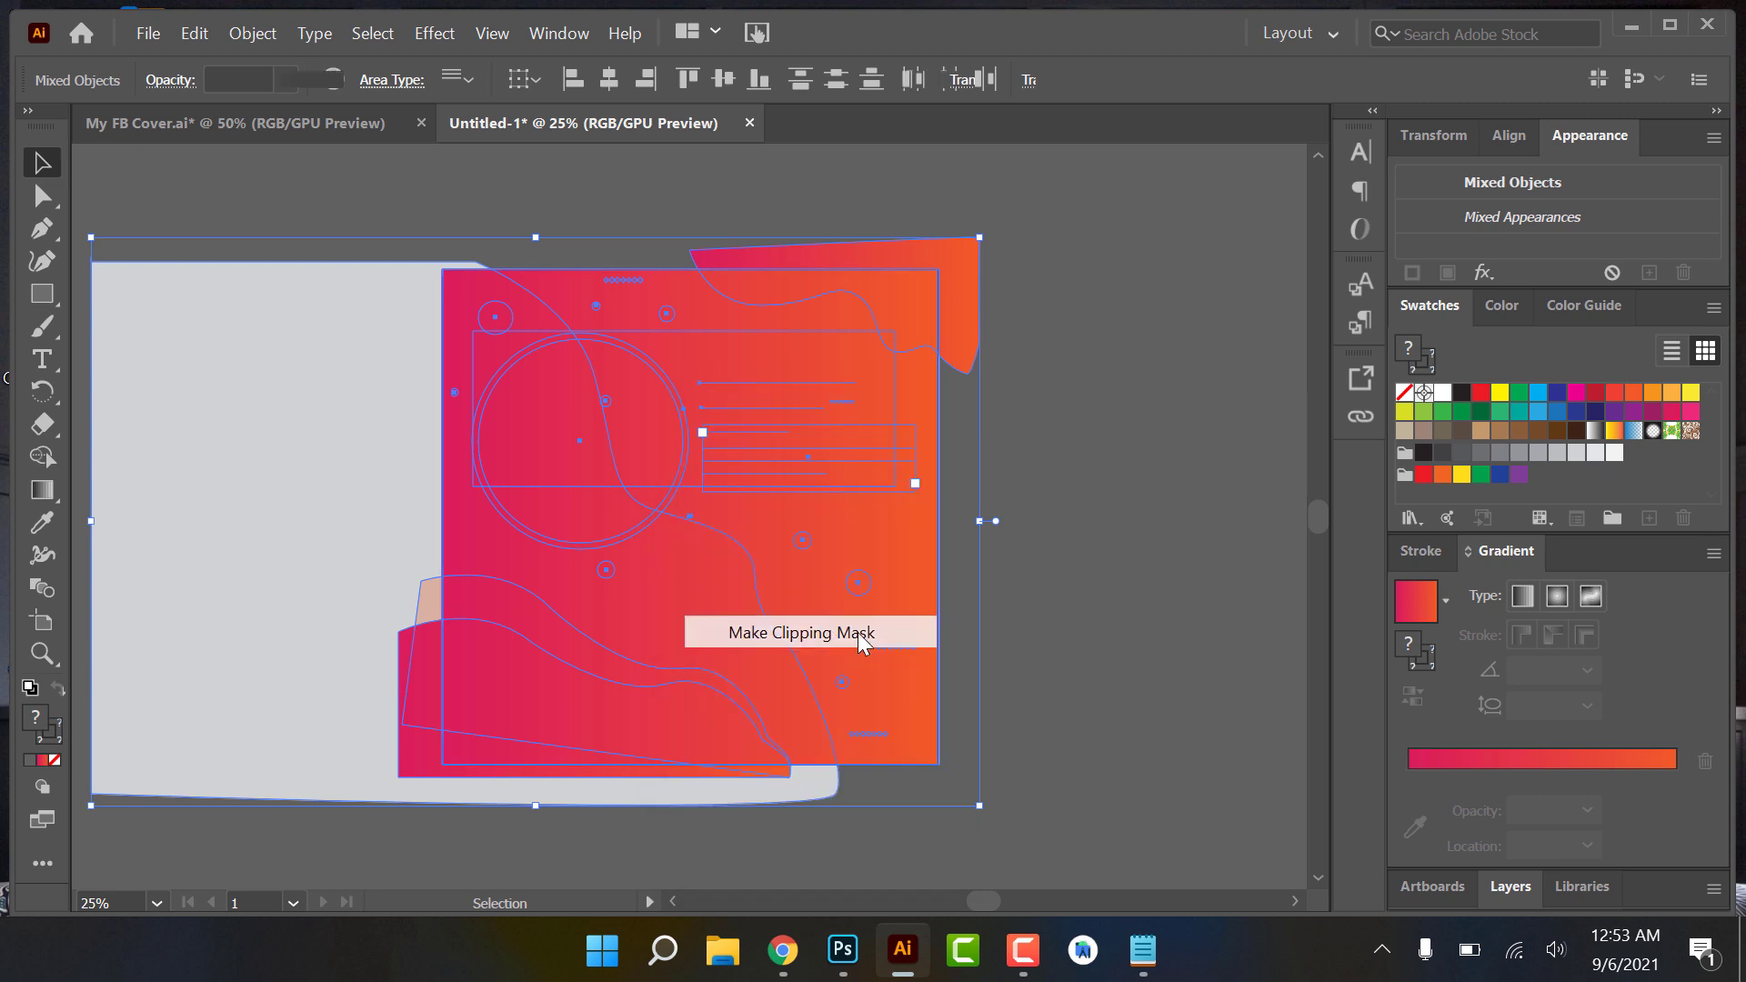
click(1093, 469)
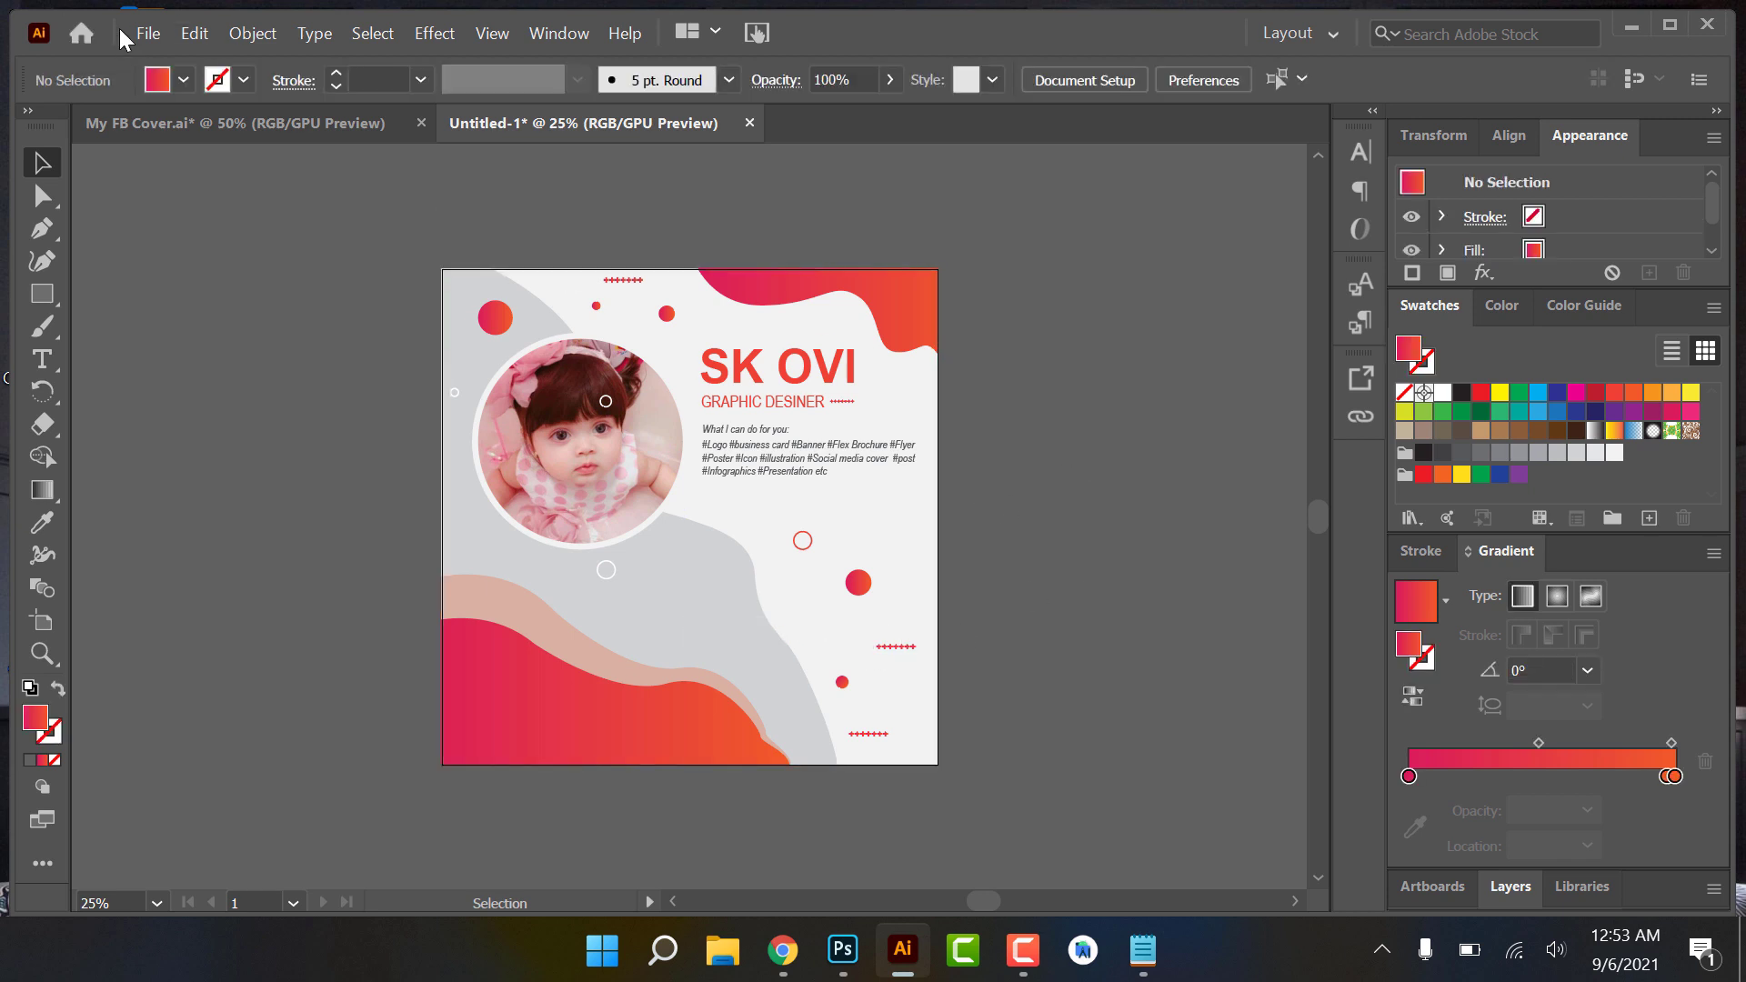
Save the document as 'Instagram Post Design.ai' with the default Illustrator options.
click(146, 35)
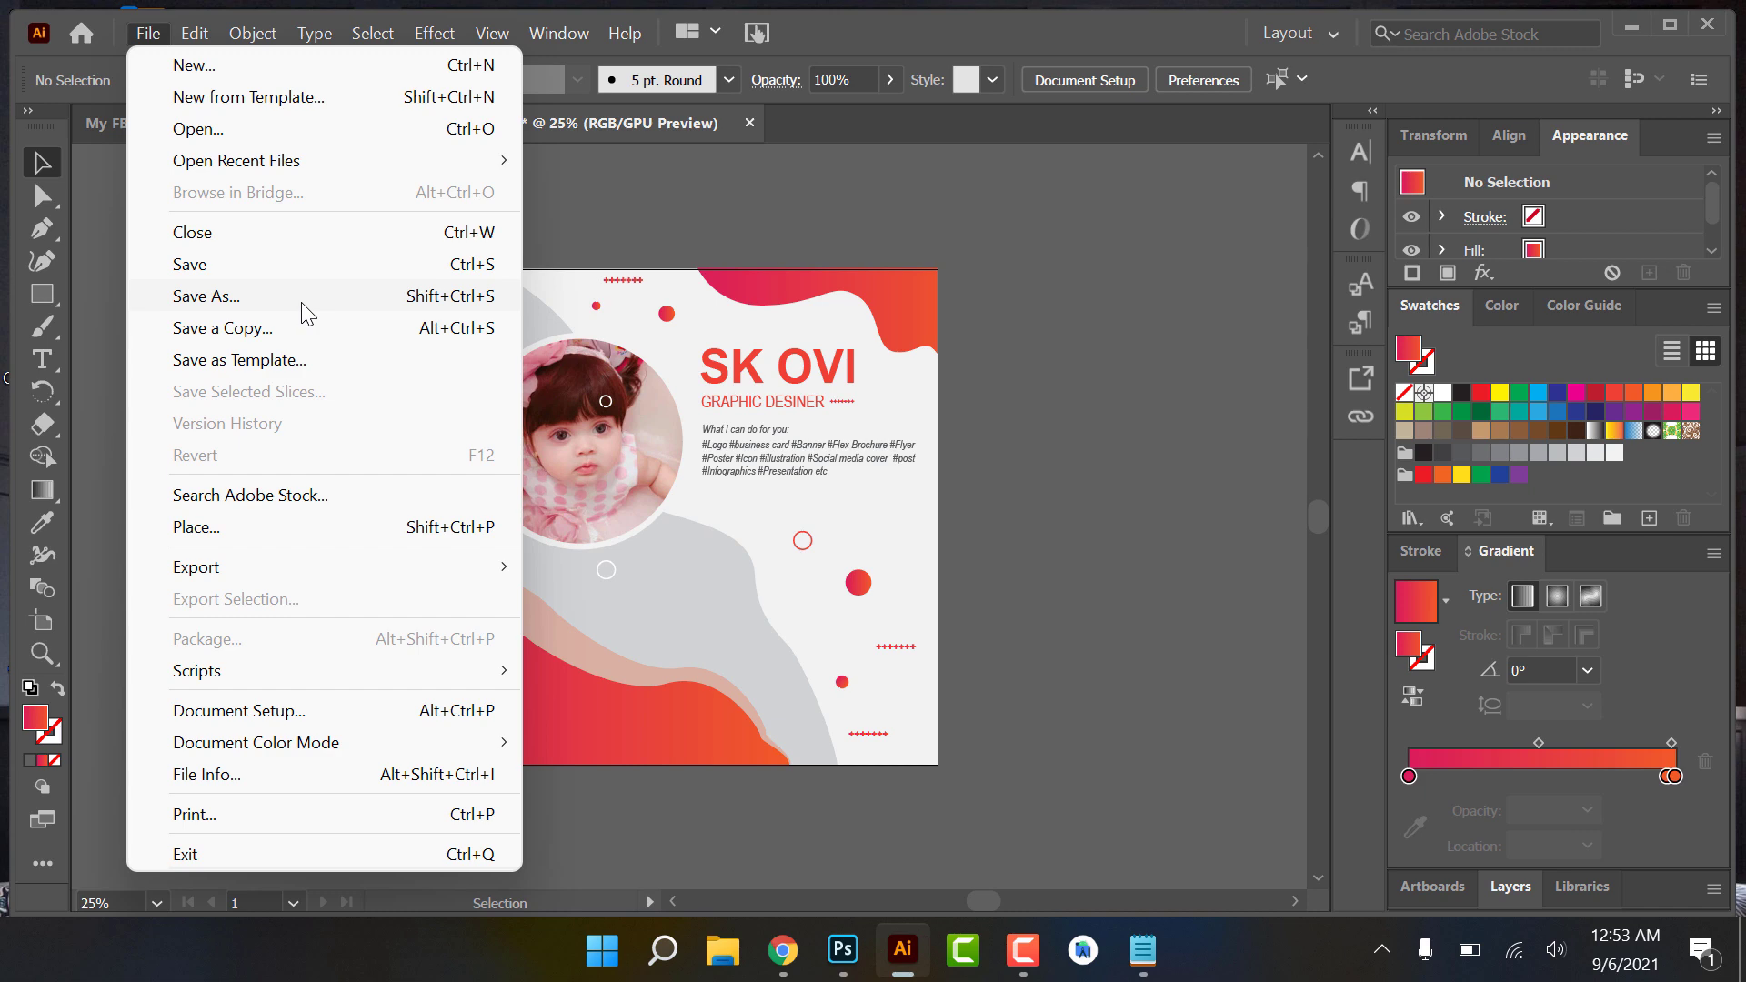
click(303, 301)
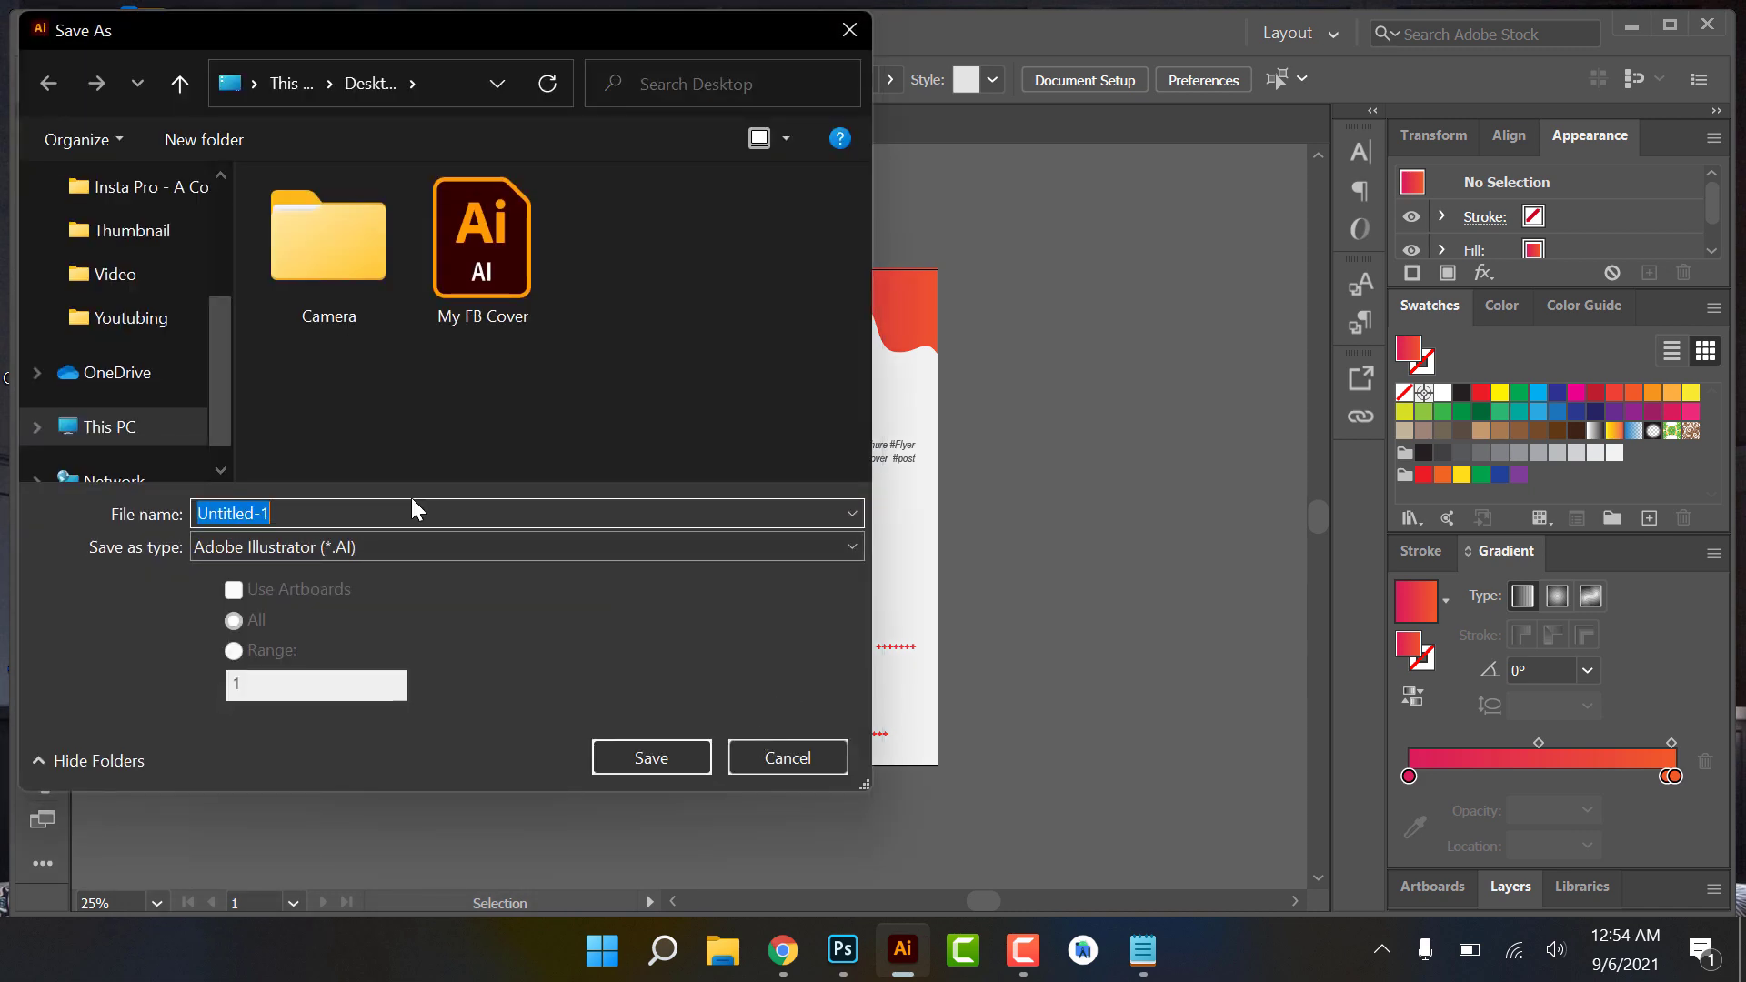
text(Inst)
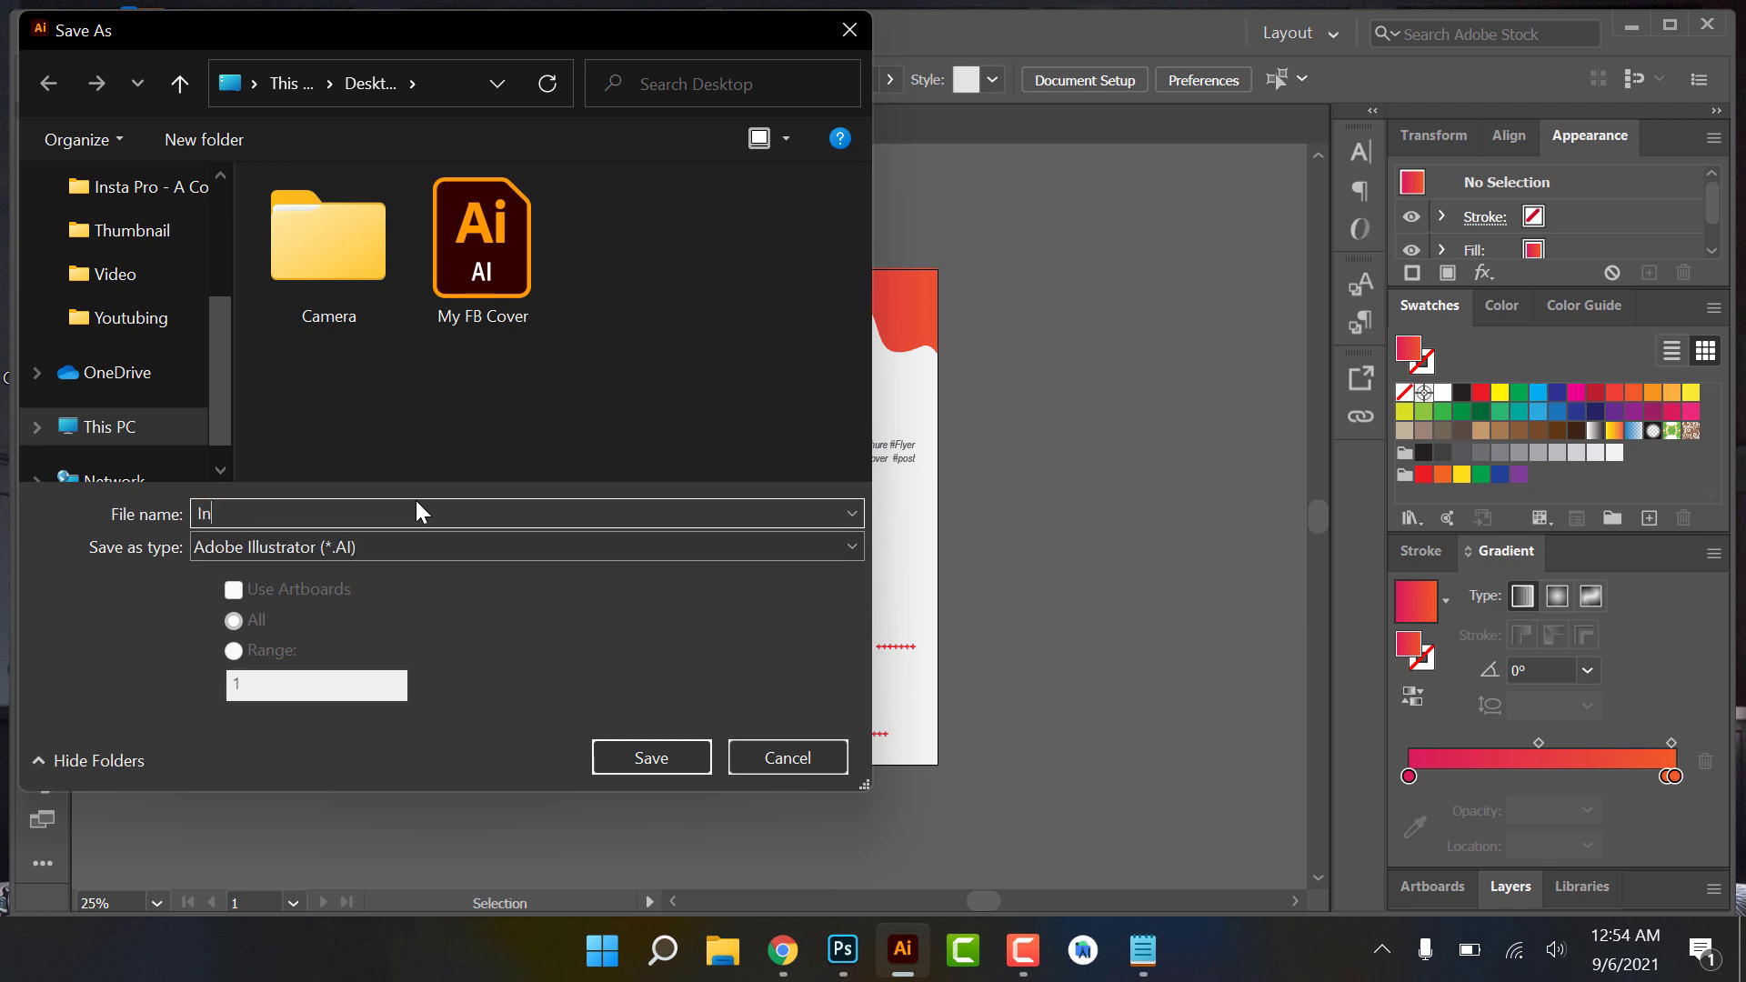
text(agram Post Design)
click(657, 761)
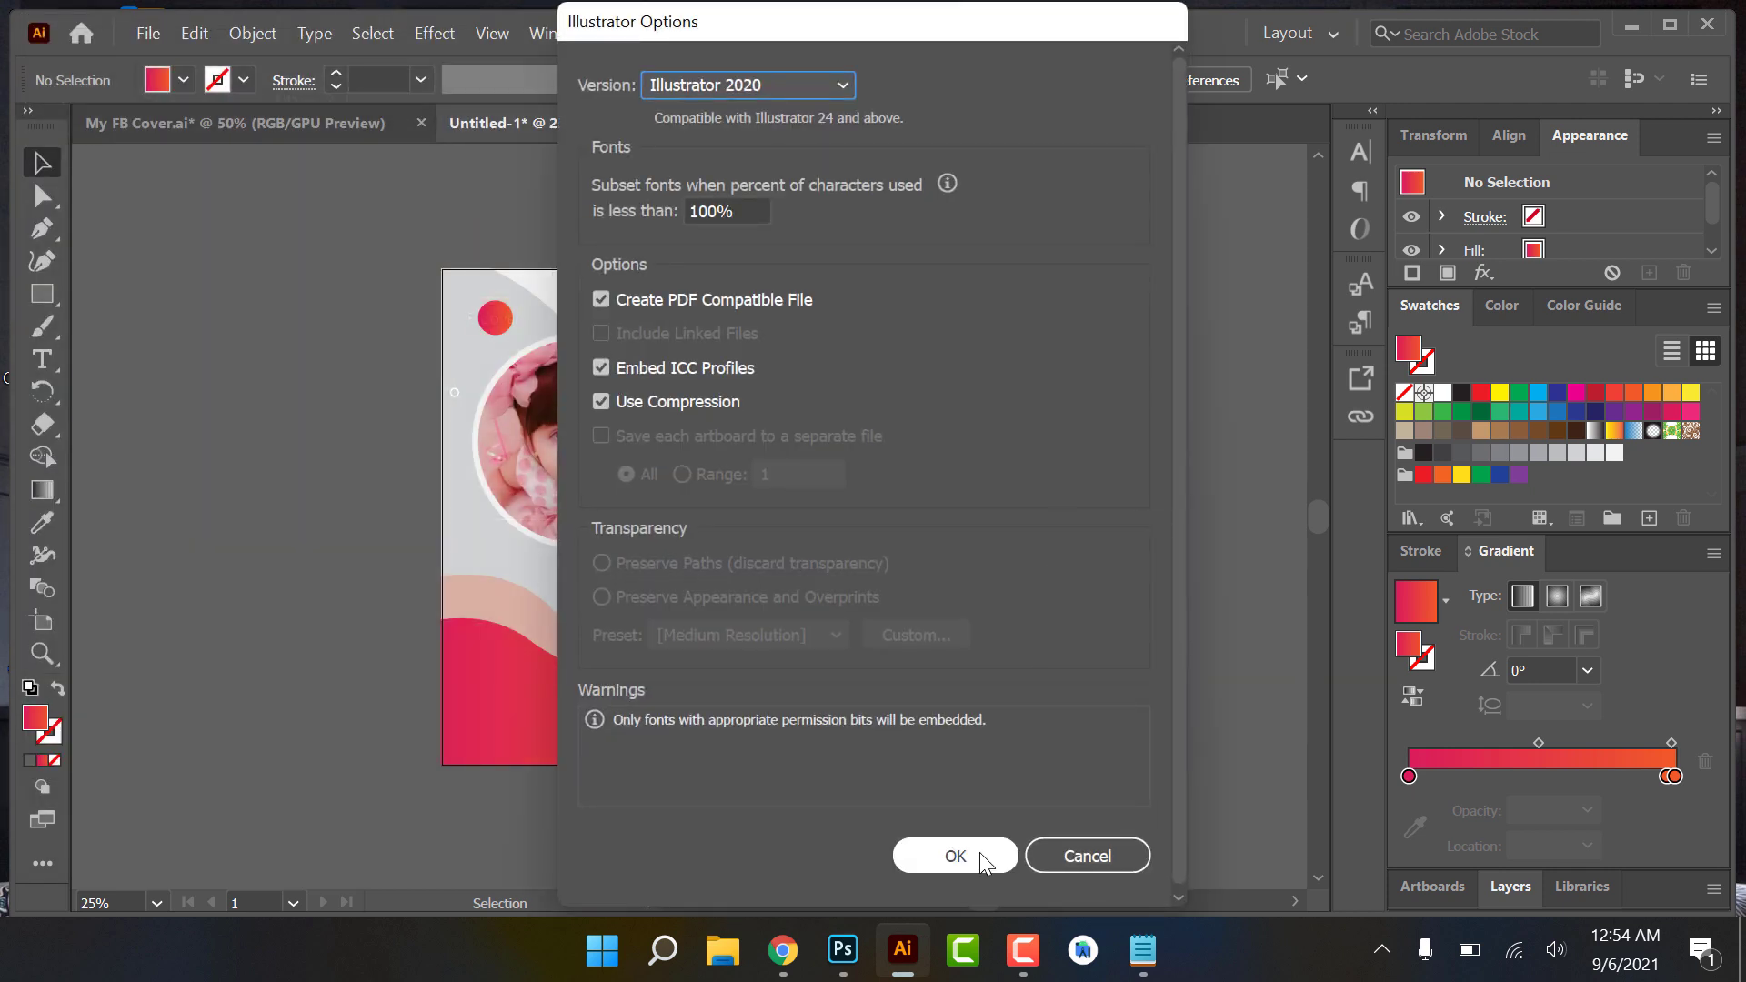
click(975, 852)
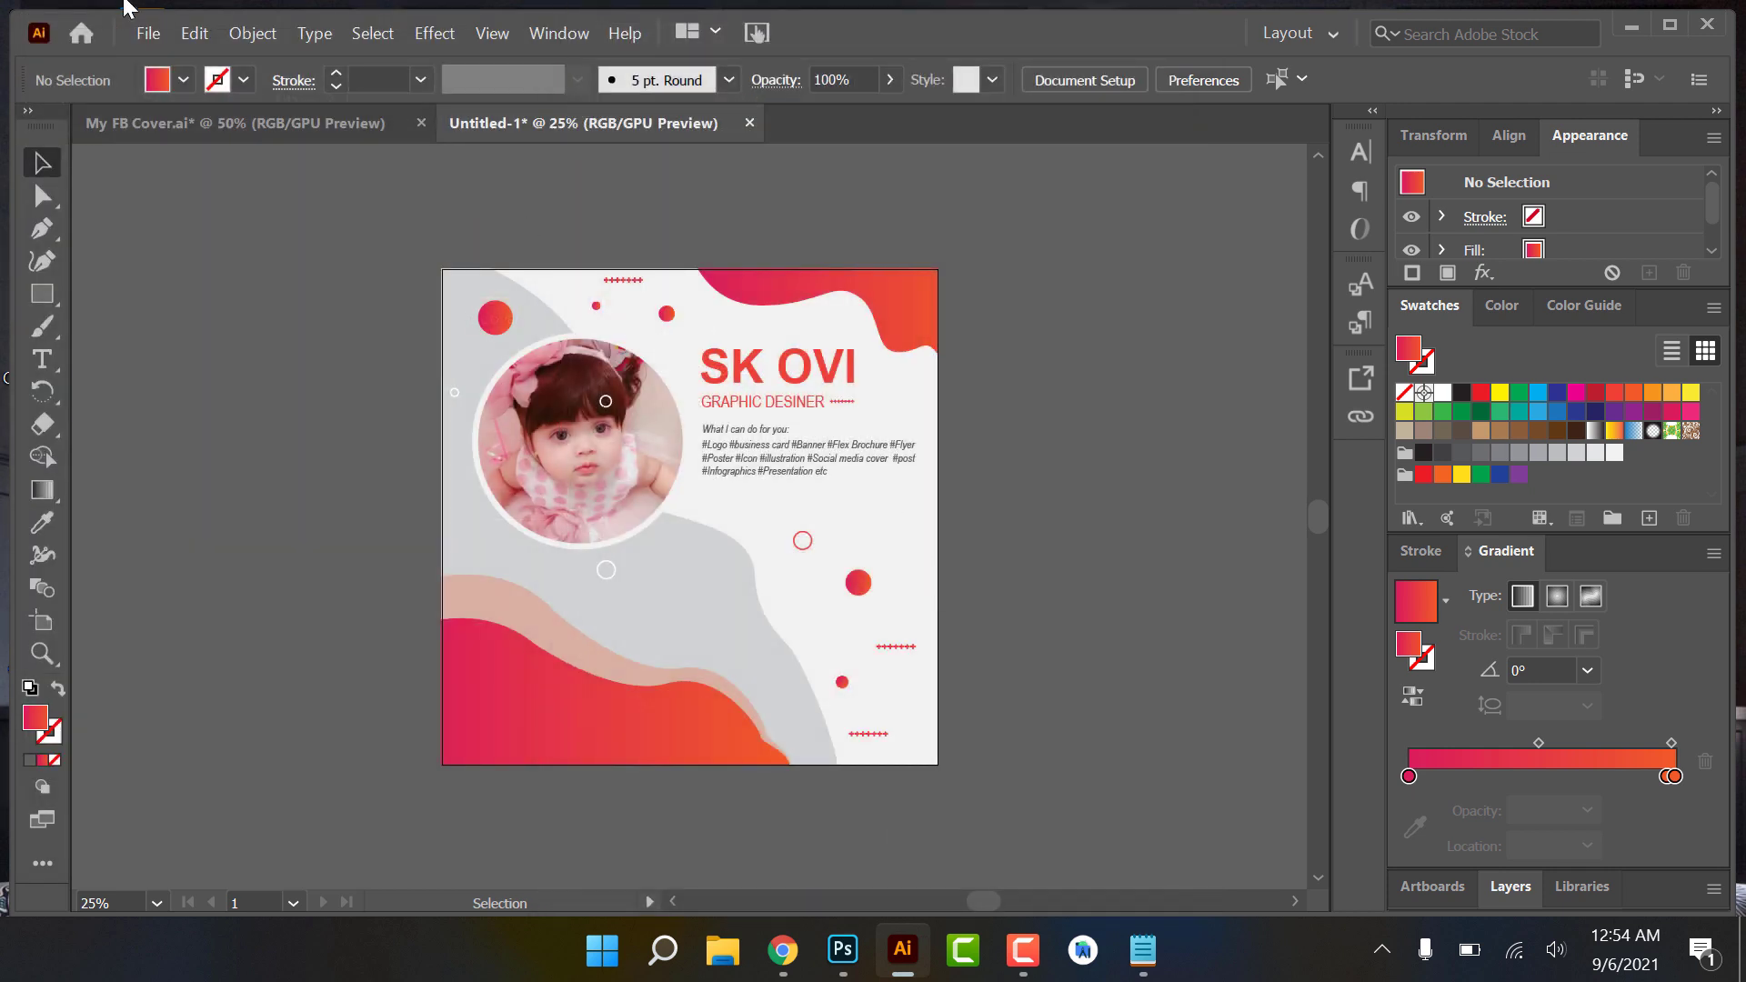
Export the design as a 300 ppi JPEG, then minimize Illustrator to reveal the desktop.
click(148, 33)
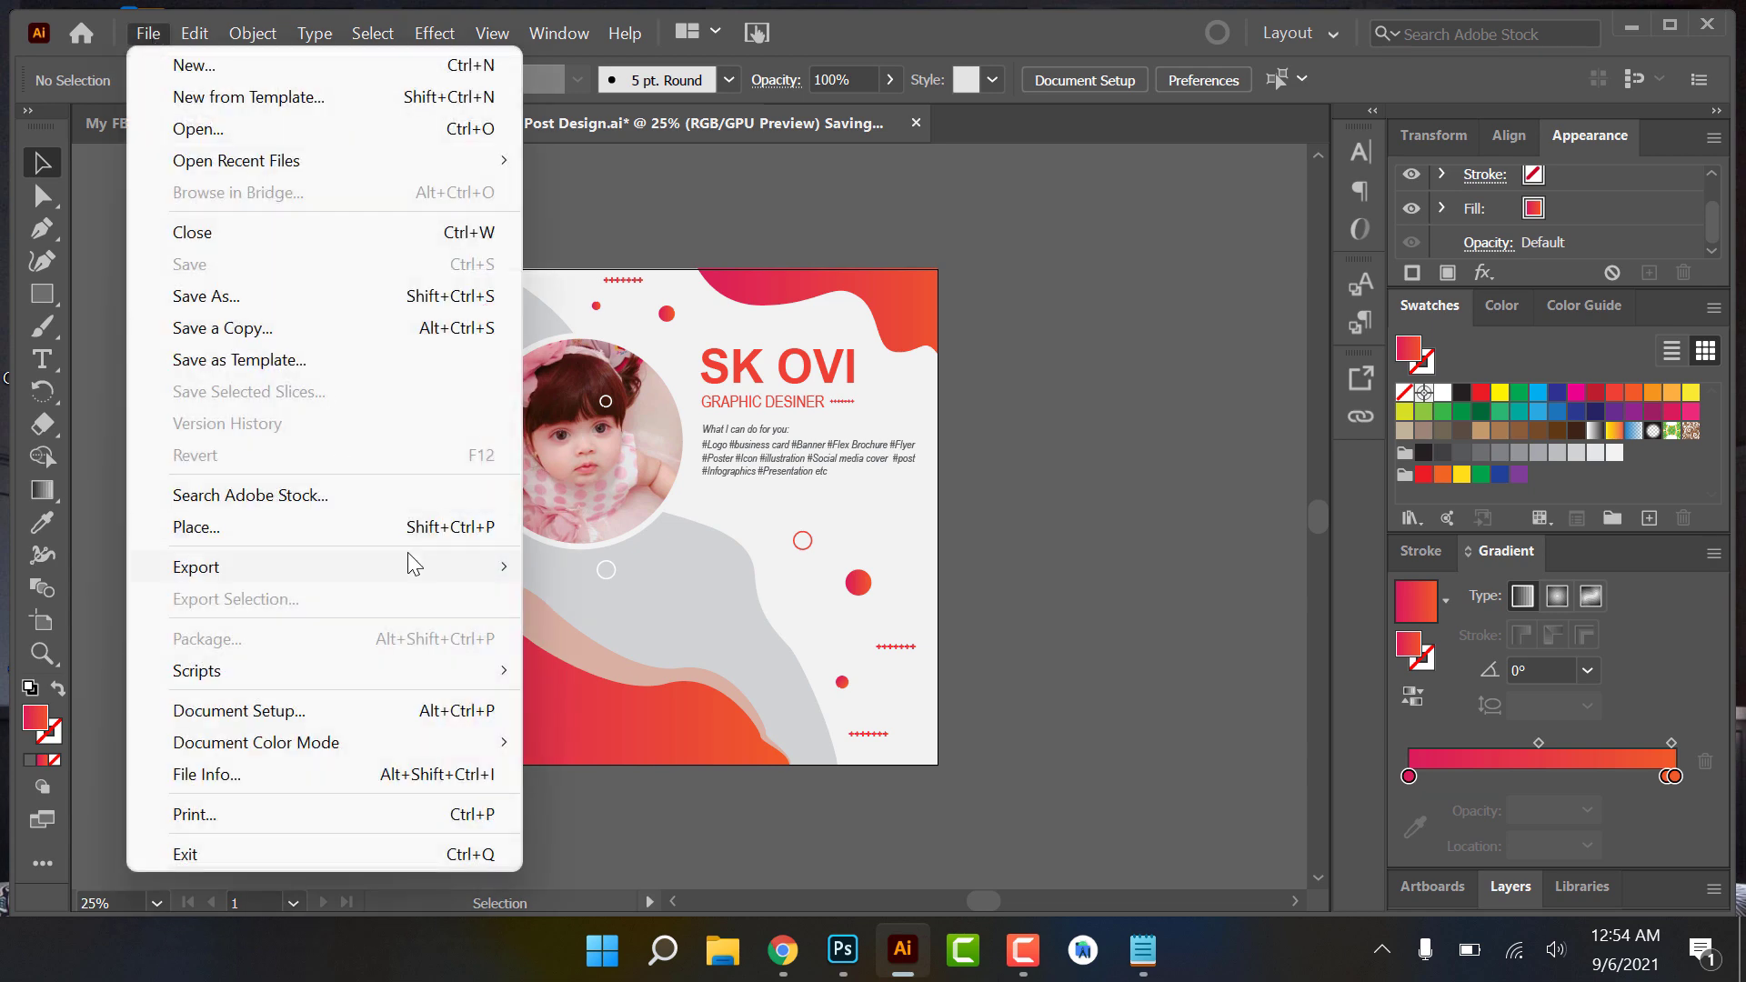
mouse_move(456, 573)
click(637, 604)
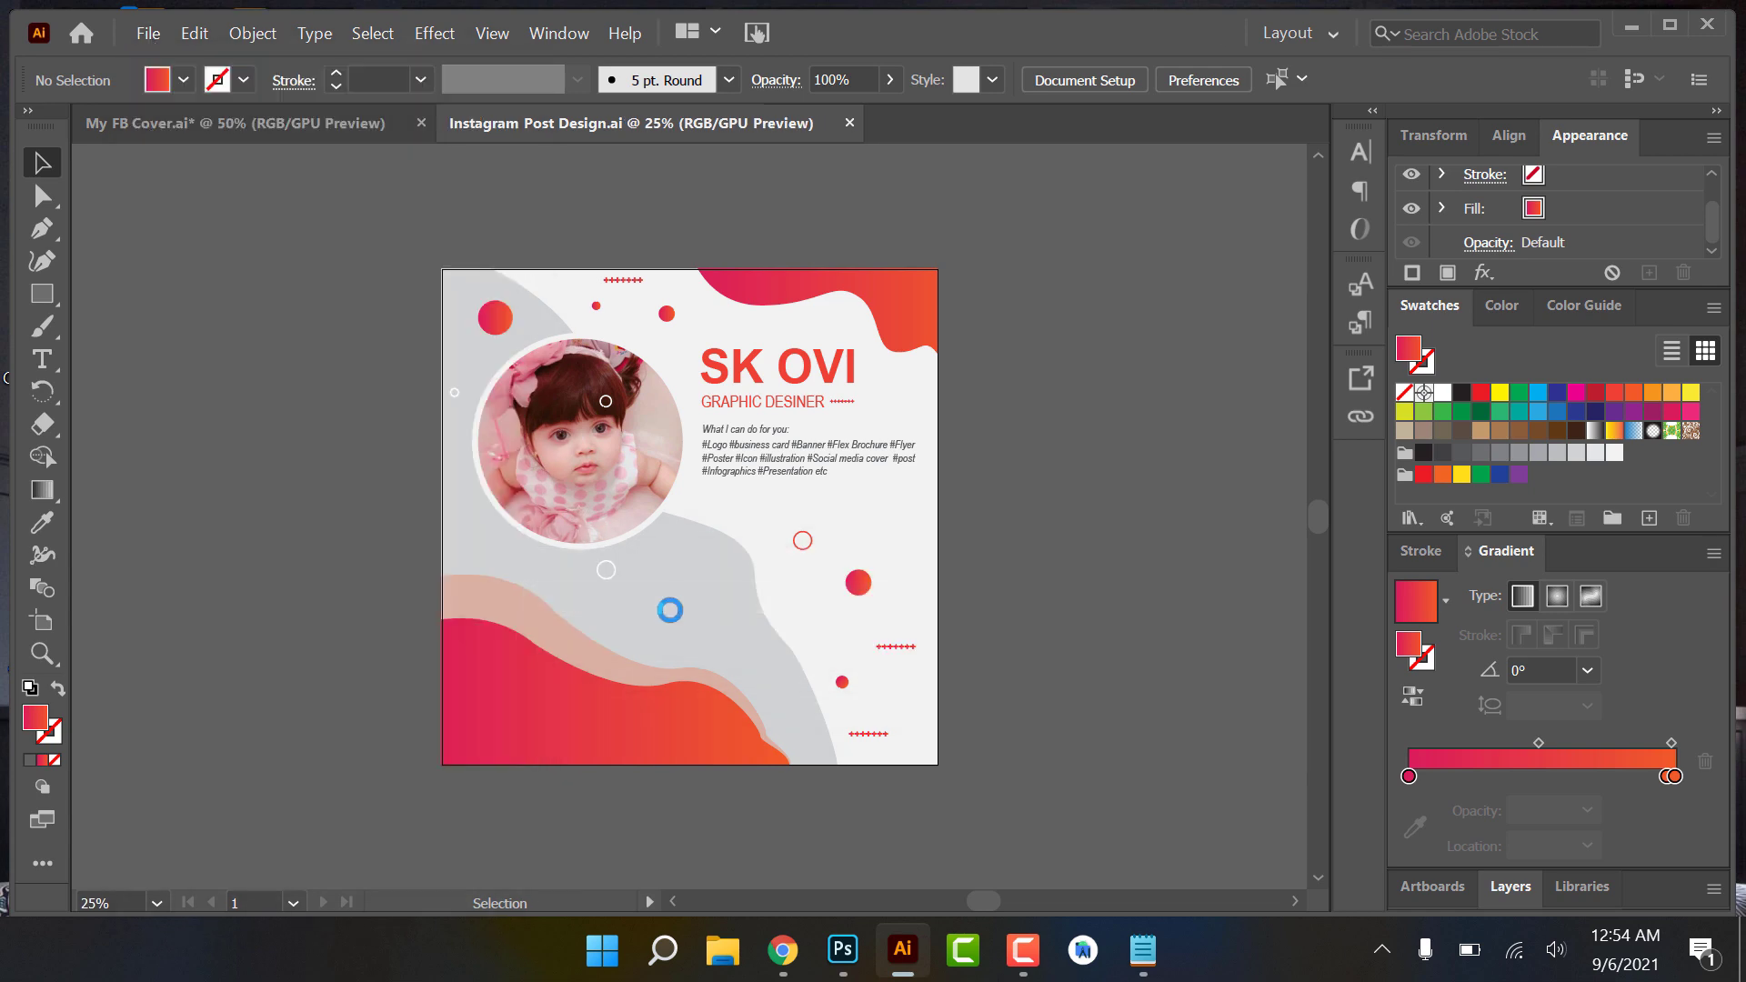
click(587, 546)
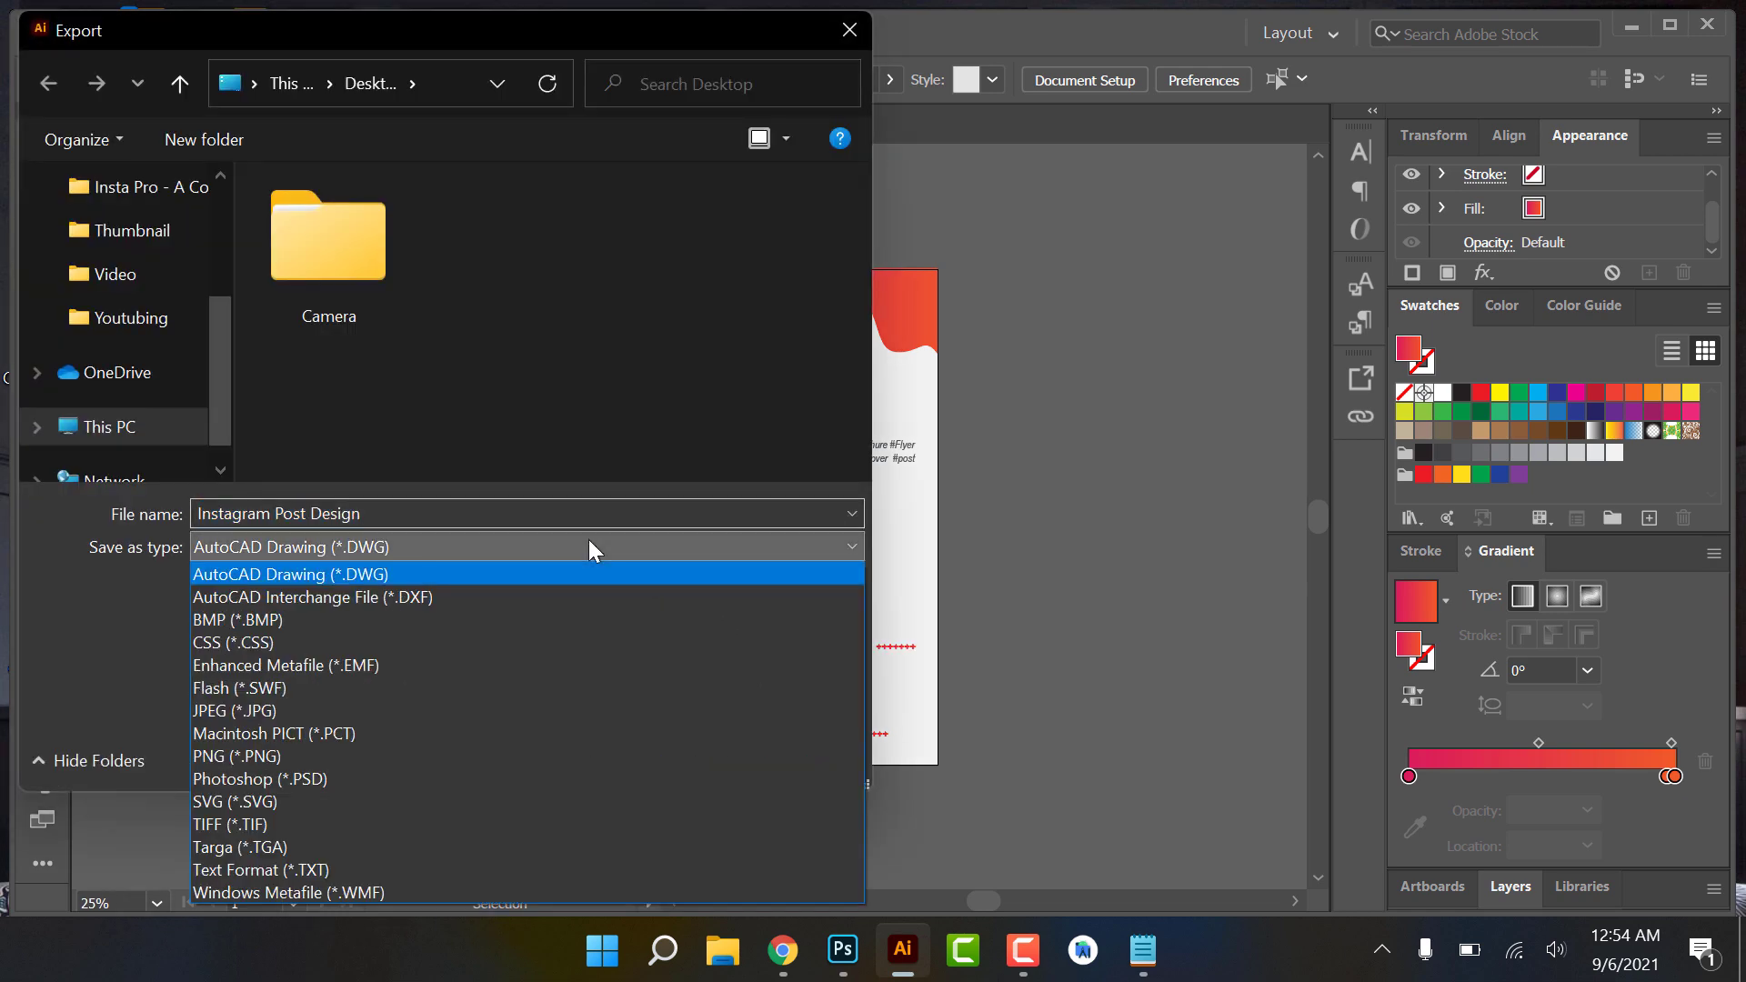
click(597, 706)
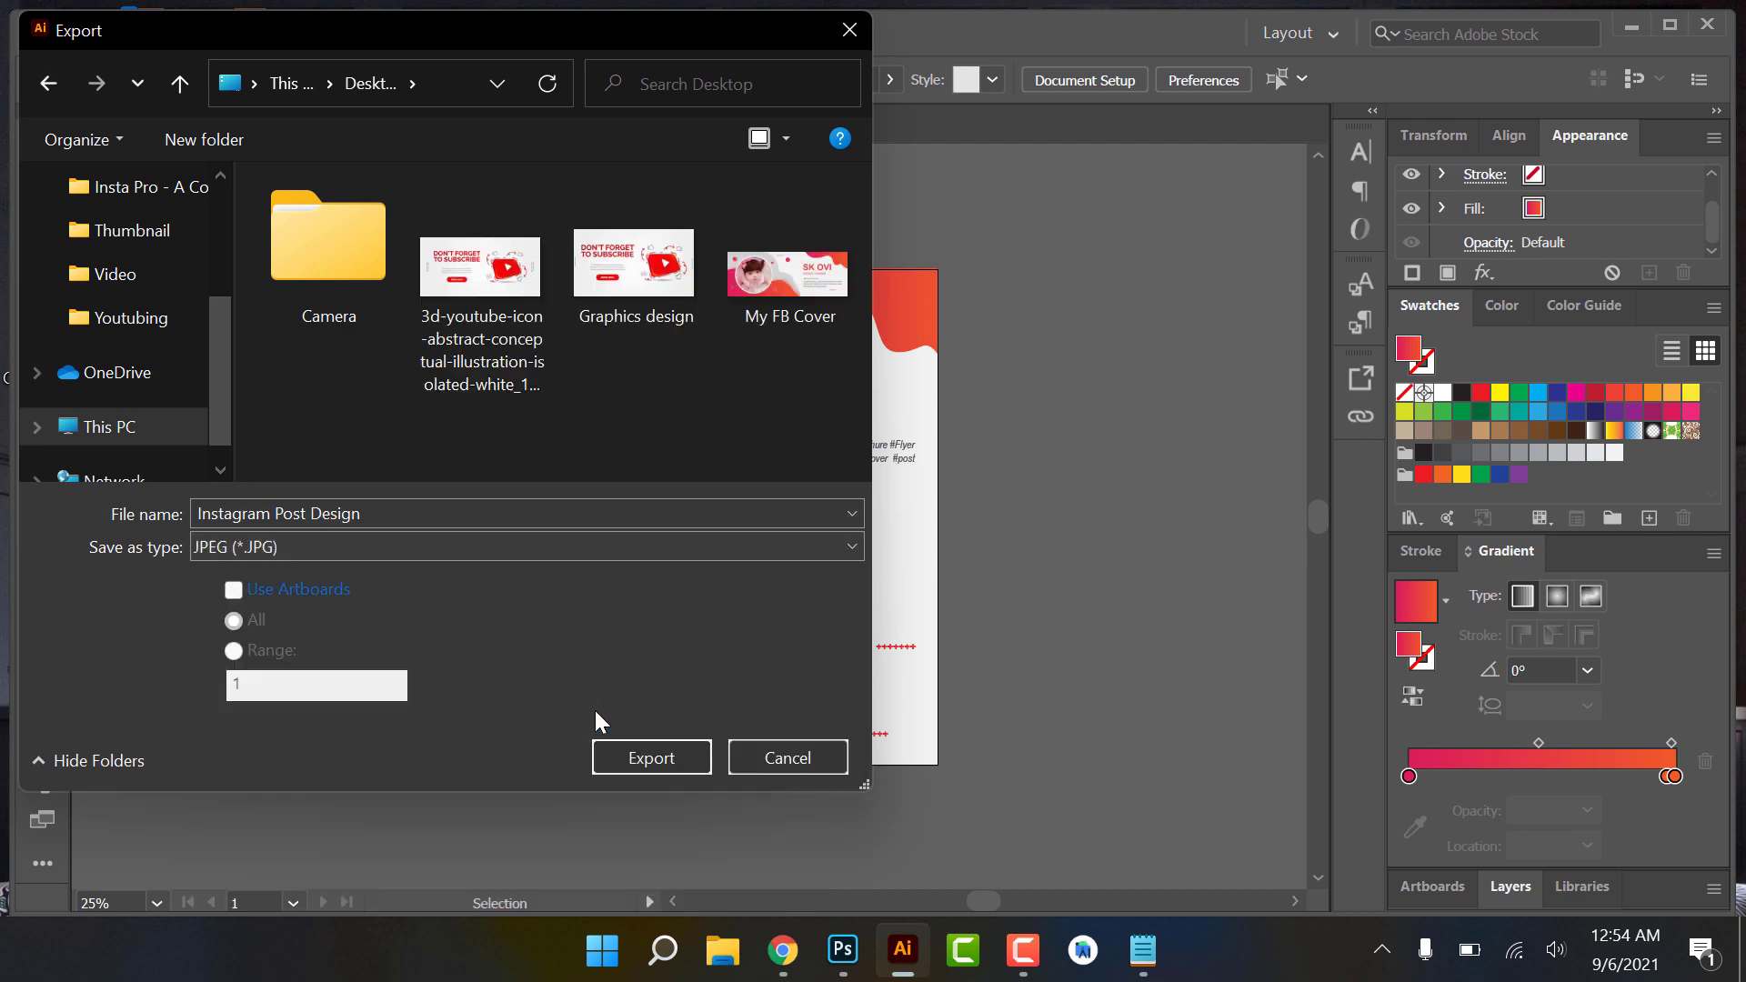
click(627, 769)
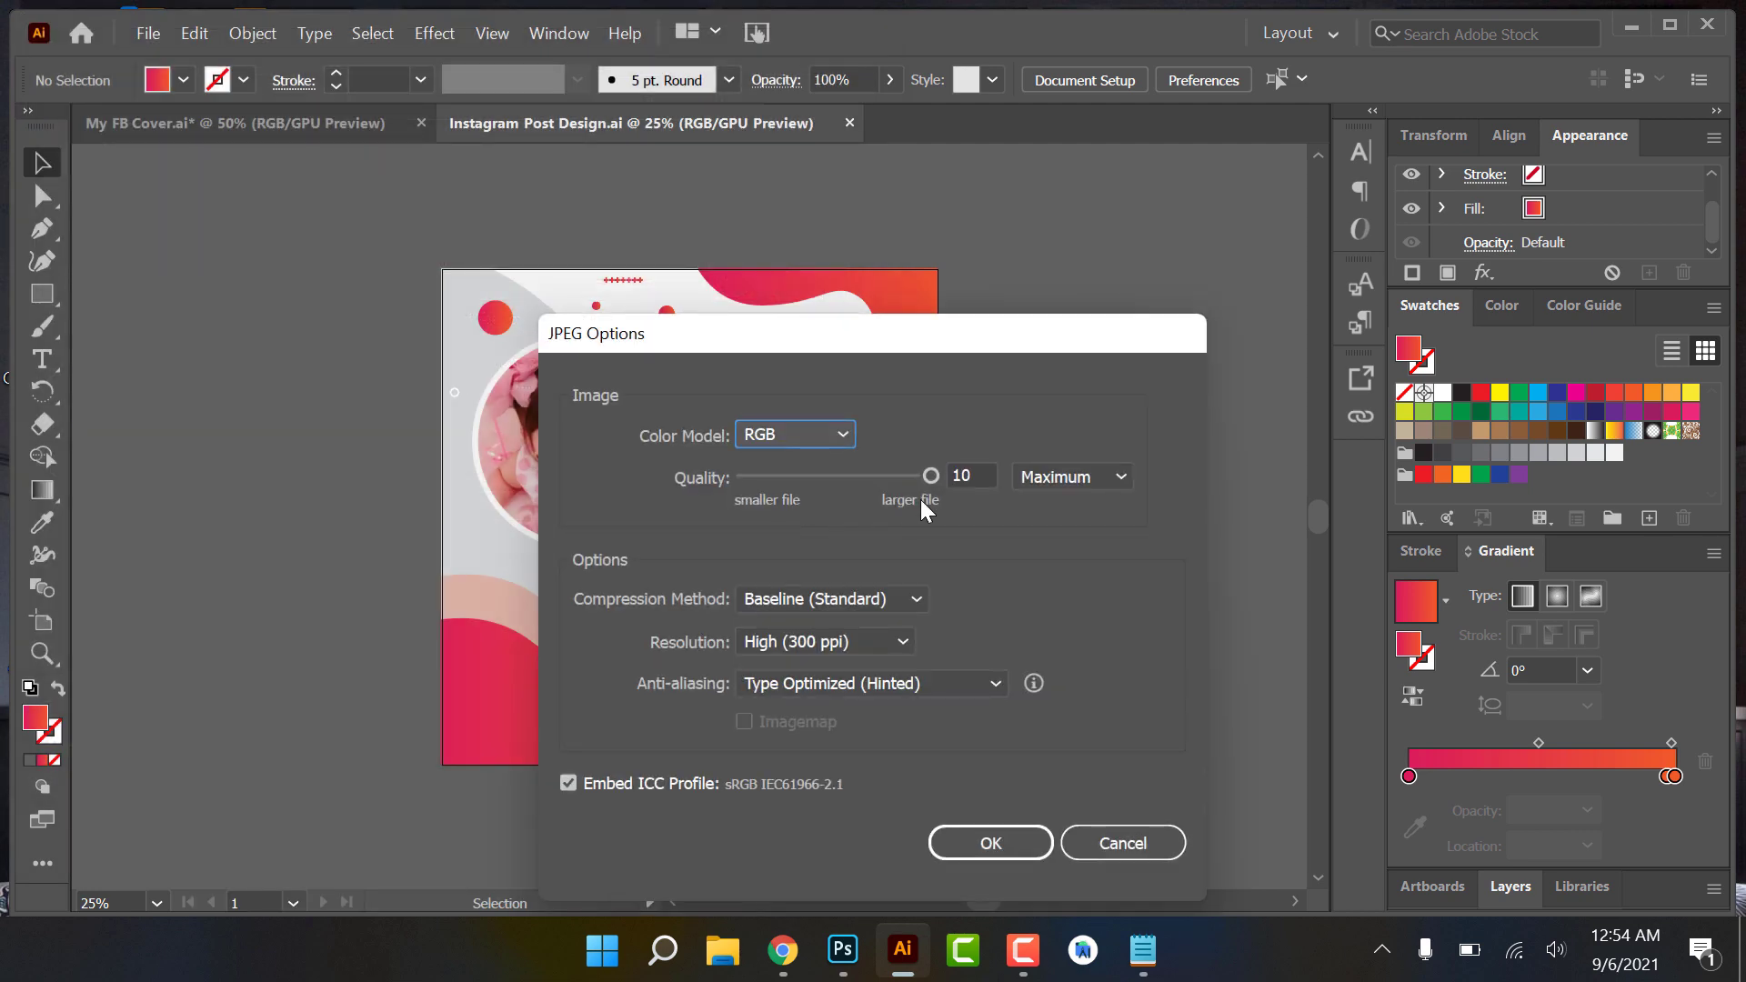
click(991, 840)
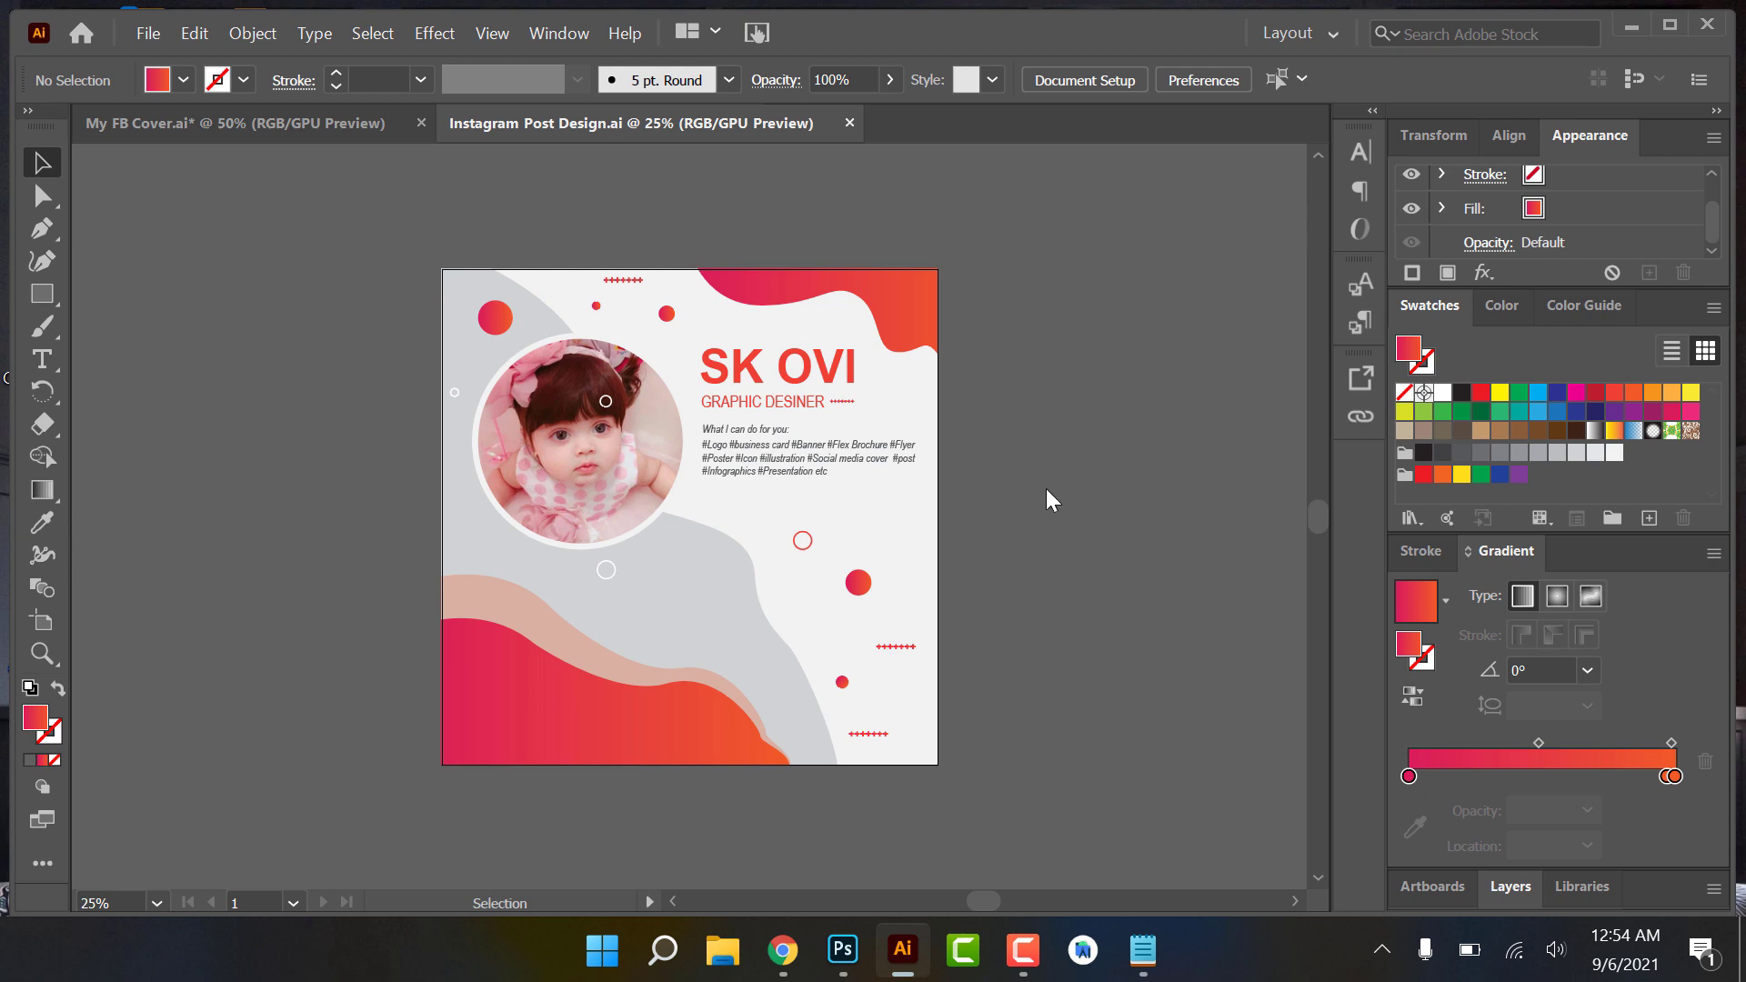
click(1670, 24)
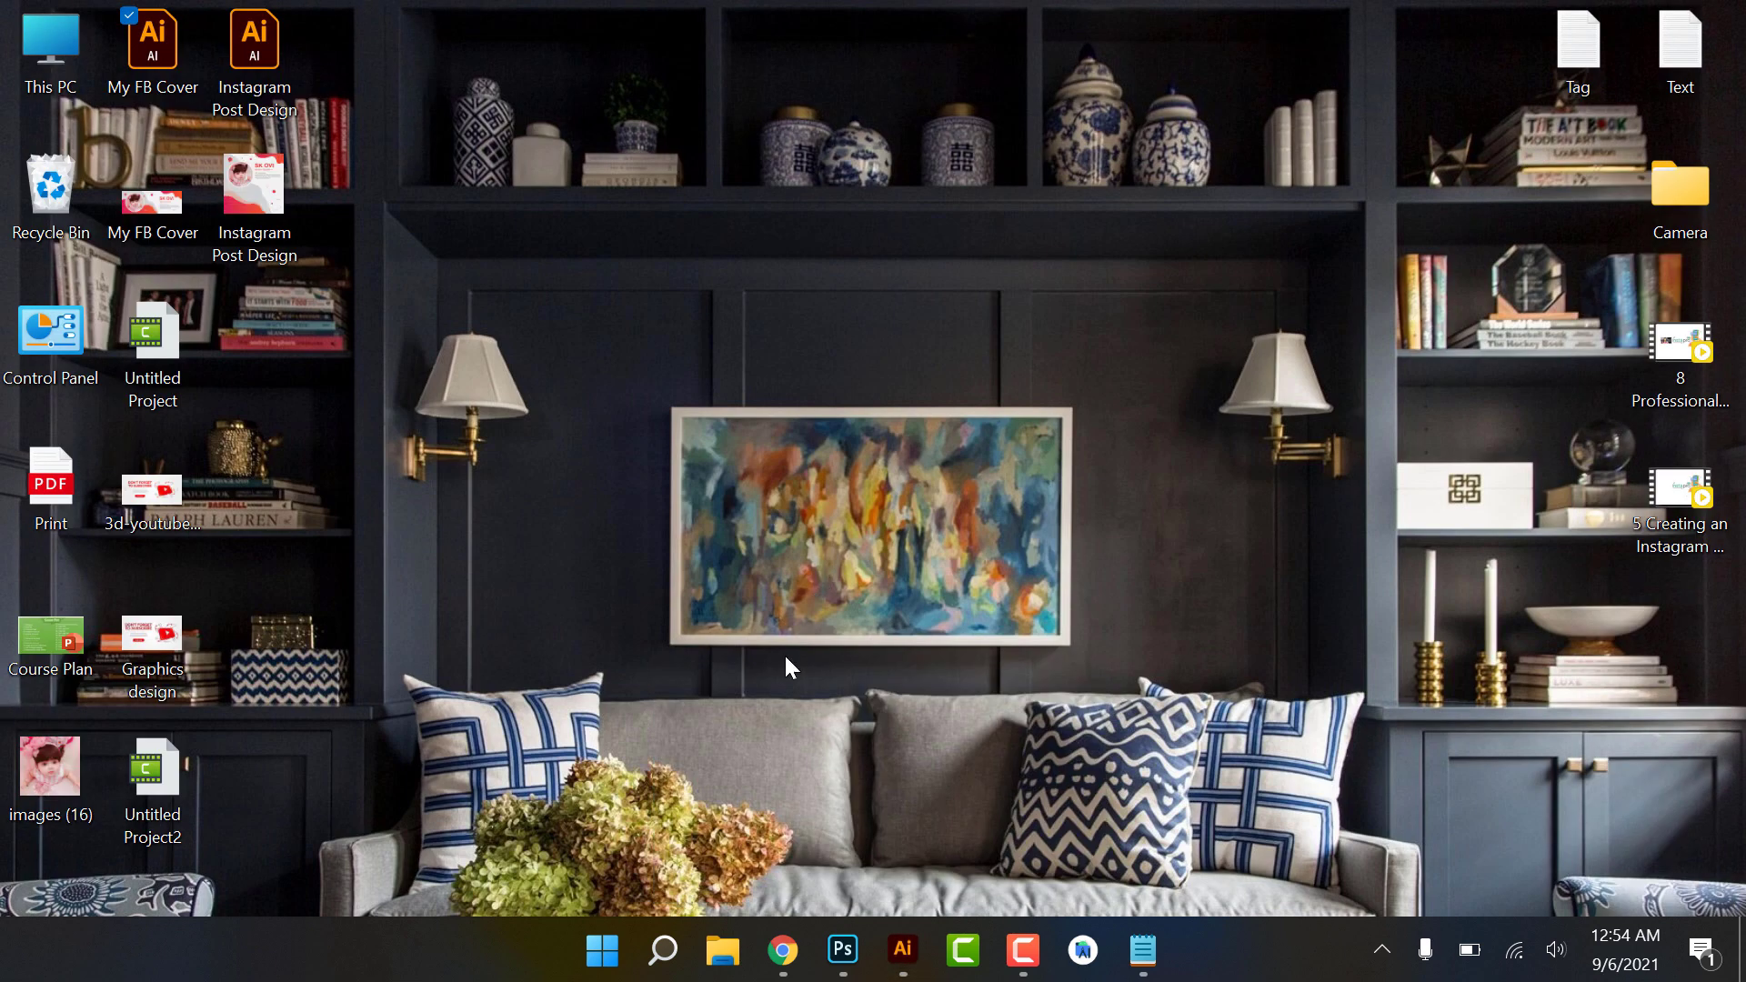
Refresh the desktop and open Instagram Post Design.jpg in Windows Photos.
right_click(491, 410)
click(784, 482)
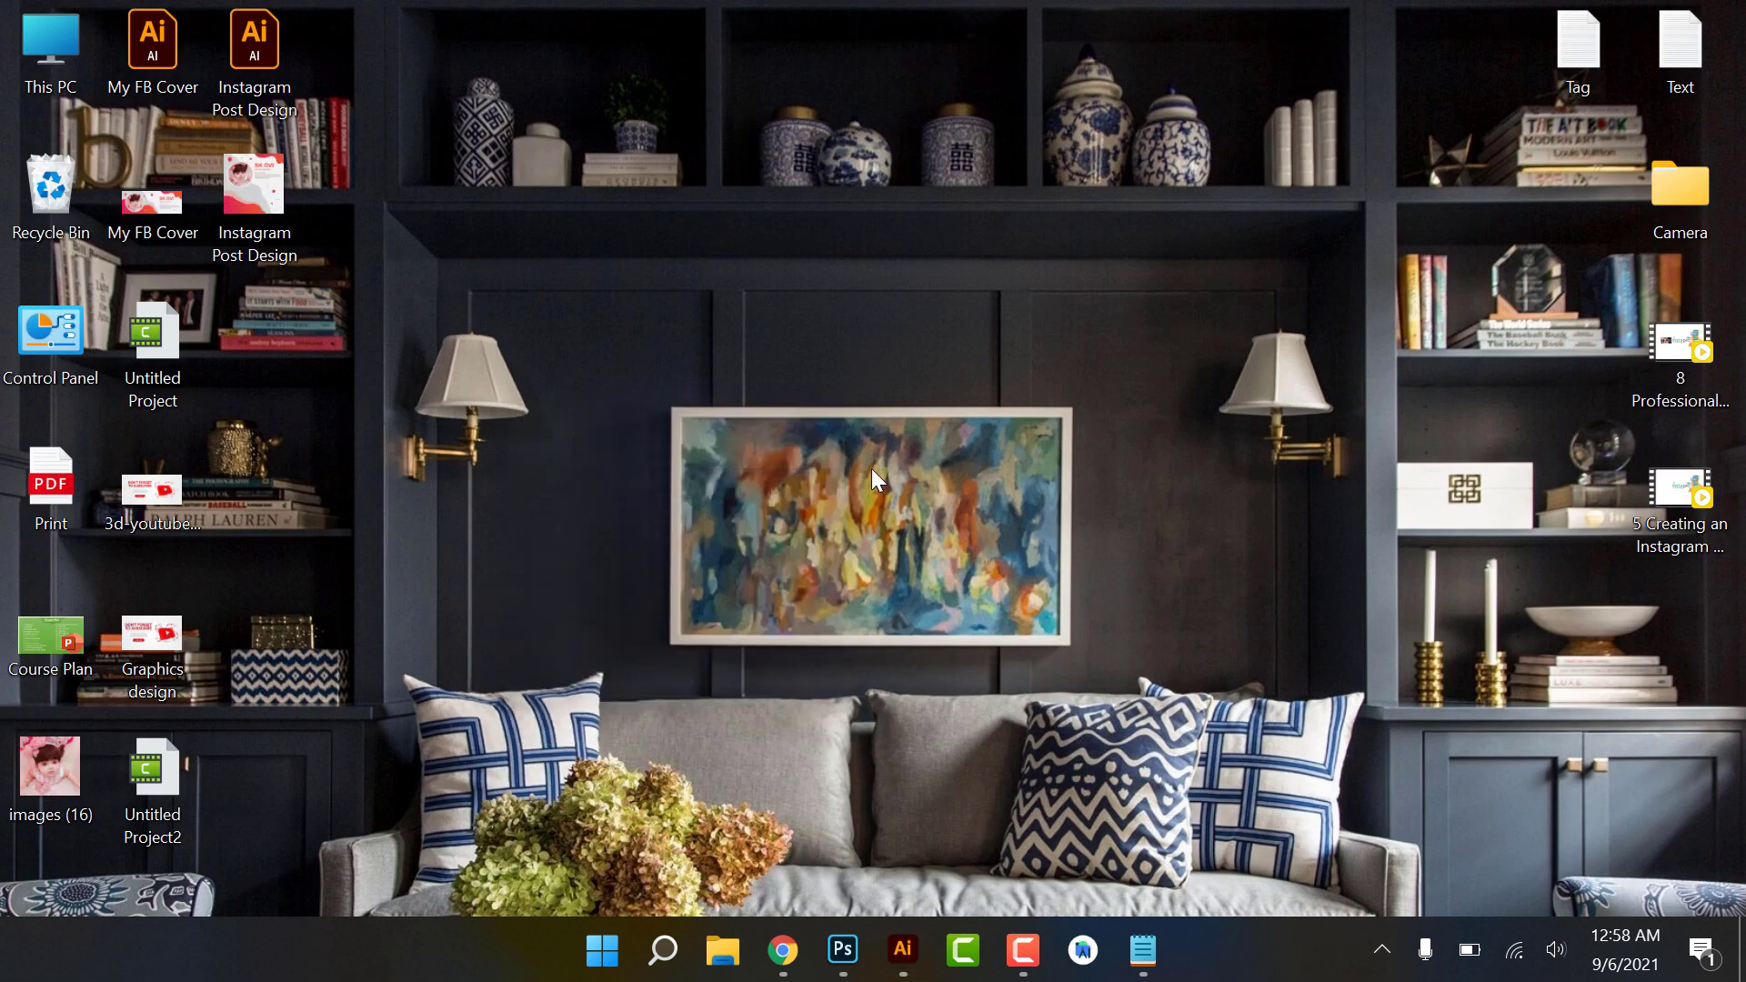
double_click(251, 180)
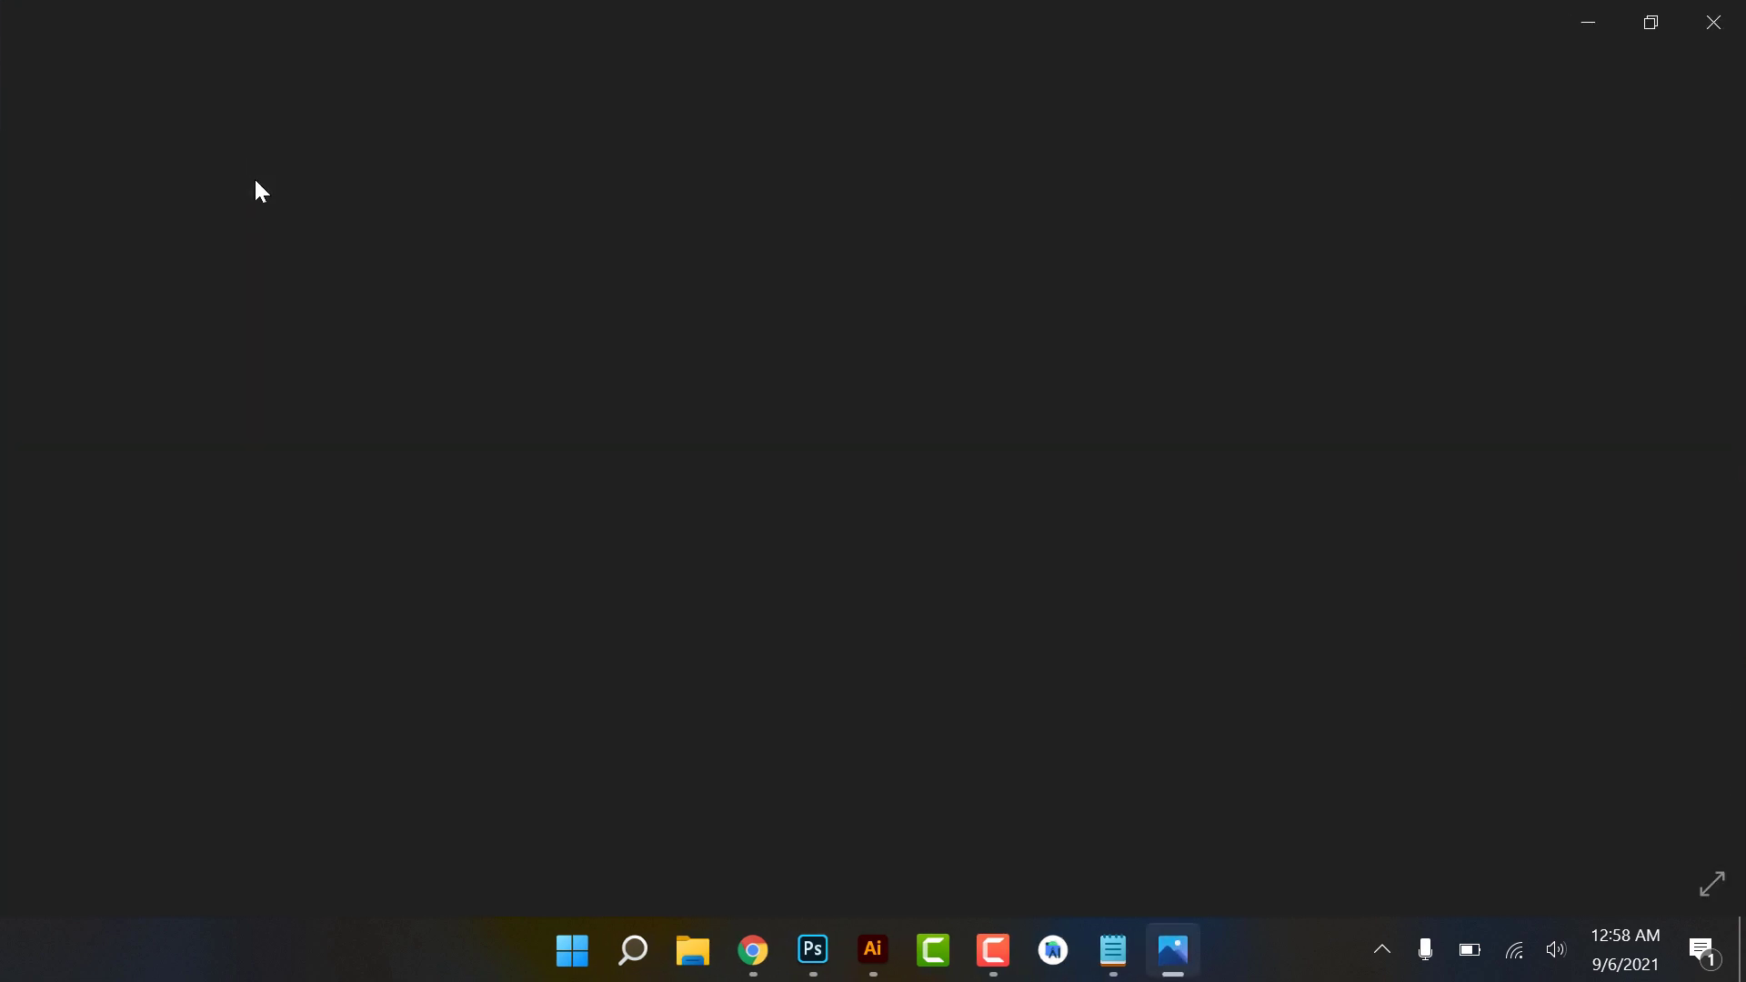